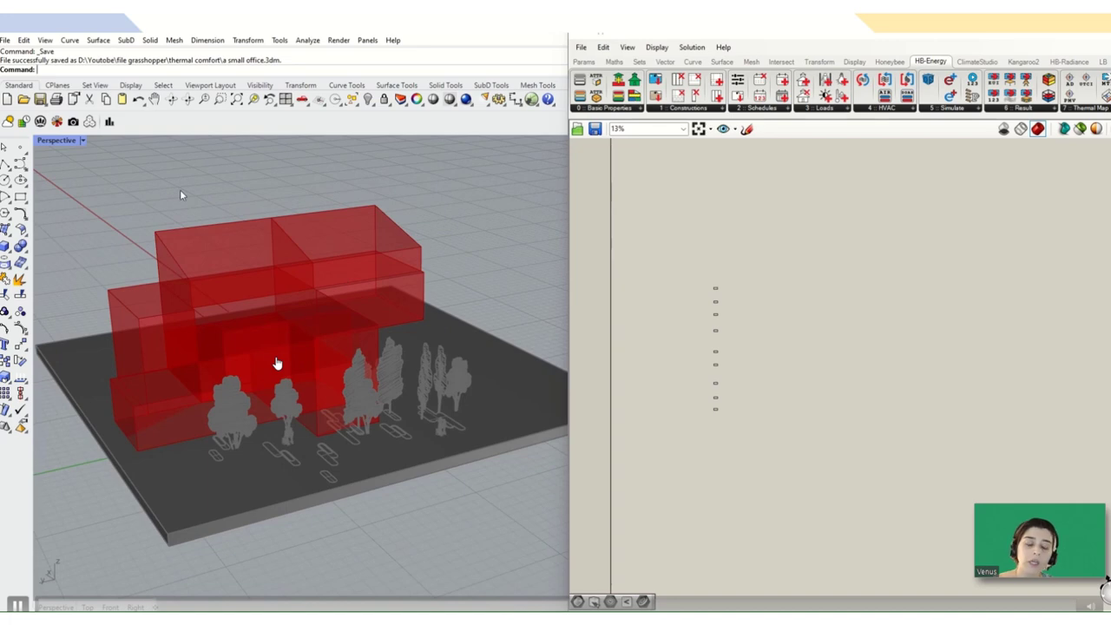
Set the Perspective viewport's display mode to Artistic
{"action": "right_click_drag", "start_coordinate": [164, 385], "coordinate": [81, 300]}
{"action": "left_click", "coordinate": [83, 140]}
{"action": "left_click", "coordinate": [66, 262]}
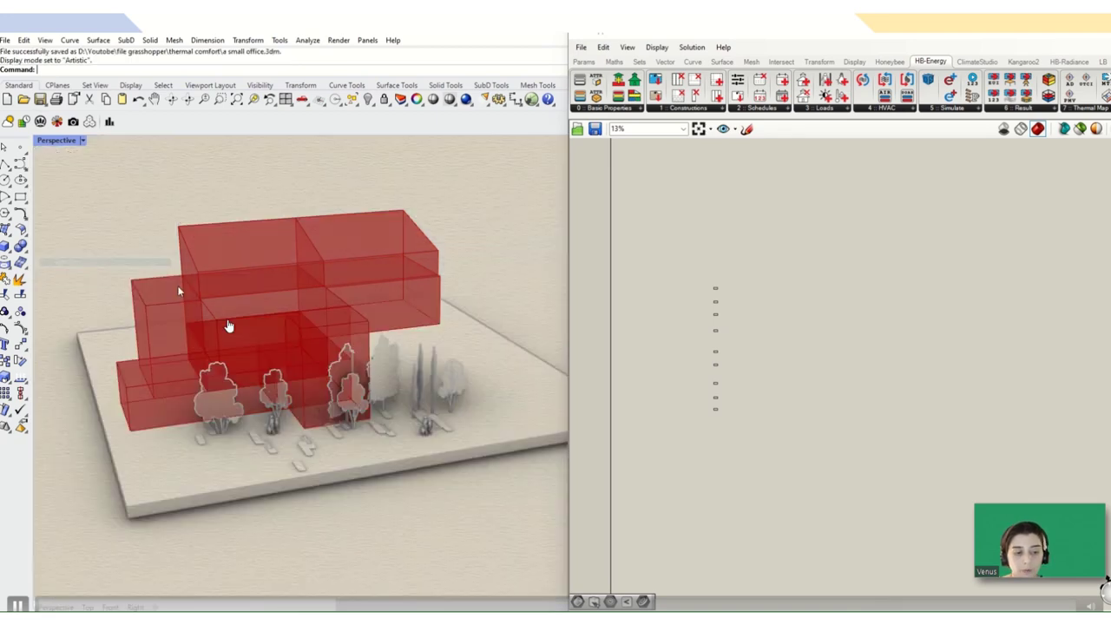
{"action": "right_click_drag", "start_coordinate": [408, 351], "coordinate": [483, 352]}
{"action": "scroll", "coordinate": [702, 297], "scroll_direction": "up", "scroll_amount": 3}
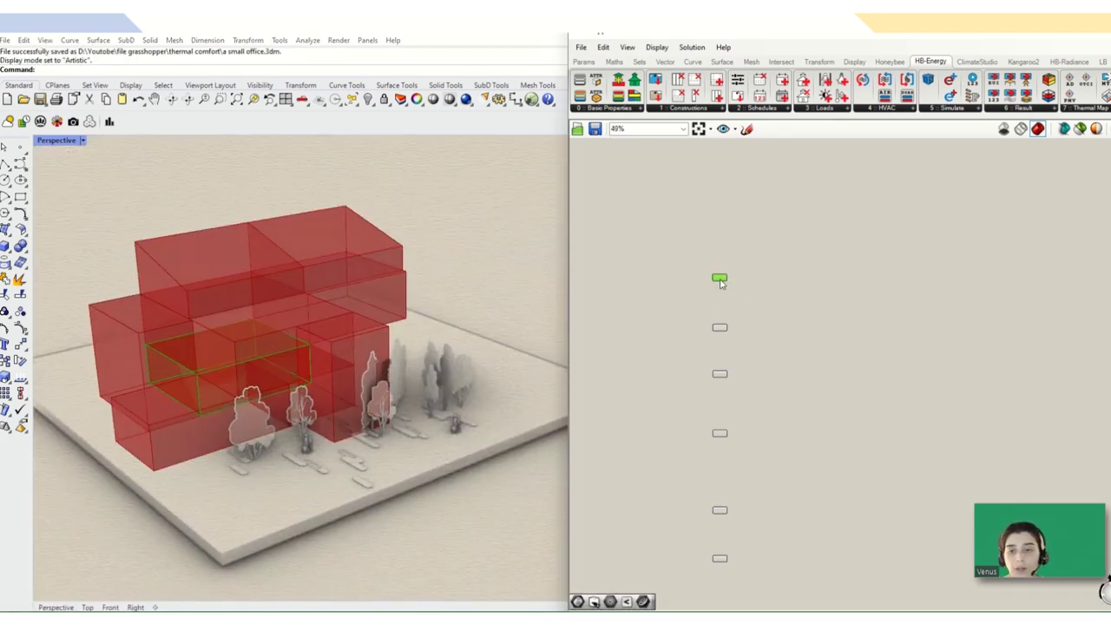
Select the Brep parameters one after another to examine which room volume of the building each one references
{"action": "scroll", "coordinate": [714, 293], "scroll_direction": "up", "scroll_amount": 2}
{"action": "scroll", "coordinate": [714, 297], "scroll_direction": "down", "scroll_amount": 2}
{"action": "left_click_drag", "start_coordinate": [756, 265], "coordinate": [674, 594]}
{"action": "left_click", "coordinate": [756, 315]}
{"action": "scroll", "coordinate": [725, 316], "scroll_direction": "up", "scroll_amount": 1}
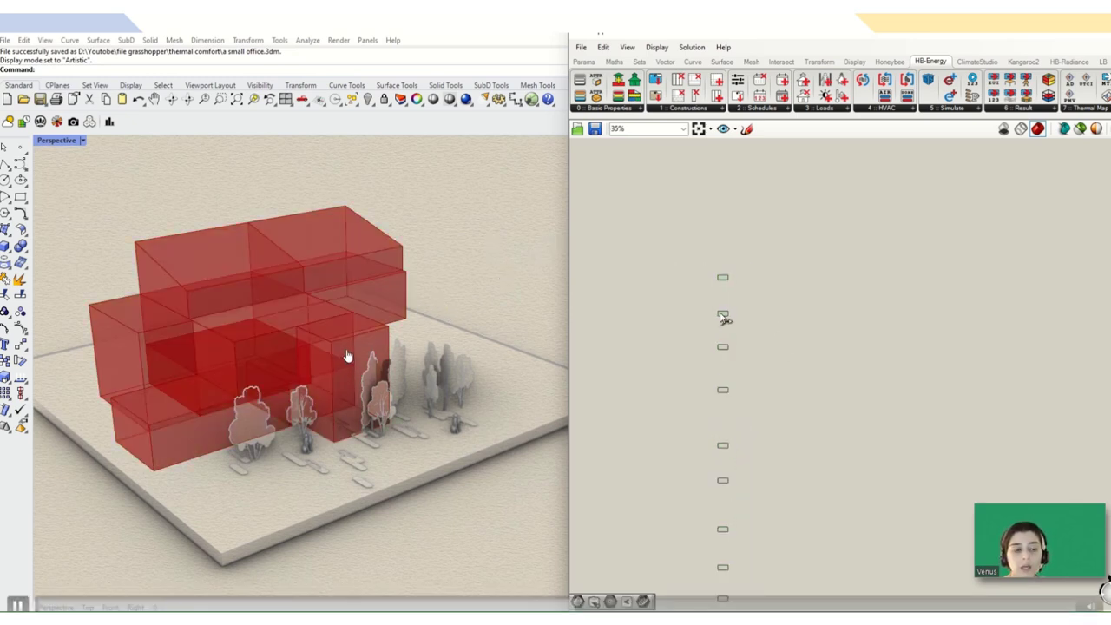
{"action": "left_click", "coordinate": [723, 315]}
{"action": "scroll", "coordinate": [726, 315], "scroll_direction": "up", "scroll_amount": 5}
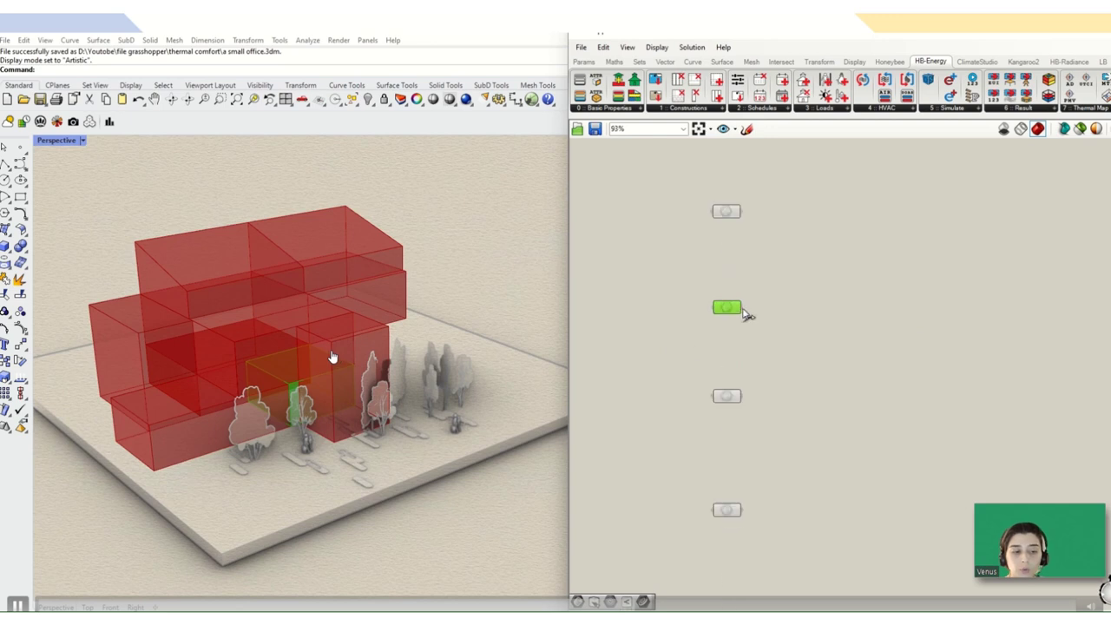
{"action": "left_click", "coordinate": [728, 396]}
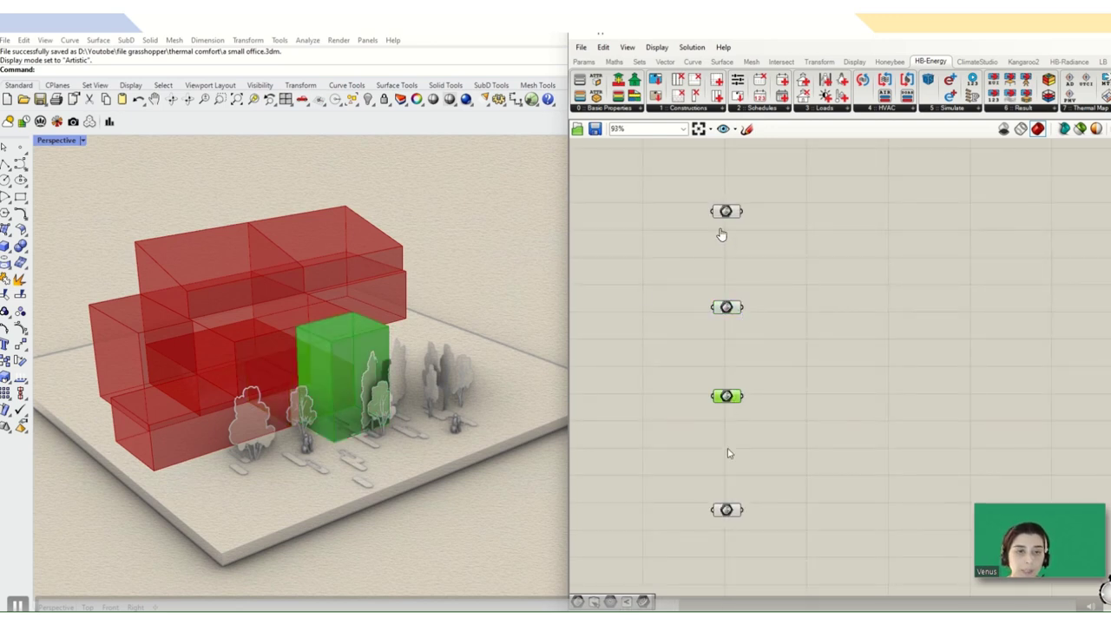
{"action": "left_click", "coordinate": [727, 510]}
{"action": "right_click_drag", "start_coordinate": [781, 520], "coordinate": [799, 238]}
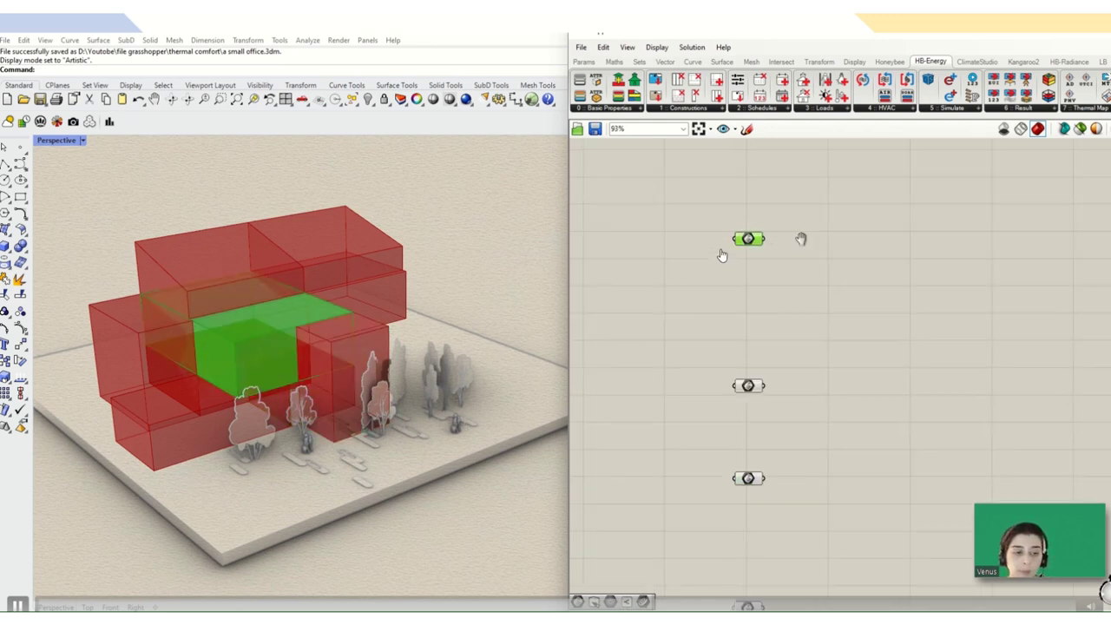
{"action": "left_click", "coordinate": [745, 383]}
{"action": "right_click_drag", "start_coordinate": [811, 405], "coordinate": [814, 244]}
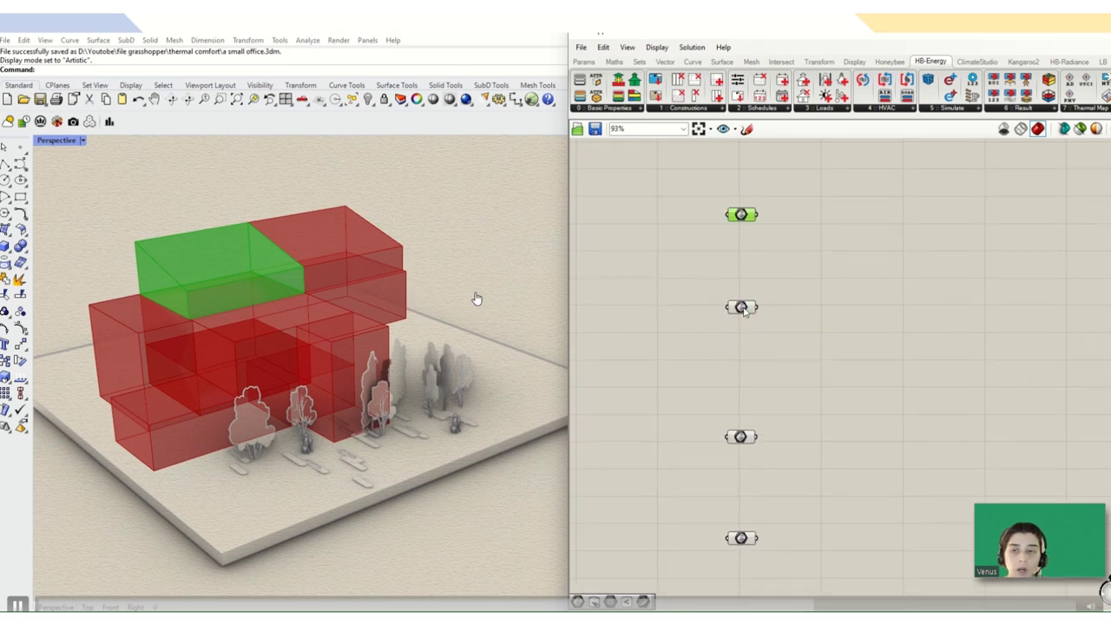
{"action": "left_click", "coordinate": [744, 311]}
{"action": "right_click_drag", "start_coordinate": [763, 385], "coordinate": [764, 272]}
{"action": "left_click", "coordinate": [742, 323]}
{"action": "left_click", "coordinate": [791, 308]}
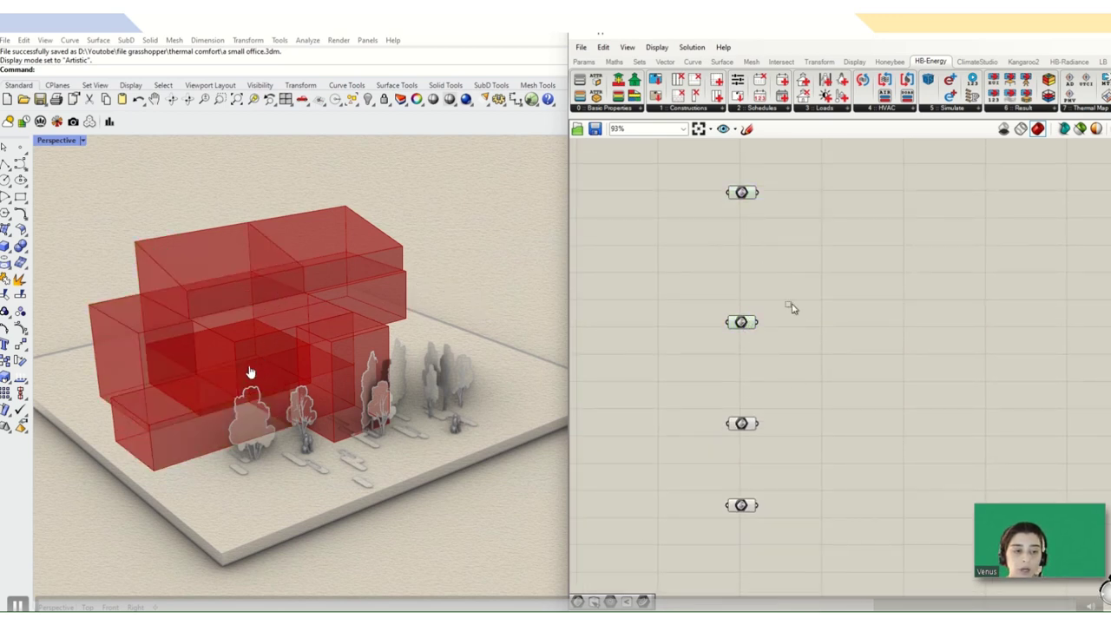
{"action": "right_click_drag", "start_coordinate": [787, 360], "coordinate": [784, 285]}
{"action": "left_click", "coordinate": [744, 348]}
{"action": "left_click", "coordinate": [766, 364]}
{"action": "left_click", "coordinate": [741, 429]}
{"action": "left_click", "coordinate": [800, 428]}
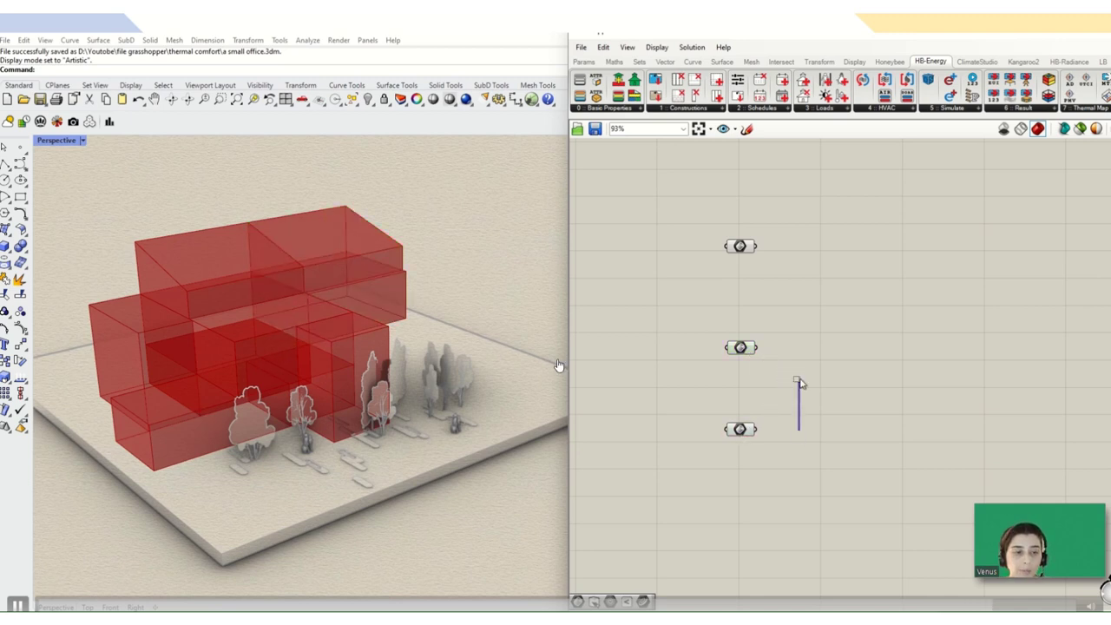
Switch the Perspective viewport from Shaded to the Artistic display mode and get the Brep parameters into view
{"action": "left_click", "coordinate": [514, 48]}
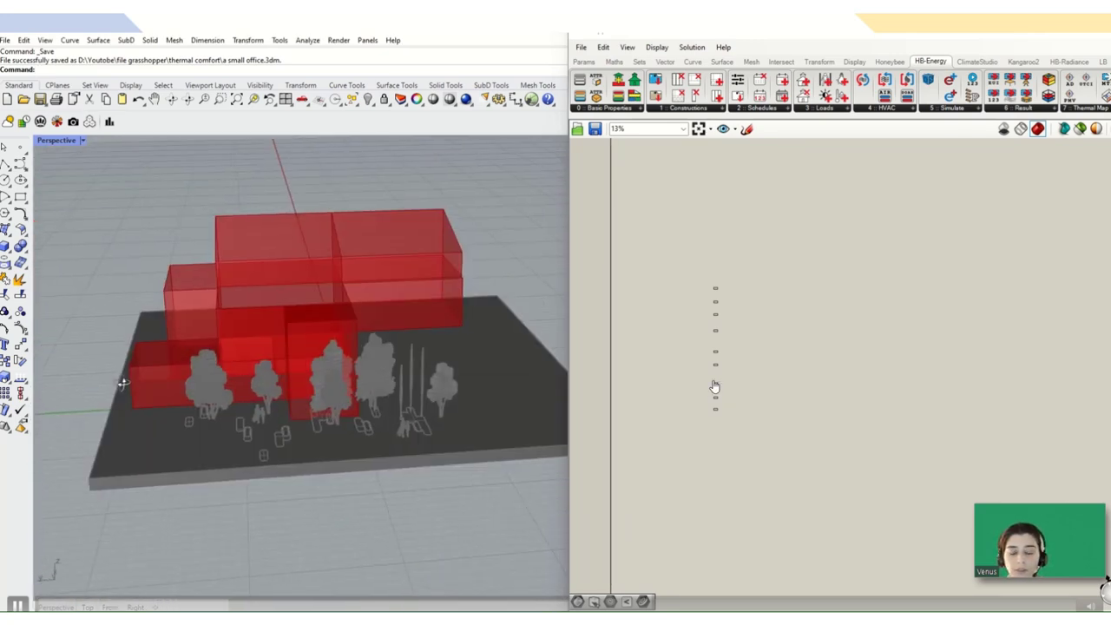
{"action": "left_click", "coordinate": [82, 140]}
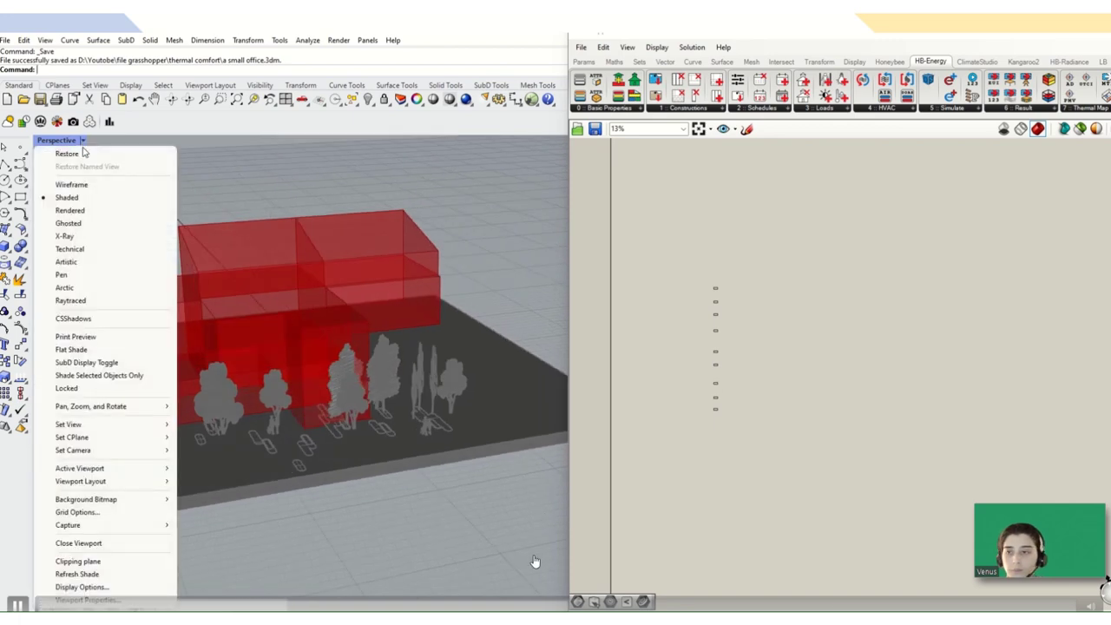
{"action": "left_click", "coordinate": [83, 262]}
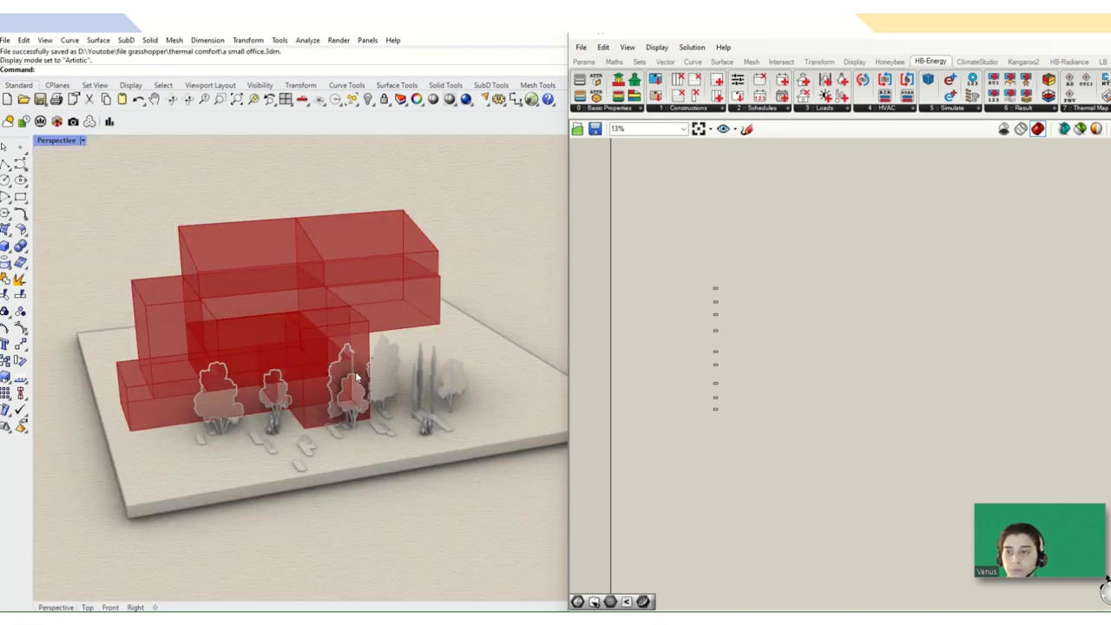
{"action": "scroll", "coordinate": [686, 293], "scroll_direction": "up", "scroll_amount": 3}
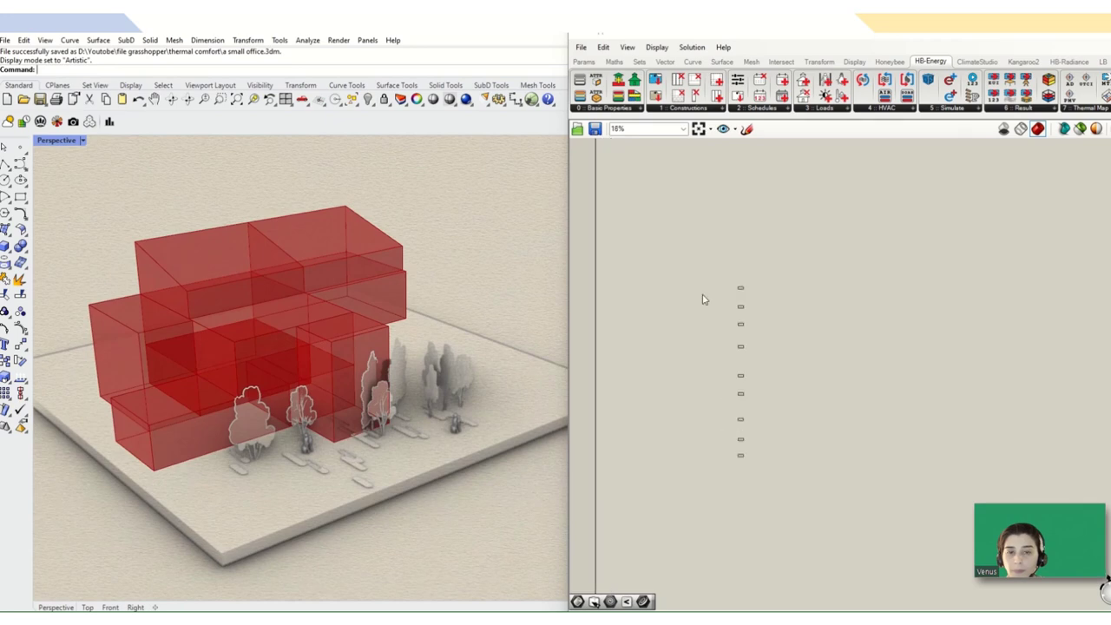
{"action": "scroll", "coordinate": [758, 299], "scroll_direction": "up", "scroll_amount": 5}
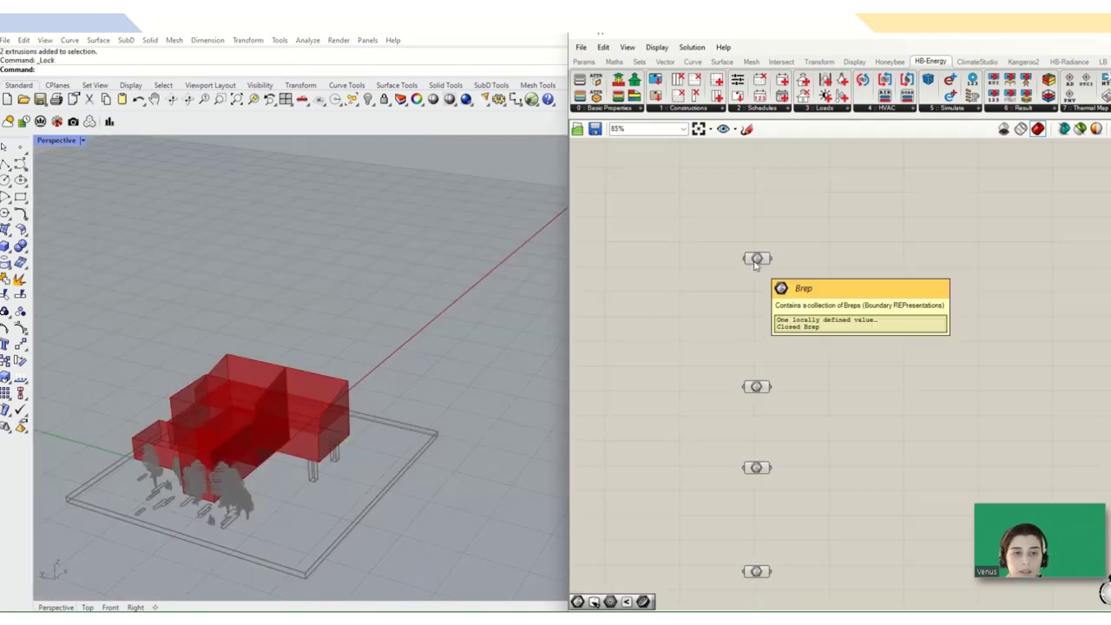
{"action": "scroll", "coordinate": [757, 264], "scroll_direction": "up", "scroll_amount": 1}
{"action": "double_click", "coordinate": [758, 258]}
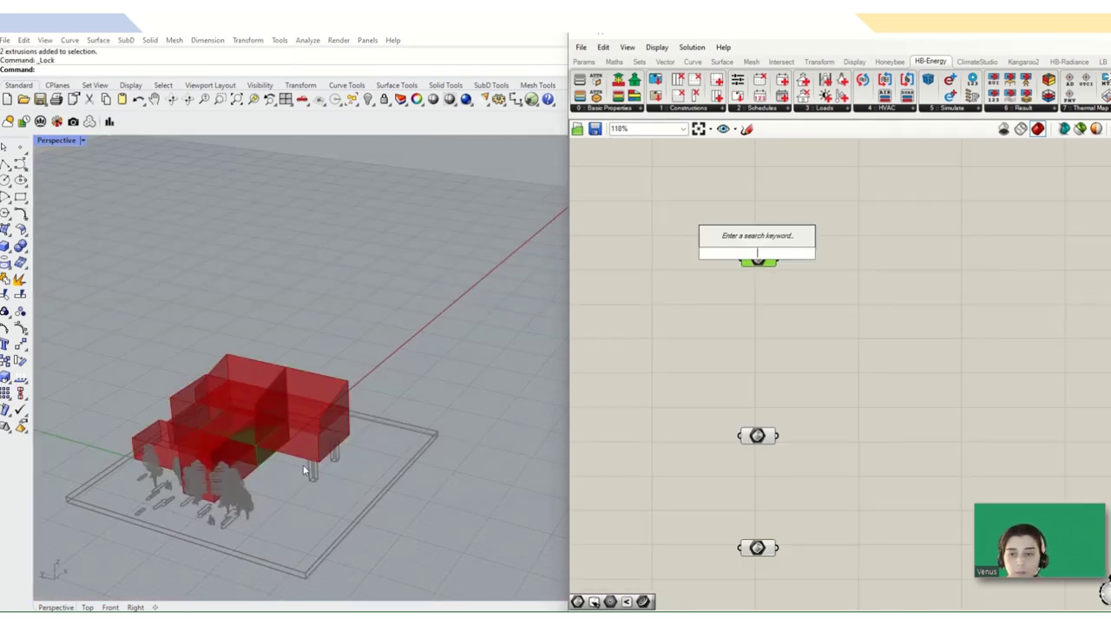
{"action": "scroll", "coordinate": [261, 463], "scroll_direction": "up", "scroll_amount": 6}
{"action": "double_click", "coordinate": [720, 296]}
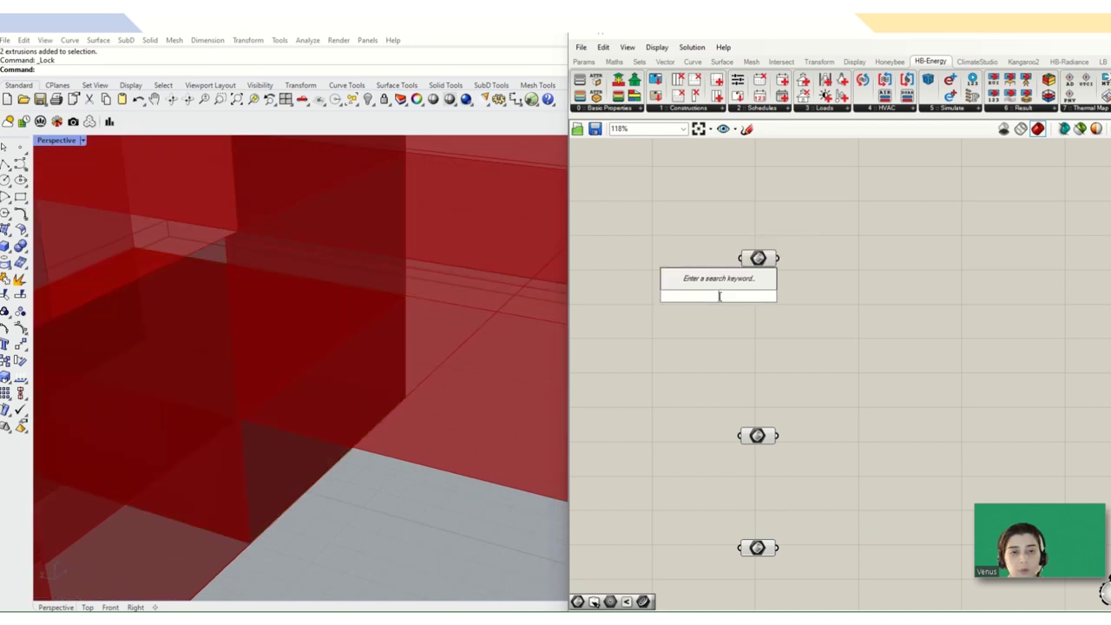
{"action": "type", "text": "panel"}
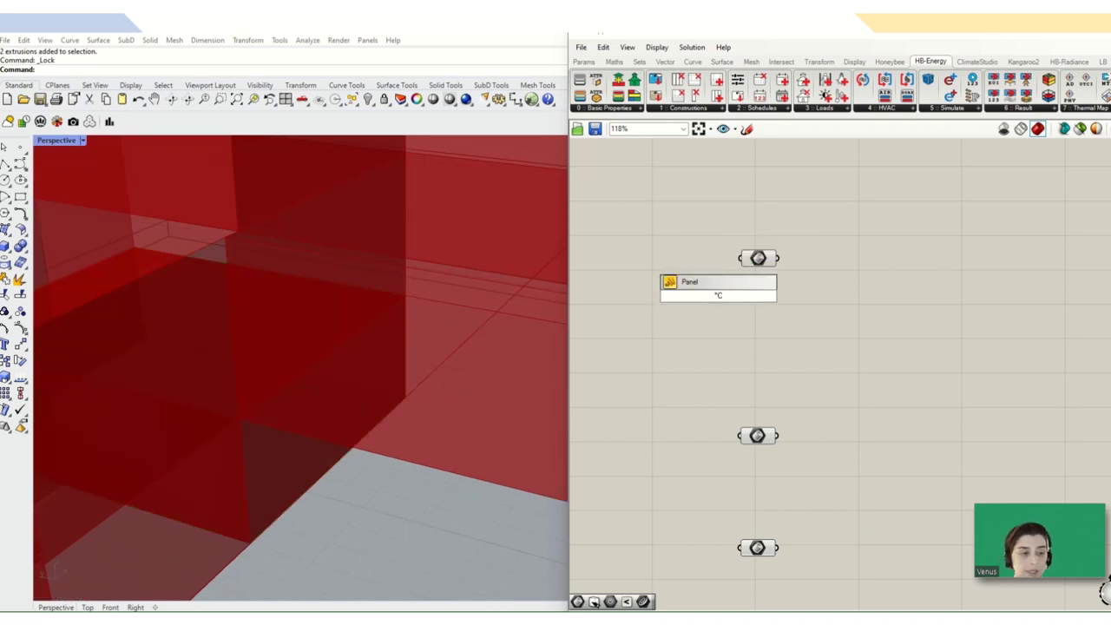
{"action": "type", "text": "on"}
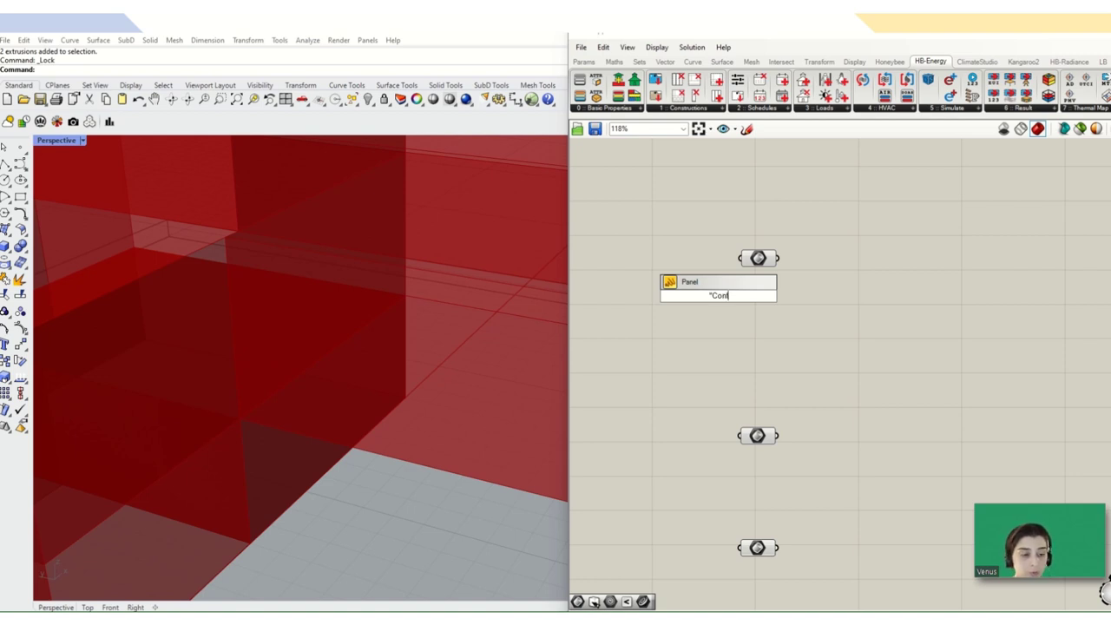
{"action": "type", "text": "f. Room"}
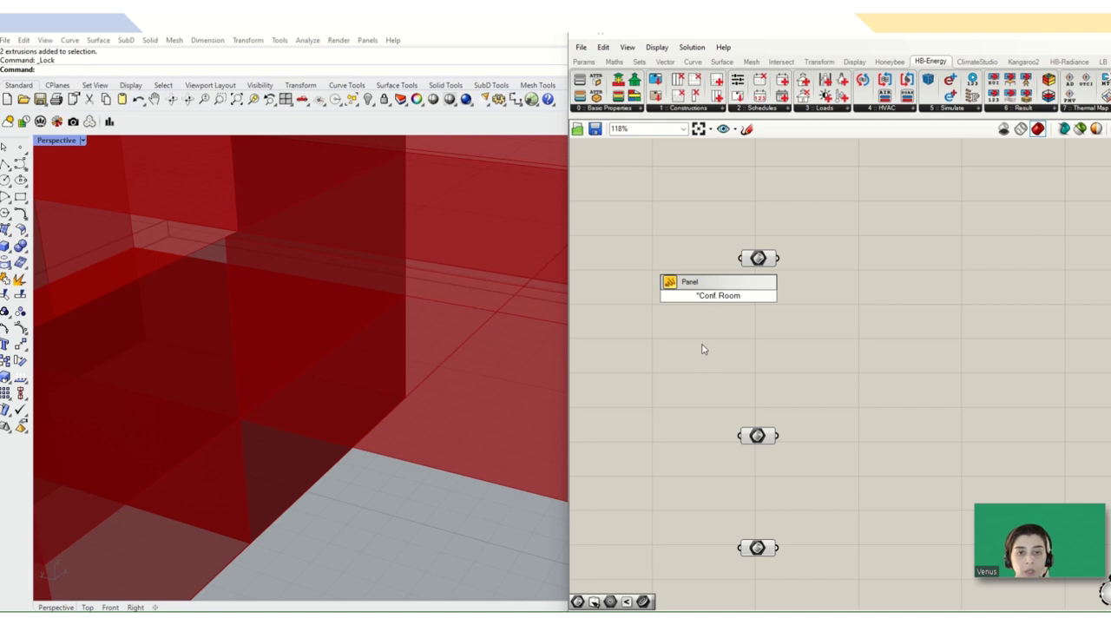
{"action": "key", "text": "Escape"}
Add a panel with the text "Conf. Room" below the first Brep parameter
{"action": "double_click", "coordinate": [723, 285]}
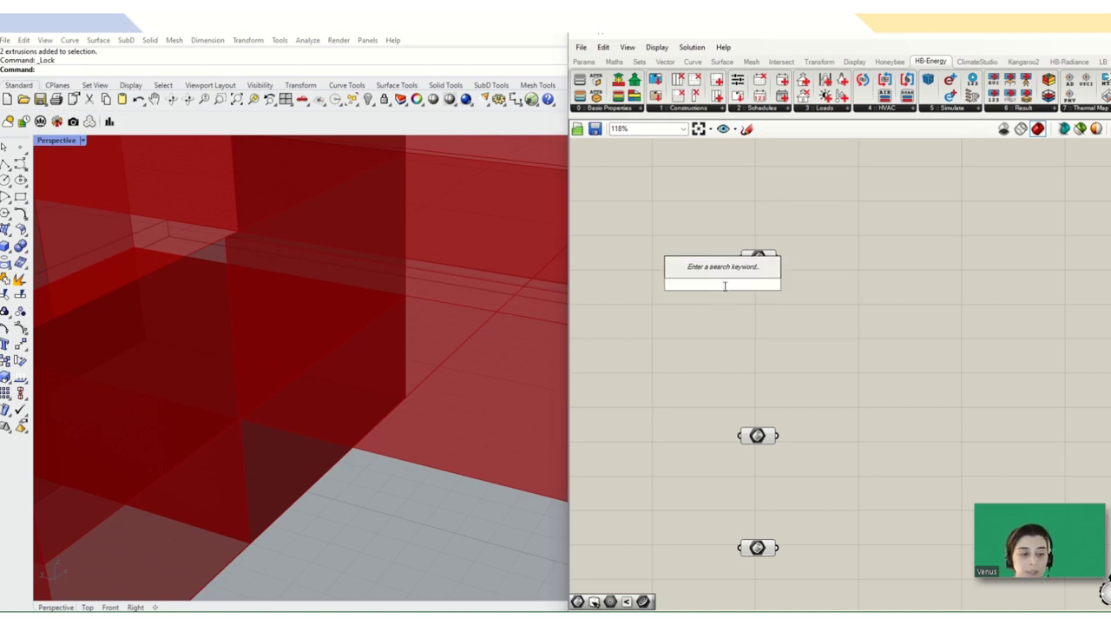
{"action": "type", "text": "p"}
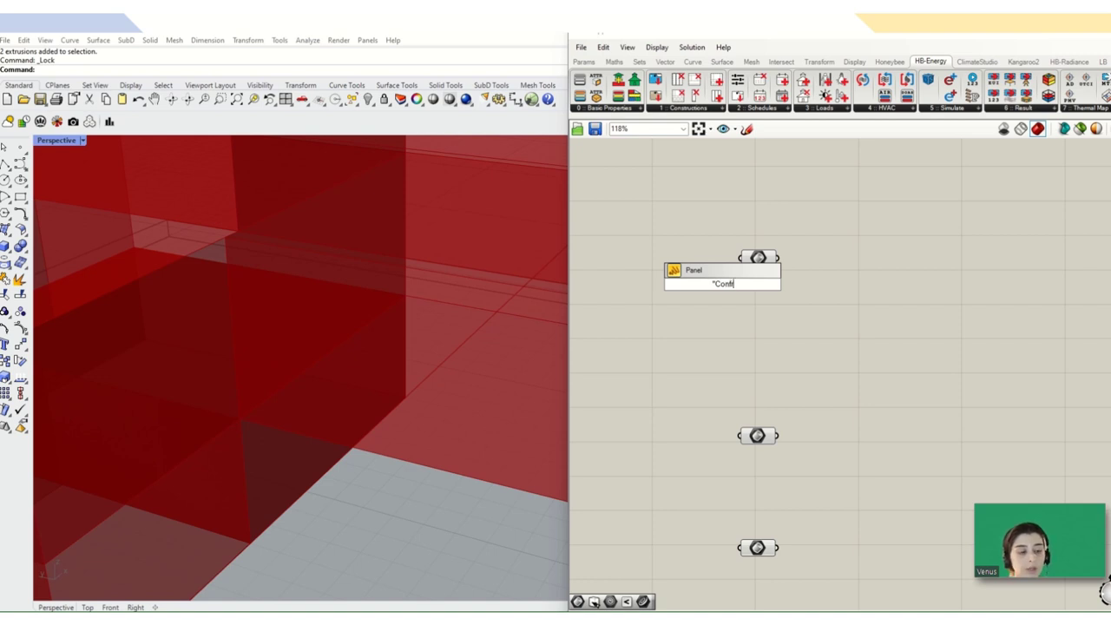
{"action": "key", "text": "BackSpace"}
{"action": "type", "text": ". Room"}
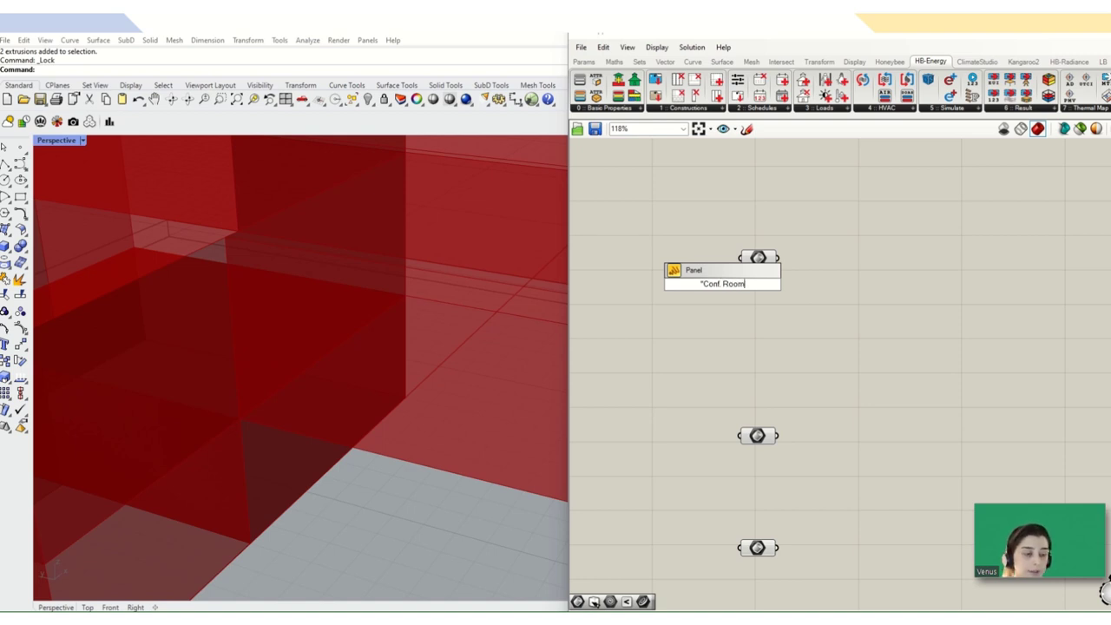
{"action": "left_click", "coordinate": [761, 286]}
Copy the "Conf. Room" panel below the second Brep parameter and check which room volume that Brep references
{"action": "left_click_drag", "start_coordinate": [725, 286], "coordinate": [728, 483]}
{"action": "scroll", "coordinate": [365, 377], "scroll_direction": "down", "scroll_amount": 5}
{"action": "scroll", "coordinate": [366, 382], "scroll_direction": "down", "scroll_amount": 3}
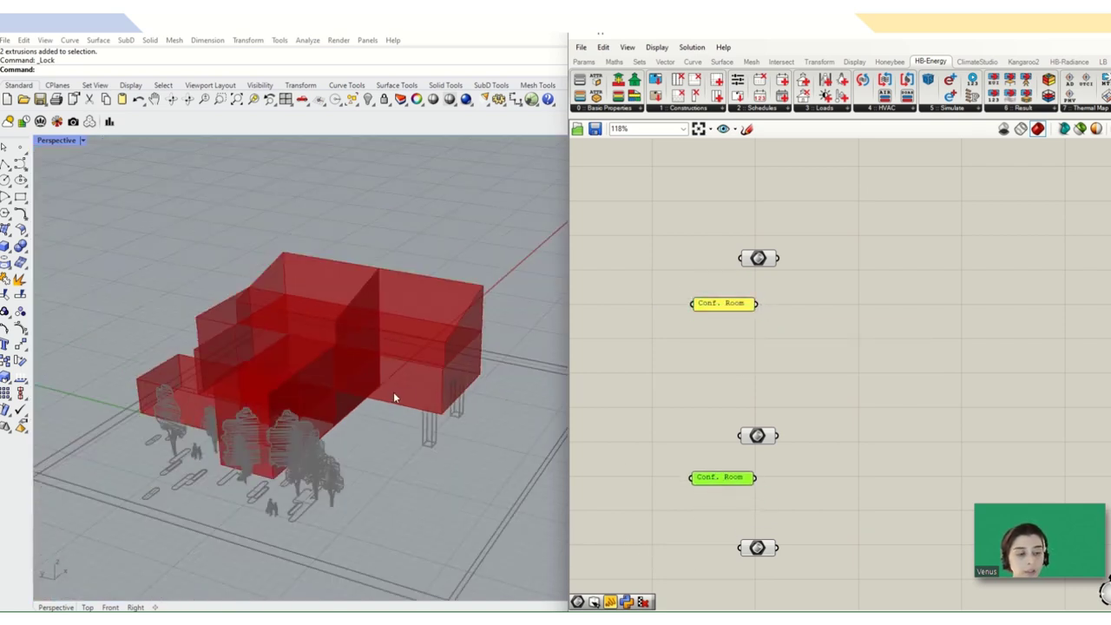
{"action": "left_click", "coordinate": [759, 436]}
{"action": "right_click_drag", "start_coordinate": [368, 447], "coordinate": [346, 426]}
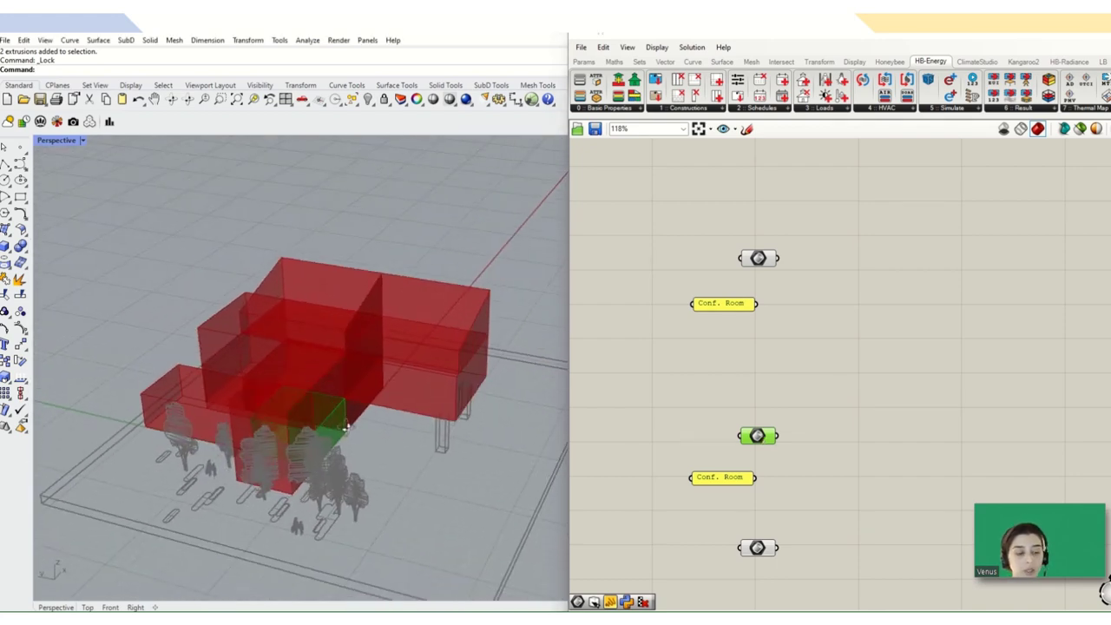
Change the text of the copied panel below the second Brep parameter to "Office"
{"action": "scroll", "coordinate": [695, 484], "scroll_direction": "up", "scroll_amount": 2}
{"action": "double_click", "coordinate": [714, 476]}
{"action": "left_click_drag", "start_coordinate": [687, 427], "coordinate": [432, 413]}
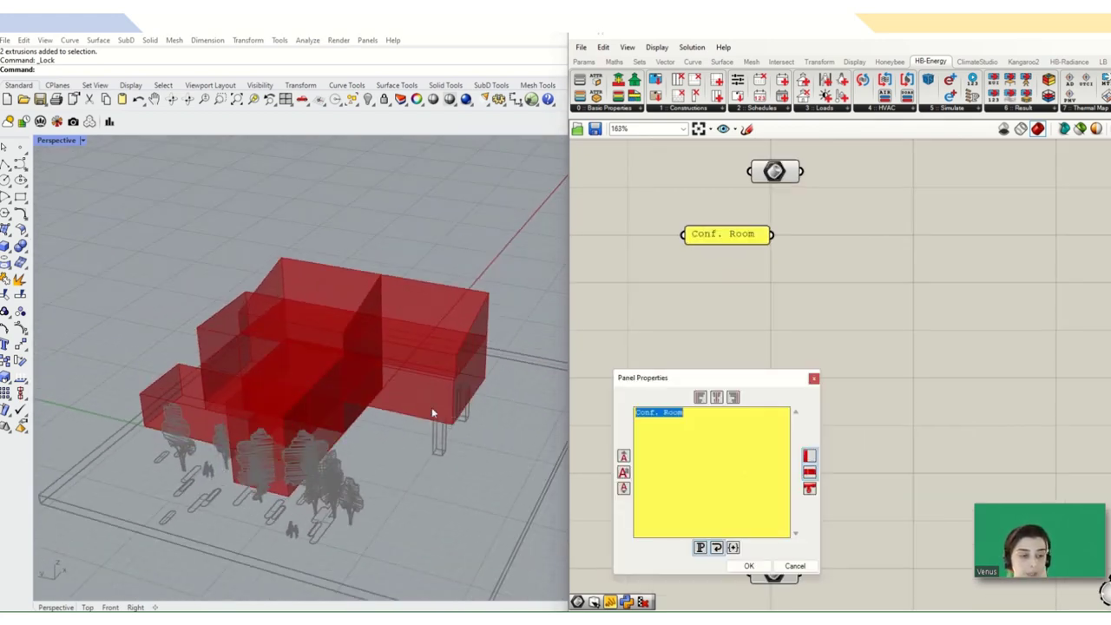
{"action": "type", "text": "O"}
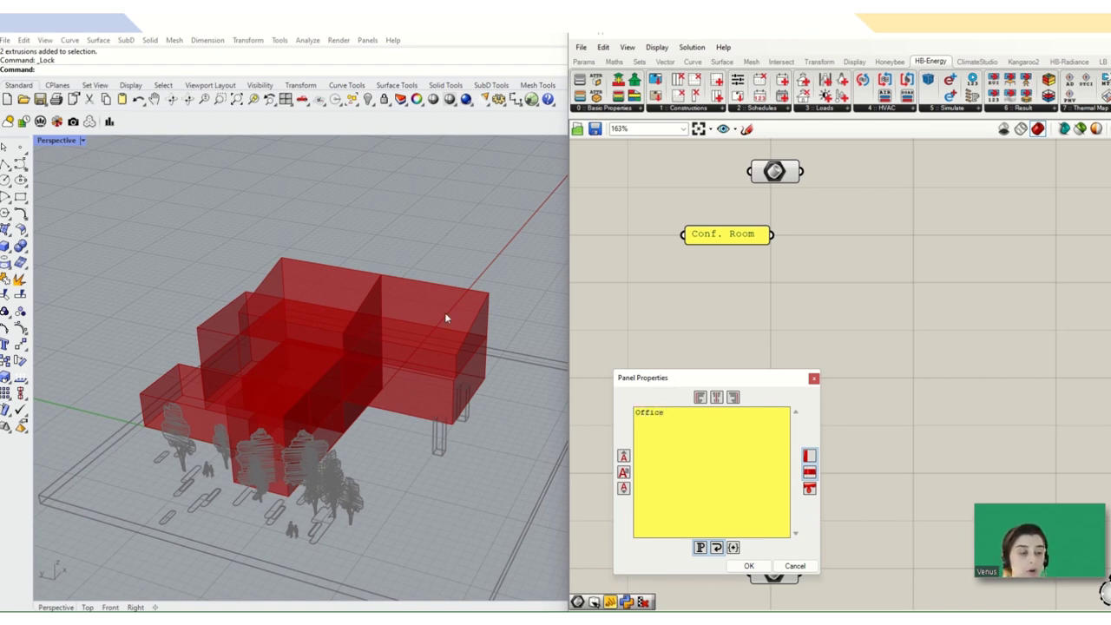
{"action": "type", "text": "ffice"}
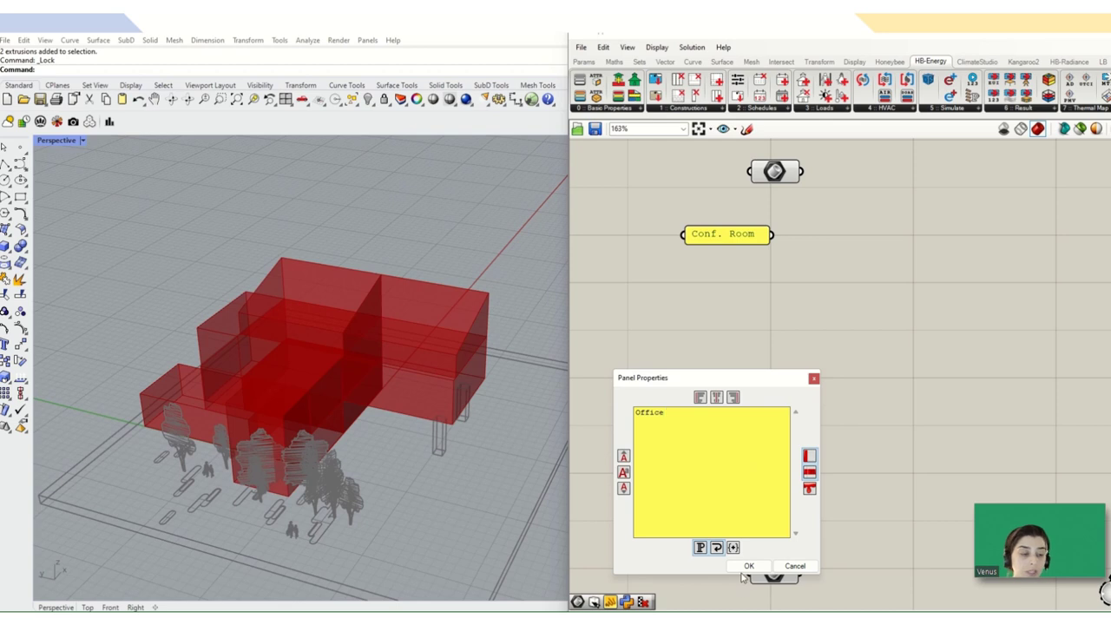
{"action": "left_click", "coordinate": [747, 566]}
Add the number 1 to the "Office" panel's text so it reads "Office 1"
{"action": "scroll", "coordinate": [740, 566], "scroll_direction": "down", "scroll_amount": 4}
{"action": "right_click_drag", "start_coordinate": [793, 489], "coordinate": [672, 327]}
{"action": "scroll", "coordinate": [673, 327], "scroll_direction": "up", "scroll_amount": 4}
{"action": "scroll", "coordinate": [755, 342], "scroll_direction": "up", "scroll_amount": 2}
{"action": "double_click", "coordinate": [754, 345]}
{"action": "left_click", "coordinate": [717, 293]}
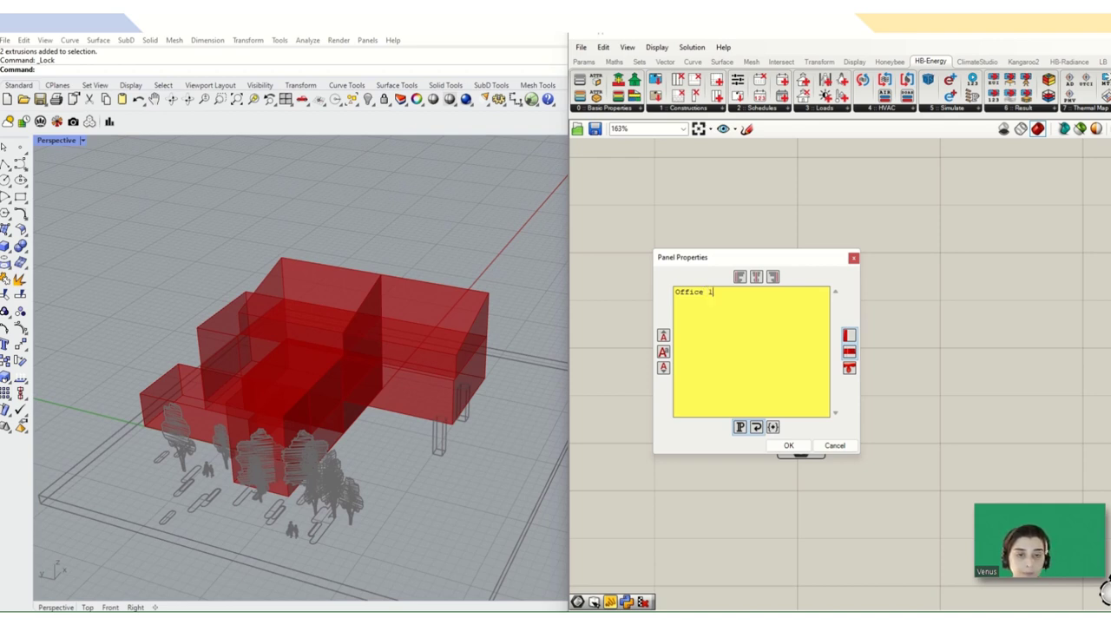
{"action": "left_click", "coordinate": [784, 448]}
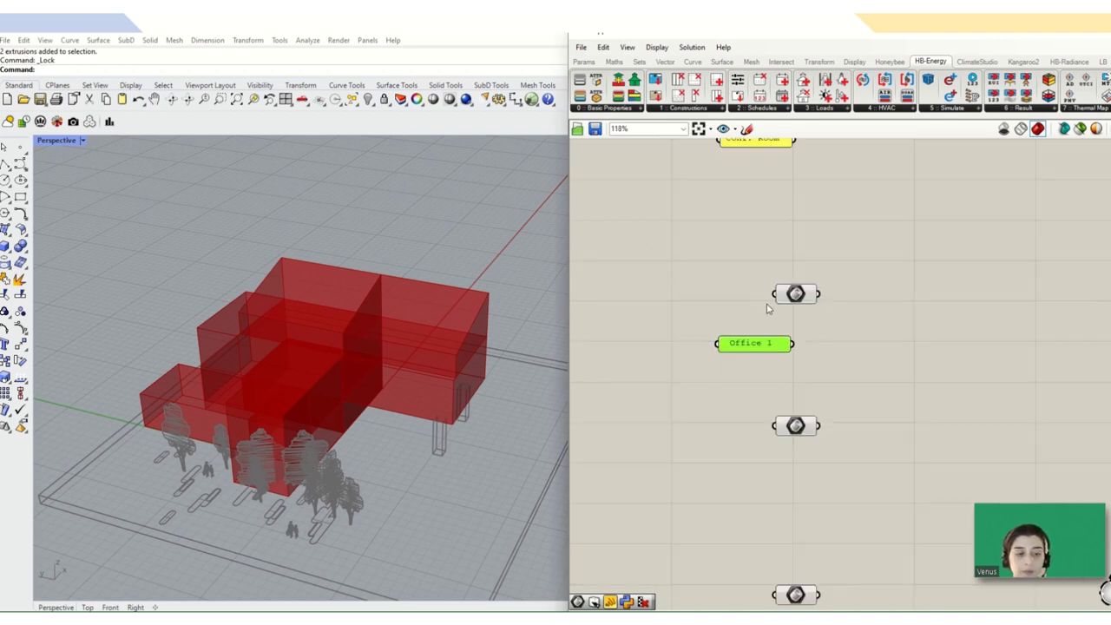
Copy the "Office 1" panel below the third Brep parameter and check which room volume that Brep references
{"action": "scroll", "coordinate": [764, 340], "scroll_direction": "down", "scroll_amount": 3}
{"action": "left_click", "coordinate": [806, 340]}
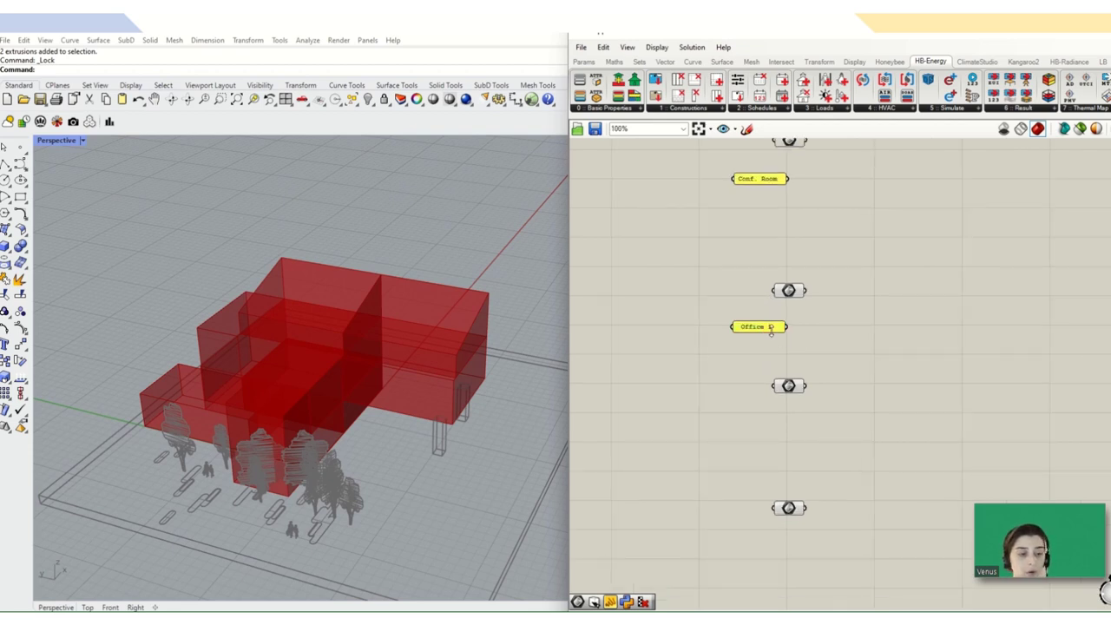
{"action": "left_click_drag", "start_coordinate": [780, 321], "coordinate": [754, 415]}
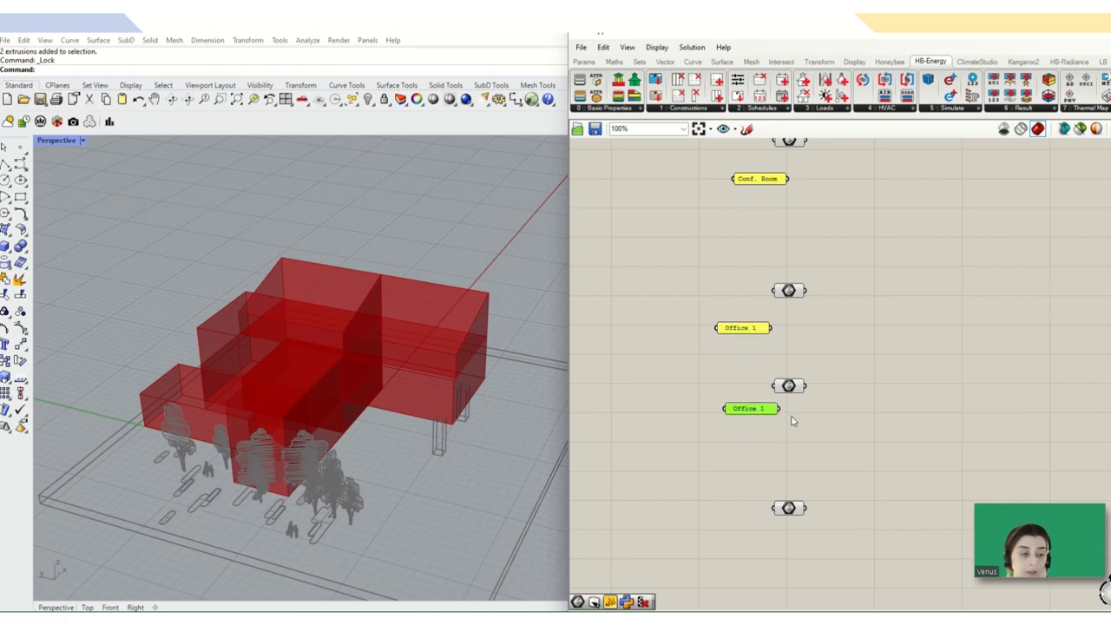
{"action": "left_click", "coordinate": [792, 388]}
{"action": "right_click_drag", "start_coordinate": [382, 406], "coordinate": [338, 422]}
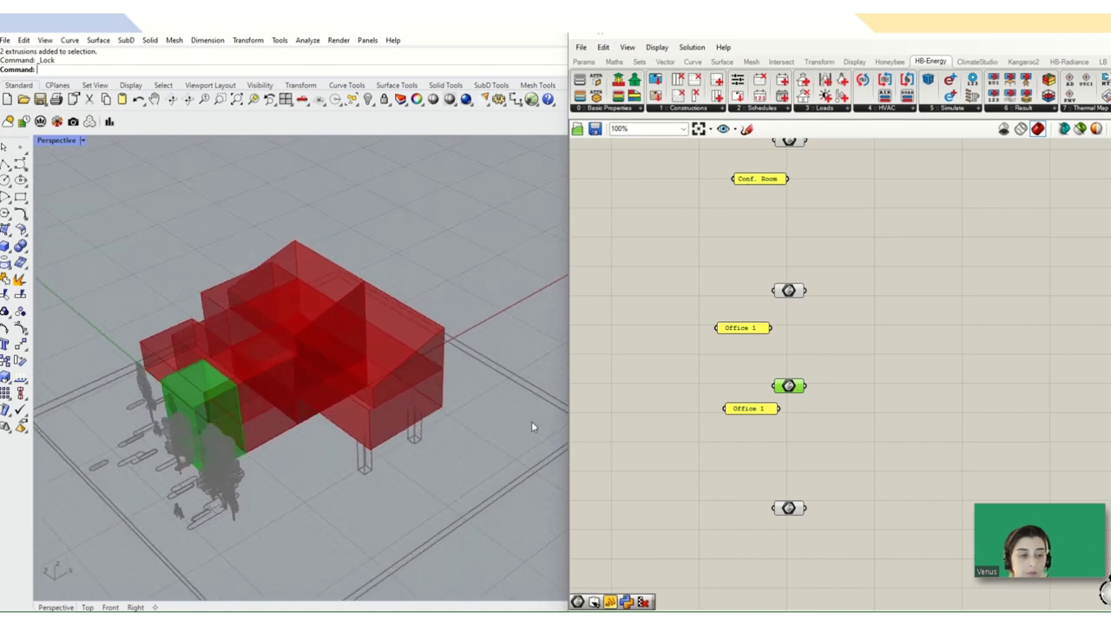
{"action": "scroll", "coordinate": [740, 321], "scroll_direction": "up", "scroll_amount": 2}
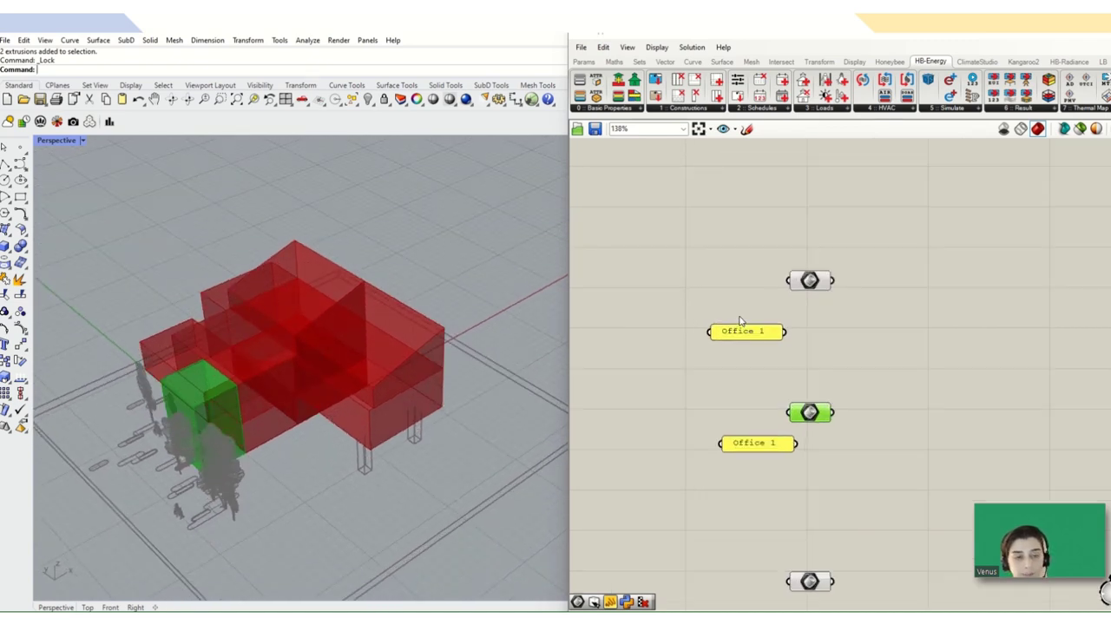
Change the text of the panel below the third Brep parameter to "Office 2"
{"action": "double_click", "coordinate": [752, 438]}
{"action": "mouse_move", "coordinate": [716, 382]}
{"action": "left_mouse_down"}
{"action": "mouse_move", "coordinate": [685, 383]}
{"action": "mouse_move", "coordinate": [708, 383]}
{"action": "left_mouse_up"}
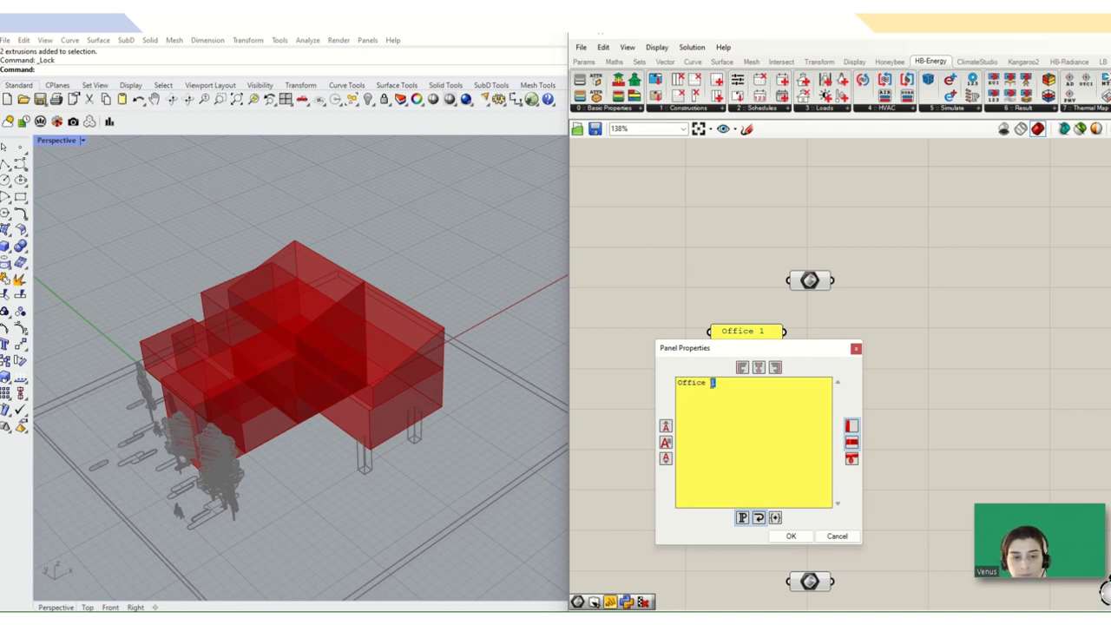
{"action": "type", "text": "2"}
{"action": "left_click", "coordinate": [792, 536]}
{"action": "scroll", "coordinate": [729, 375], "scroll_direction": "down", "scroll_amount": 3}
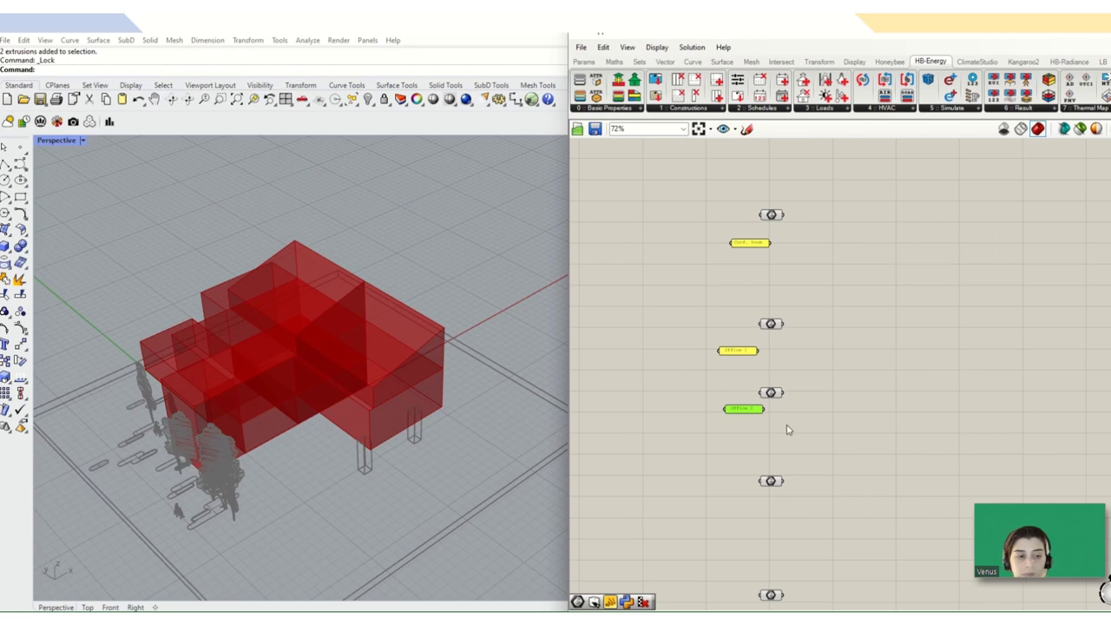
Check which room volume the fourth Brep parameter references and copy the "Office 2" panel below that parameter
{"action": "right_click_drag", "start_coordinate": [788, 429], "coordinate": [788, 382]}
{"action": "left_click", "coordinate": [775, 350]}
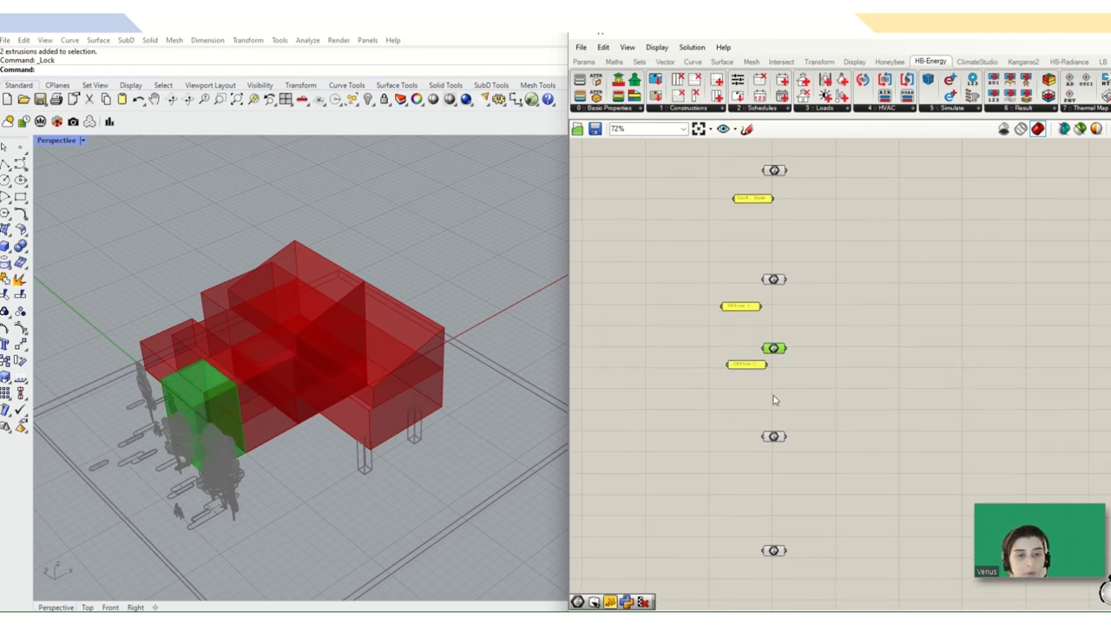
{"action": "left_click", "coordinate": [775, 439]}
{"action": "right_click_drag", "start_coordinate": [409, 415], "coordinate": [413, 379]}
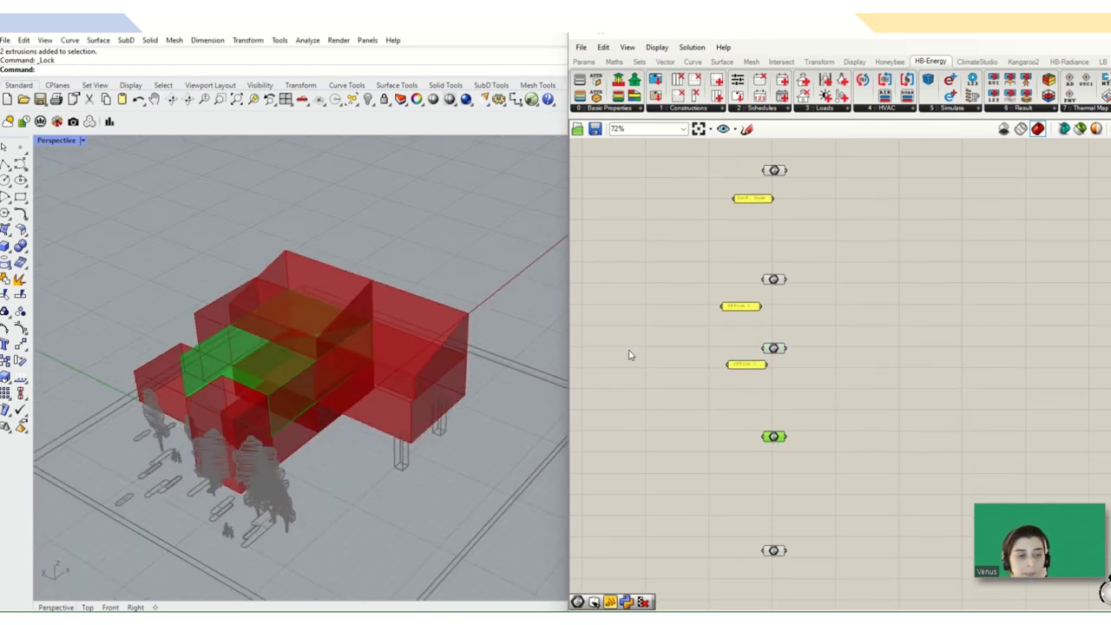
{"action": "left_click", "coordinate": [753, 368]}
{"action": "scroll", "coordinate": [750, 369], "scroll_direction": "up", "scroll_amount": 1}
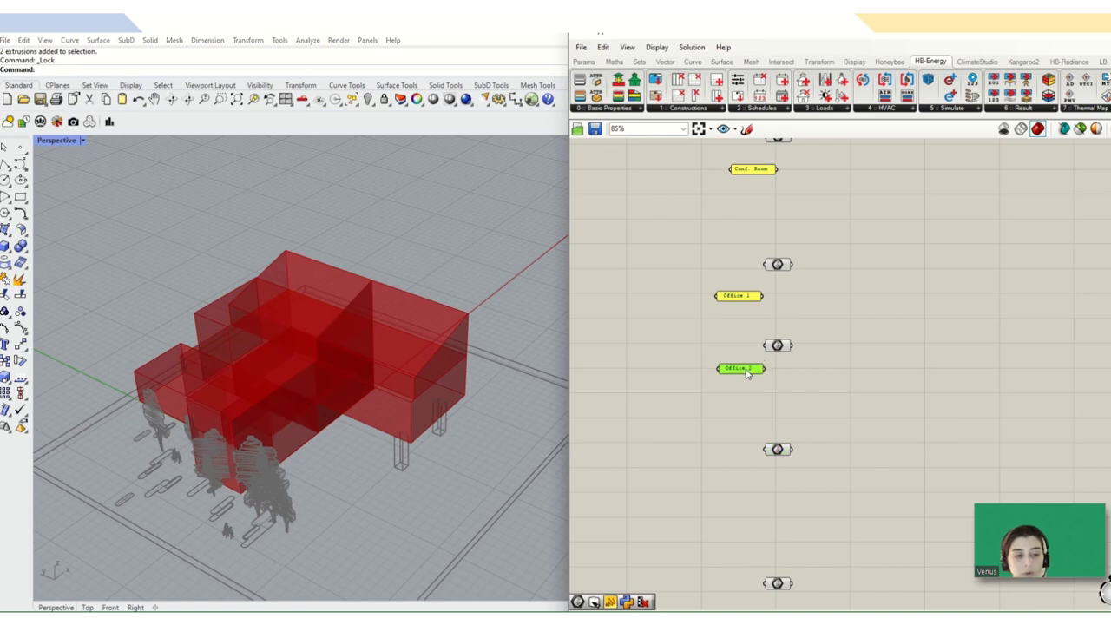
{"action": "left_click_drag", "start_coordinate": [745, 375], "coordinate": [744, 475], "text": "alt"}
Change the text of the copied panel below the fourth Brep parameter to "Open Office"
{"action": "double_click", "coordinate": [744, 471]}
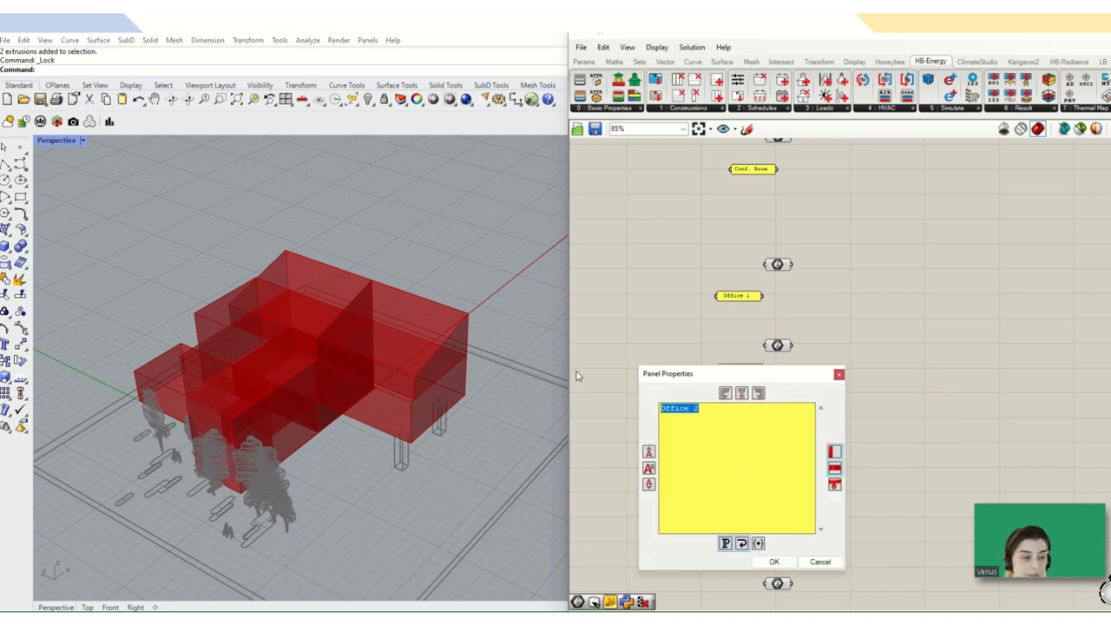
{"action": "type", "text": "Open"}
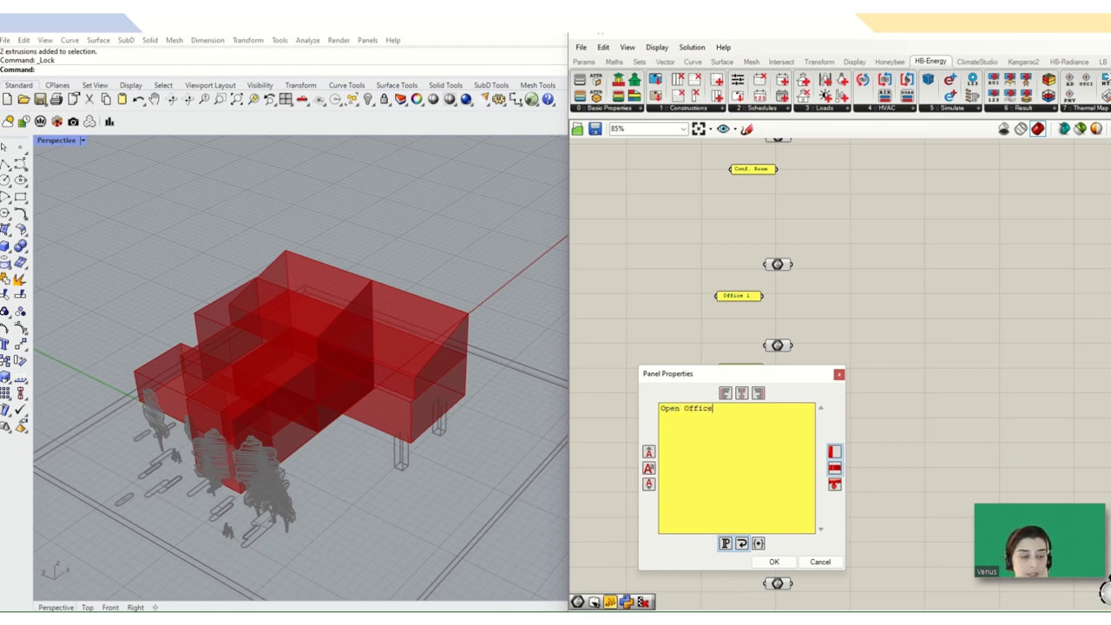
{"action": "left_click", "coordinate": [774, 561]}
Add the number 1 to the text of the conference room panel below the first Brep parameter so it reads "Conf. Room 1"
{"action": "scroll", "coordinate": [745, 506], "scroll_direction": "down", "scroll_amount": 3}
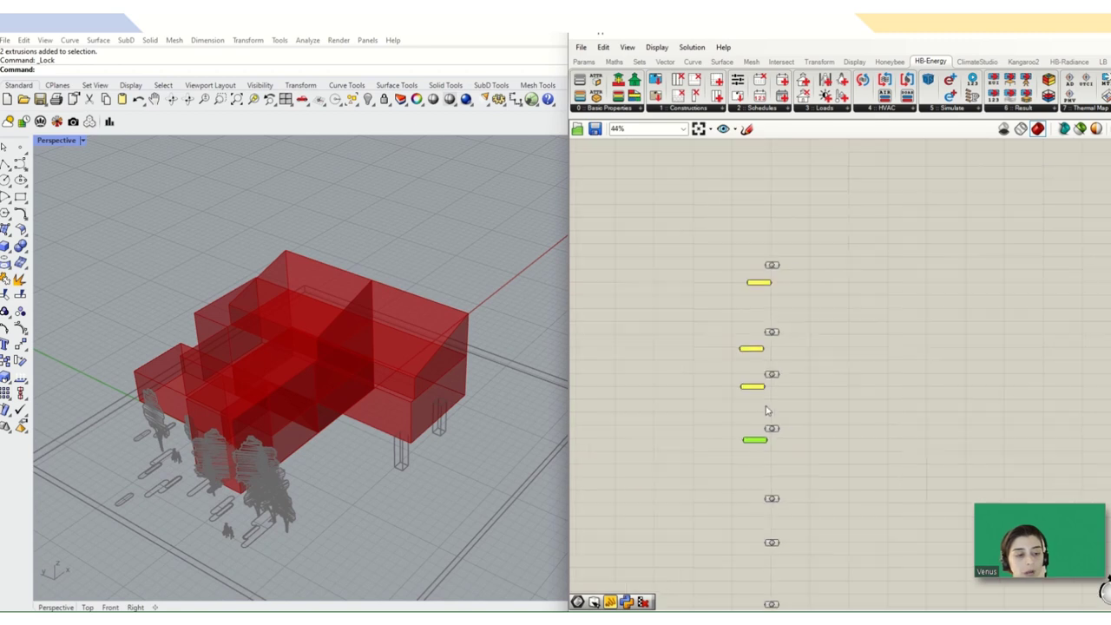
{"action": "scroll", "coordinate": [745, 507], "scroll_direction": "up", "scroll_amount": 2}
{"action": "left_click", "coordinate": [781, 496]}
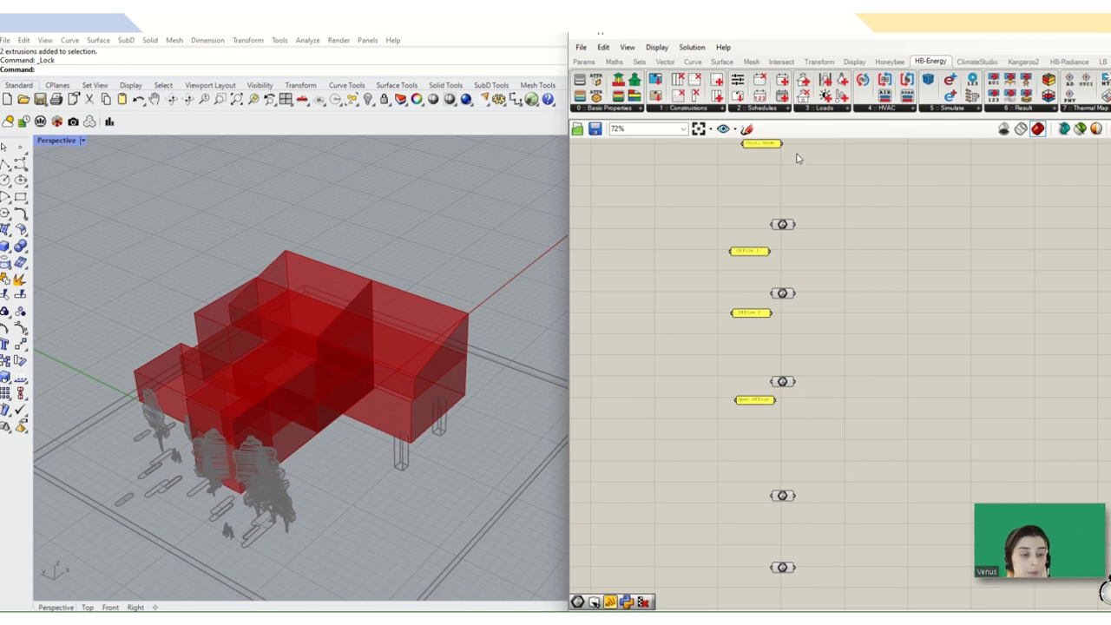
{"action": "scroll", "coordinate": [799, 251], "scroll_direction": "up", "scroll_amount": 3}
{"action": "double_click", "coordinate": [732, 222]}
{"action": "left_click", "coordinate": [721, 162]}
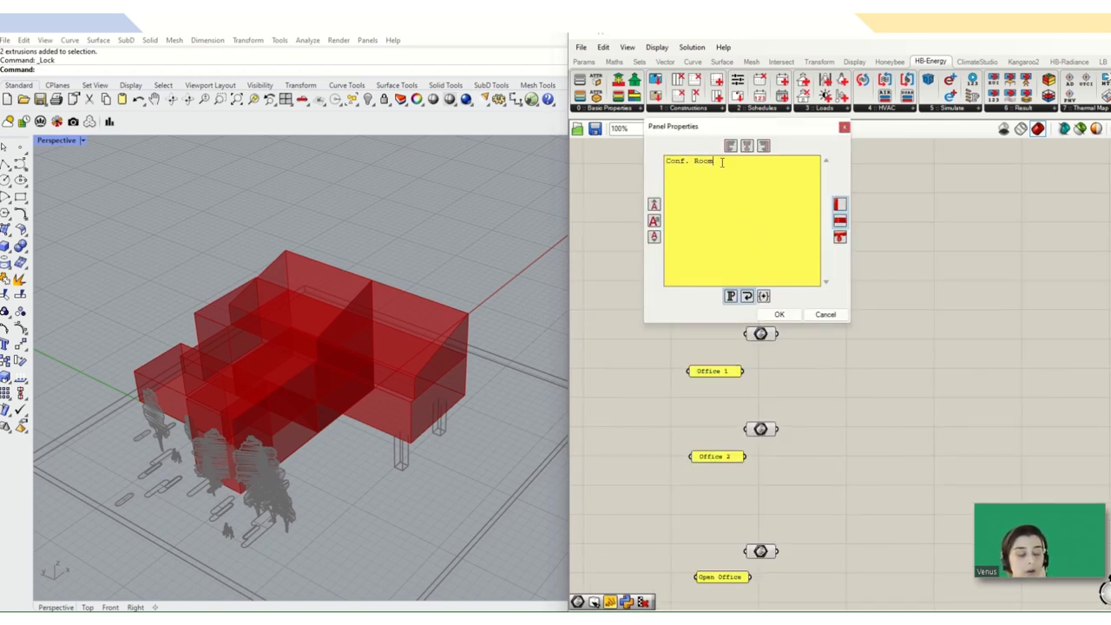
{"action": "type", "text": "1"}
{"action": "left_click", "coordinate": [778, 314]}
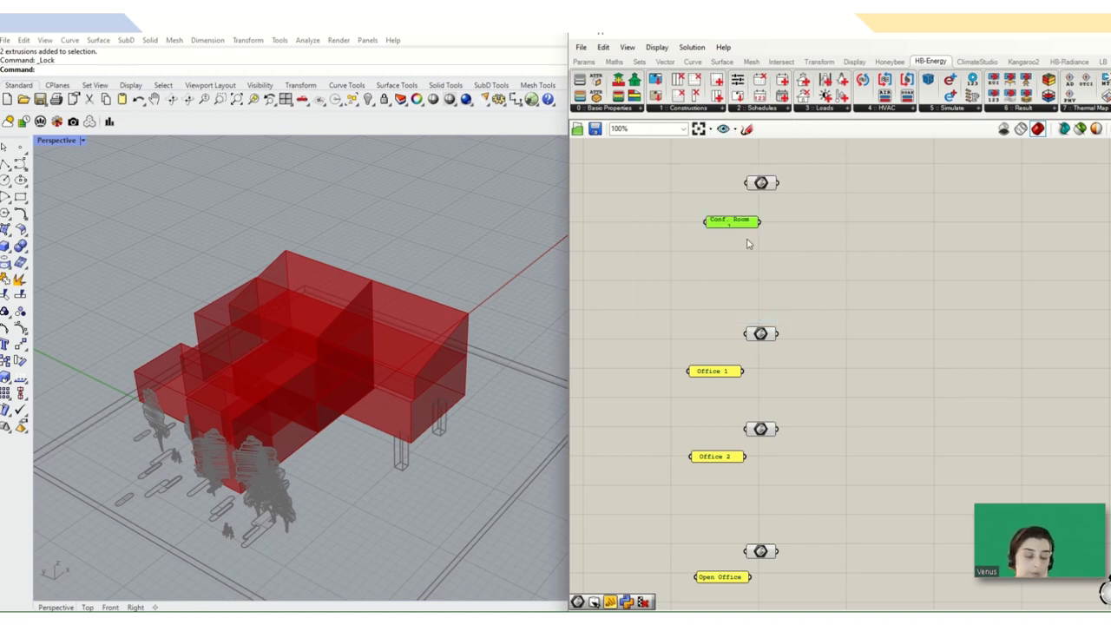
Copy the "Conf. Room 1" panel below the fifth Brep parameter and change the copy's text to "Conf. Room 2"
{"action": "scroll", "coordinate": [742, 224], "scroll_direction": "down", "scroll_amount": 3}
{"action": "left_click_drag", "start_coordinate": [738, 224], "coordinate": [796, 480], "text": "alt"}
{"action": "scroll", "coordinate": [737, 491], "scroll_direction": "up", "scroll_amount": 3}
{"action": "scroll", "coordinate": [736, 489], "scroll_direction": "up", "scroll_amount": 2}
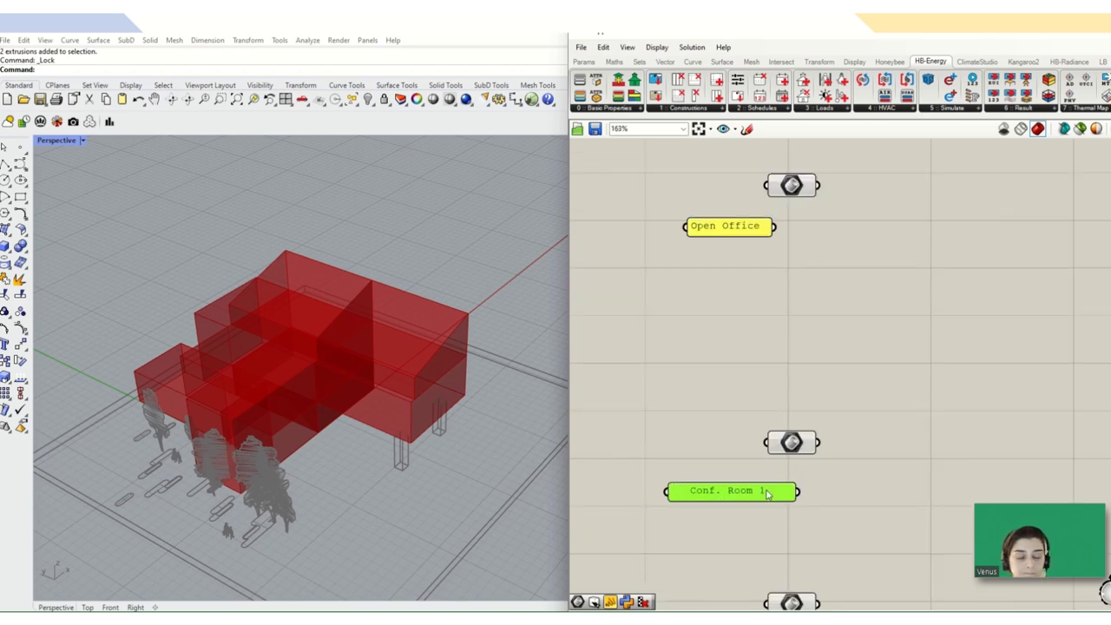
{"action": "double_click", "coordinate": [768, 494]}
{"action": "left_click", "coordinate": [740, 429]}
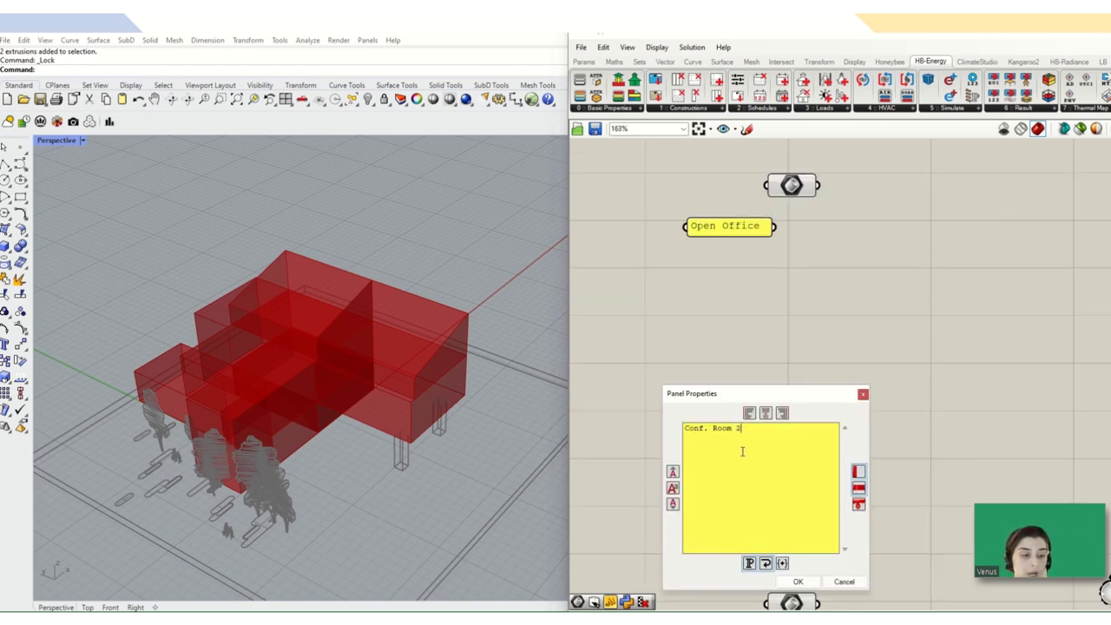
{"action": "left_click", "coordinate": [798, 582]}
Check which room volumes the fifth and sixth Brep parameters reference in the Rhino model
{"action": "scroll", "coordinate": [757, 384], "scroll_direction": "down", "scroll_amount": 4}
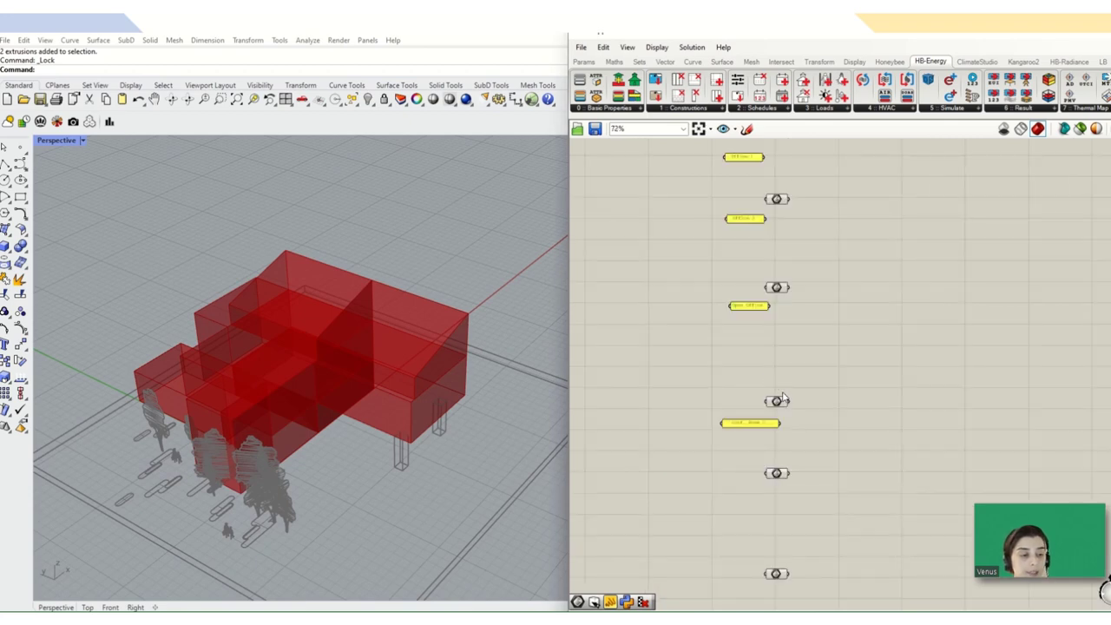
{"action": "left_click", "coordinate": [778, 402]}
{"action": "left_click", "coordinate": [776, 474]}
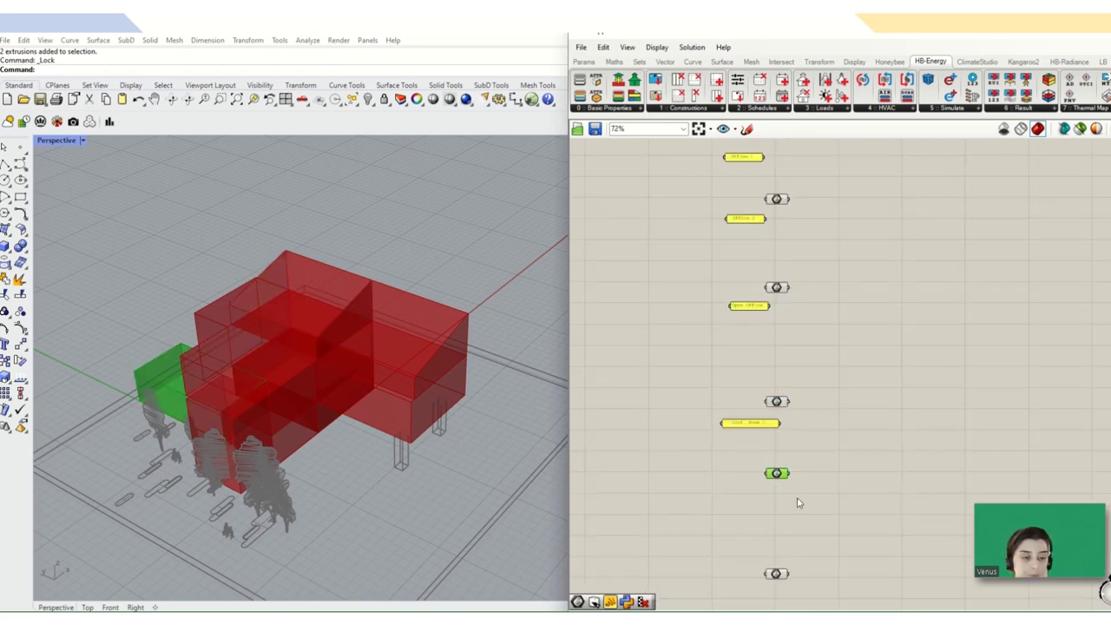
{"action": "right_click_drag", "start_coordinate": [254, 485], "coordinate": [378, 423]}
{"action": "scroll", "coordinate": [378, 423], "scroll_direction": "up", "scroll_amount": 3}
{"action": "scroll", "coordinate": [326, 405], "scroll_direction": "down", "scroll_amount": 3}
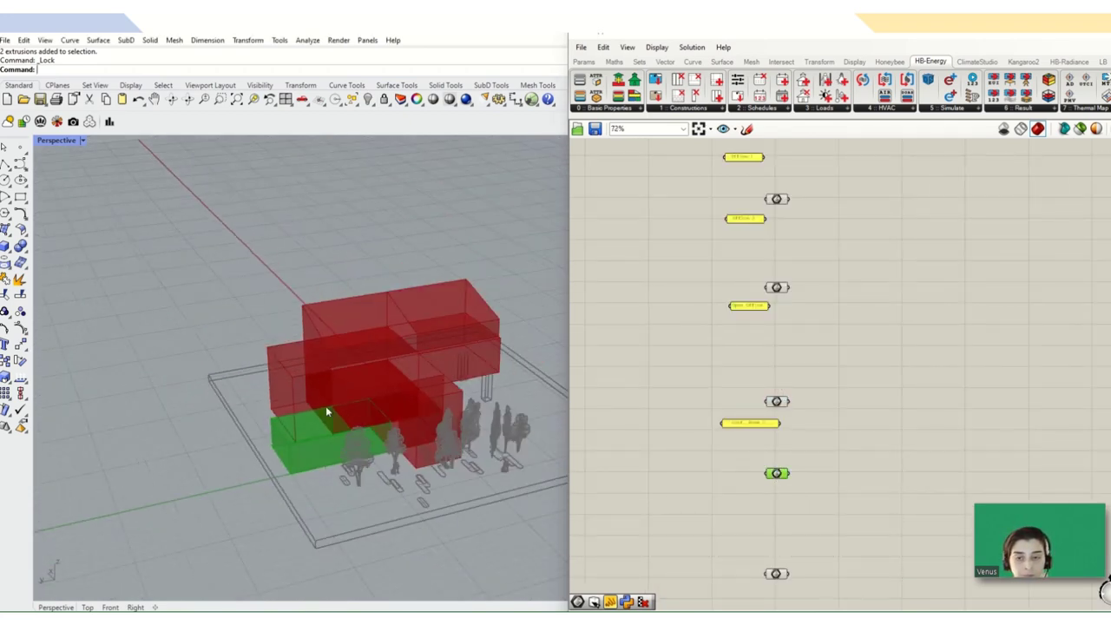
{"action": "scroll", "coordinate": [777, 474], "scroll_direction": "up", "scroll_amount": 2}
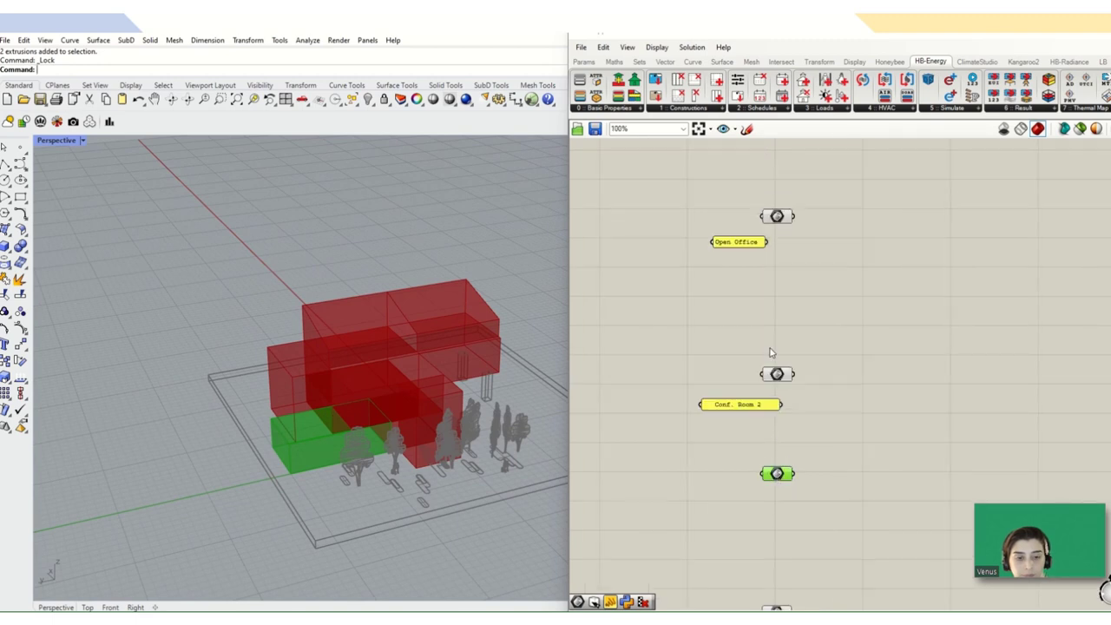
Copy the "Office 2" panel below the sixth Brep parameter and change the copy's text to "Office 3"
{"action": "right_click_drag", "start_coordinate": [822, 318], "coordinate": [821, 372]}
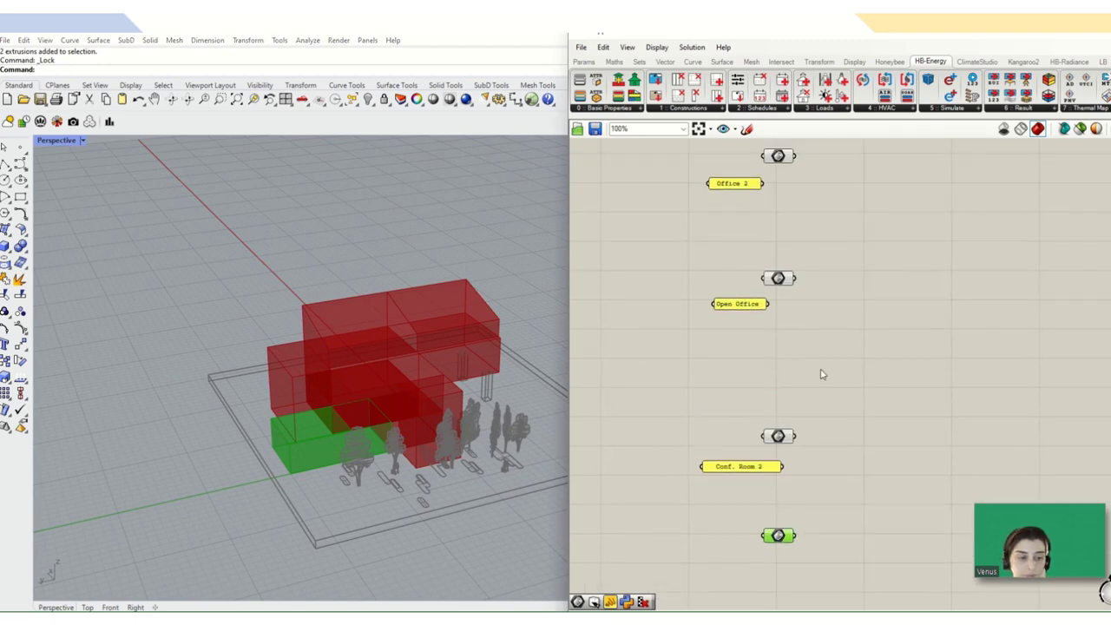
{"action": "left_click", "coordinate": [746, 186]}
{"action": "key", "text": "ctrl+c"}
{"action": "key", "text": "ctrl+v"}
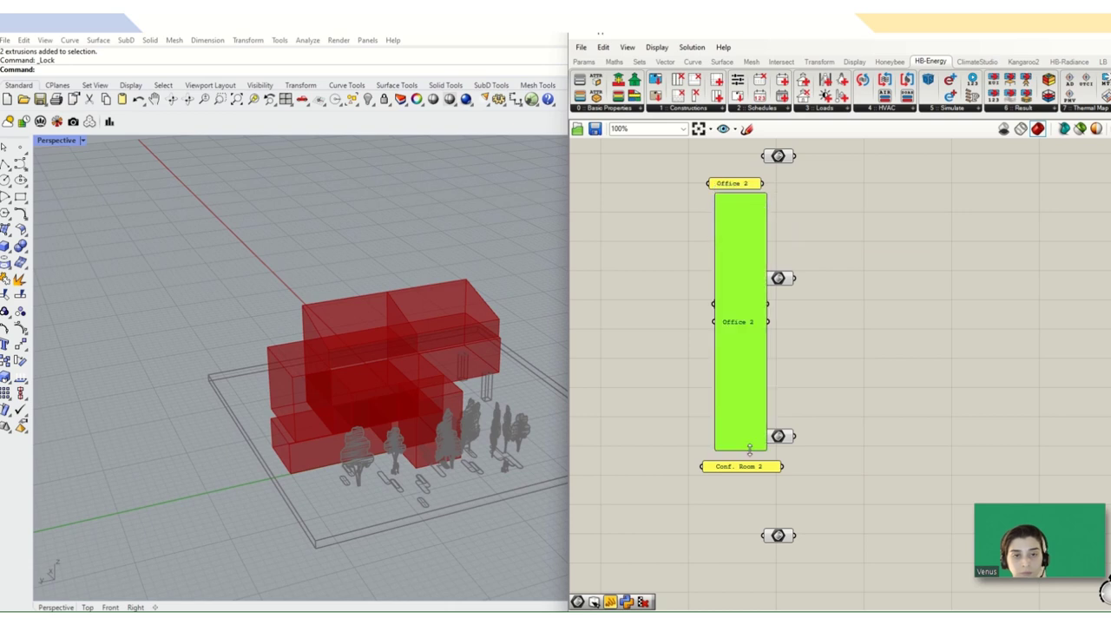
{"action": "left_click_drag", "start_coordinate": [750, 200], "coordinate": [736, 562]}
{"action": "double_click", "coordinate": [736, 559]}
{"action": "double_click", "coordinate": [687, 457]}
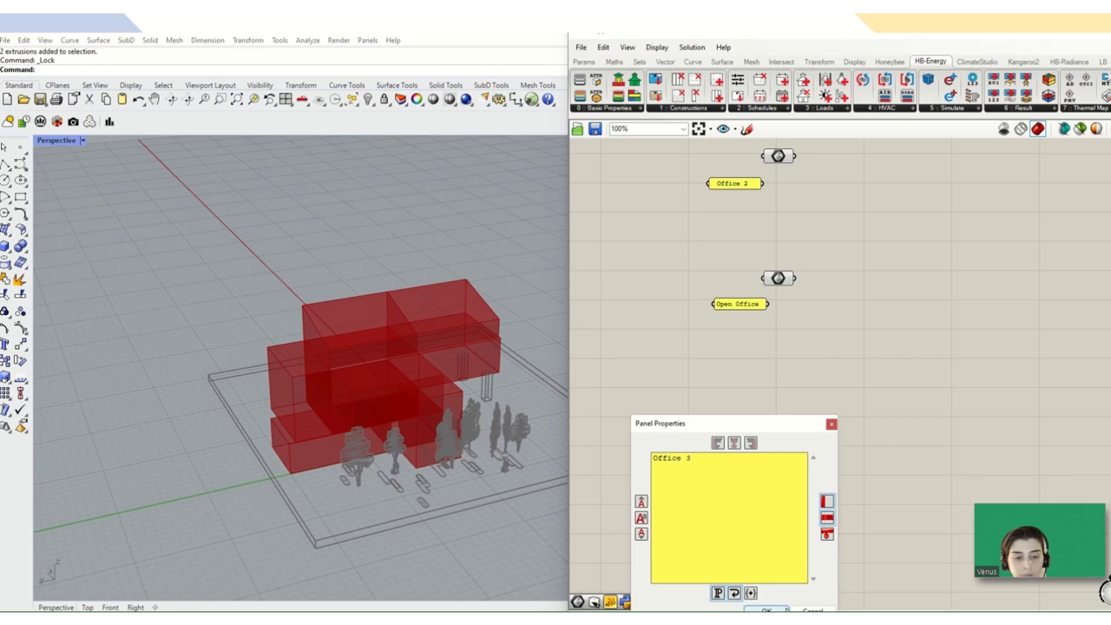
{"action": "left_click", "coordinate": [766, 611]}
Check which room volume the seventh Brep parameter references and place a copy of the "Office 3" panel below that parameter
{"action": "scroll", "coordinate": [754, 496], "scroll_direction": "down", "scroll_amount": 3}
{"action": "scroll", "coordinate": [753, 496], "scroll_direction": "up", "scroll_amount": 2}
{"action": "scroll", "coordinate": [754, 496], "scroll_direction": "up", "scroll_amount": 1}
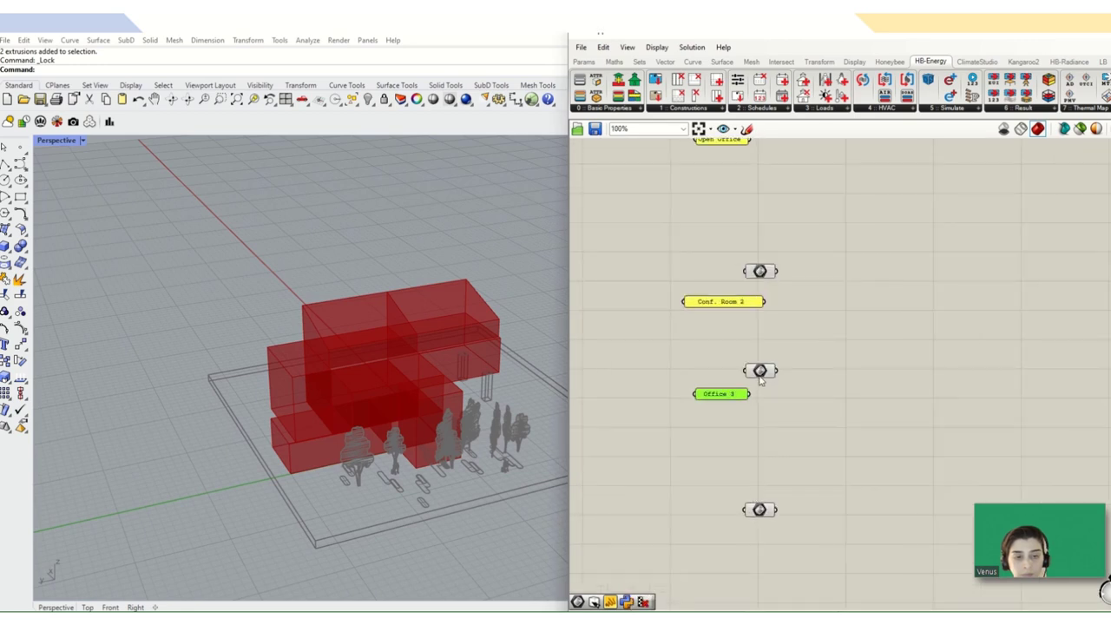
{"action": "left_click", "coordinate": [761, 371]}
{"action": "left_click", "coordinate": [764, 512]}
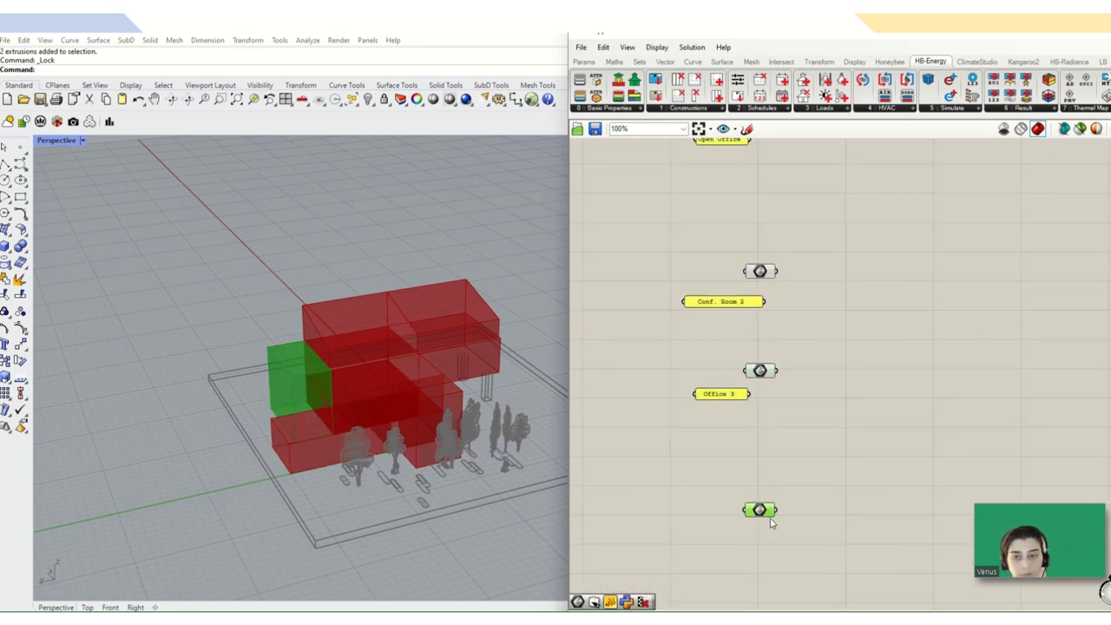
{"action": "left_click", "coordinate": [732, 409]}
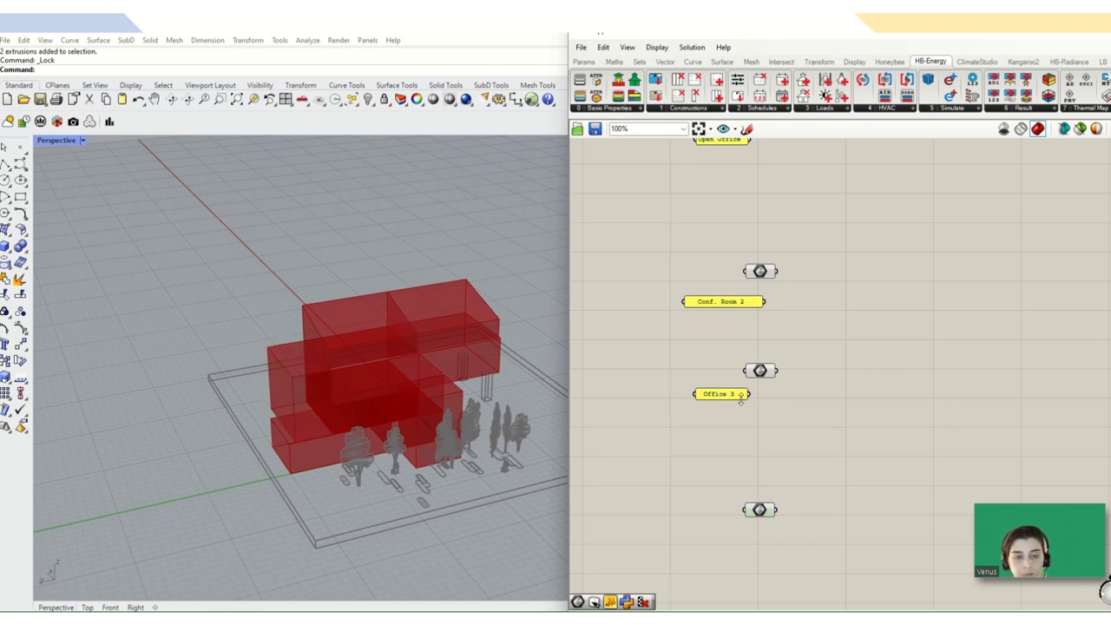
{"action": "left_click", "coordinate": [734, 399]}
{"action": "left_click_drag", "start_coordinate": [733, 399], "coordinate": [734, 402]}
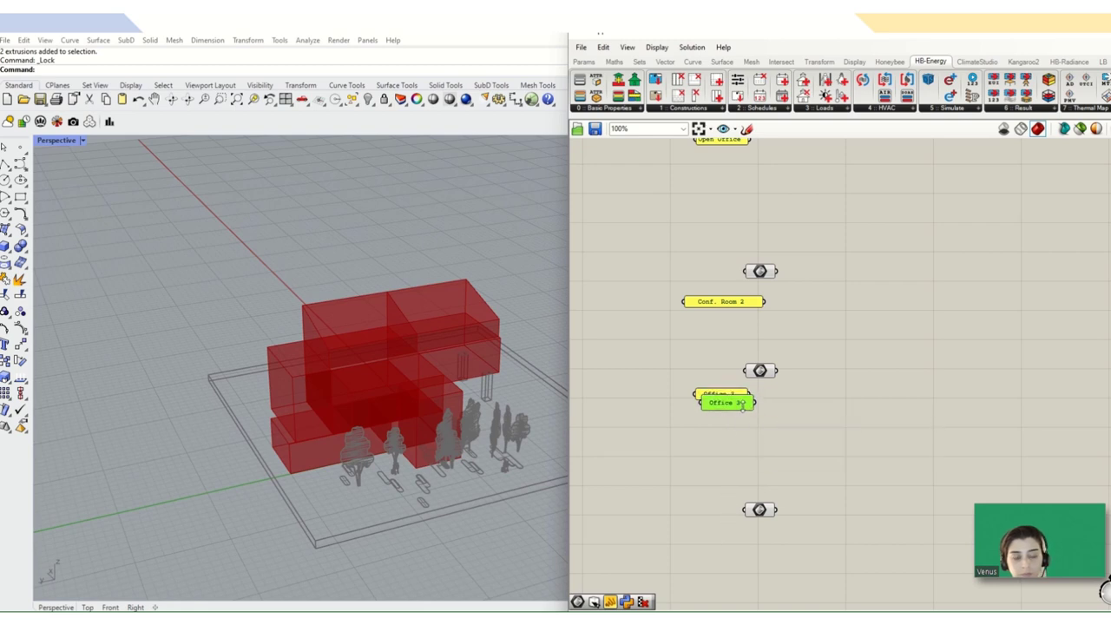
{"action": "scroll", "coordinate": [736, 400], "scroll_direction": "up", "scroll_amount": 3}
{"action": "left_click_drag", "start_coordinate": [729, 396], "coordinate": [729, 445]}
Change the text of the copied panel below the seventh Brep parameter to "Stair and Elev."
{"action": "scroll", "coordinate": [729, 471], "scroll_direction": "down", "scroll_amount": 3}
{"action": "scroll", "coordinate": [730, 471], "scroll_direction": "up", "scroll_amount": 4}
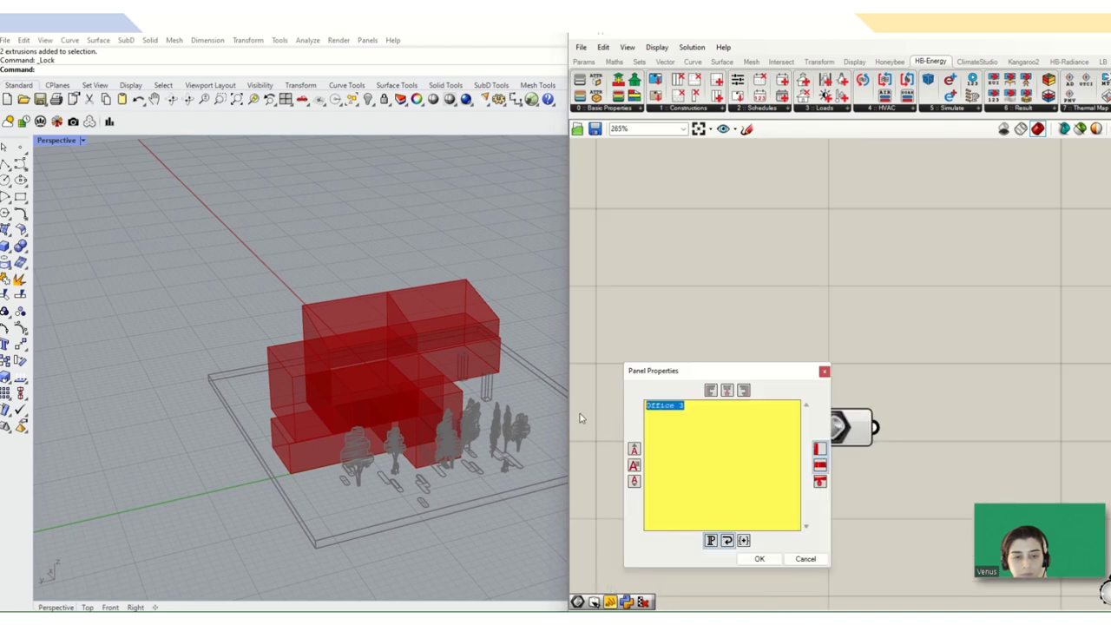
{"action": "type", "text": "Stair and Elev"}
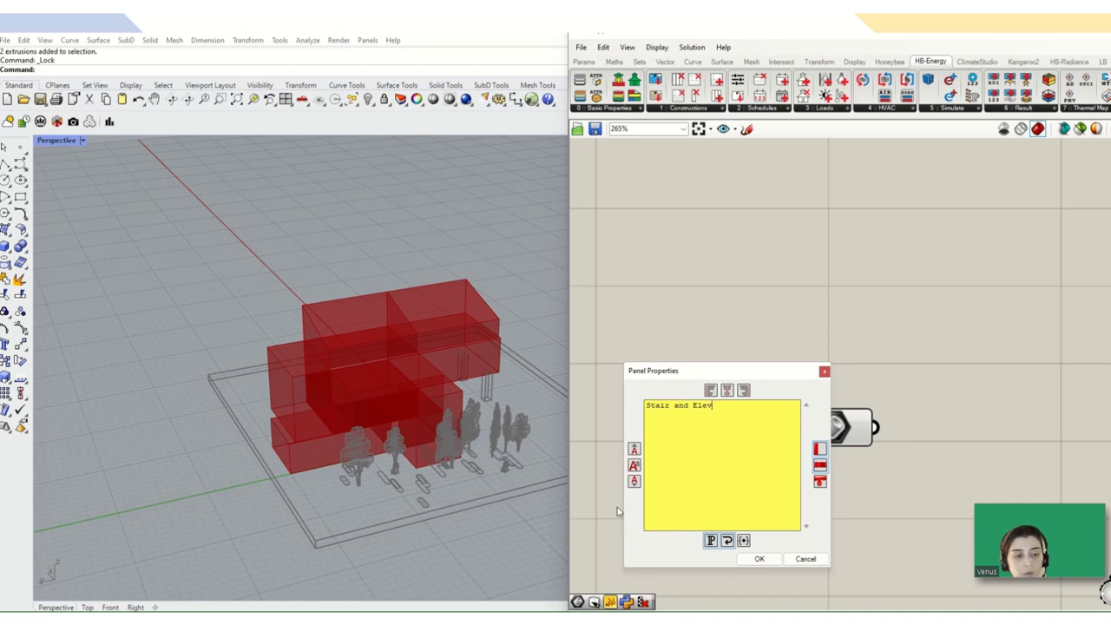
{"action": "type", "text": "."}
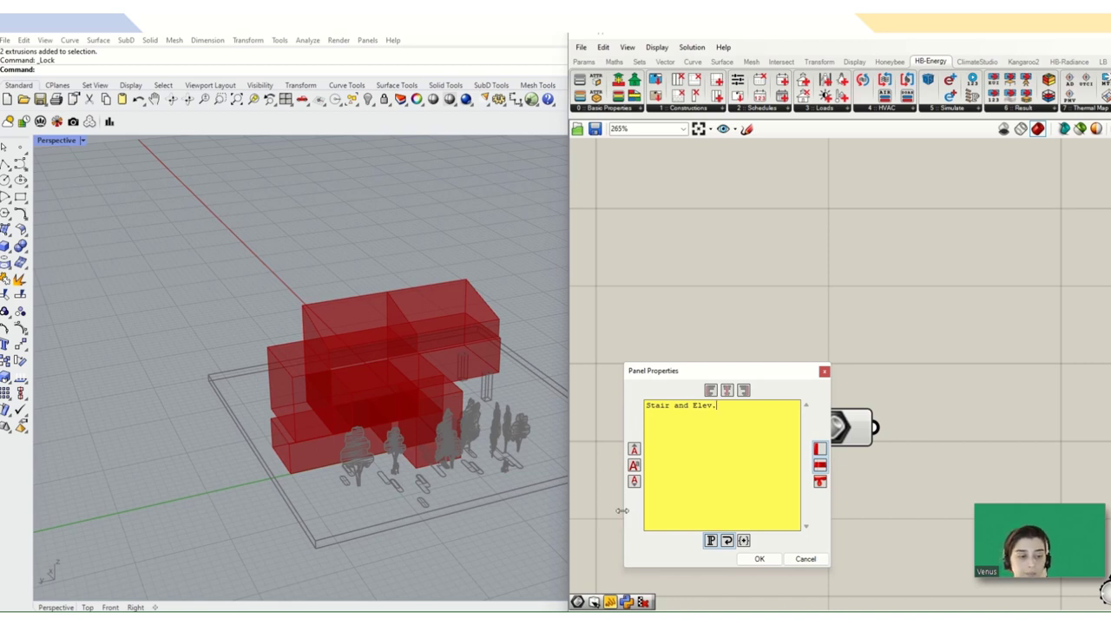
{"action": "left_click", "coordinate": [757, 560]}
Examine which room volumes the eighth and ninth Brep parameters reference, viewing the building from several angles
{"action": "scroll", "coordinate": [764, 499], "scroll_direction": "down", "scroll_amount": 4}
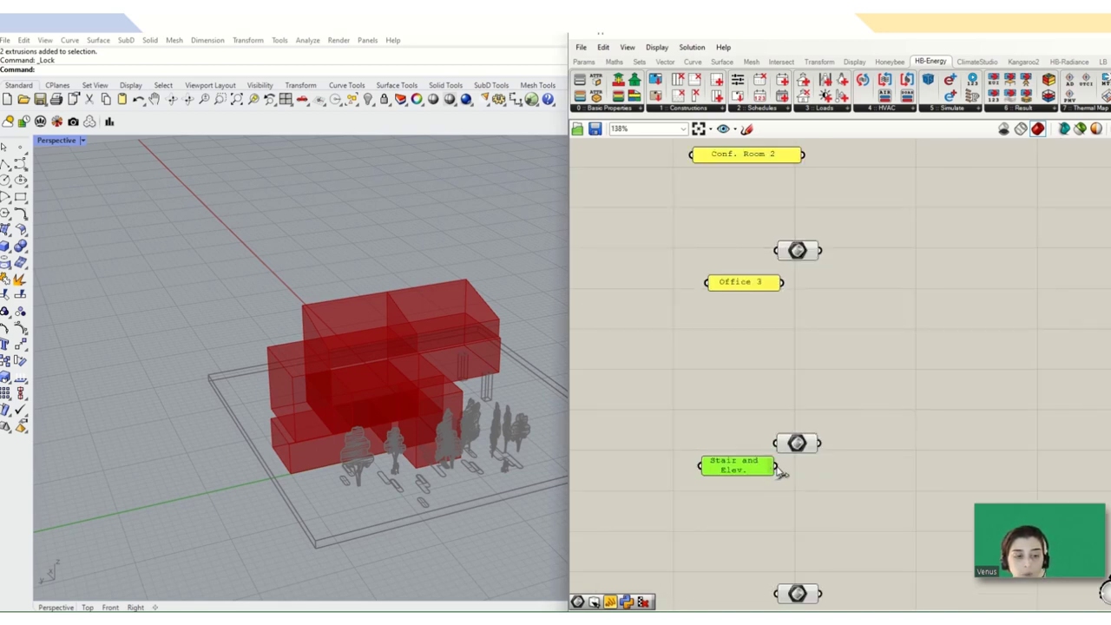
{"action": "scroll", "coordinate": [767, 525], "scroll_direction": "down", "scroll_amount": 2}
{"action": "scroll", "coordinate": [841, 533], "scroll_direction": "up", "scroll_amount": 3}
{"action": "right_click_drag", "start_coordinate": [841, 533], "coordinate": [861, 399]}
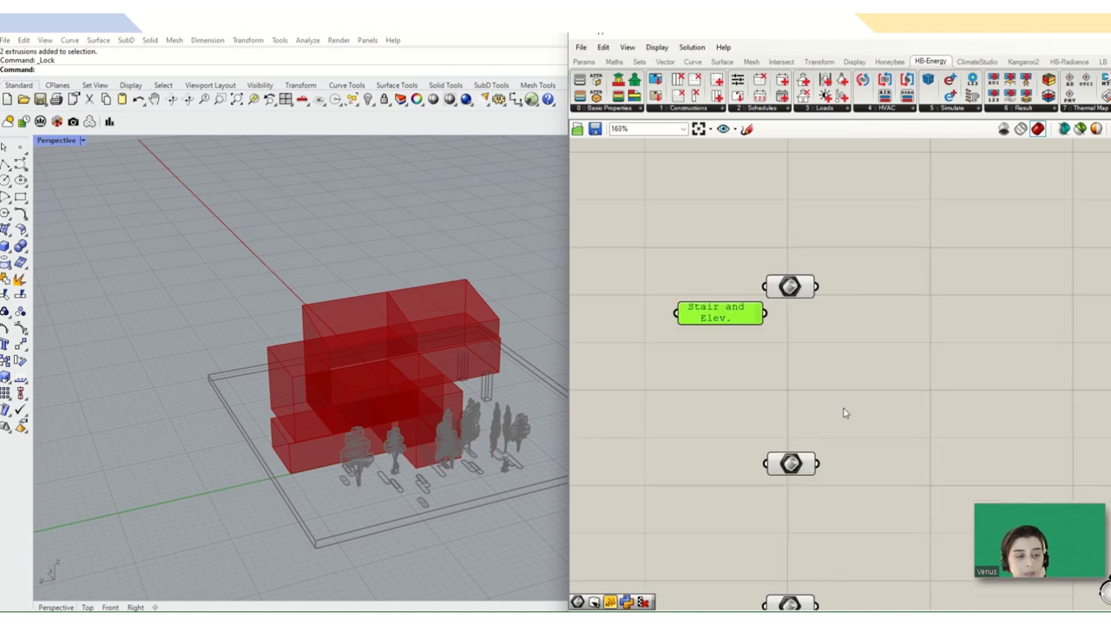
{"action": "left_click", "coordinate": [805, 465]}
{"action": "scroll", "coordinate": [738, 482], "scroll_direction": "down", "scroll_amount": 3}
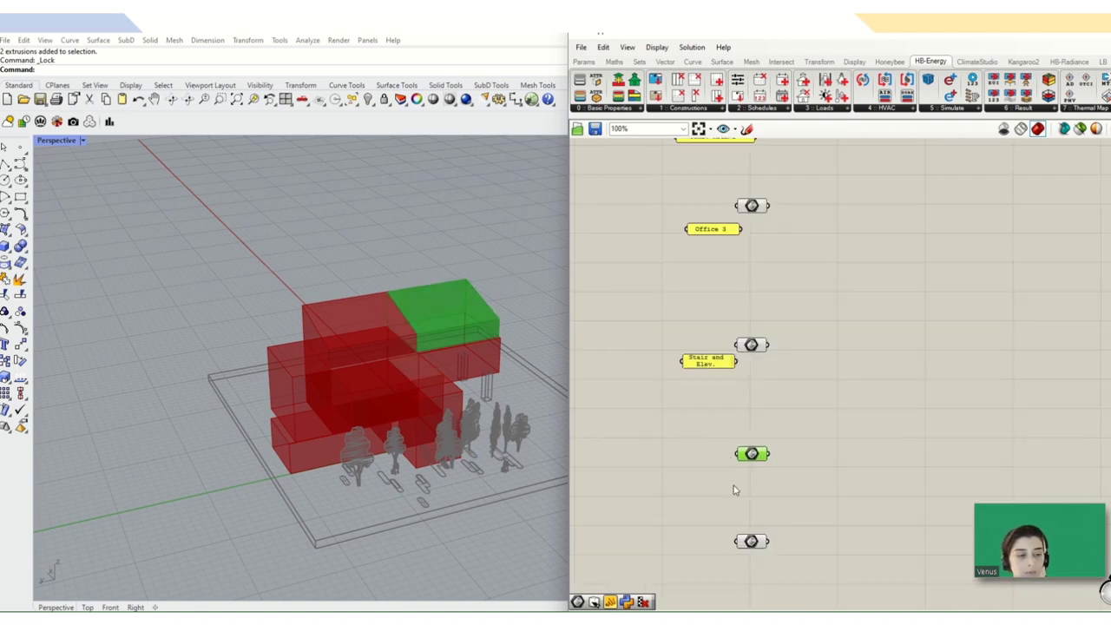
{"action": "left_click", "coordinate": [752, 542]}
{"action": "scroll", "coordinate": [752, 529], "scroll_direction": "down", "scroll_amount": 3}
{"action": "scroll", "coordinate": [347, 360], "scroll_direction": "down", "scroll_amount": 4}
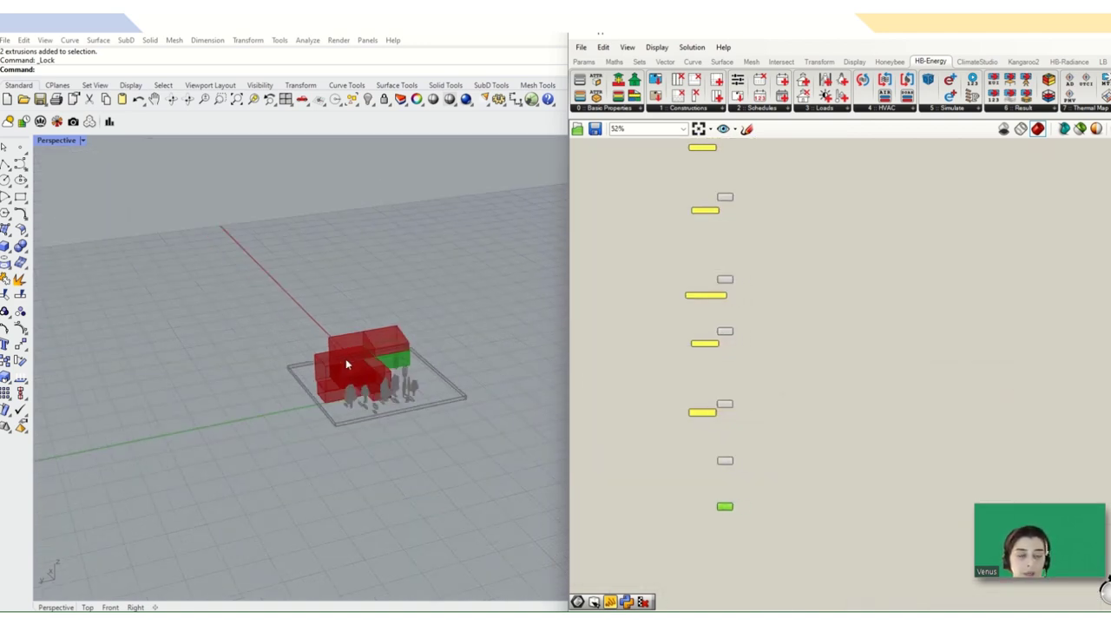
{"action": "right_click_drag", "start_coordinate": [352, 363], "coordinate": [365, 346]}
{"action": "scroll", "coordinate": [367, 343], "scroll_direction": "up", "scroll_amount": 4}
{"action": "scroll", "coordinate": [381, 385], "scroll_direction": "up", "scroll_amount": 3}
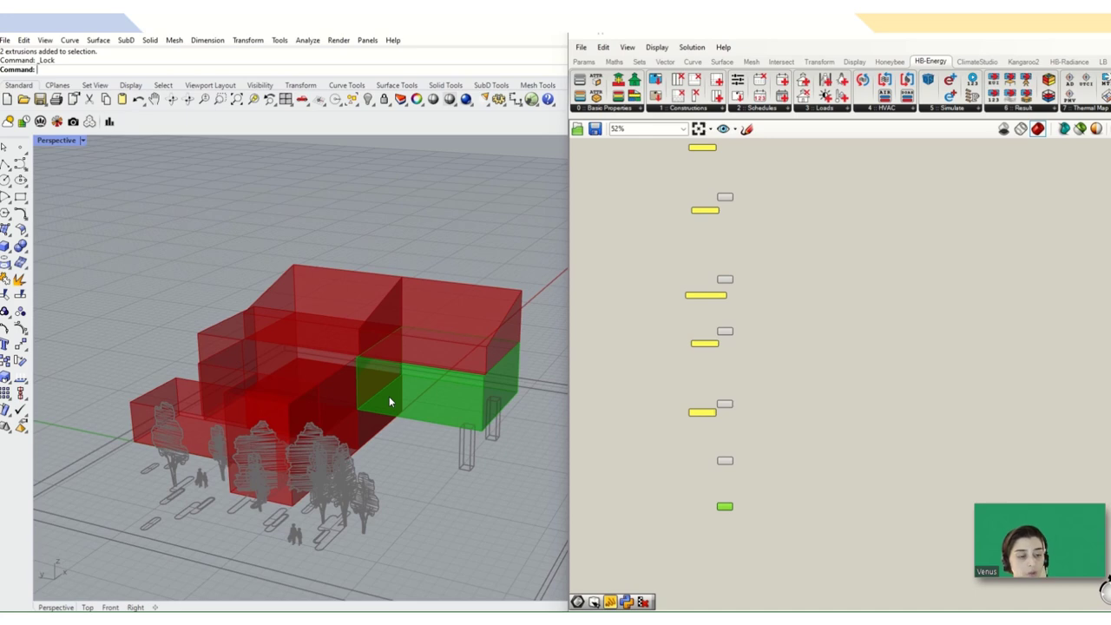
{"action": "right_click_drag", "start_coordinate": [389, 398], "coordinate": [415, 407]}
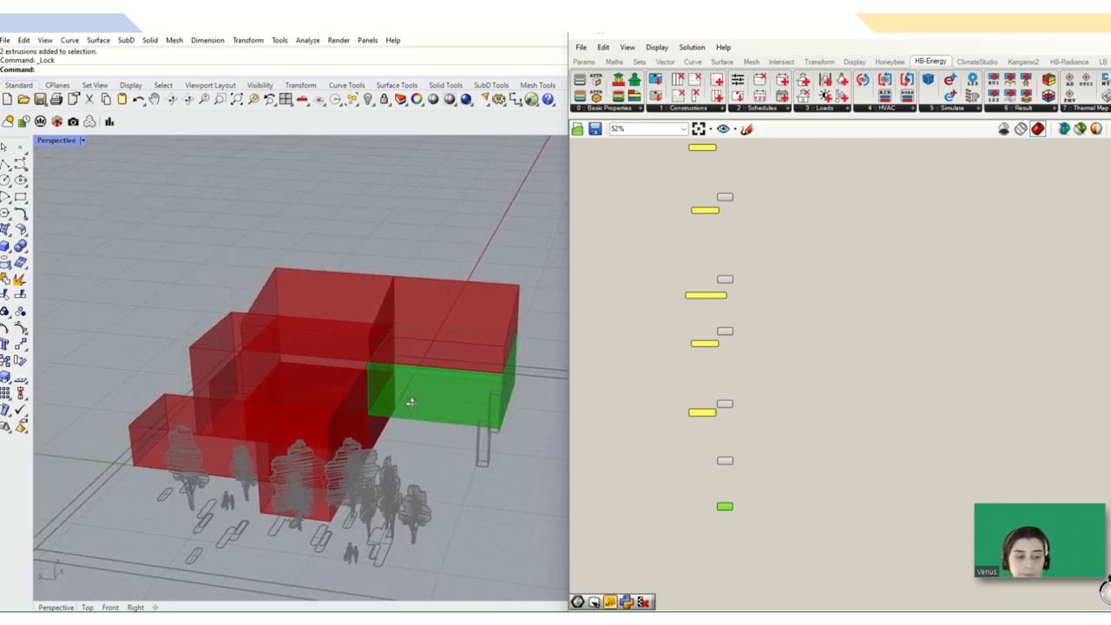
{"action": "scroll", "coordinate": [742, 447], "scroll_direction": "up", "scroll_amount": 4}
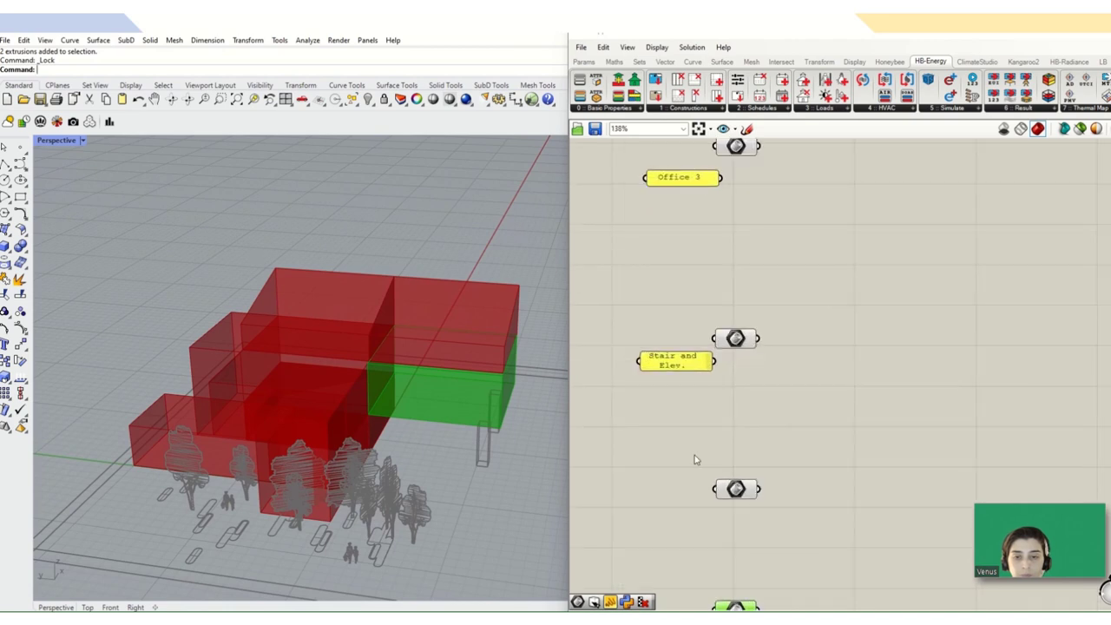
{"action": "left_click", "coordinate": [739, 491]}
{"action": "left_click", "coordinate": [747, 605]}
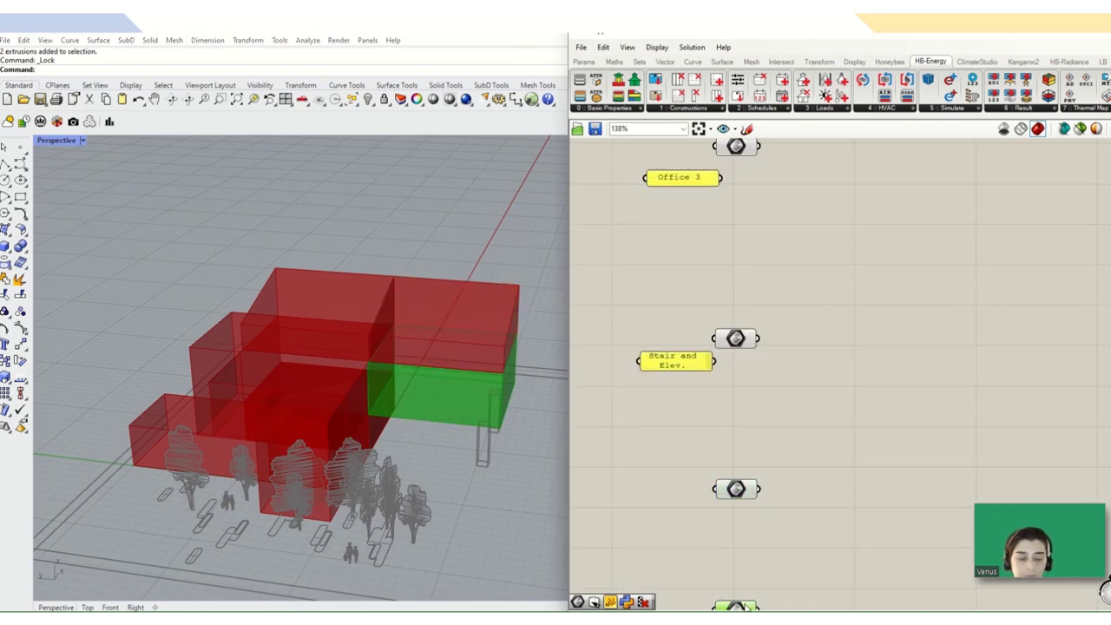
Copy the "Office 3" panel below the eighth Brep parameter and check which room volume that Brep references
{"action": "scroll", "coordinate": [746, 482], "scroll_direction": "down", "scroll_amount": 2}
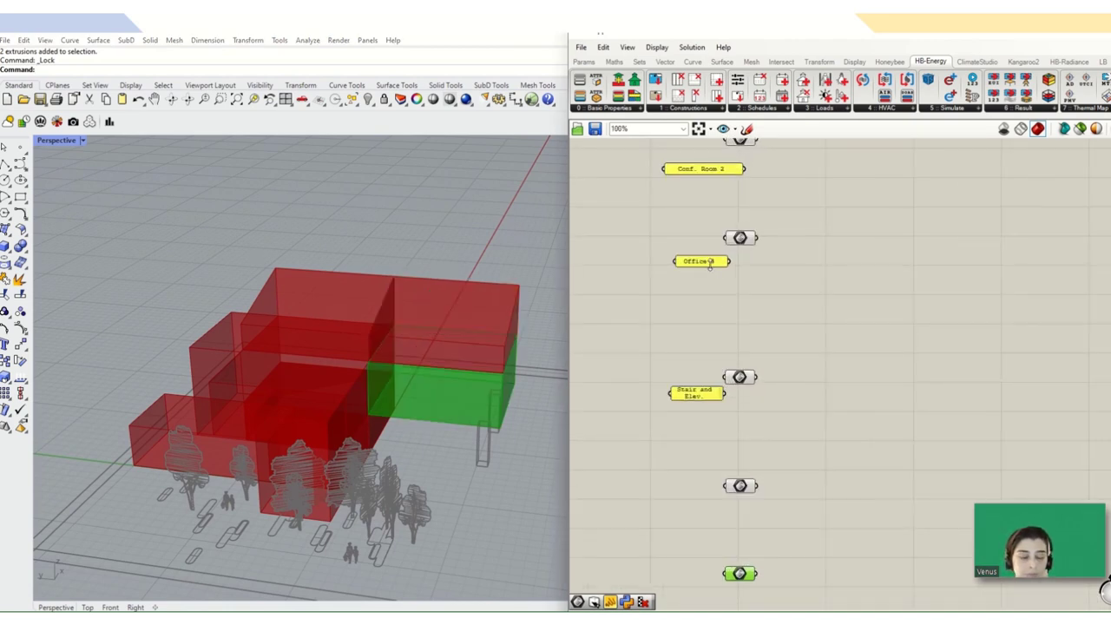
{"action": "left_click", "coordinate": [777, 269]}
{"action": "left_click", "coordinate": [700, 262]}
{"action": "left_click_drag", "start_coordinate": [700, 265], "coordinate": [694, 514]}
{"action": "left_click", "coordinate": [747, 487]}
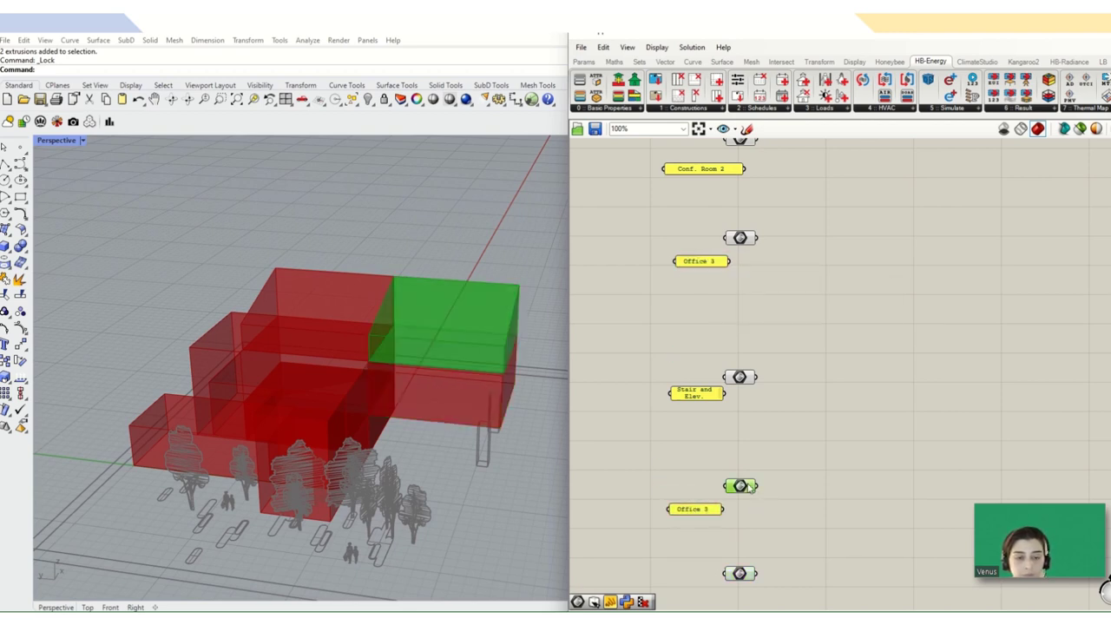
Re-enter the text of the panel below the eighth Brep parameter as "Office 3"
{"action": "double_click", "coordinate": [694, 509]}
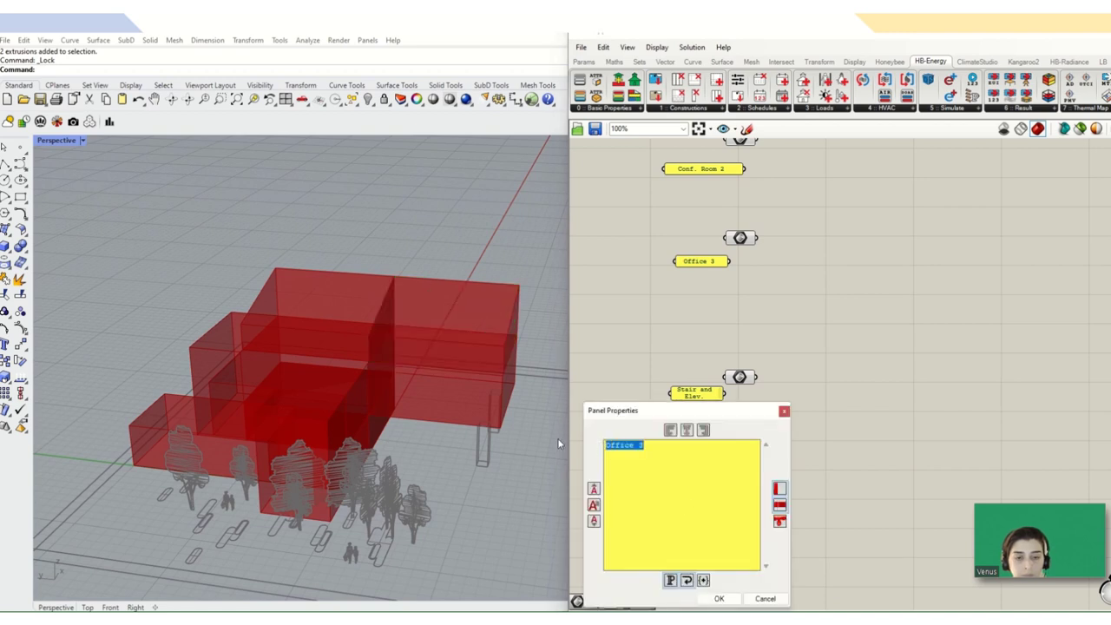
{"action": "type", "text": "Off"}
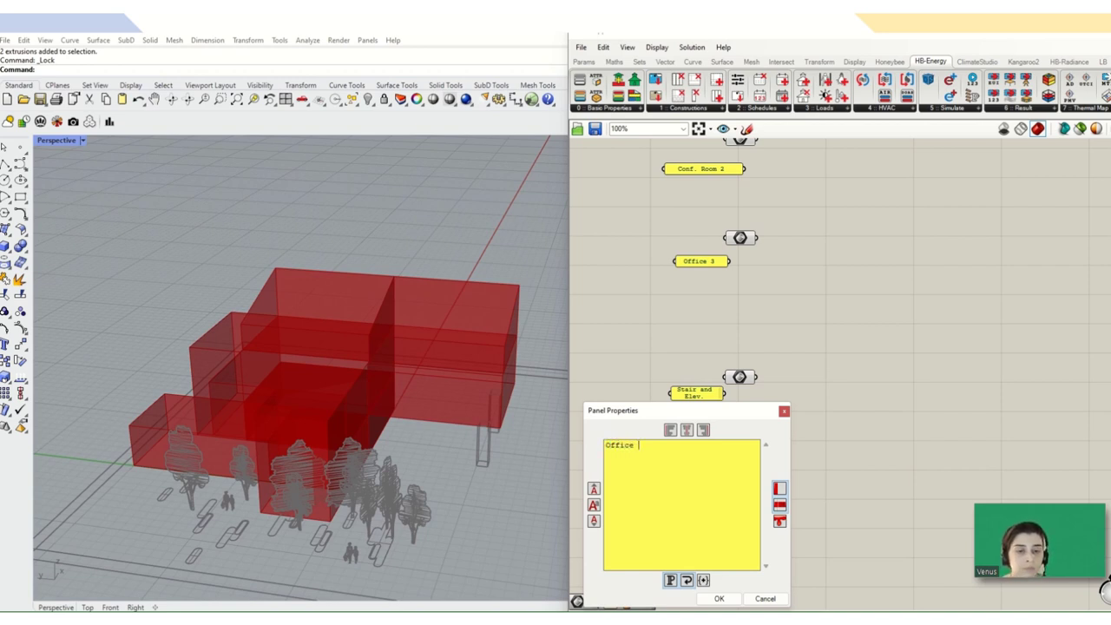
{"action": "type", "text": "ice .Room 4"}
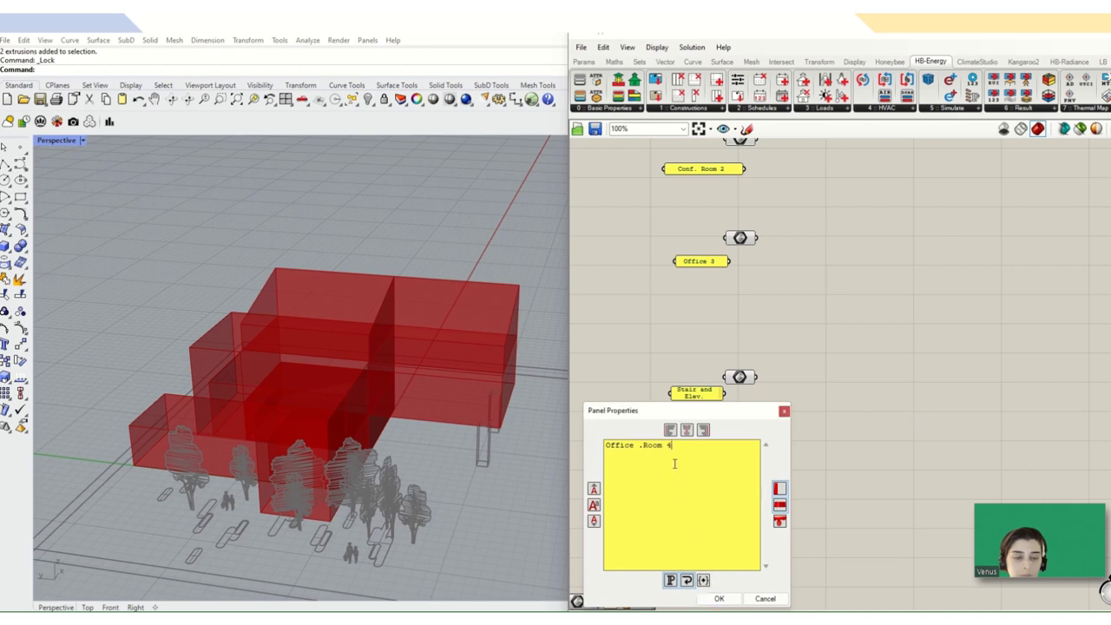
{"action": "left_click_drag", "start_coordinate": [670, 445], "coordinate": [636, 445]}
{"action": "key", "text": "BackSpace"}
{"action": "left_click", "coordinate": [714, 598]}
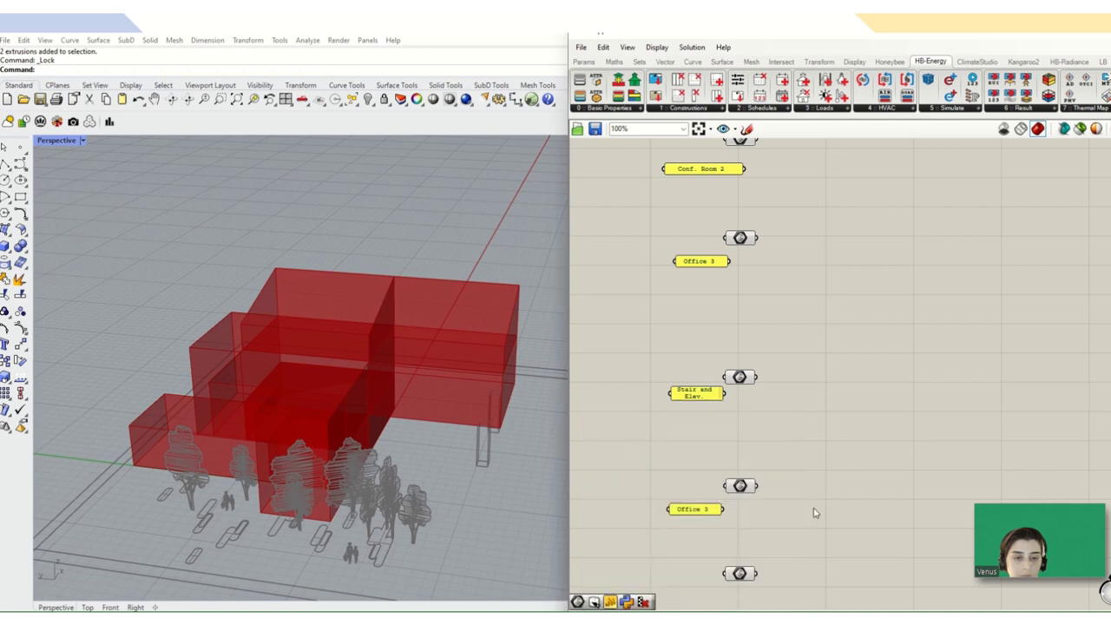
Check the ninth Brep parameter and place a copy of the eighth parameter's "Office 3" panel below it
{"action": "right_click_drag", "start_coordinate": [817, 553], "coordinate": [821, 473]}
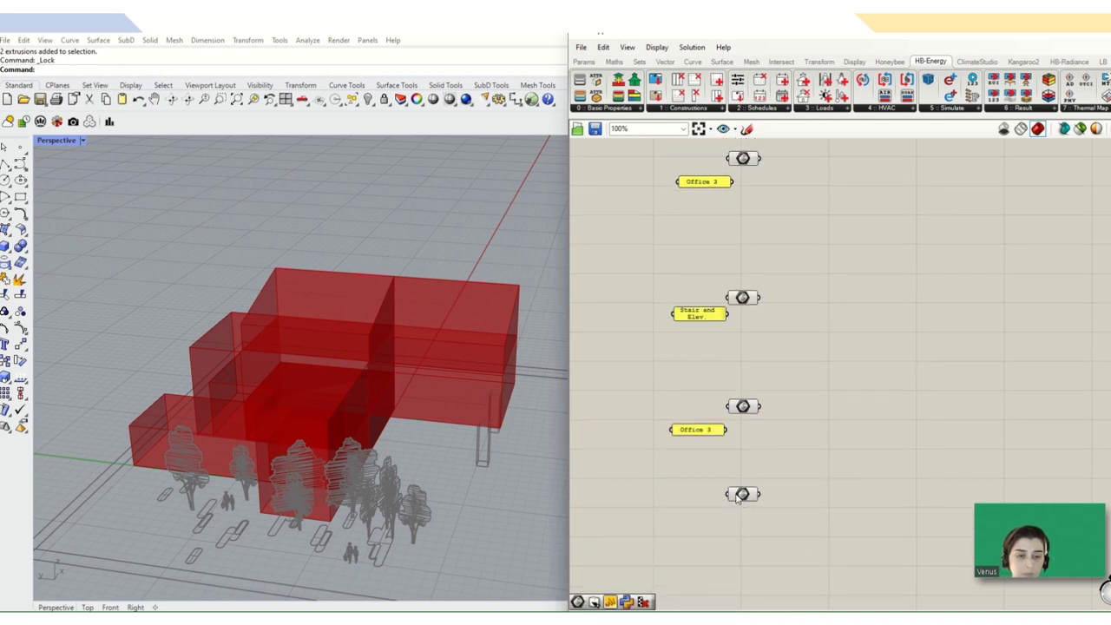
{"action": "left_click", "coordinate": [740, 496]}
{"action": "left_click", "coordinate": [739, 443]}
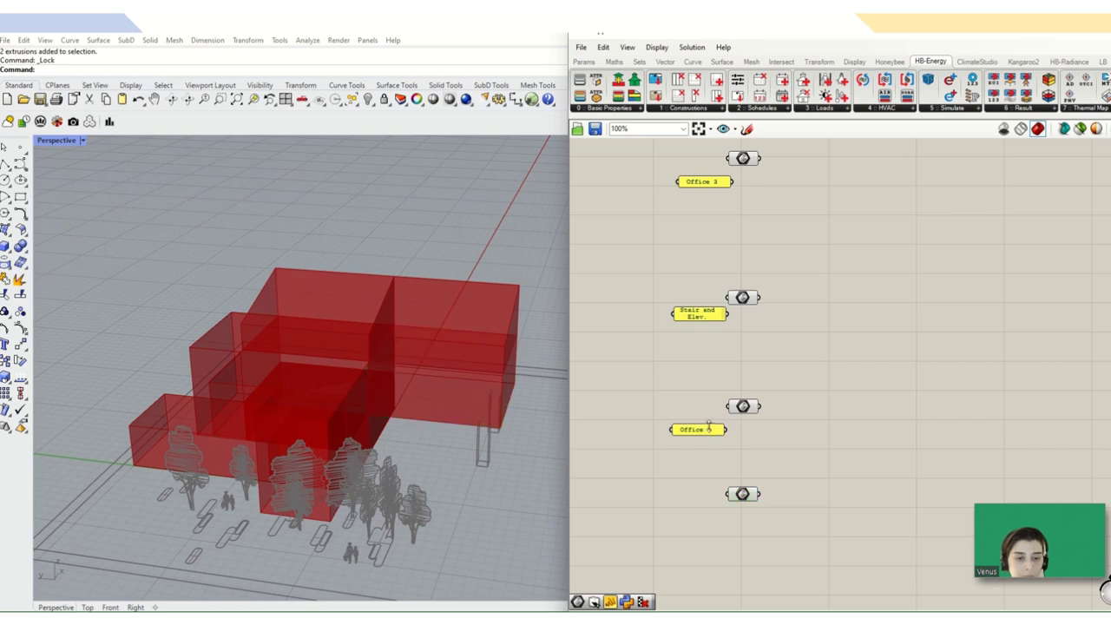
{"action": "scroll", "coordinate": [702, 441], "scroll_direction": "up", "scroll_amount": 3}
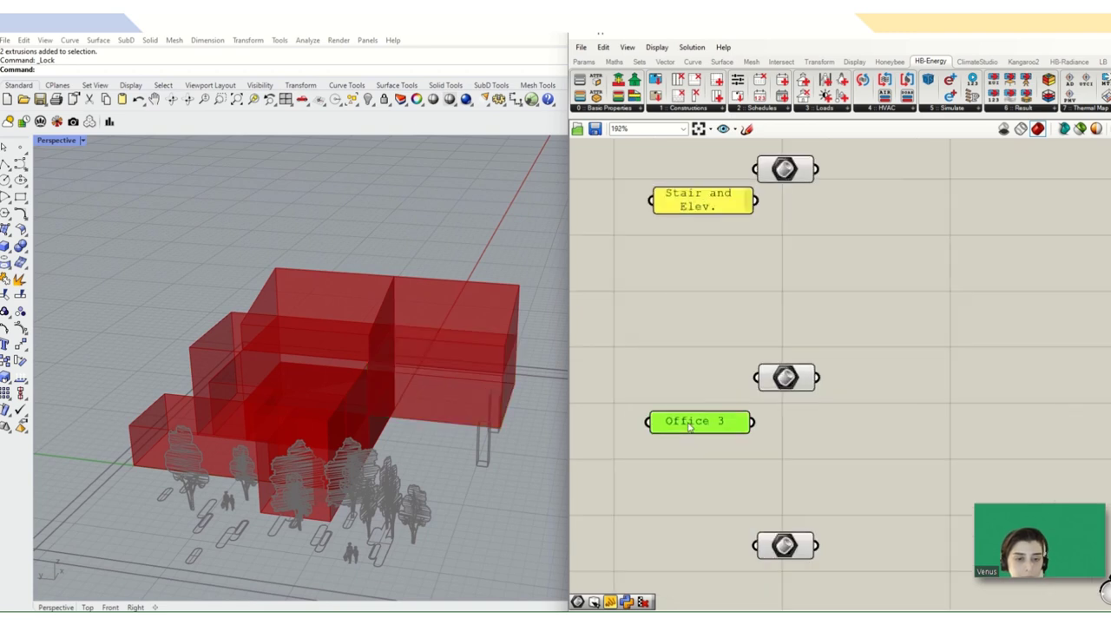
{"action": "left_click", "coordinate": [690, 424]}
{"action": "left_click_drag", "start_coordinate": [690, 425], "coordinate": [692, 579], "text": "alt"}
{"action": "scroll", "coordinate": [697, 507], "scroll_direction": "down", "scroll_amount": 1}
{"action": "scroll", "coordinate": [699, 543], "scroll_direction": "up", "scroll_amount": 3}
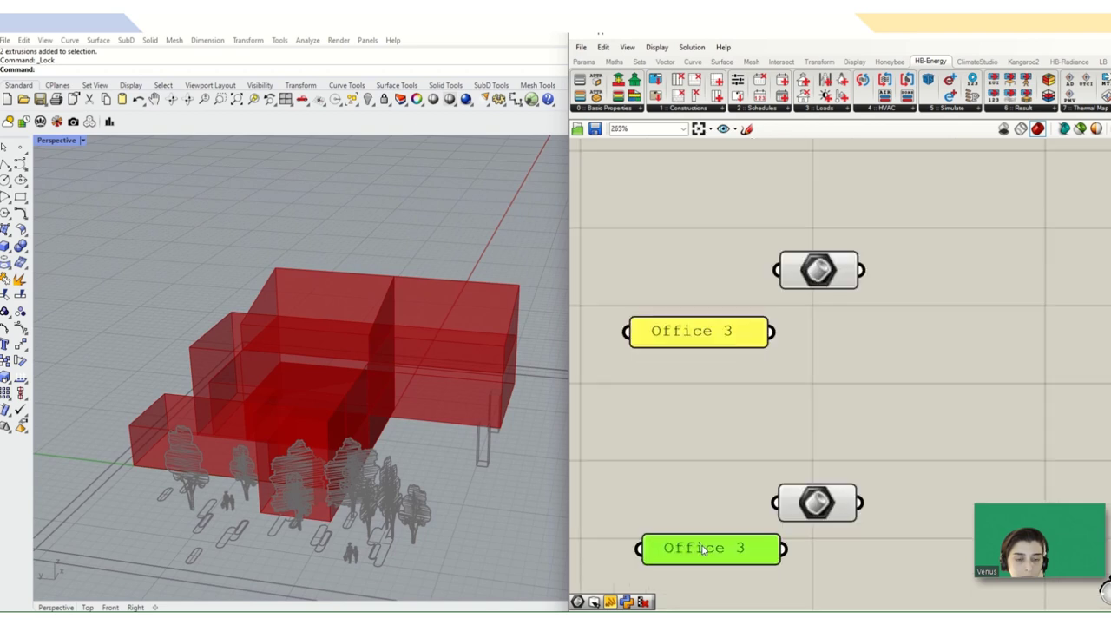
Change the text of the copied panel below the ninth Brep parameter to "office 4"
{"action": "double_click", "coordinate": [705, 545]}
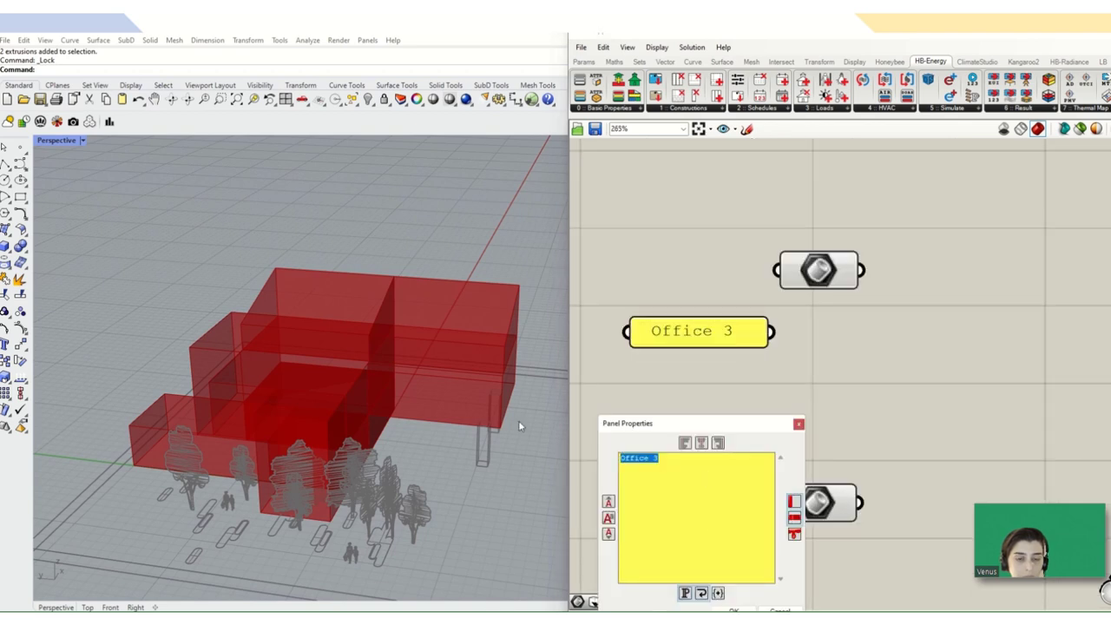
{"action": "type", "text": "office"}
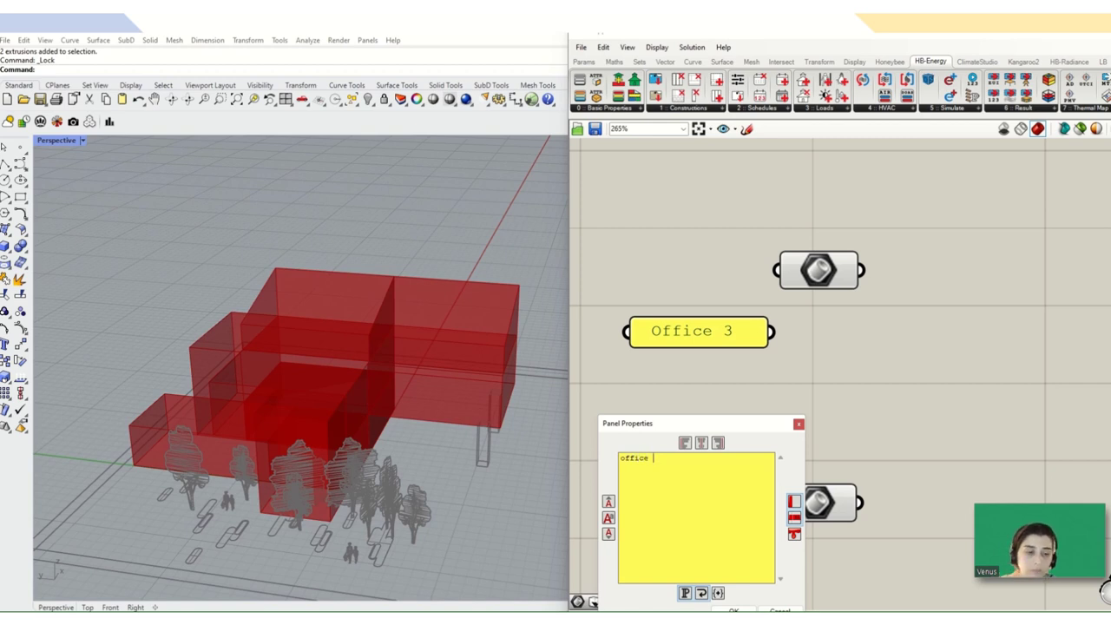
{"action": "type", "text": " 4"}
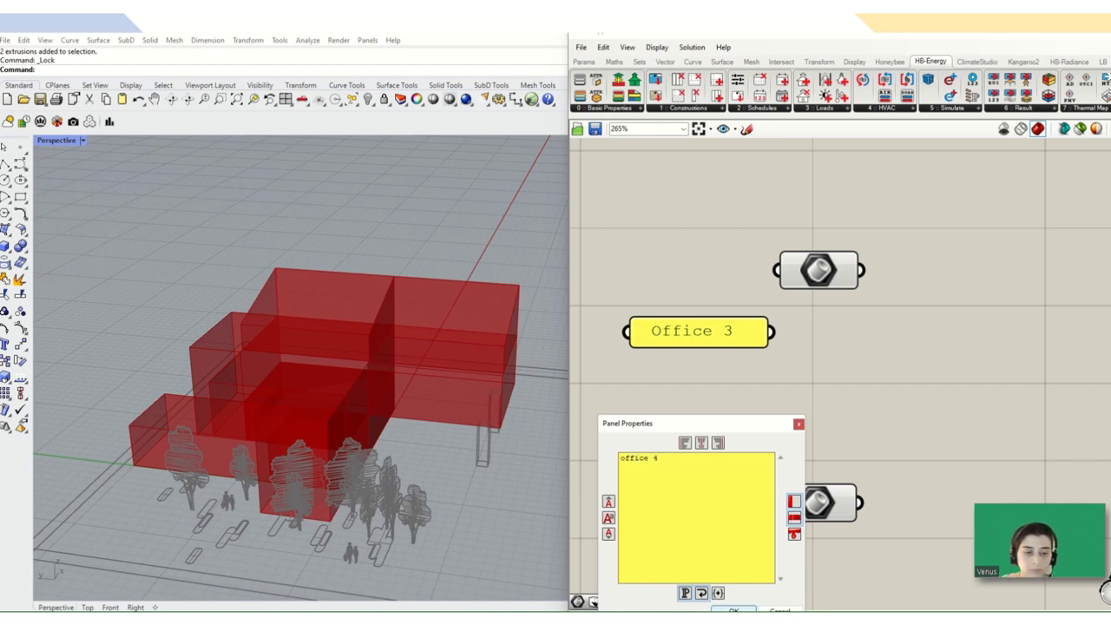
{"action": "left_click", "coordinate": [734, 610]}
Check which room volumes the upper "Office 3", "Conf. Room 2", "Open Office" and "Office 2" Brep parameters reference, viewing the Office 2 volume from several angles
{"action": "scroll", "coordinate": [722, 534], "scroll_direction": "down", "scroll_amount": 5}
{"action": "scroll", "coordinate": [690, 300], "scroll_direction": "up", "scroll_amount": 3}
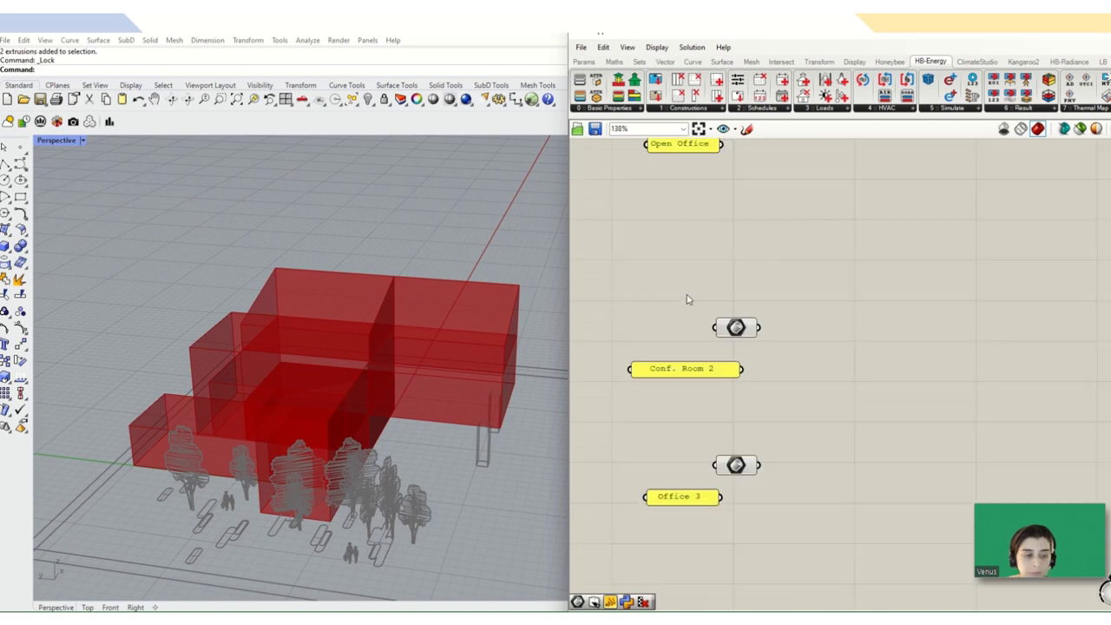
{"action": "left_click", "coordinate": [744, 468]}
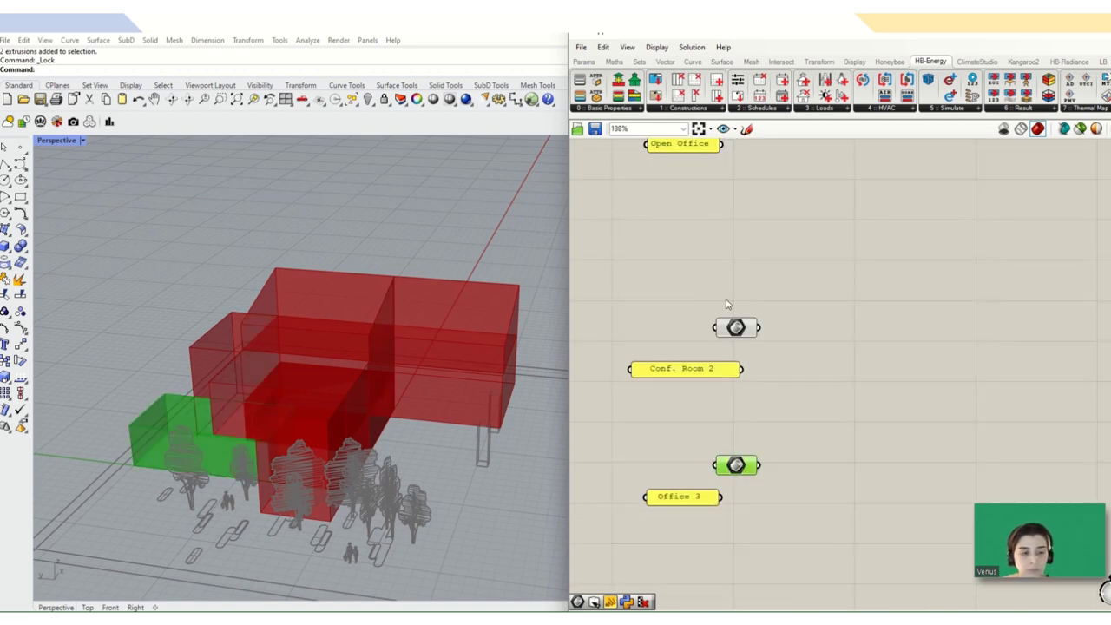
{"action": "left_click", "coordinate": [740, 328]}
{"action": "scroll", "coordinate": [721, 395], "scroll_direction": "down", "scroll_amount": 3}
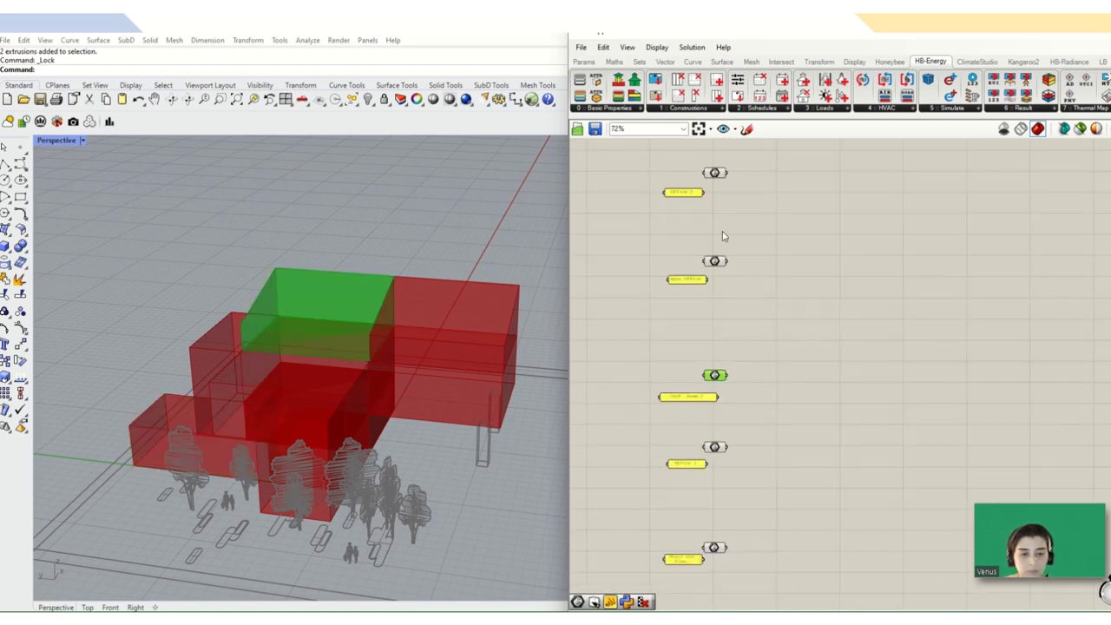
{"action": "scroll", "coordinate": [711, 234], "scroll_direction": "up", "scroll_amount": 2}
{"action": "left_click", "coordinate": [711, 280]}
{"action": "right_click_drag", "start_coordinate": [761, 266], "coordinate": [764, 380]}
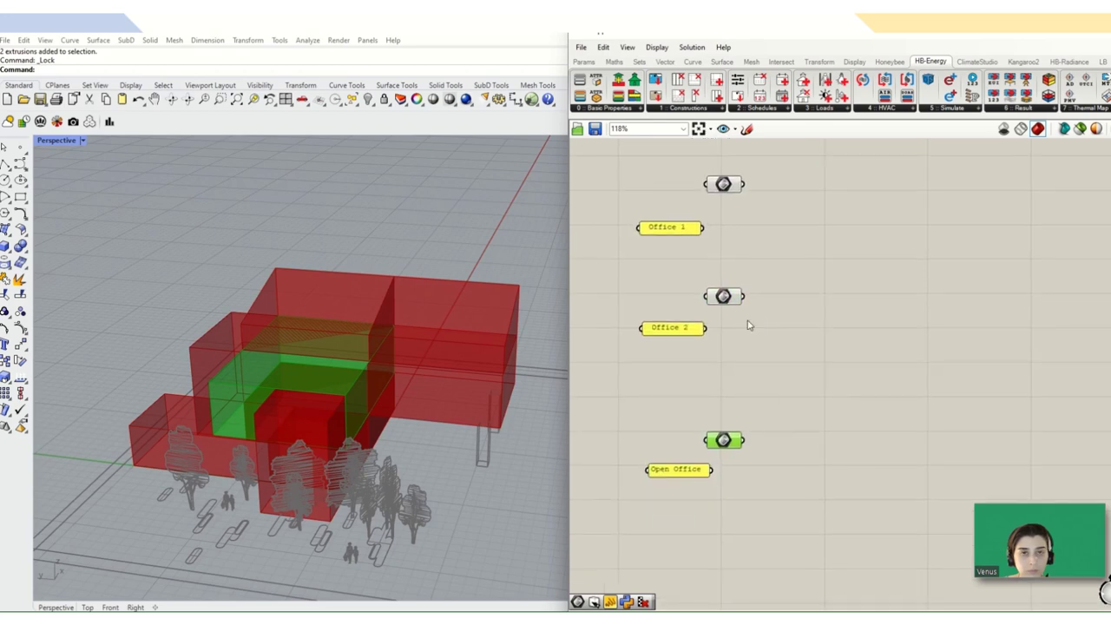
{"action": "left_click", "coordinate": [724, 297]}
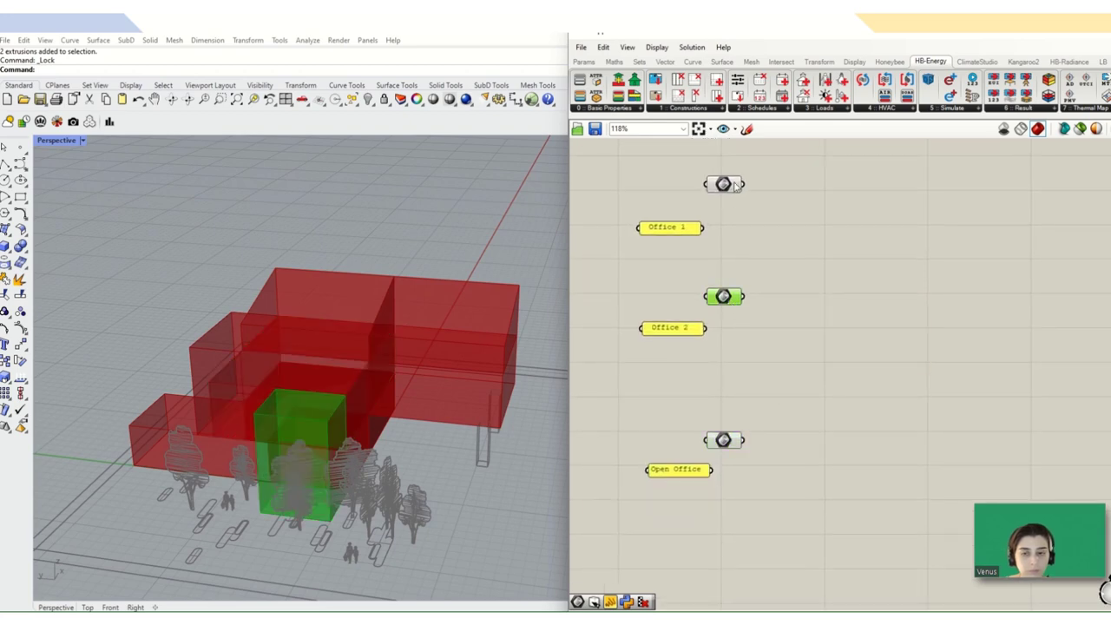
{"action": "right_click_drag", "start_coordinate": [725, 346], "coordinate": [701, 344]}
{"action": "right_click_drag", "start_coordinate": [426, 426], "coordinate": [222, 500]}
{"action": "scroll", "coordinate": [221, 423], "scroll_direction": "up", "scroll_amount": 4}
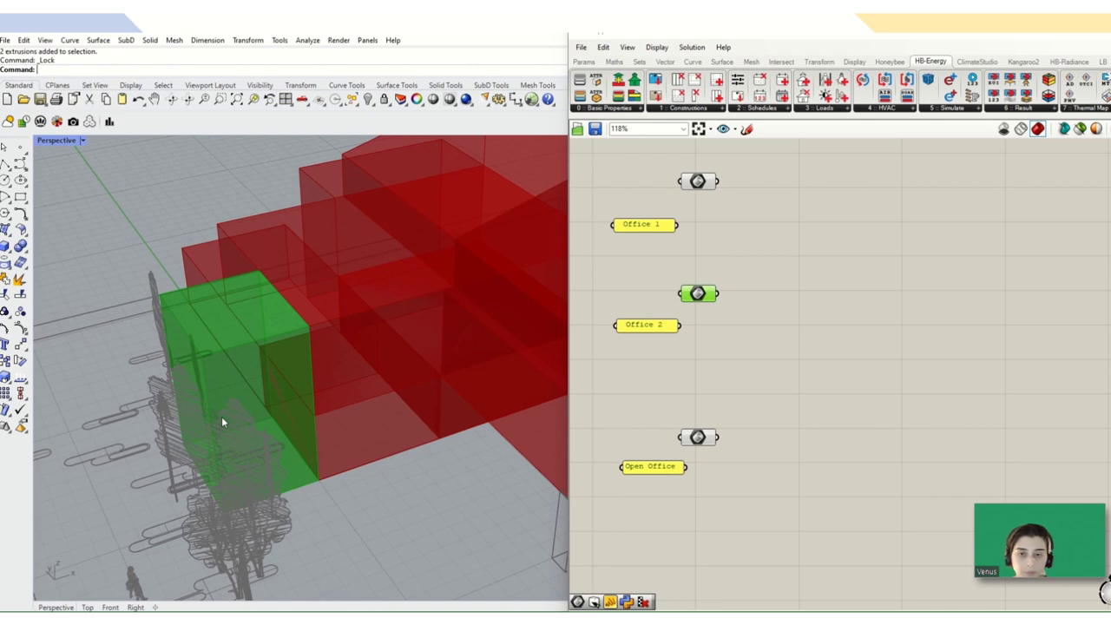
{"action": "right_click_drag", "start_coordinate": [222, 423], "coordinate": [286, 413]}
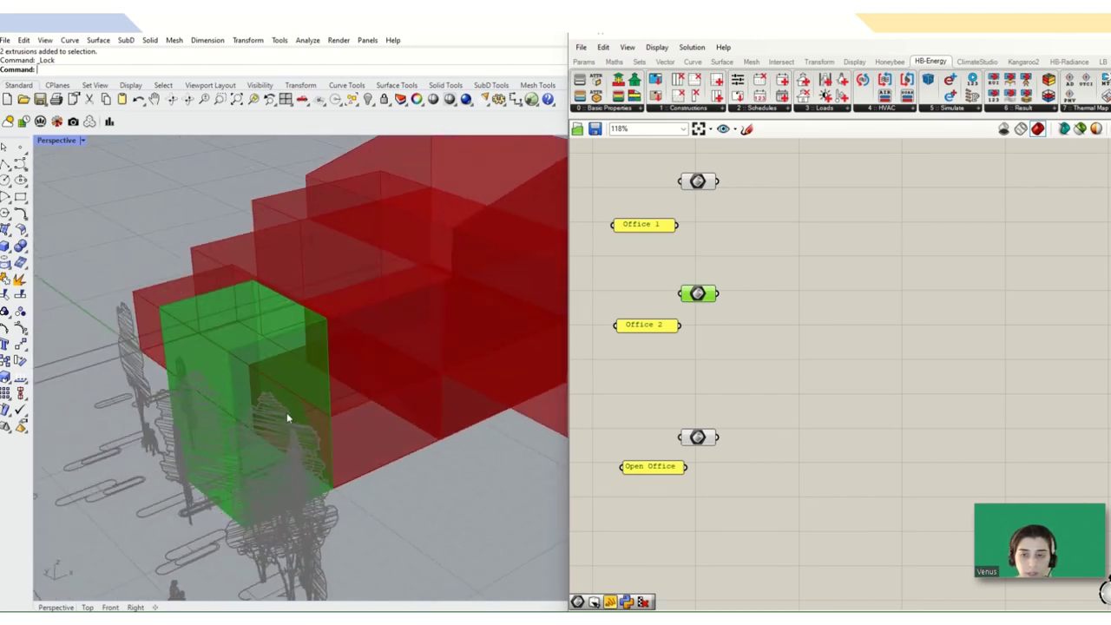
{"action": "left_click", "coordinate": [877, 387]}
Draw a box in Rhino on the footprint of the Office 2 volume with a height of 4
{"action": "right_click_drag", "start_coordinate": [389, 333], "coordinate": [510, 399]}
{"action": "scroll", "coordinate": [510, 399], "scroll_direction": "up", "scroll_amount": 5}
{"action": "left_click", "coordinate": [5, 246]}
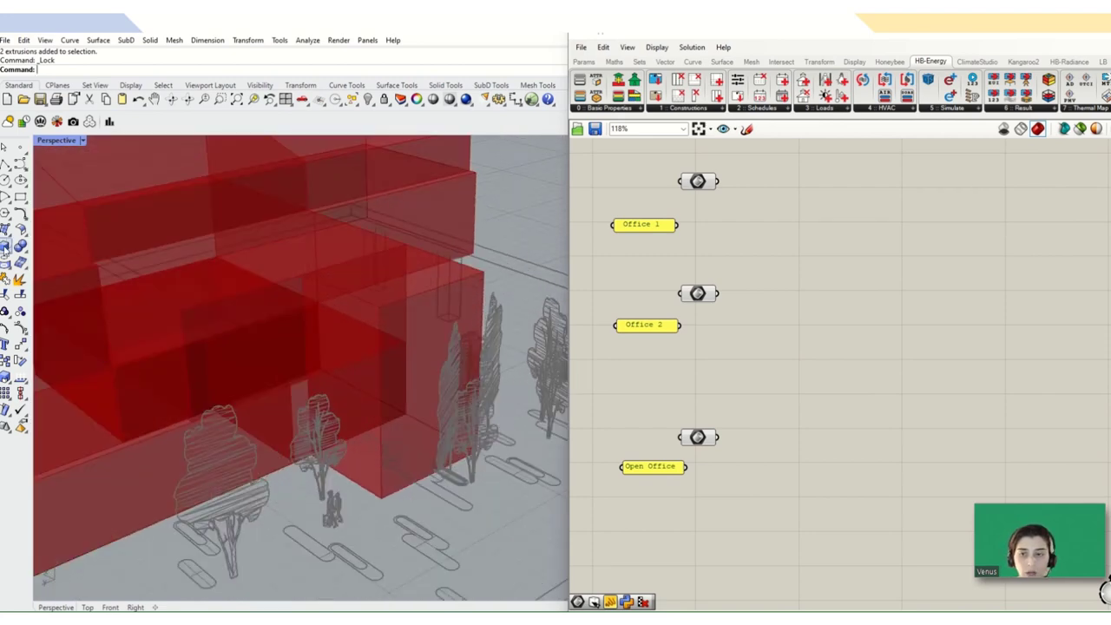
{"action": "left_click", "coordinate": [381, 499]}
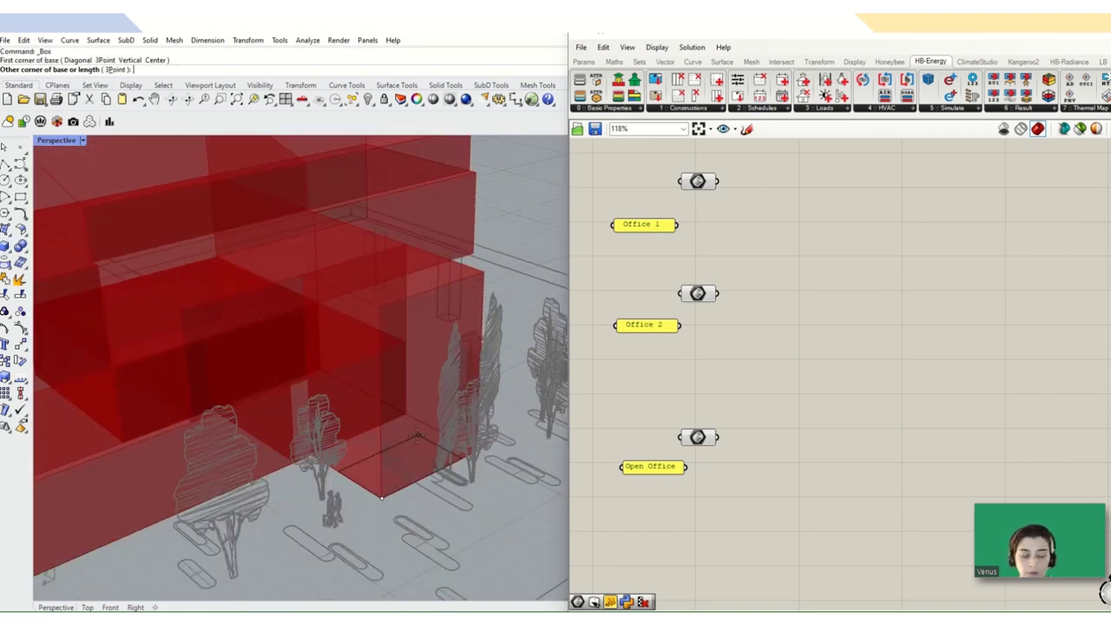
{"action": "left_click", "coordinate": [406, 414]}
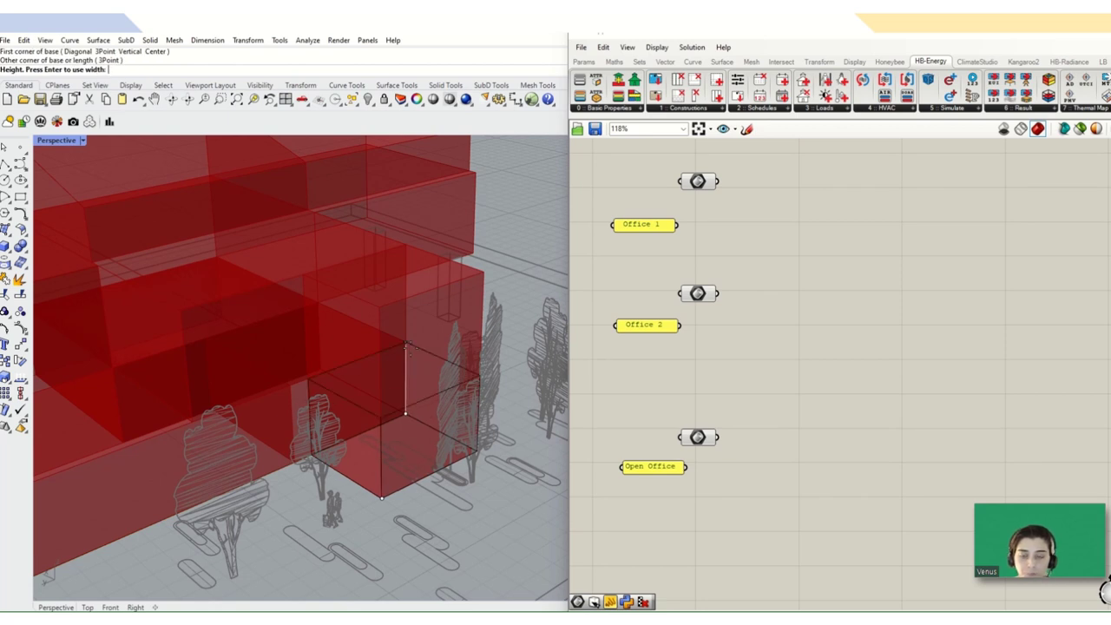
{"action": "left_click", "coordinate": [410, 349]}
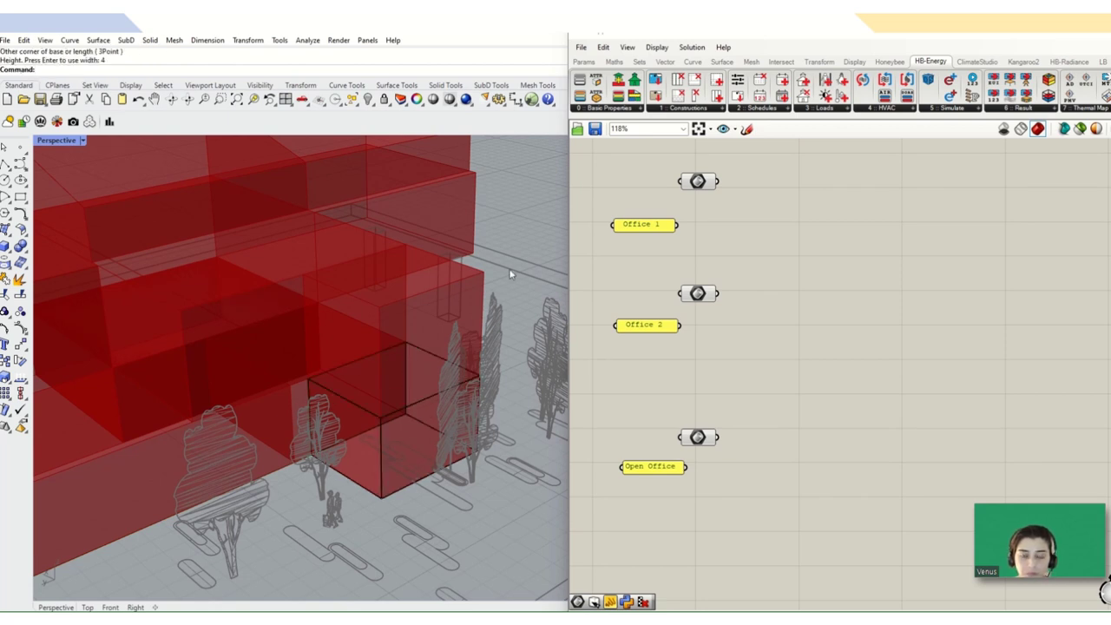
Set the Brep parameter above the "Office 2" panel to reference the newly drawn box
{"action": "left_click", "coordinate": [697, 296]}
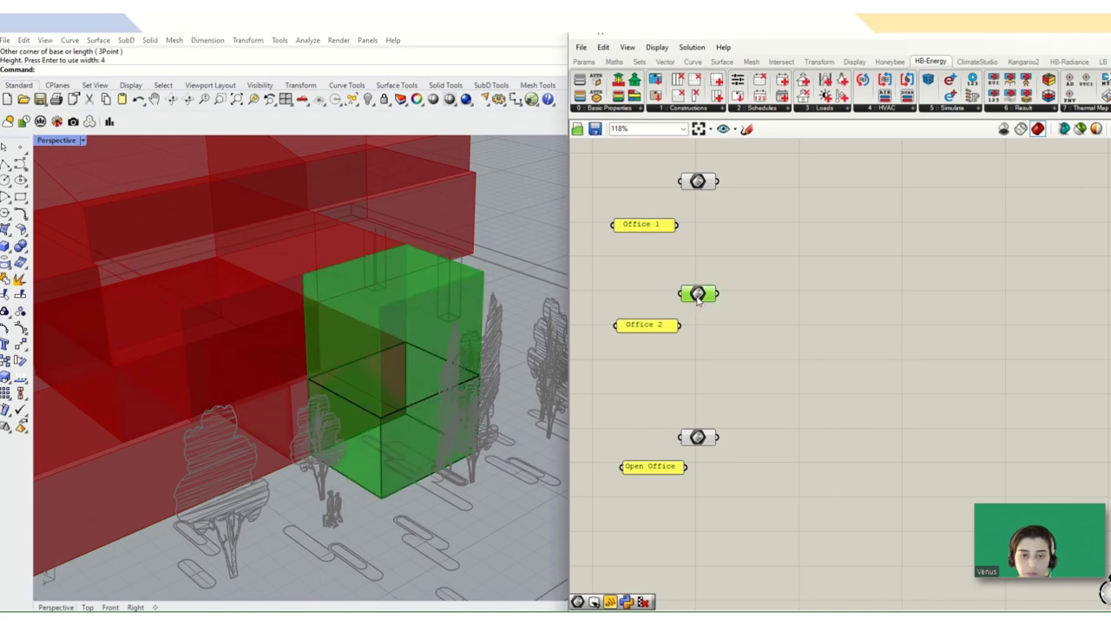
{"action": "right_click", "coordinate": [698, 296]}
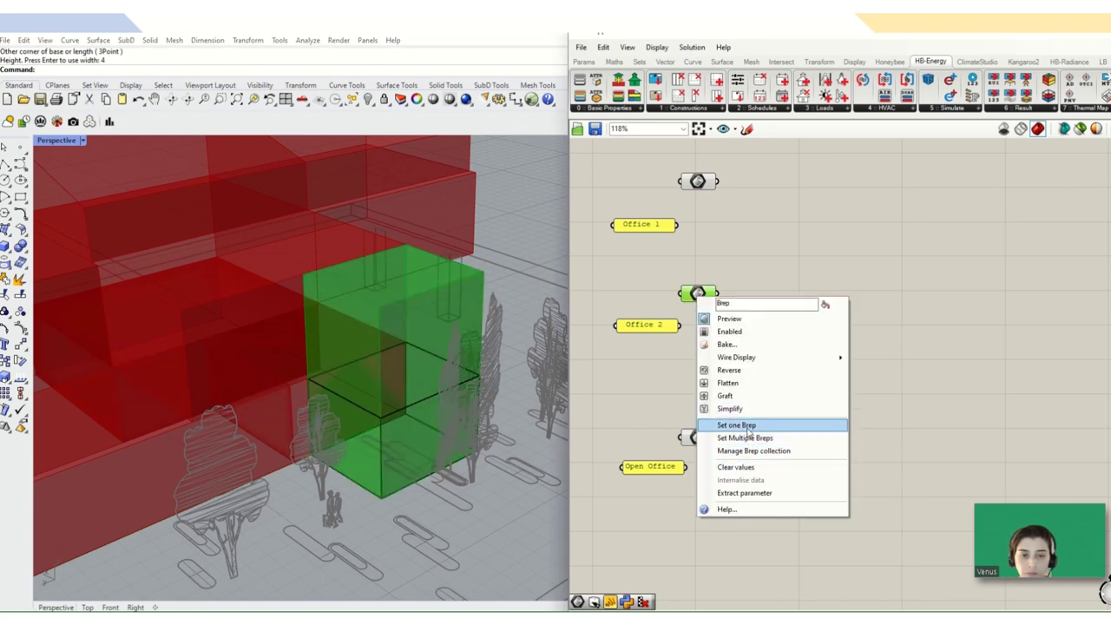
{"action": "left_click", "coordinate": [749, 427]}
{"action": "left_click", "coordinate": [407, 414]}
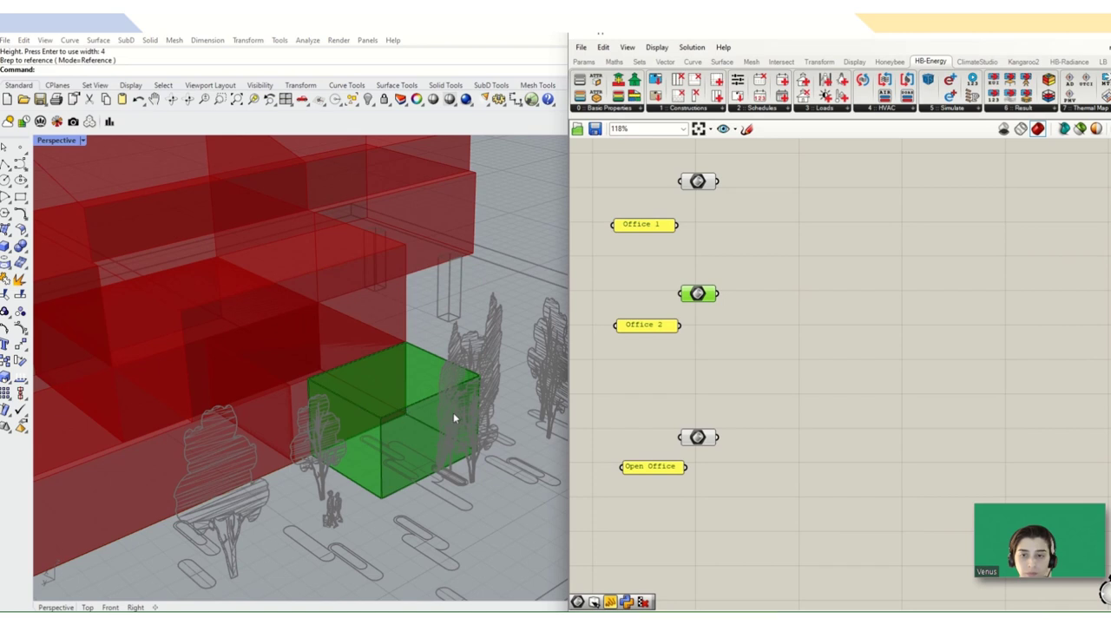
{"action": "left_click", "coordinate": [747, 483]}
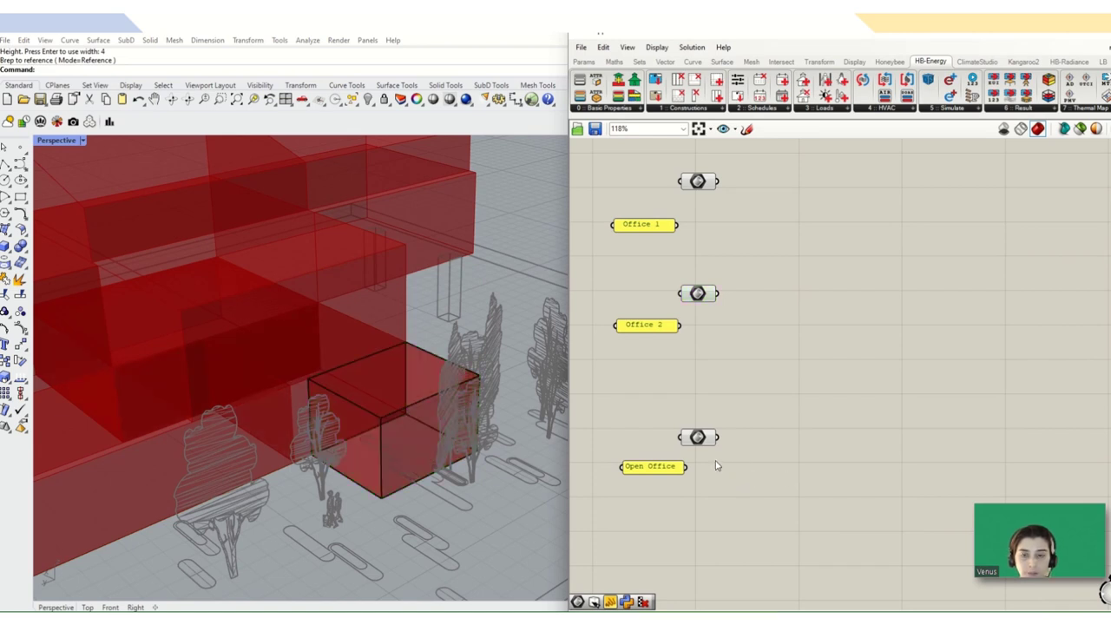
Internalise the data of the Brep parameter above the "Office 2" panel
{"action": "left_click", "coordinate": [697, 437]}
{"action": "right_click", "coordinate": [698, 438]}
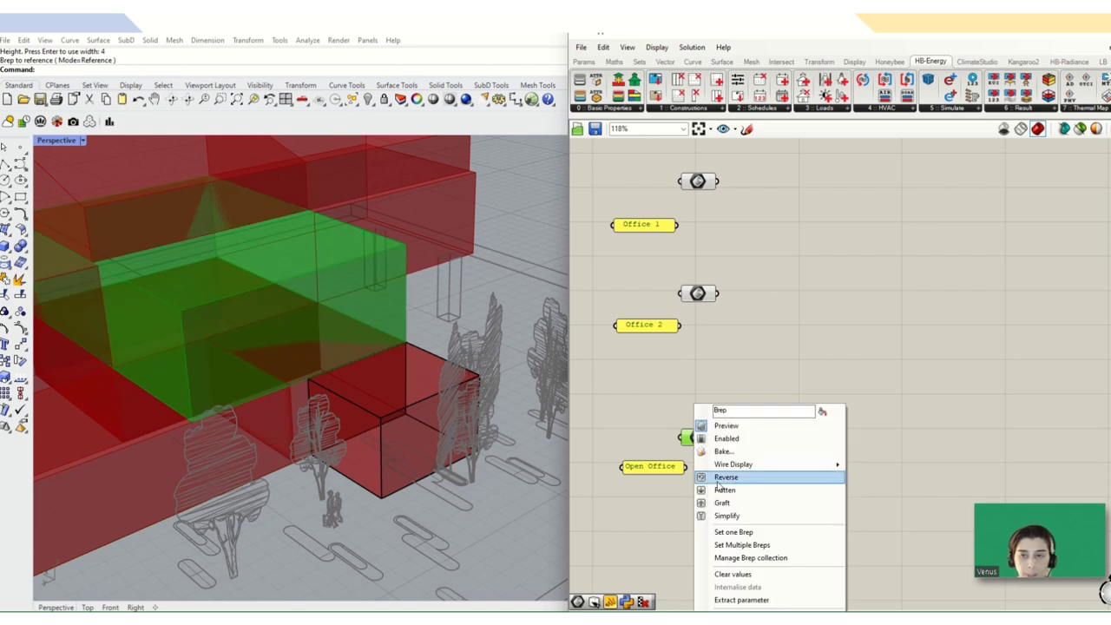
{"action": "left_click", "coordinate": [693, 304]}
{"action": "left_click", "coordinate": [697, 293]}
{"action": "right_click", "coordinate": [698, 294]}
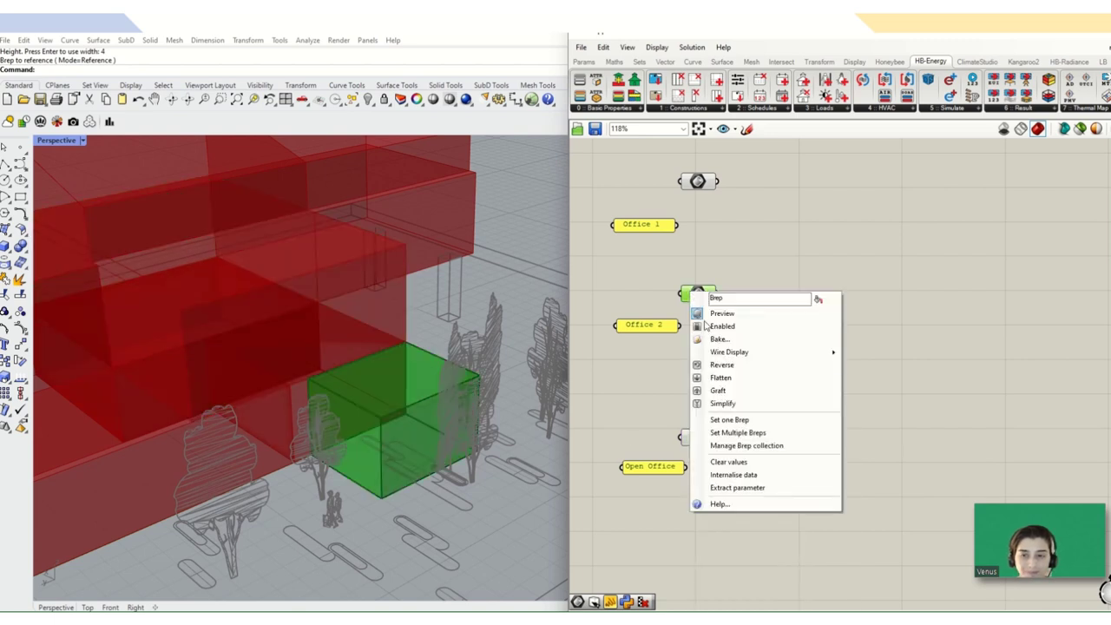
{"action": "left_click", "coordinate": [742, 478]}
{"action": "left_click", "coordinate": [740, 418]}
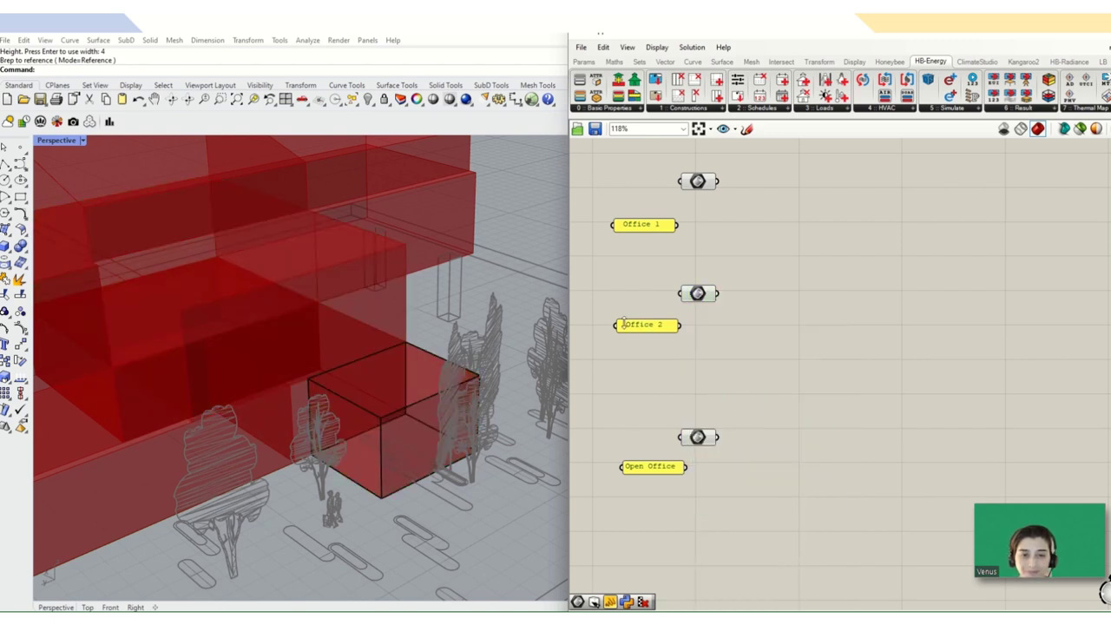
Check which volumes the "Office 2" and "Office 1" Brep parameters reference and change the "Office 1" panel's text to "Bathroom"
{"action": "right_click_drag", "start_coordinate": [330, 379], "coordinate": [290, 407]}
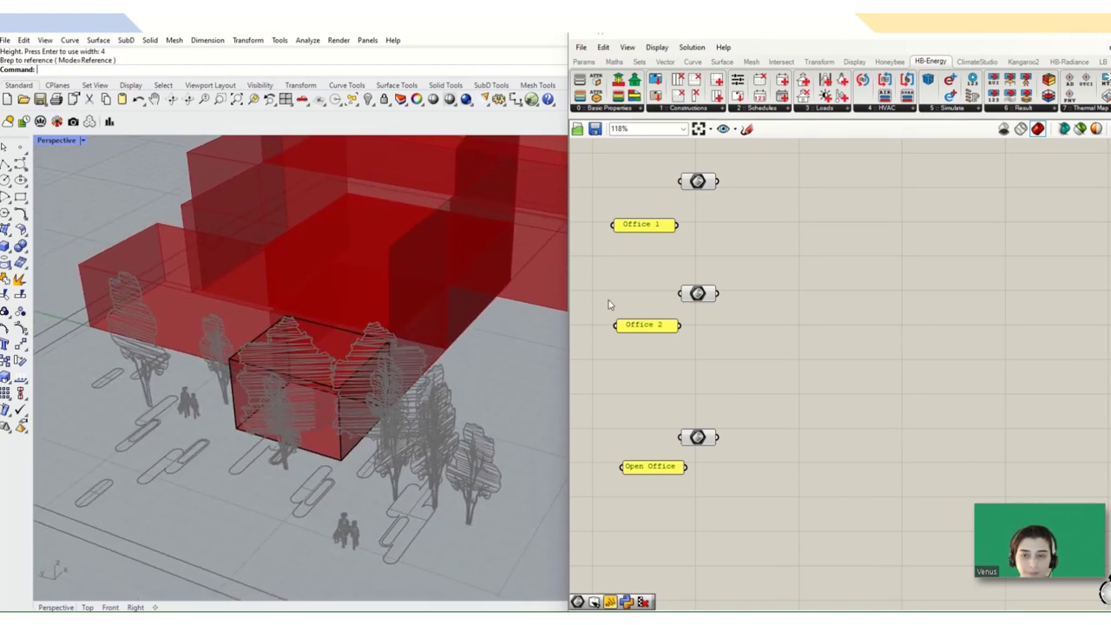
{"action": "left_click", "coordinate": [710, 297]}
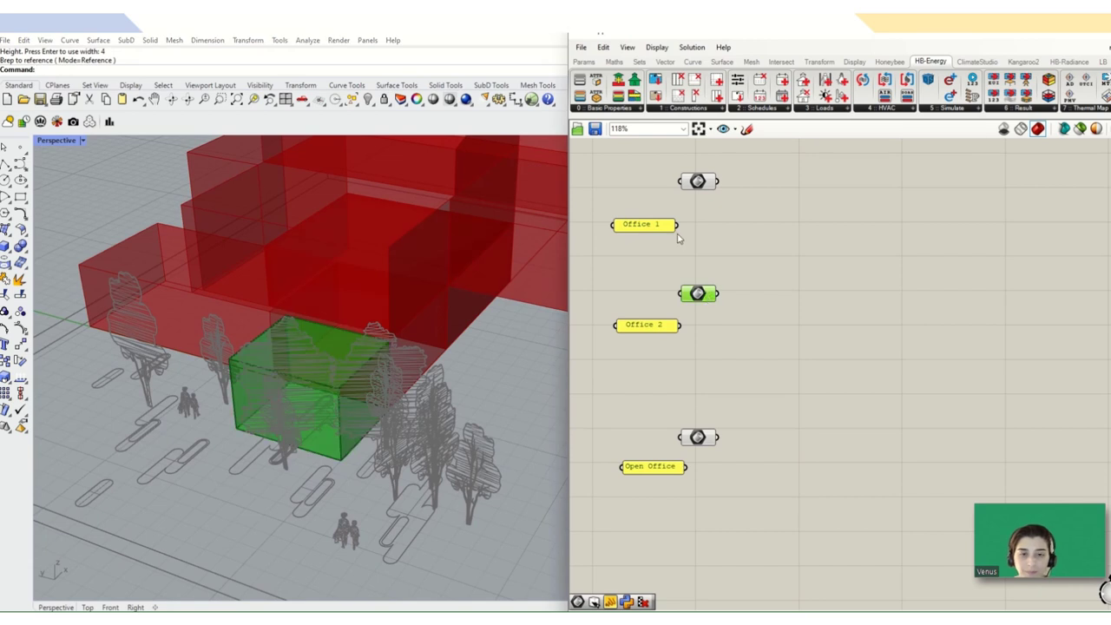
{"action": "left_click", "coordinate": [698, 182]}
{"action": "right_click_drag", "start_coordinate": [725, 237], "coordinate": [694, 265]}
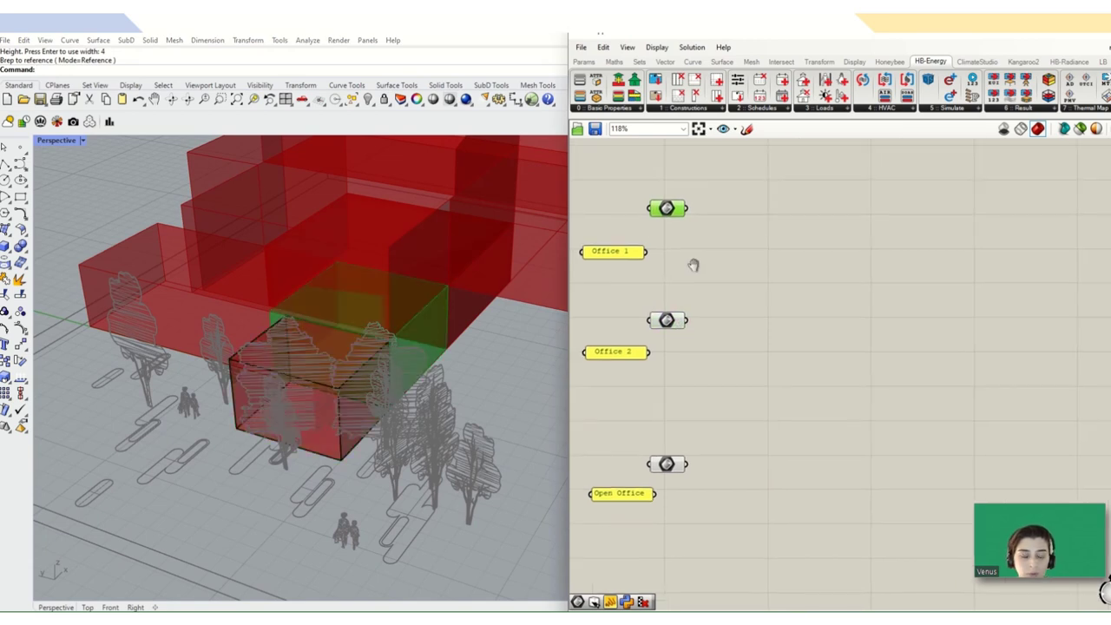
{"action": "double_click", "coordinate": [627, 255]}
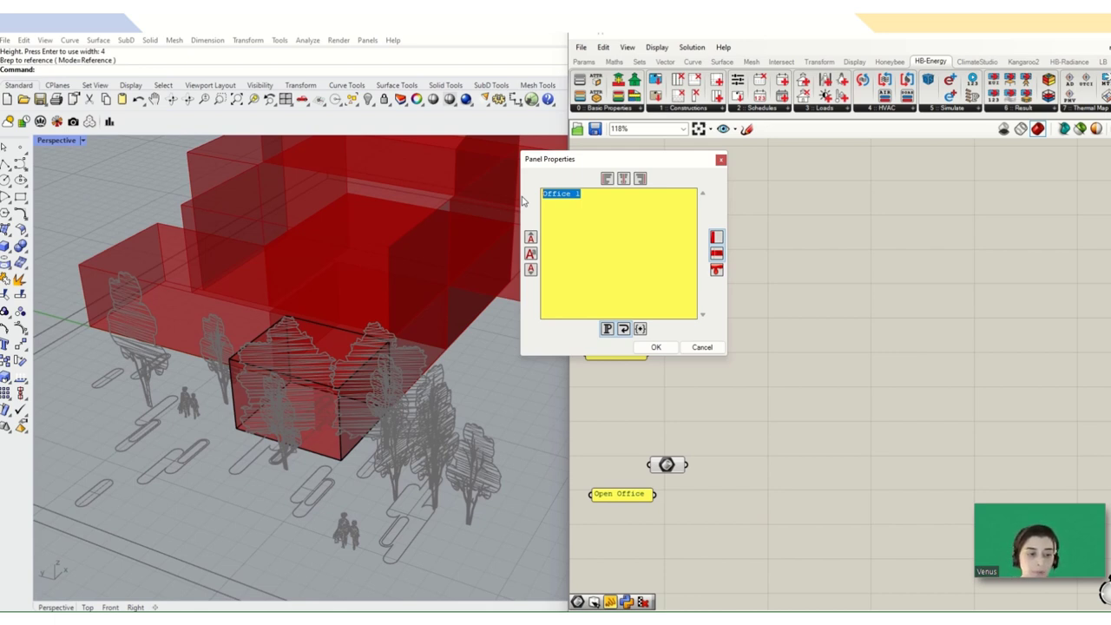
{"action": "type", "text": "Bathroom"}
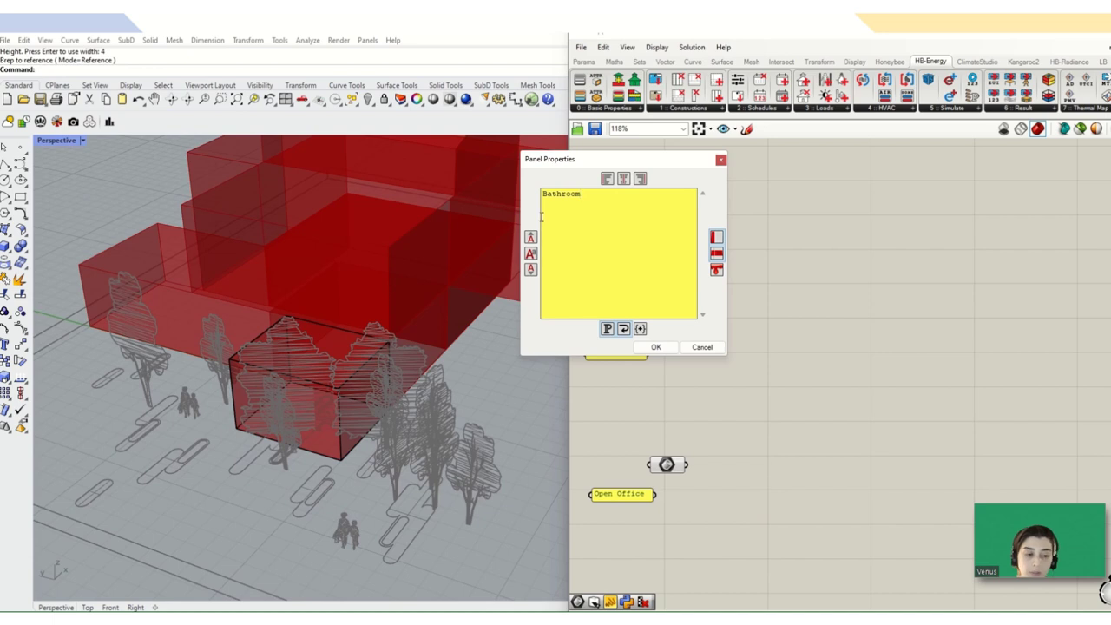
{"action": "left_click", "coordinate": [667, 348]}
{"action": "scroll", "coordinate": [755, 300], "scroll_direction": "down", "scroll_amount": 3}
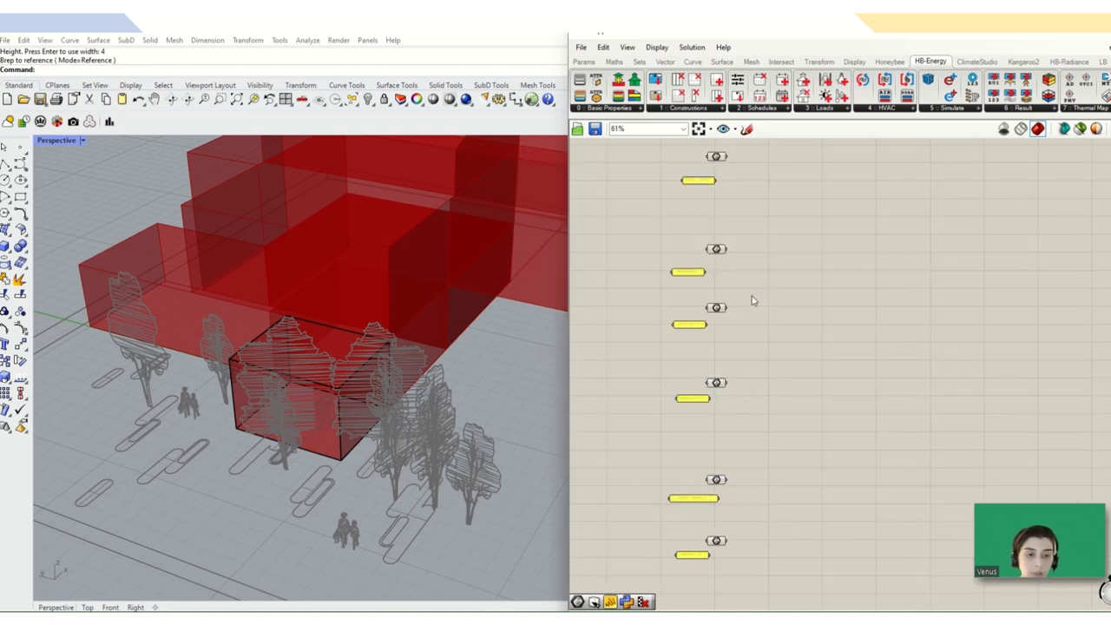
Check in the viewport which volumes the labelled room Brep parameters reference
{"action": "scroll", "coordinate": [738, 297], "scroll_direction": "up", "scroll_amount": 2}
{"action": "left_click", "coordinate": [700, 278]}
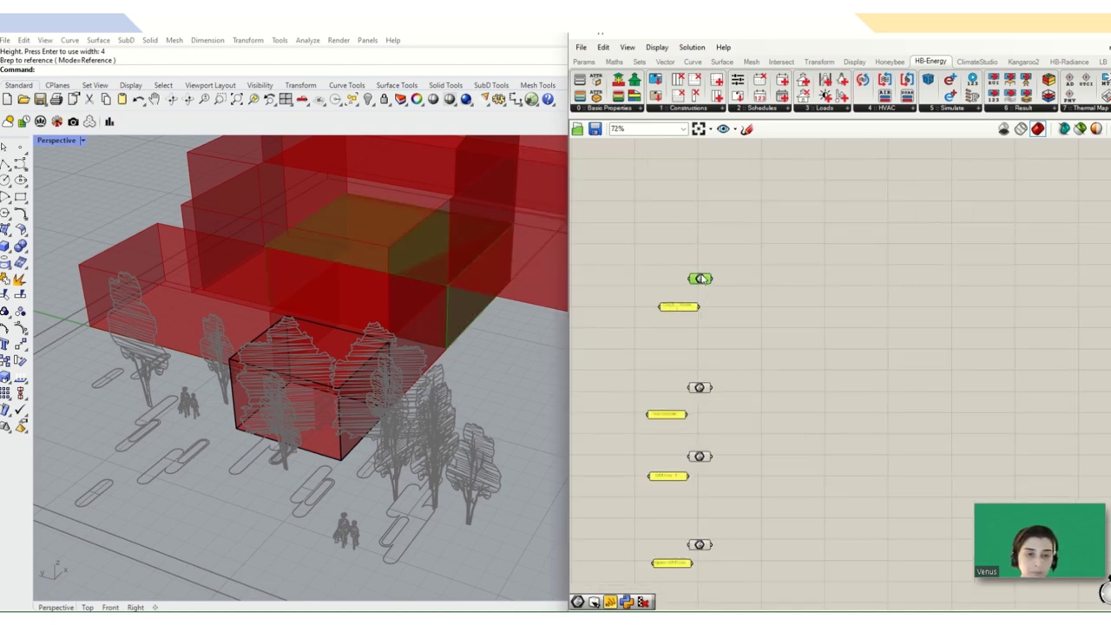
{"action": "scroll", "coordinate": [684, 341], "scroll_direction": "down", "scroll_amount": 4}
{"action": "left_click_drag", "start_coordinate": [724, 293], "coordinate": [656, 566]}
{"action": "left_click", "coordinate": [657, 561]}
Delete the leftover Rhino box at the Office 2 volume
{"action": "scroll", "coordinate": [256, 354], "scroll_direction": "up", "scroll_amount": 5}
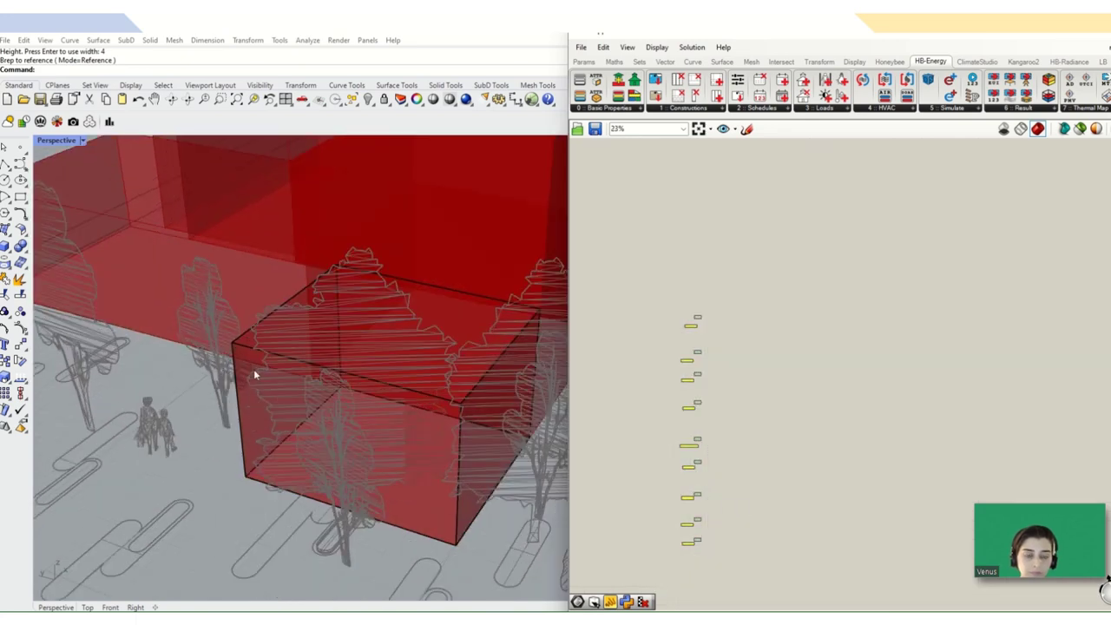
{"action": "left_click", "coordinate": [249, 354]}
{"action": "key", "text": "Delete"}
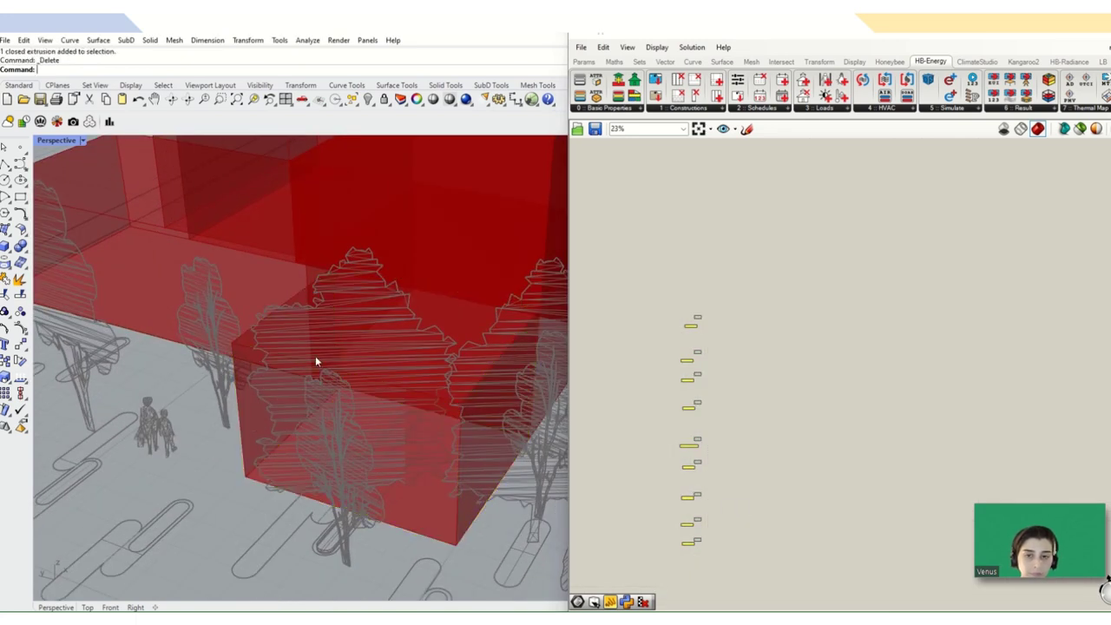
Set the Perspective viewport's display mode to Artistic
{"action": "scroll", "coordinate": [253, 352], "scroll_direction": "down", "scroll_amount": 5}
{"action": "right_click_drag", "start_coordinate": [325, 365], "coordinate": [488, 371]}
{"action": "right_click_drag", "start_coordinate": [479, 341], "coordinate": [90, 329]}
{"action": "scroll", "coordinate": [90, 329], "scroll_direction": "down", "scroll_amount": 3}
{"action": "scroll", "coordinate": [337, 320], "scroll_direction": "up", "scroll_amount": 5}
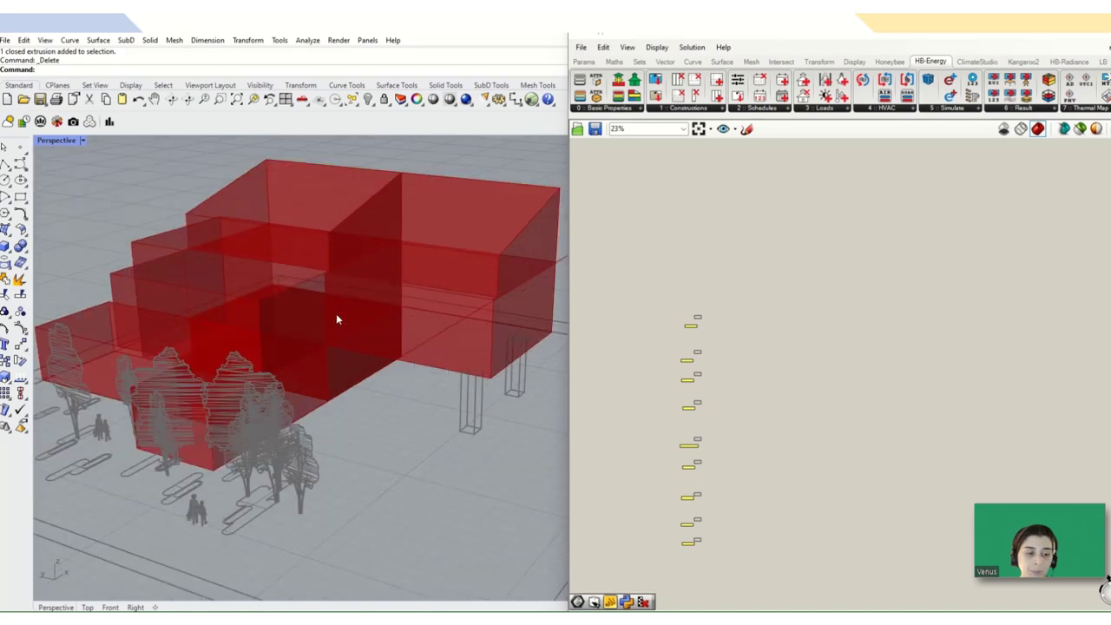
{"action": "left_click", "coordinate": [82, 140]}
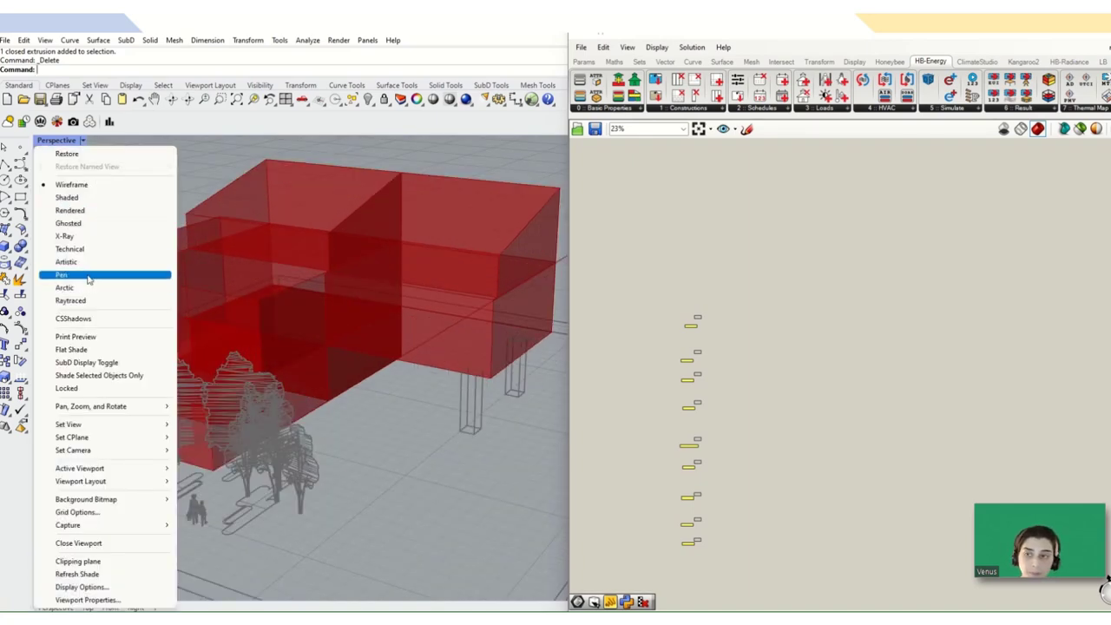
{"action": "left_click", "coordinate": [66, 262]}
{"action": "scroll", "coordinate": [347, 348], "scroll_direction": "down", "scroll_amount": 3}
{"action": "right_click_drag", "start_coordinate": [348, 347], "coordinate": [459, 363]}
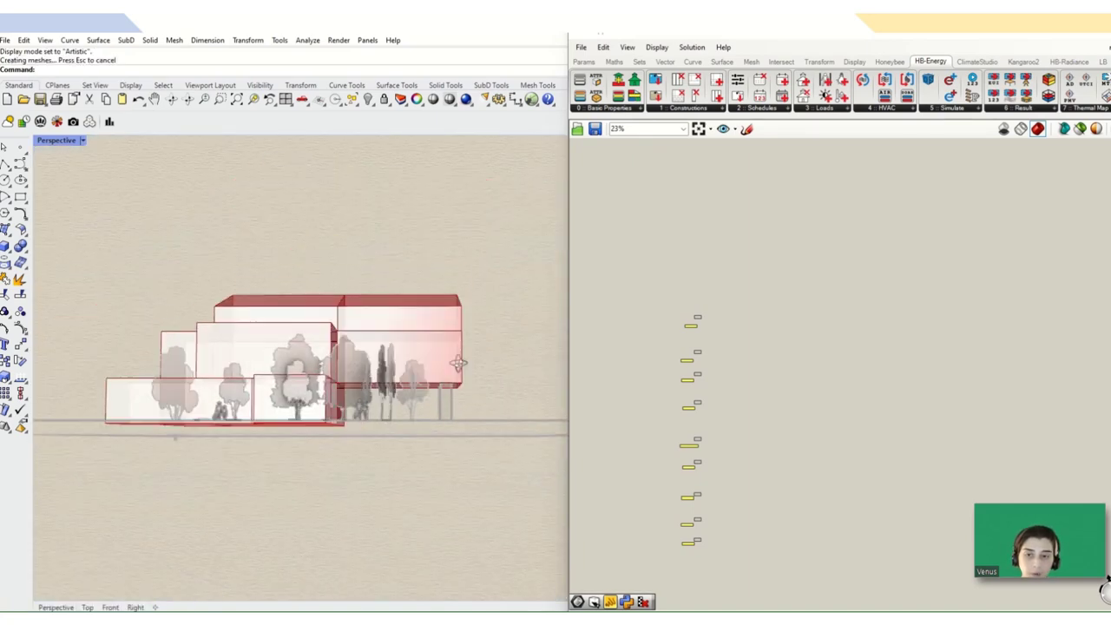
{"action": "scroll", "coordinate": [459, 363], "scroll_direction": "up", "scroll_amount": 1}
{"action": "scroll", "coordinate": [467, 337], "scroll_direction": "up", "scroll_amount": 3}
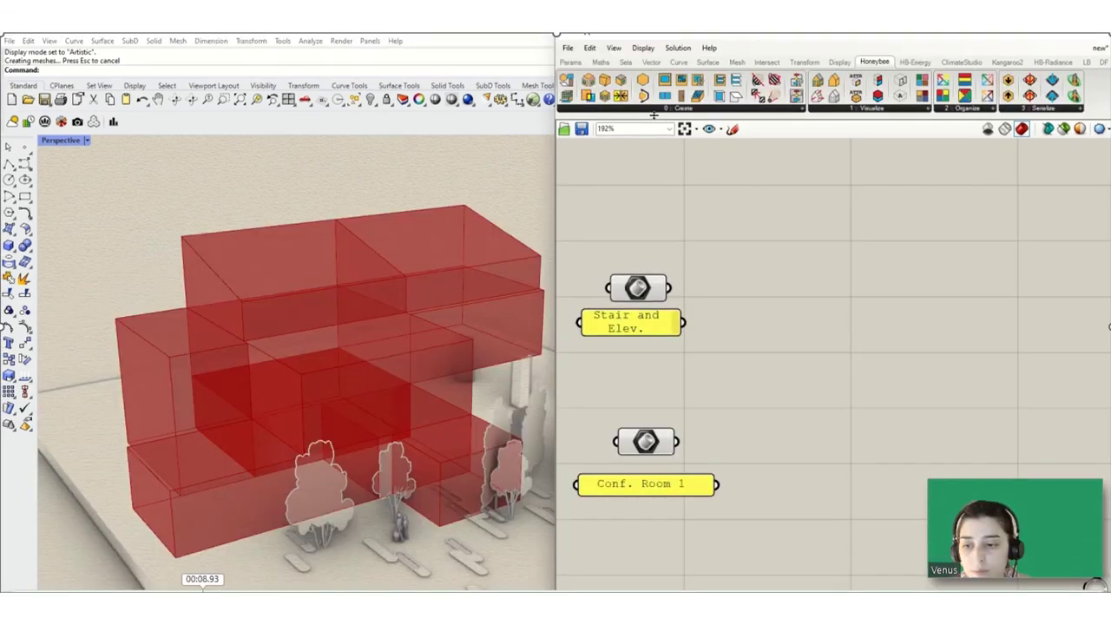
Examine the volumes referenced by the nine room Brep parameters, first the "Stair and Elev." one and then the rest in groups
{"action": "scroll", "coordinate": [769, 278], "scroll_direction": "down", "scroll_amount": 5}
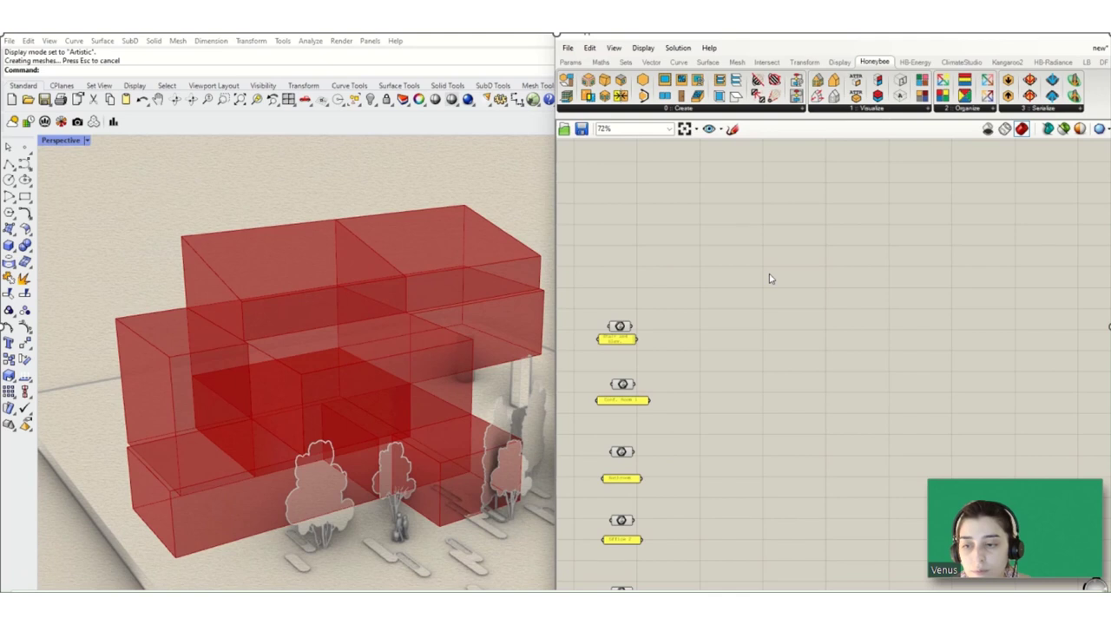
{"action": "scroll", "coordinate": [770, 278], "scroll_direction": "down", "scroll_amount": 5}
{"action": "left_click_drag", "start_coordinate": [720, 255], "coordinate": [668, 471]}
{"action": "left_click", "coordinate": [669, 471]}
{"action": "scroll", "coordinate": [739, 295], "scroll_direction": "up", "scroll_amount": 3}
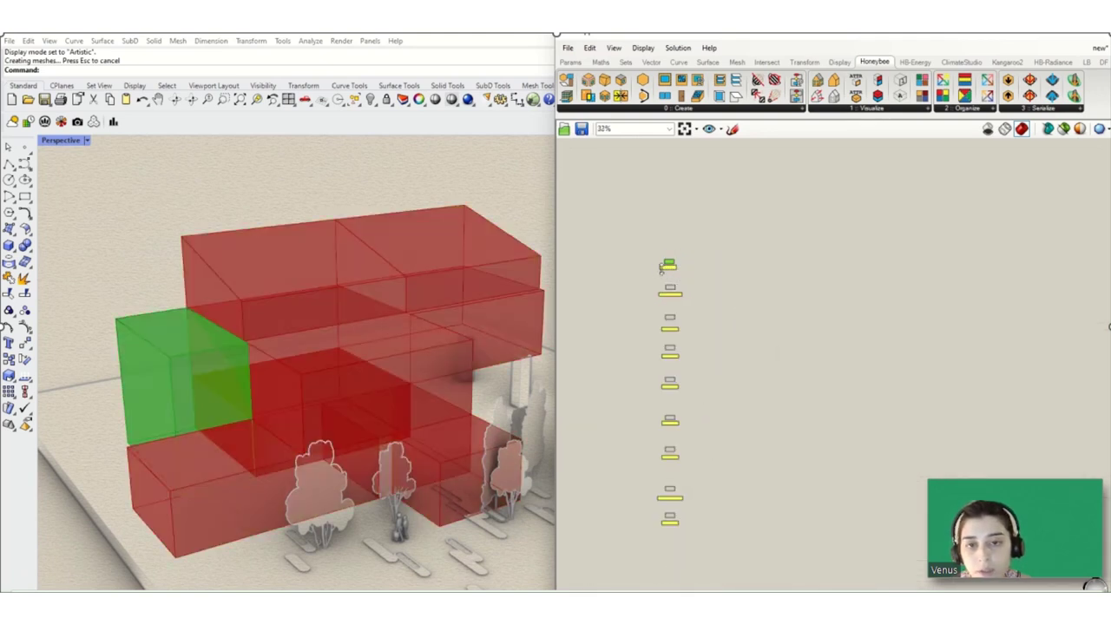
{"action": "left_click_drag", "start_coordinate": [705, 279], "coordinate": [644, 392]}
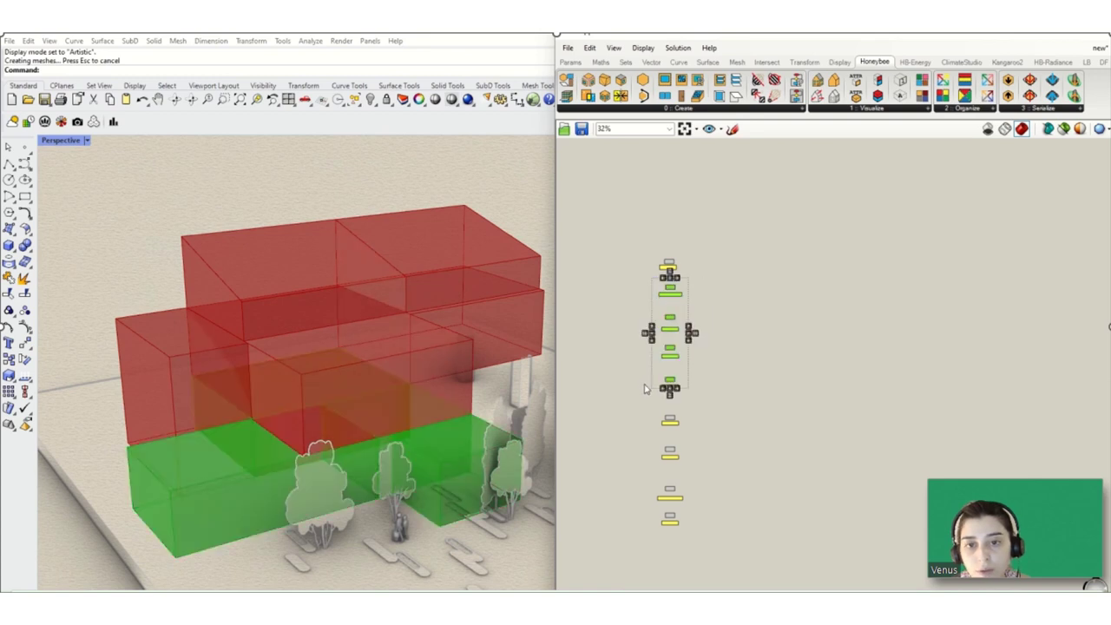
{"action": "left_click", "coordinate": [845, 420]}
{"action": "left_click_drag", "start_coordinate": [706, 411], "coordinate": [625, 548]}
{"action": "left_click", "coordinate": [745, 469]}
{"action": "left_click", "coordinate": [791, 397]}
{"action": "scroll", "coordinate": [669, 244], "scroll_direction": "up", "scroll_amount": 3}
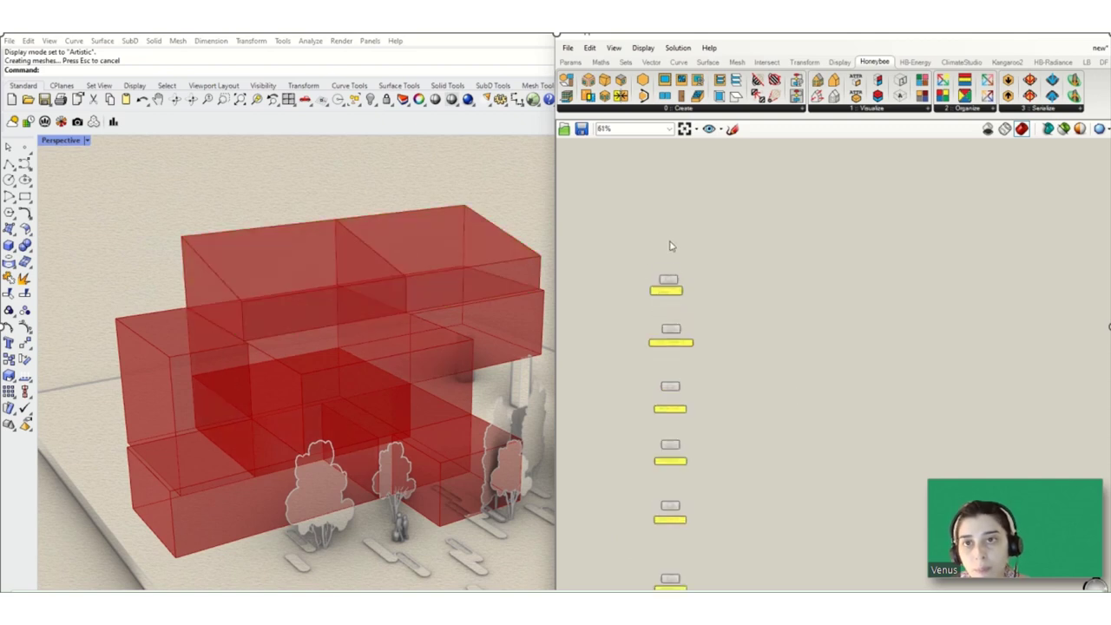
{"action": "scroll", "coordinate": [686, 246], "scroll_direction": "up", "scroll_amount": 5}
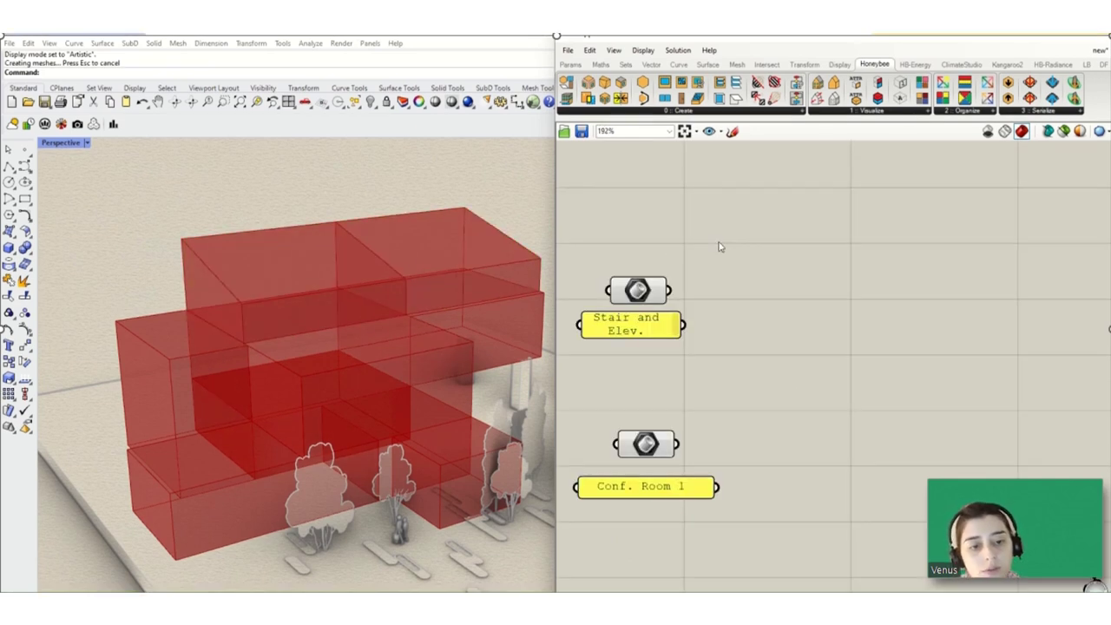
Add an HB Room from Solid component beside the "Stair and Elev." Brep parameter
{"action": "left_click", "coordinate": [696, 113]}
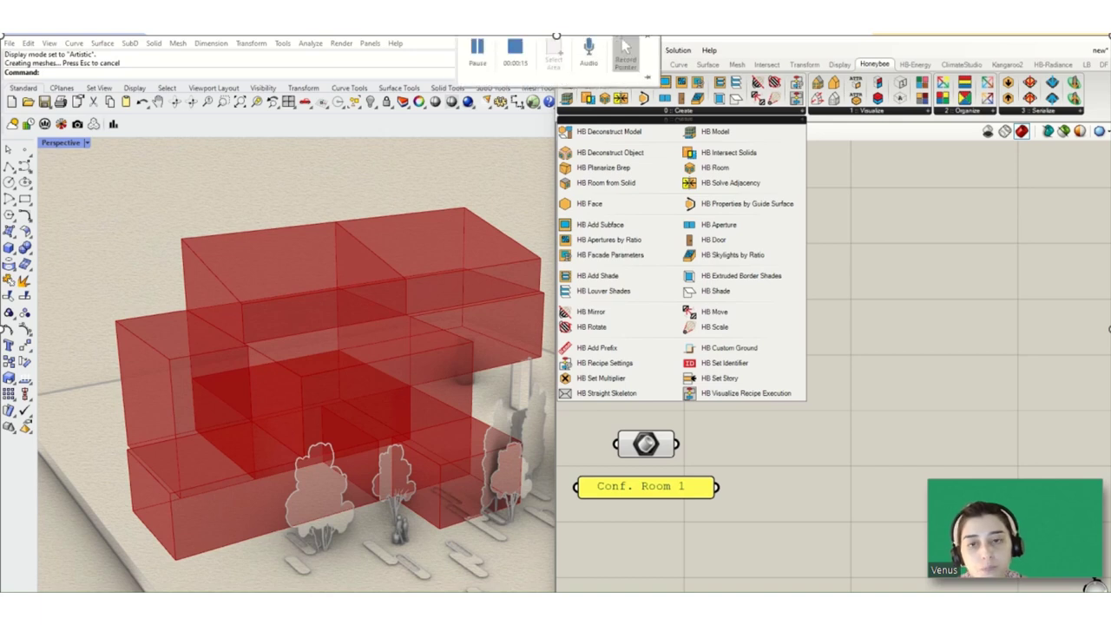
{"action": "left_click", "coordinate": [666, 112]}
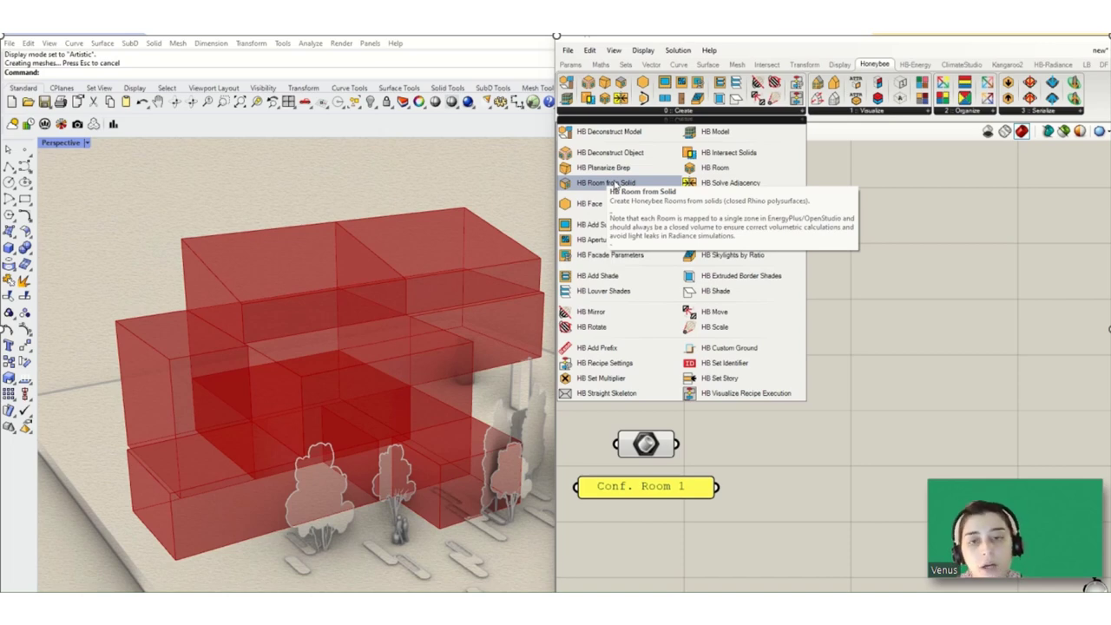
{"action": "left_click_drag", "start_coordinate": [606, 184], "coordinate": [911, 276]}
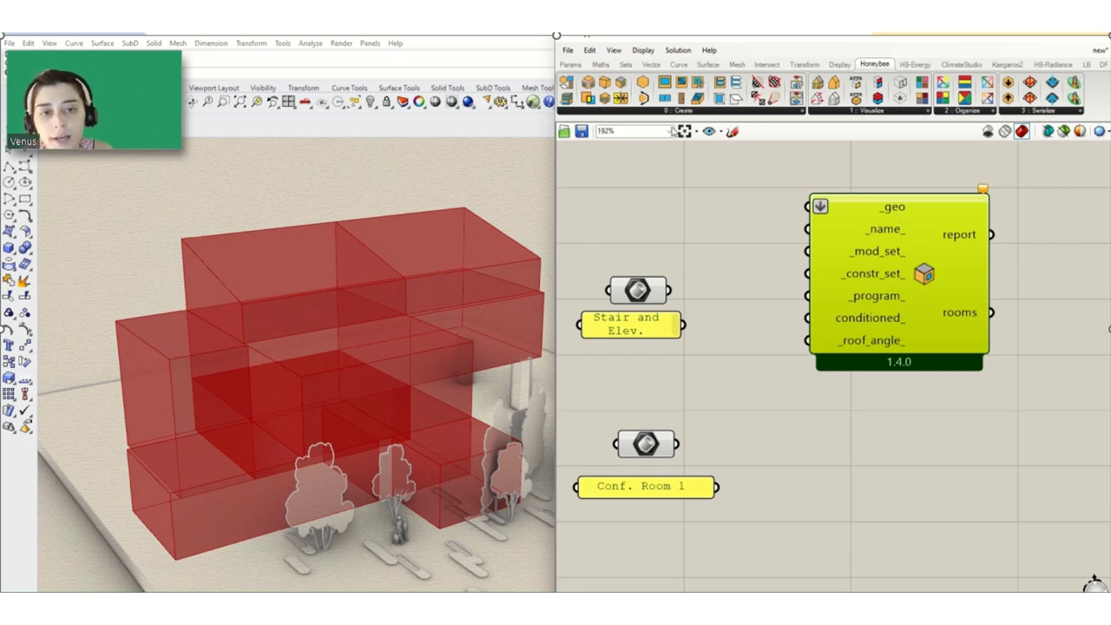
{"action": "left_click", "coordinate": [660, 112]}
{"action": "left_click", "coordinate": [698, 169]}
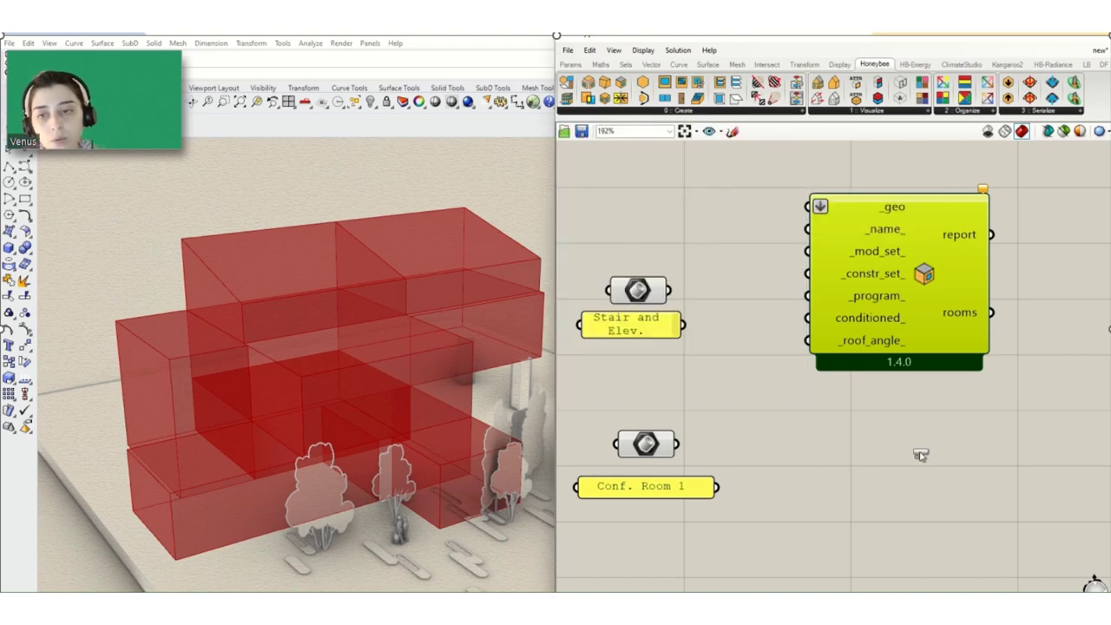
{"action": "left_click", "coordinate": [918, 454]}
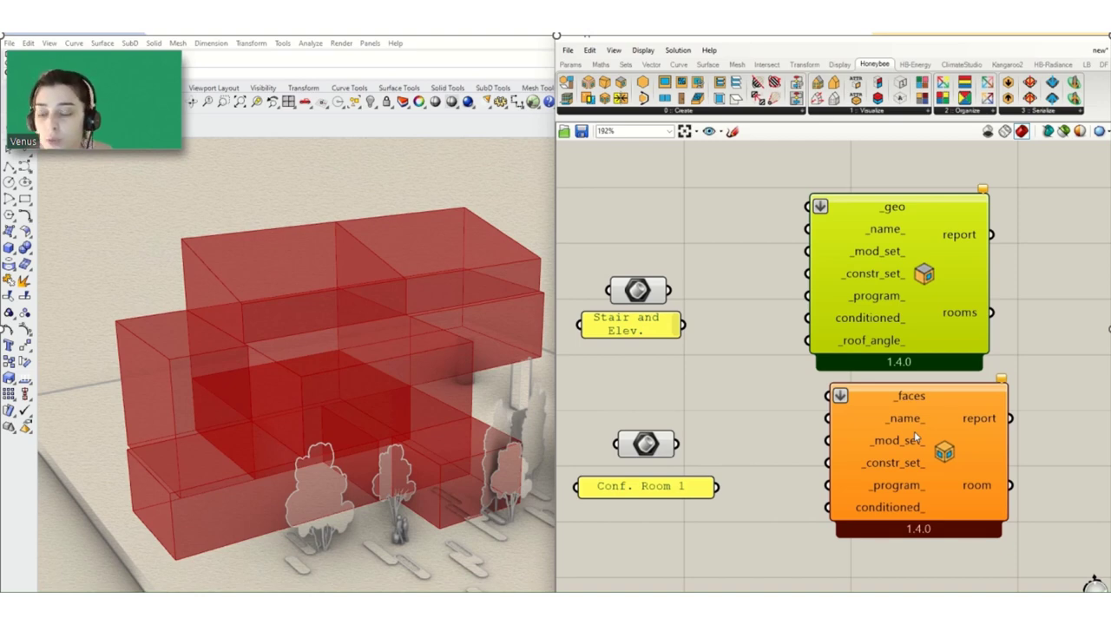
{"action": "left_click_drag", "start_coordinate": [915, 430], "coordinate": [914, 455]}
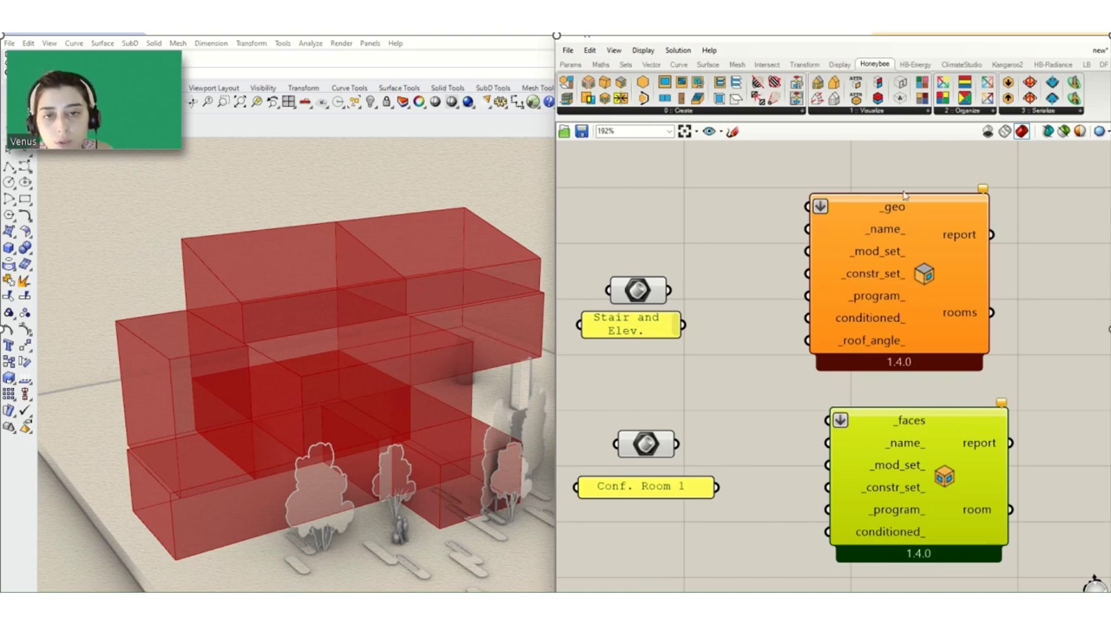
{"action": "key", "text": "Delete"}
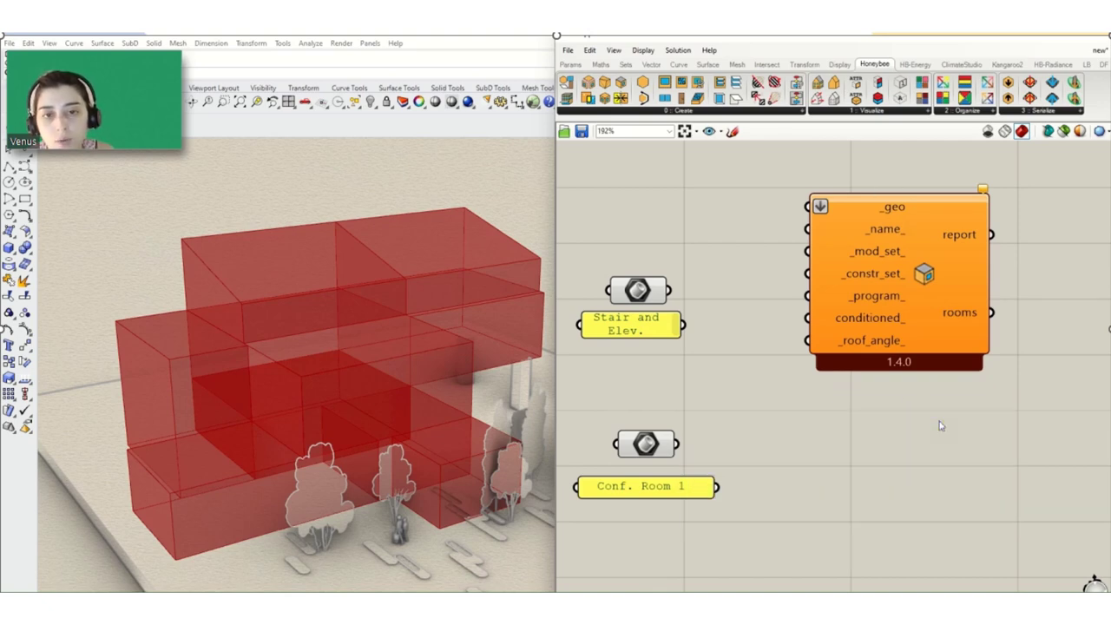
Connect the "Stair and Elev." Brep to the _geo input of HB Room from Solid and move the remaining room parameters farther down
{"action": "left_click", "coordinate": [654, 291]}
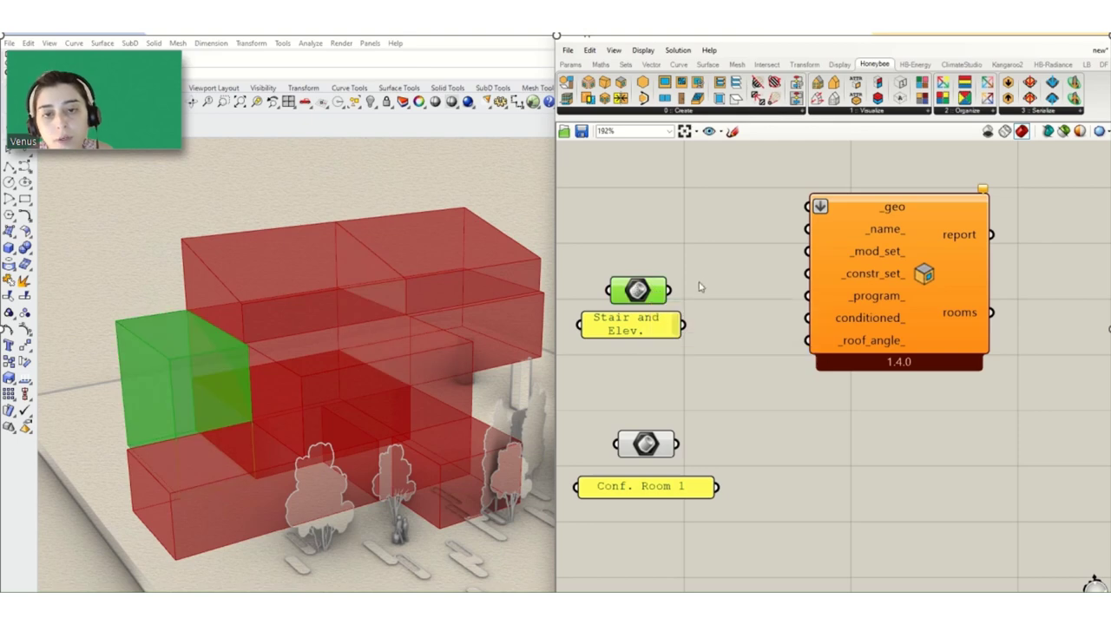
{"action": "left_click_drag", "start_coordinate": [670, 291], "coordinate": [833, 264]}
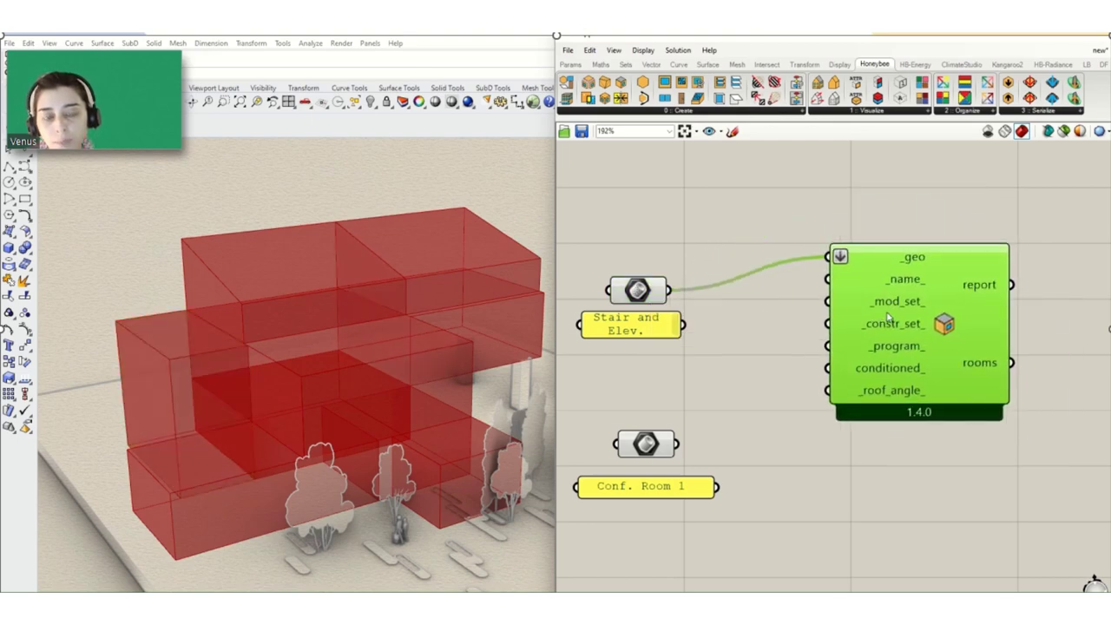
{"action": "scroll", "coordinate": [873, 322], "scroll_direction": "down", "scroll_amount": 5}
{"action": "scroll", "coordinate": [857, 347], "scroll_direction": "down", "scroll_amount": 3}
{"action": "left_click_drag", "start_coordinate": [859, 337], "coordinate": [792, 557]}
{"action": "left_click_drag", "start_coordinate": [835, 349], "coordinate": [838, 414]}
{"action": "scroll", "coordinate": [859, 343], "scroll_direction": "up", "scroll_amount": 5}
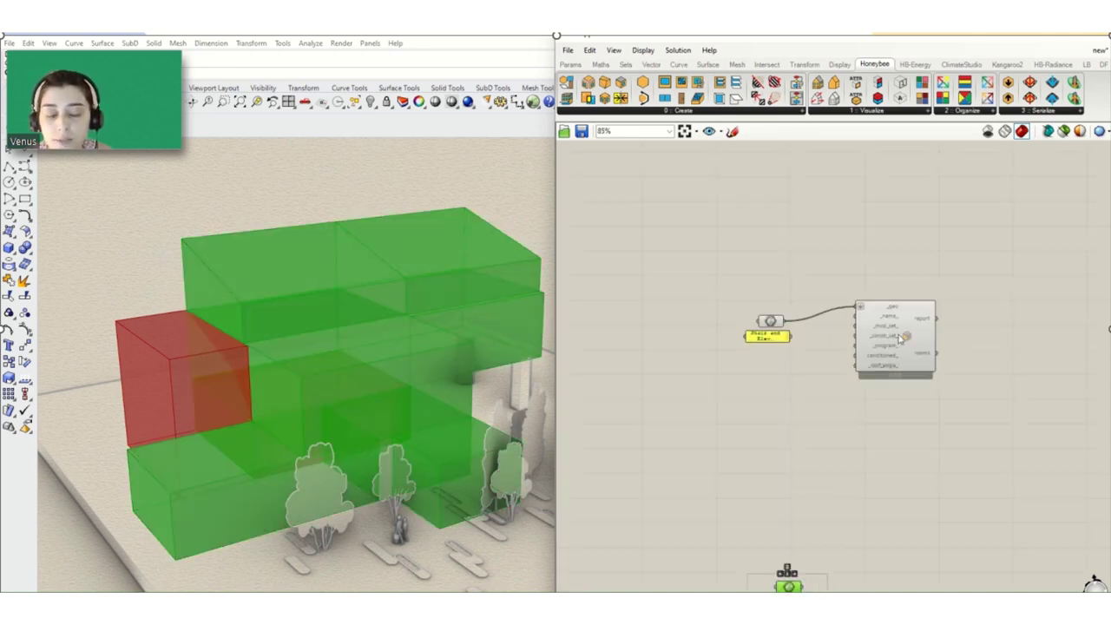
Move HB Room from Solid closer to its Brep parameter and connect the "Stair and Elev." panel to its _name_ input
{"action": "left_click", "coordinate": [866, 352]}
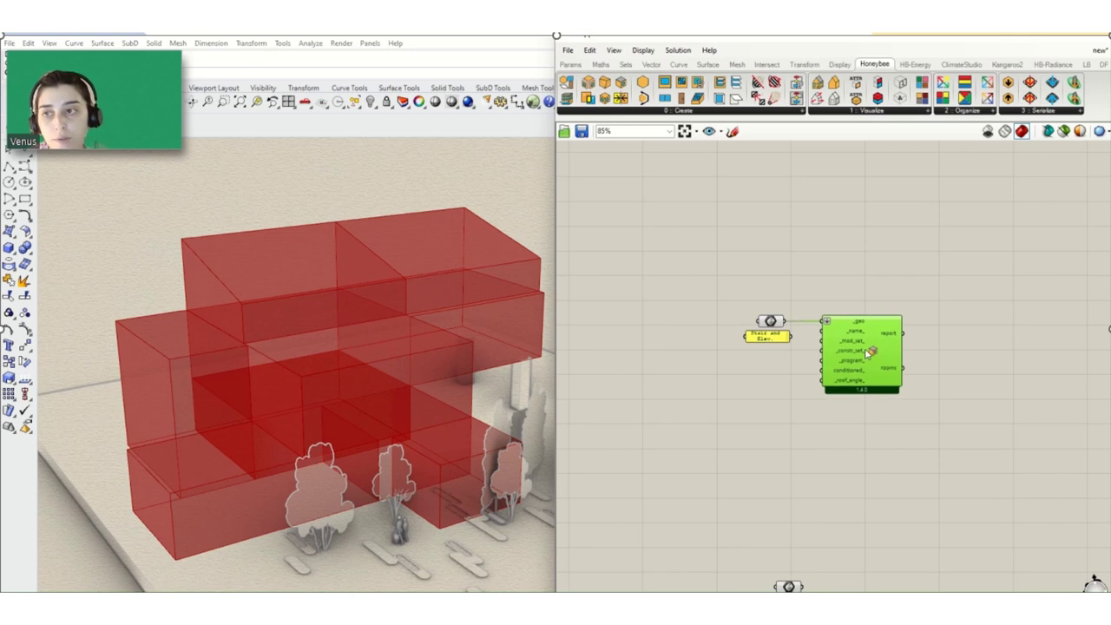
{"action": "scroll", "coordinate": [805, 339], "scroll_direction": "up", "scroll_amount": 5}
{"action": "left_click_drag", "start_coordinate": [764, 339], "coordinate": [859, 322]}
{"action": "left_click", "coordinate": [918, 383]}
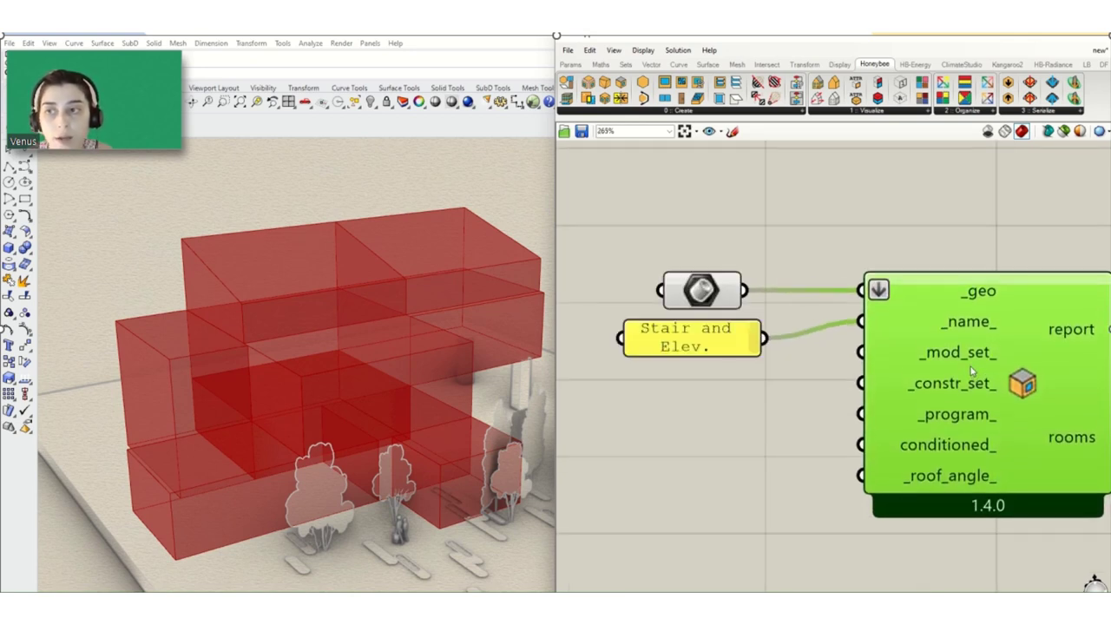
{"action": "mouse_move", "coordinate": [905, 366]}
{"action": "left_mouse_down"}
{"action": "mouse_move", "coordinate": [880, 384]}
{"action": "mouse_move", "coordinate": [895, 367]}
{"action": "left_mouse_up"}
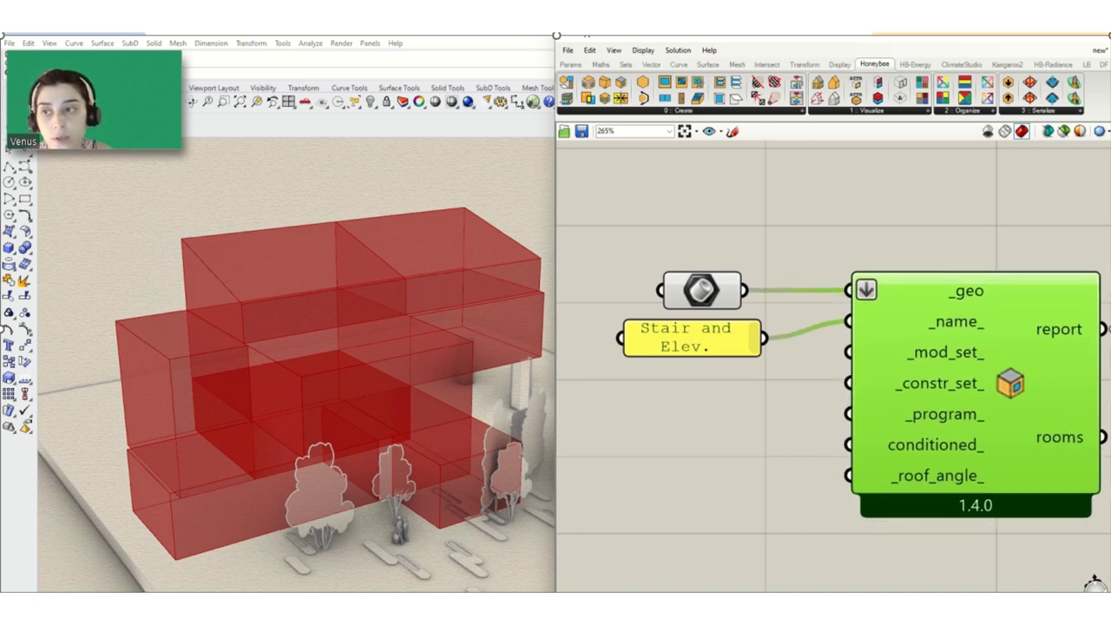
Add an HB ModifierSet component well to the left of the room component and connect its mod_set output to the _mod_set_ input
{"action": "mouse_move", "coordinate": [519, 55]}
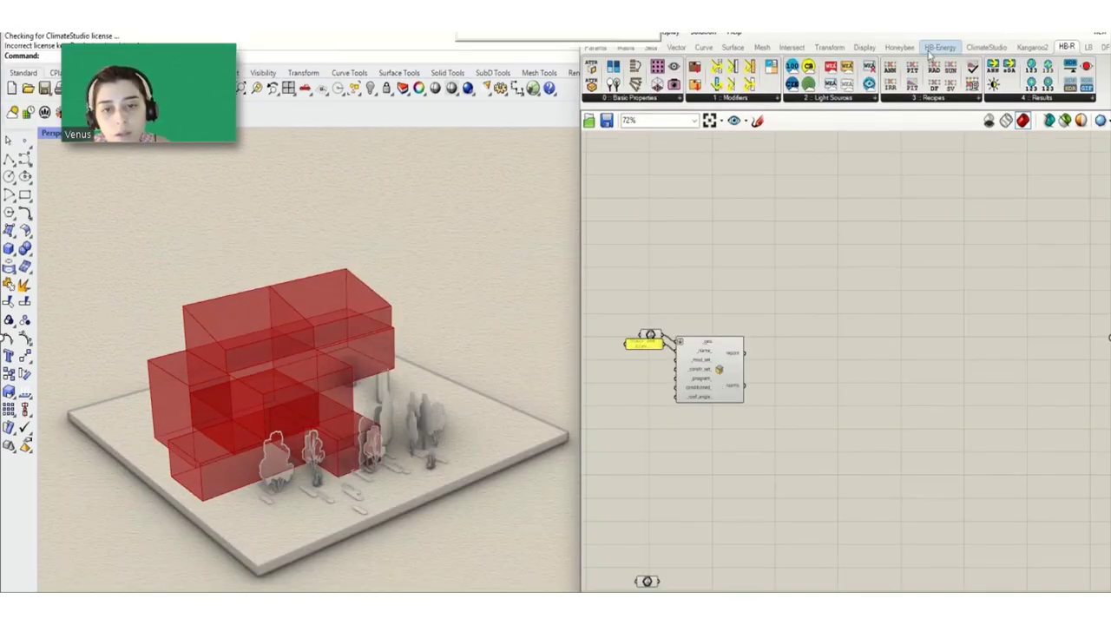
{"action": "scroll", "coordinate": [650, 361], "scroll_direction": "up", "scroll_amount": 3}
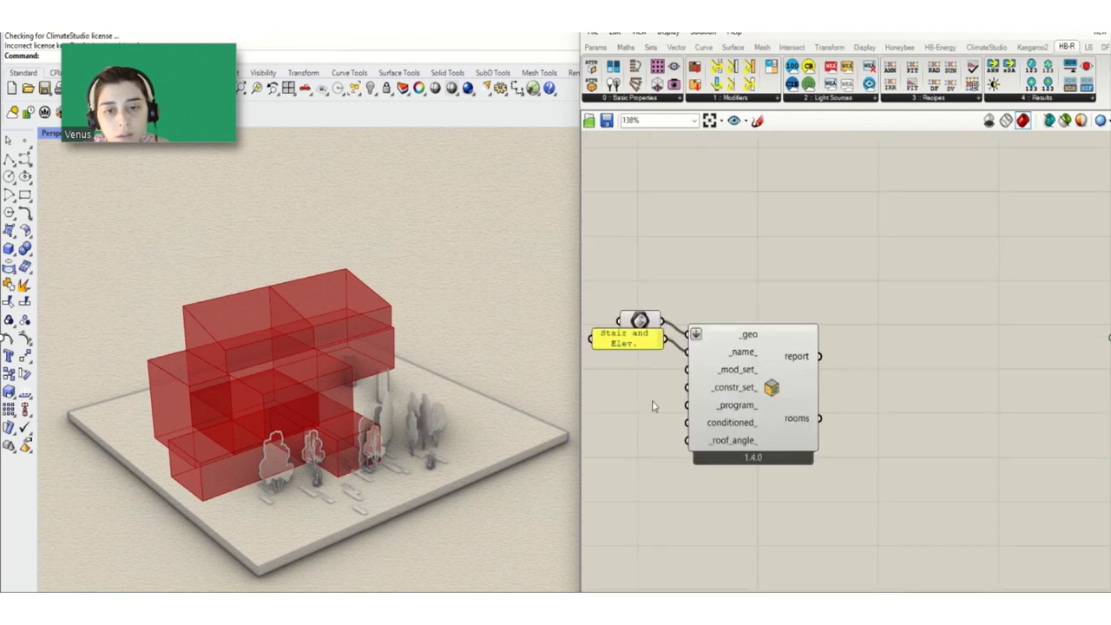
{"action": "scroll", "coordinate": [655, 393], "scroll_direction": "up", "scroll_amount": 2}
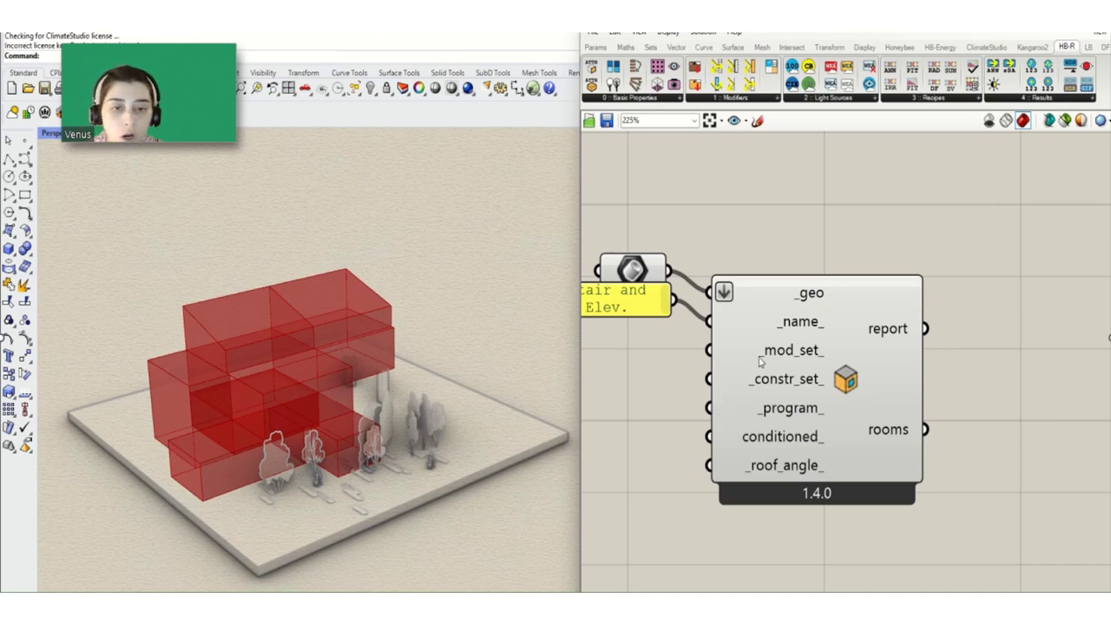
{"action": "left_click", "coordinate": [731, 98]}
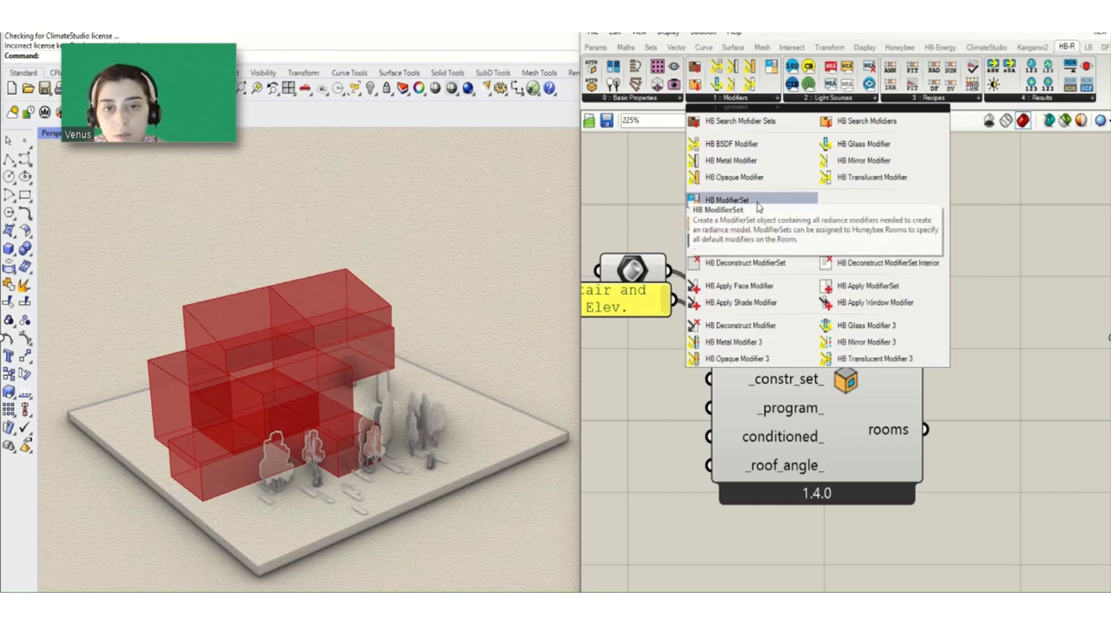
{"action": "left_click", "coordinate": [758, 206]}
{"action": "scroll", "coordinate": [964, 239], "scroll_direction": "down", "scroll_amount": 3}
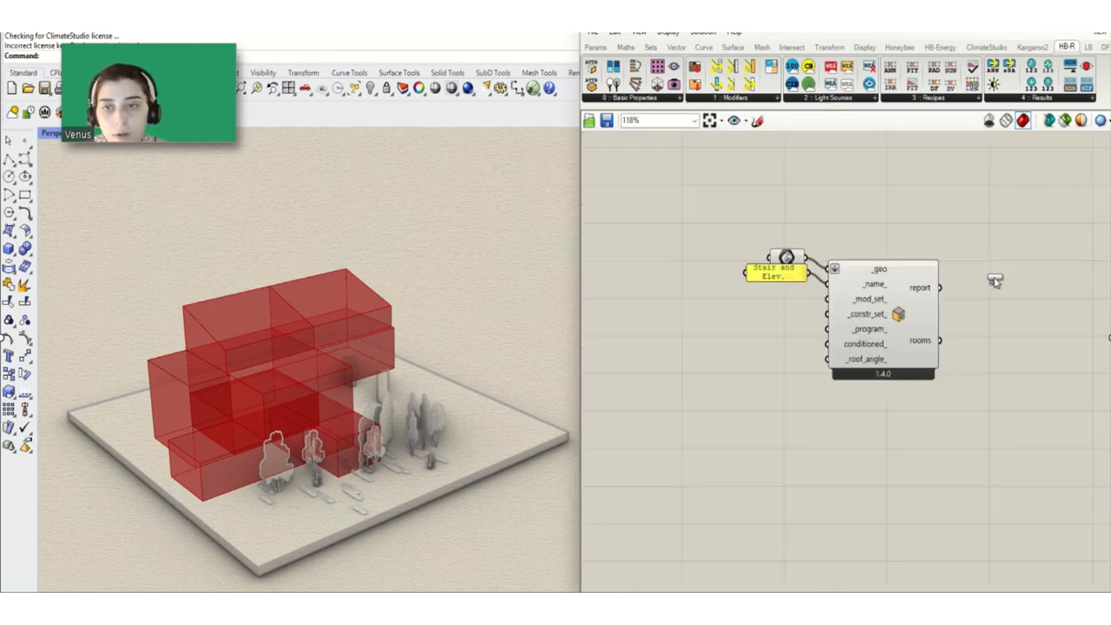
{"action": "scroll", "coordinate": [673, 300], "scroll_direction": "up", "scroll_amount": 1}
{"action": "left_click", "coordinate": [679, 316]}
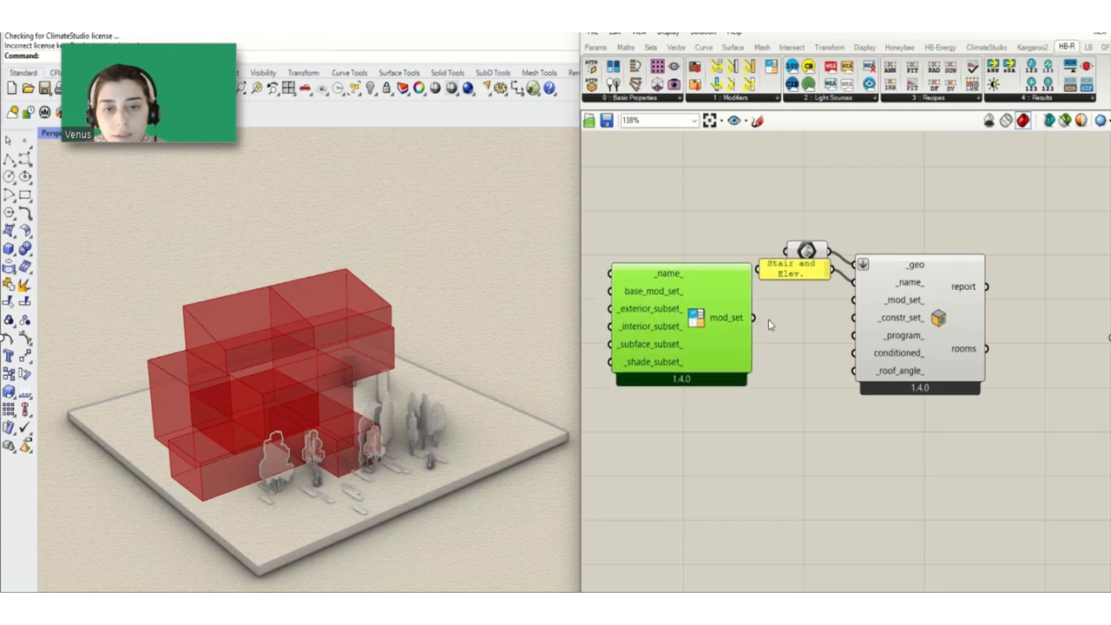
{"action": "left_click_drag", "start_coordinate": [754, 318], "coordinate": [854, 299]}
{"action": "scroll", "coordinate": [856, 304], "scroll_direction": "down", "scroll_amount": 4}
{"action": "left_click_drag", "start_coordinate": [764, 323], "coordinate": [627, 325]}
{"action": "right_click_drag", "start_coordinate": [804, 346], "coordinate": [930, 345]}
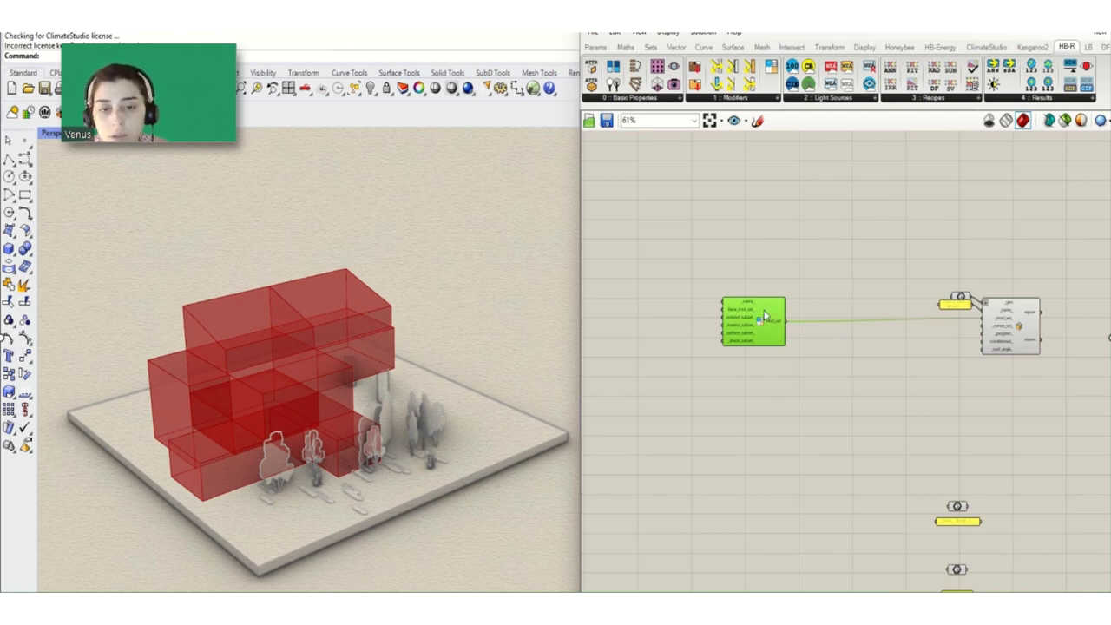
Add HB Exterior, Shade, Interior and Subface Modifier Subset components around the HB ModifierSet component
{"action": "left_click", "coordinate": [745, 99]}
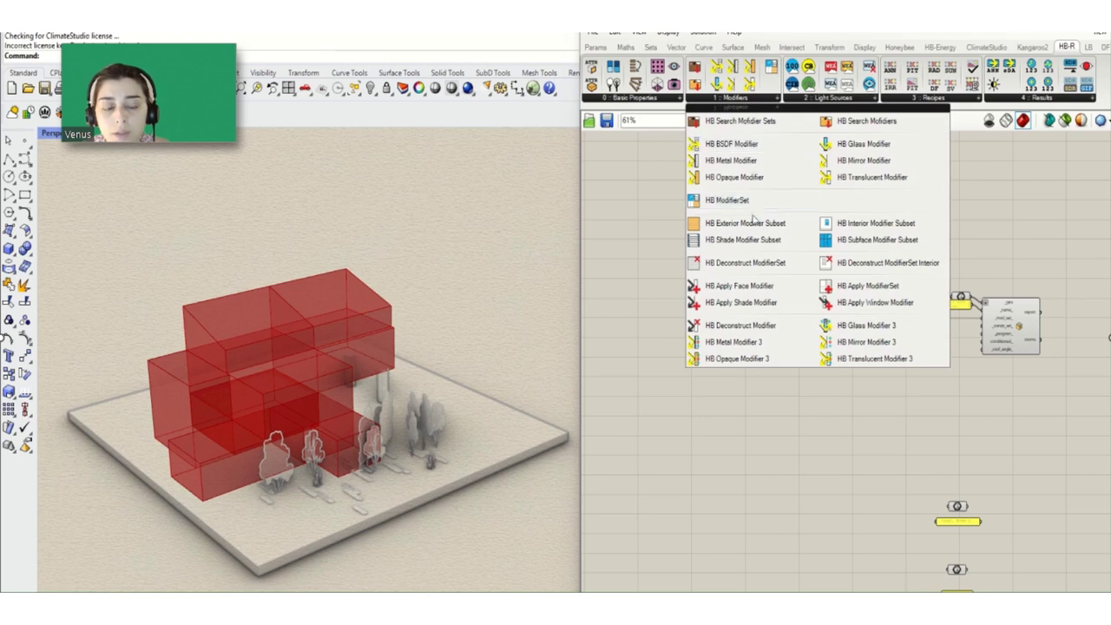
{"action": "left_click_drag", "start_coordinate": [744, 240], "coordinate": [673, 285]}
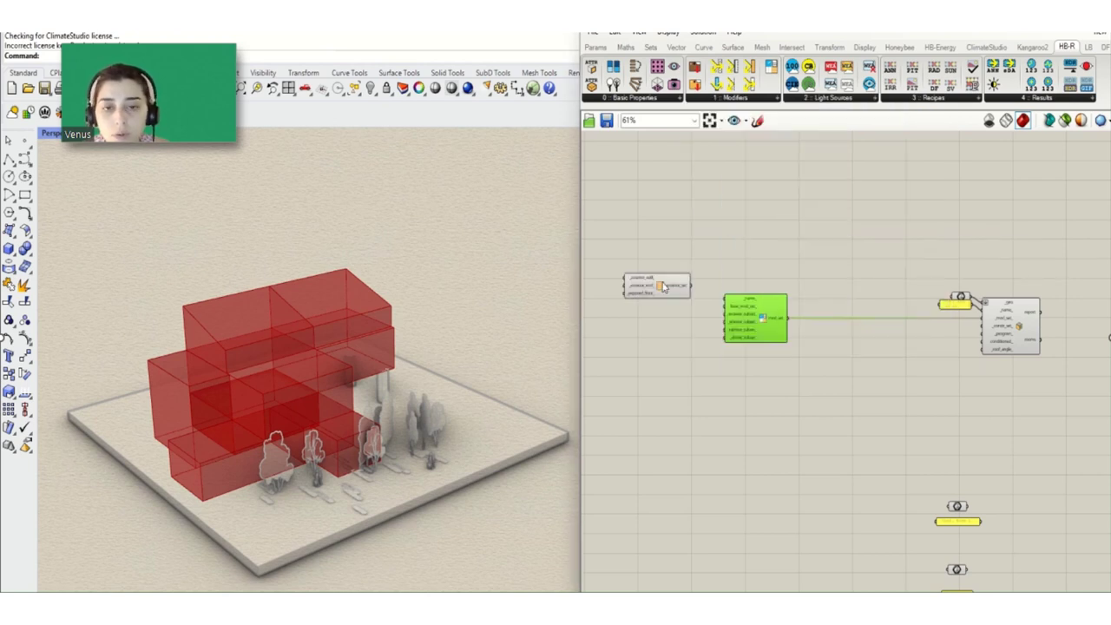
{"action": "left_click", "coordinate": [767, 102]}
{"action": "left_click_drag", "start_coordinate": [747, 242], "coordinate": [663, 387]}
{"action": "left_click", "coordinate": [738, 102]}
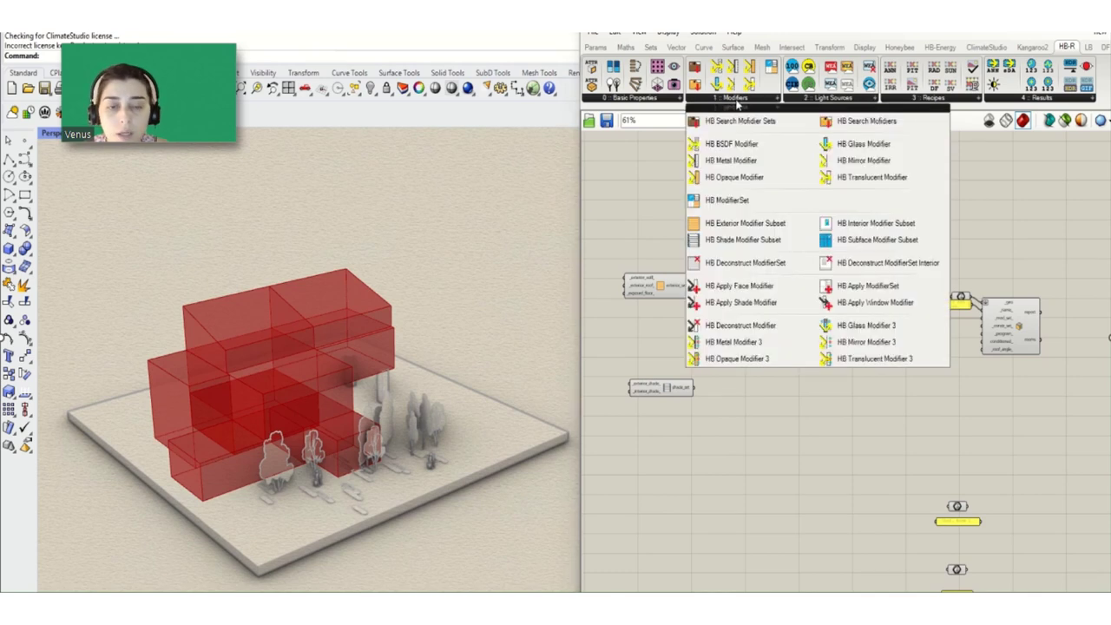
{"action": "left_click_drag", "start_coordinate": [740, 218], "coordinate": [655, 359]}
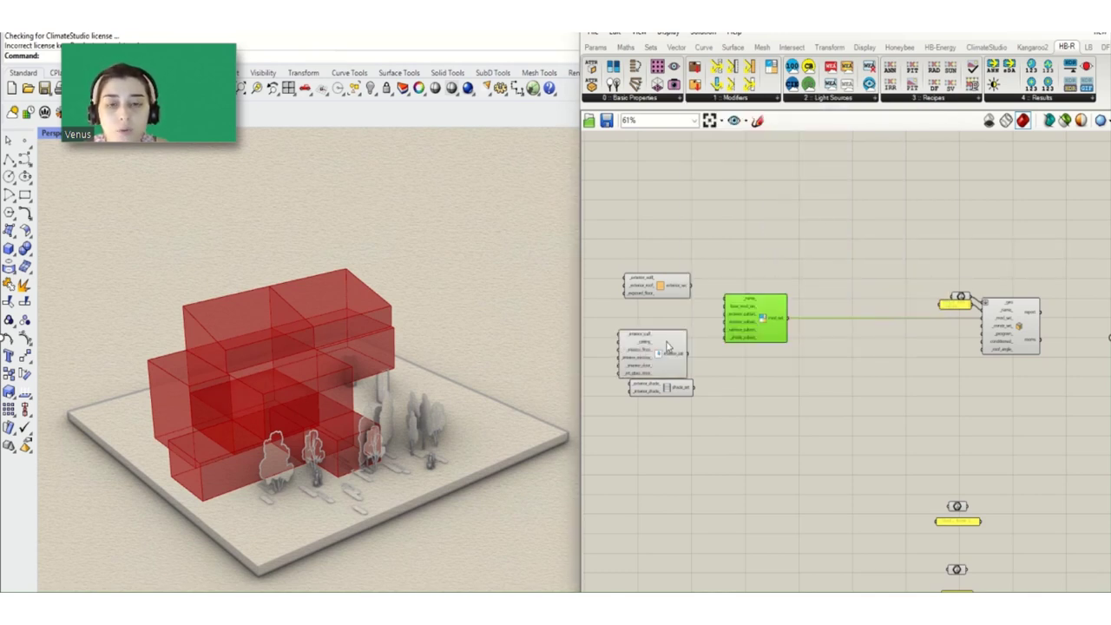
{"action": "left_click", "coordinate": [747, 103]}
{"action": "left_click_drag", "start_coordinate": [829, 246], "coordinate": [769, 345]}
Connect the exterior_set and interior_set outputs to the matching subset inputs of HB ModifierSet, moving the subface subset out of the way
{"action": "scroll", "coordinate": [653, 391], "scroll_direction": "up", "scroll_amount": 5}
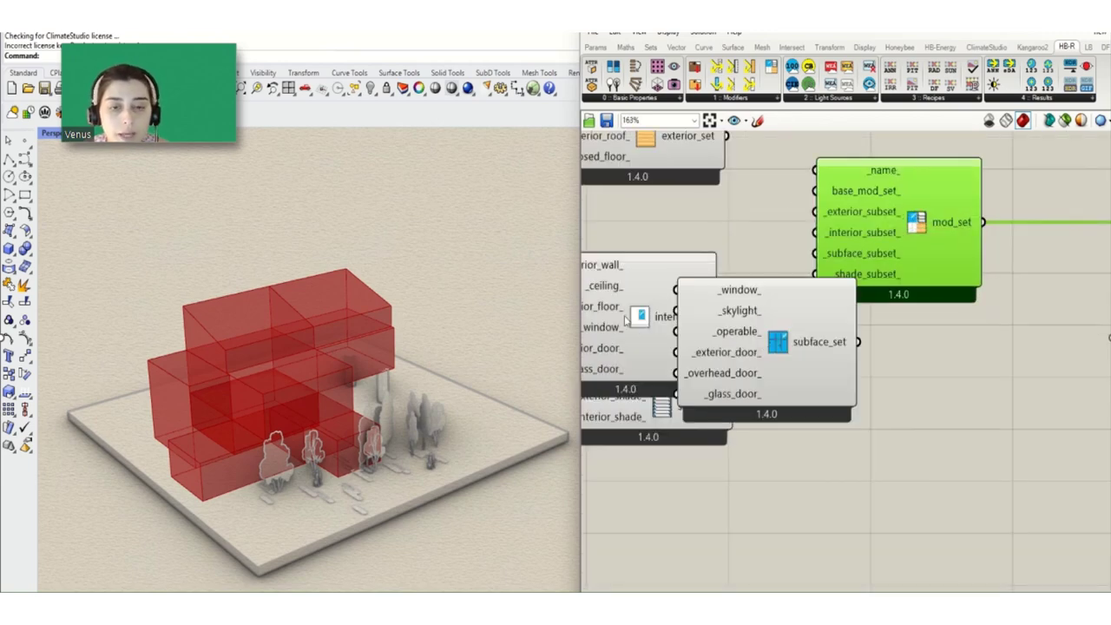
{"action": "scroll", "coordinate": [627, 321], "scroll_direction": "down", "scroll_amount": 5}
{"action": "left_click_drag", "start_coordinate": [686, 217], "coordinate": [755, 268]}
{"action": "scroll", "coordinate": [709, 227], "scroll_direction": "up", "scroll_amount": 2}
{"action": "left_click_drag", "start_coordinate": [760, 350], "coordinate": [782, 425]}
{"action": "left_click_drag", "start_coordinate": [650, 340], "coordinate": [759, 278]}
Stack the subface and shade subset components below the interior one and connect them to the _subface_subset_ and _shade_subset_ inputs
{"action": "left_click_drag", "start_coordinate": [638, 387], "coordinate": [639, 447]}
{"action": "left_click_drag", "start_coordinate": [735, 434], "coordinate": [644, 350]}
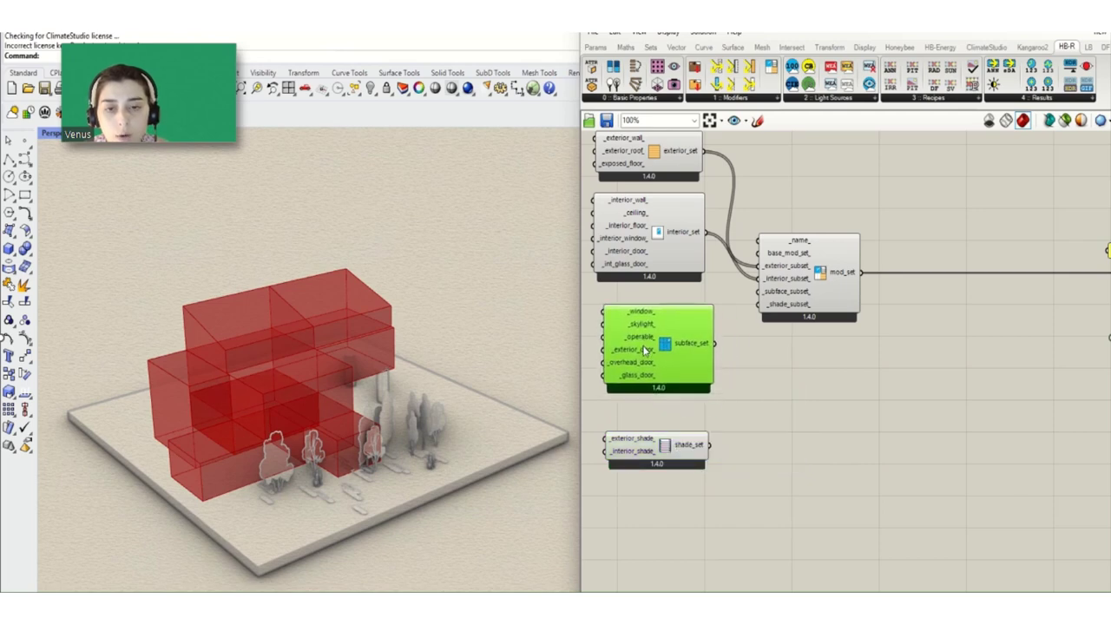
{"action": "left_click_drag", "start_coordinate": [715, 343], "coordinate": [755, 294]}
{"action": "left_click_drag", "start_coordinate": [709, 445], "coordinate": [759, 304]}
{"action": "scroll", "coordinate": [768, 398], "scroll_direction": "down", "scroll_amount": 3}
{"action": "left_click", "coordinate": [767, 397]}
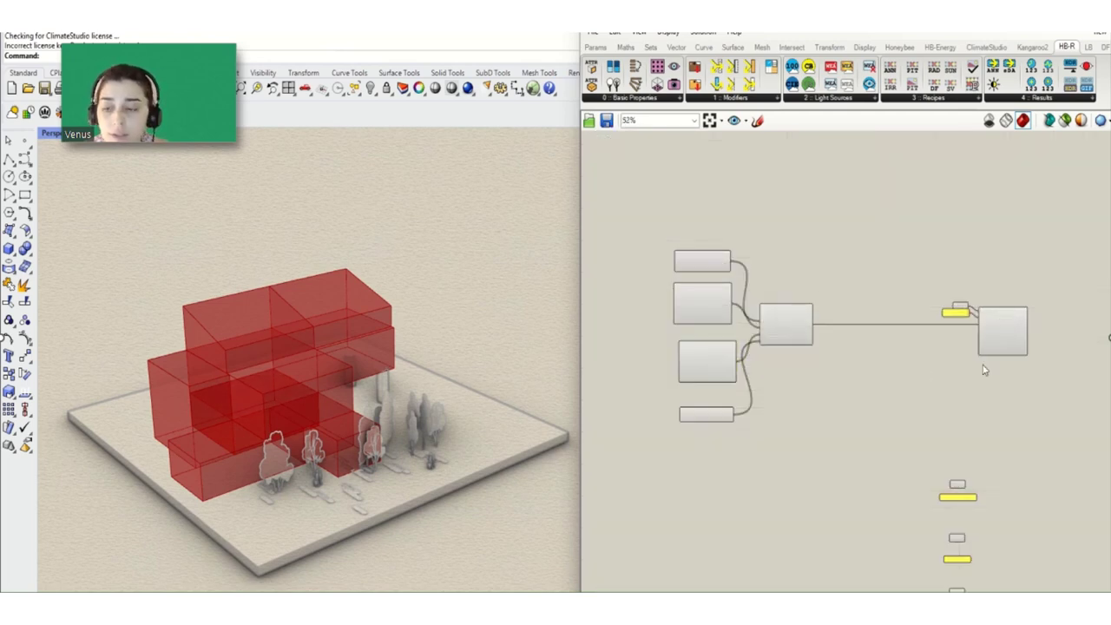
Tidy the column of four modifier subset components and group them together with the HB ModifierSet component
{"action": "scroll", "coordinate": [981, 361], "scroll_direction": "up", "scroll_amount": 3}
{"action": "scroll", "coordinate": [988, 218], "scroll_direction": "down", "scroll_amount": 3}
{"action": "right_click_drag", "start_coordinate": [813, 228], "coordinate": [846, 258]}
{"action": "left_click", "coordinate": [696, 287]}
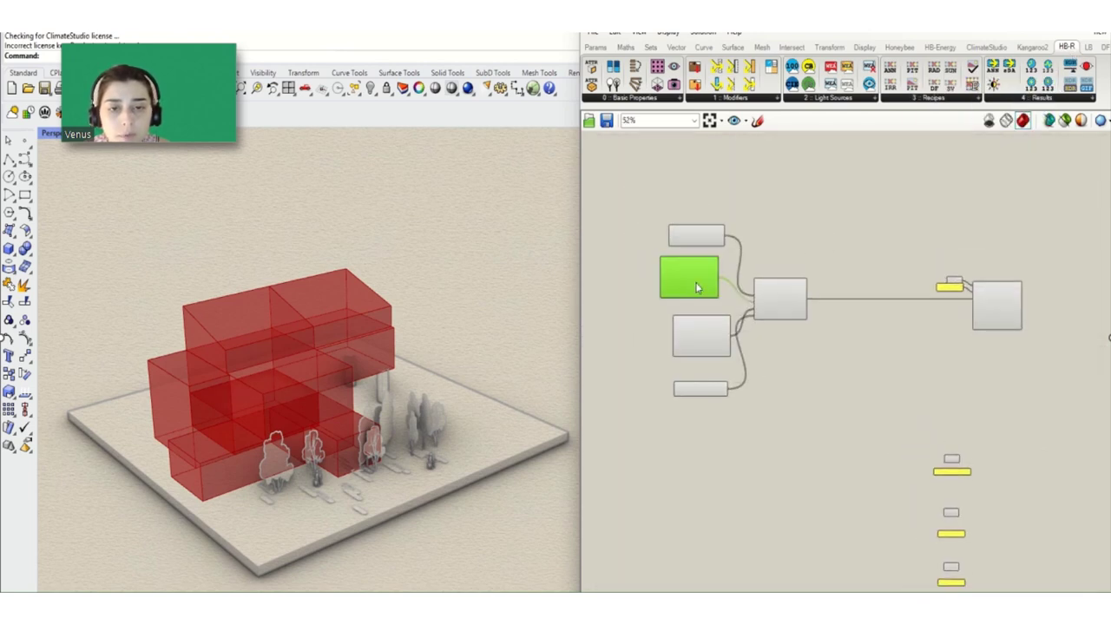
{"action": "left_click_drag", "start_coordinate": [697, 335], "coordinate": [685, 334]}
{"action": "left_click", "coordinate": [700, 386]}
{"action": "left_click_drag", "start_coordinate": [858, 189], "coordinate": [645, 409]}
{"action": "middle_click", "coordinate": [800, 293]}
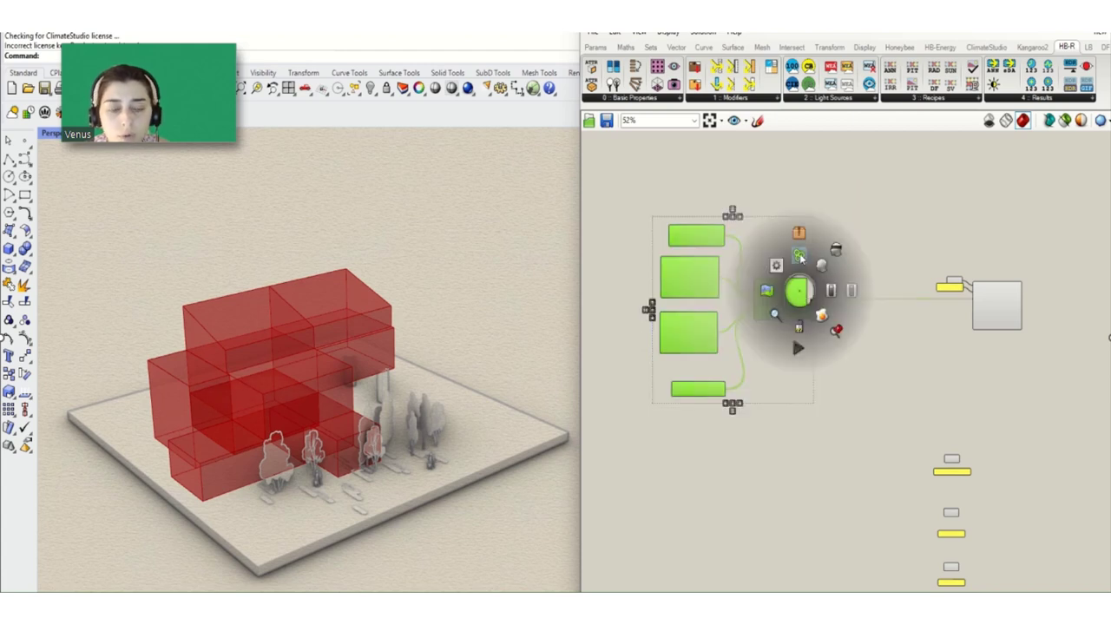
{"action": "left_click", "coordinate": [799, 255]}
{"action": "scroll", "coordinate": [764, 295], "scroll_direction": "up", "scroll_amount": 2}
{"action": "scroll", "coordinate": [695, 313], "scroll_direction": "down", "scroll_amount": 3}
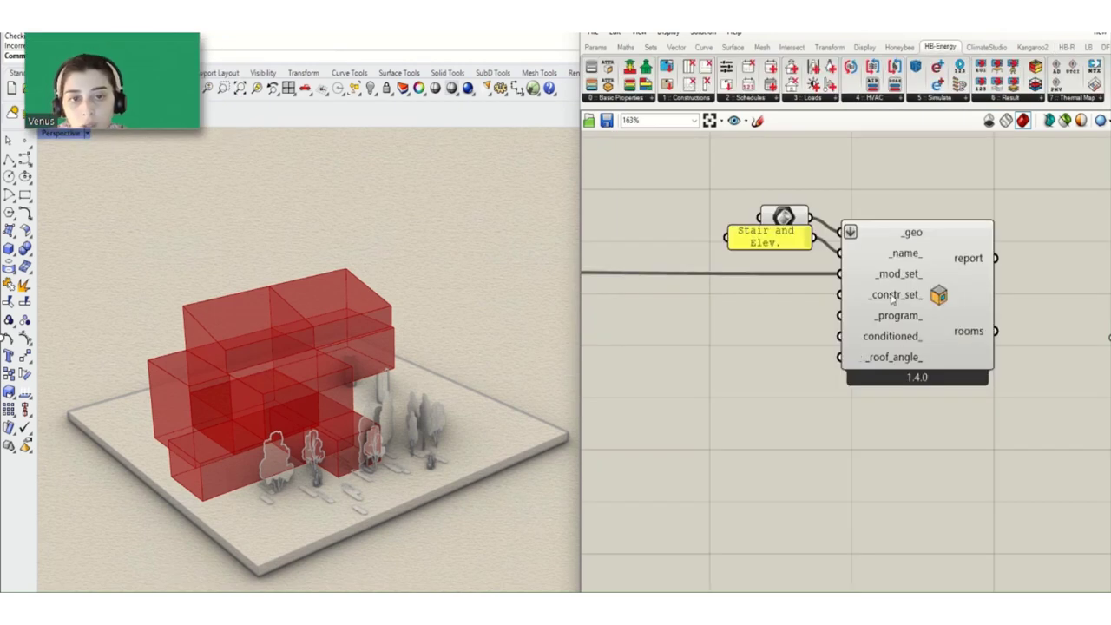
Add an HB Building Vintages list and place it below and beside the purple modifier set group
{"action": "left_click", "coordinate": [689, 98]}
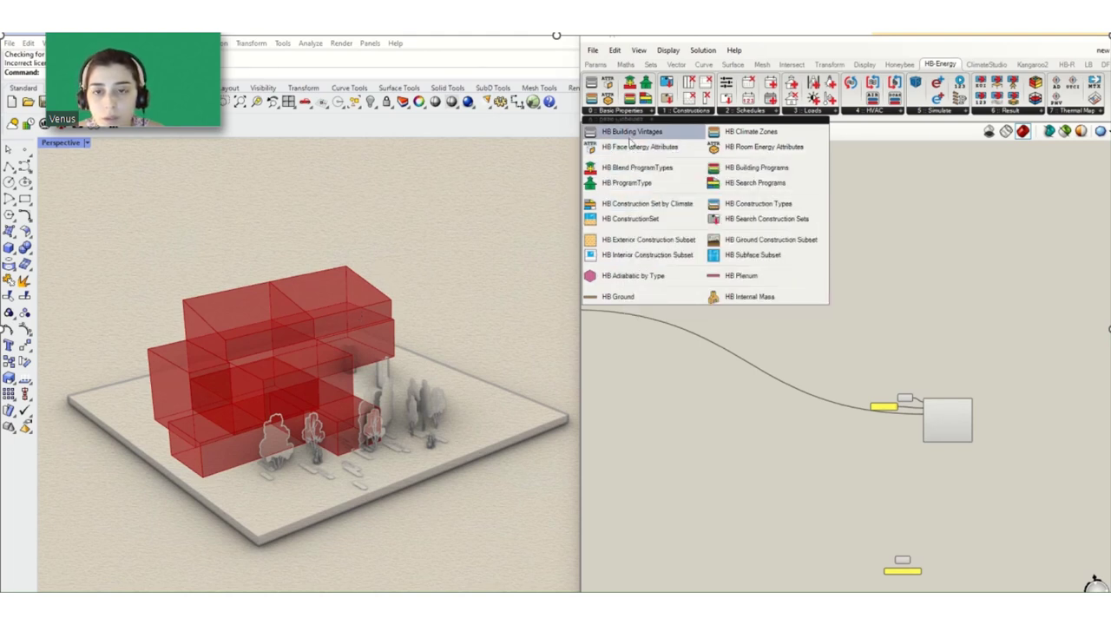
{"action": "left_click", "coordinate": [629, 142]}
{"action": "left_click", "coordinate": [664, 453]}
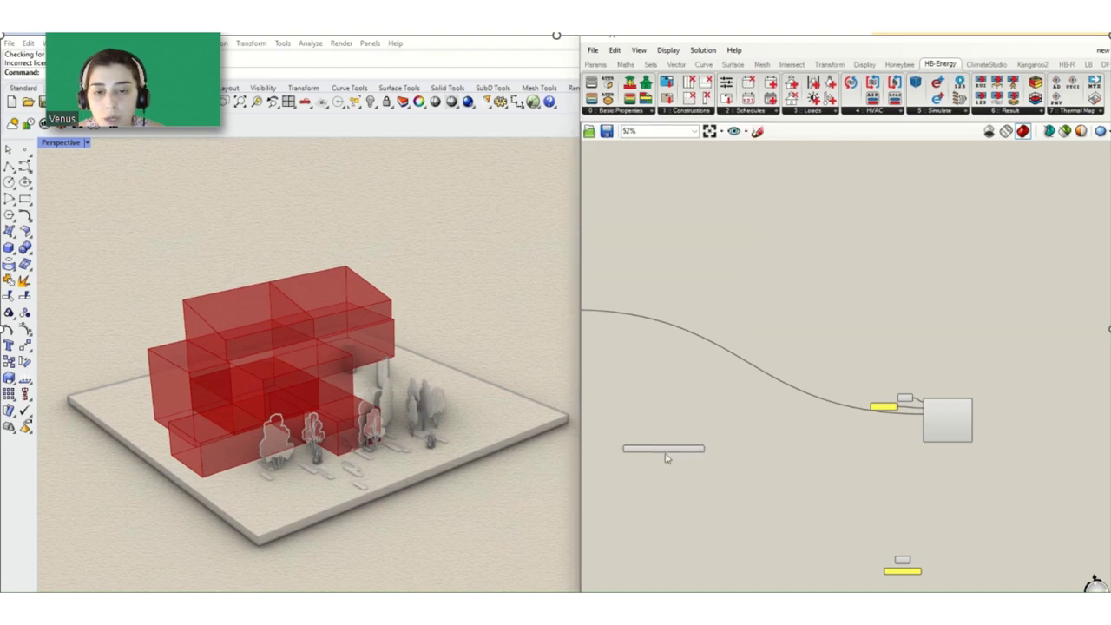
{"action": "scroll", "coordinate": [668, 447], "scroll_direction": "up", "scroll_amount": 3}
{"action": "scroll", "coordinate": [678, 443], "scroll_direction": "down", "scroll_amount": 3}
{"action": "right_click_drag", "start_coordinate": [730, 412], "coordinate": [802, 409]}
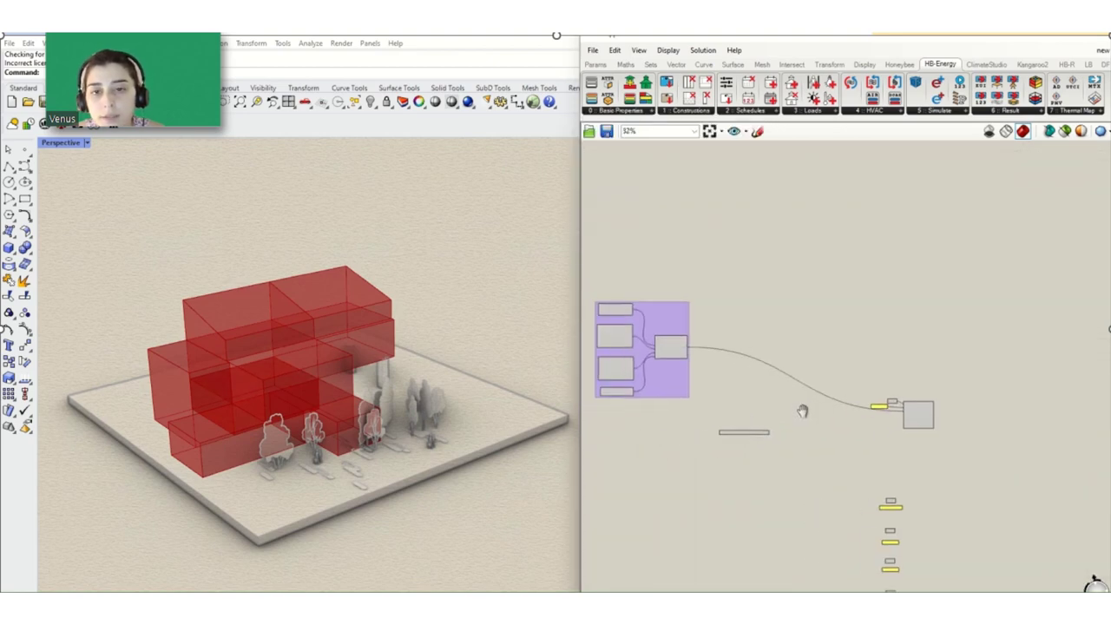
{"action": "scroll", "coordinate": [782, 425], "scroll_direction": "up", "scroll_amount": 2}
{"action": "left_click", "coordinate": [771, 430]}
{"action": "left_click_drag", "start_coordinate": [771, 431], "coordinate": [757, 412]}
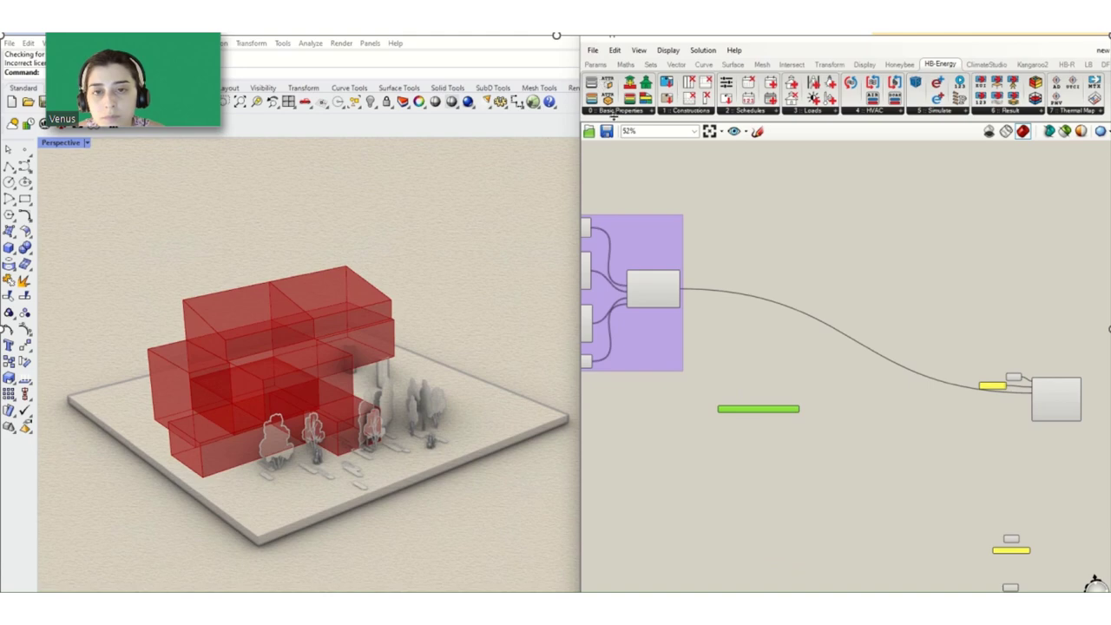
Add an HB Construction Set by Climate component beside the vintages list and connect its constr_set output to the room's _constr_set_ input
{"action": "left_click", "coordinate": [614, 115]}
{"action": "left_click", "coordinate": [652, 226]}
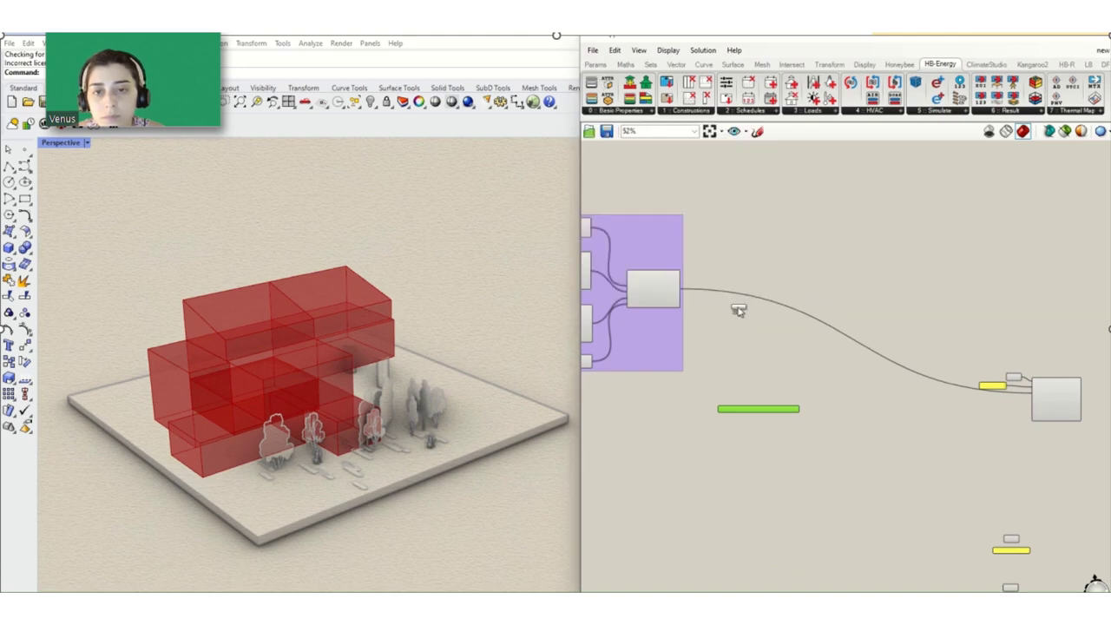
{"action": "left_click", "coordinate": [835, 420]}
{"action": "scroll", "coordinate": [860, 426], "scroll_direction": "up", "scroll_amount": 3}
{"action": "scroll", "coordinate": [821, 422], "scroll_direction": "down", "scroll_amount": 3}
{"action": "scroll", "coordinate": [776, 410], "scroll_direction": "up", "scroll_amount": 3}
{"action": "scroll", "coordinate": [839, 417], "scroll_direction": "down", "scroll_amount": 4}
{"action": "left_click_drag", "start_coordinate": [839, 417], "coordinate": [948, 408]}
{"action": "scroll", "coordinate": [949, 408], "scroll_direction": "up", "scroll_amount": 1}
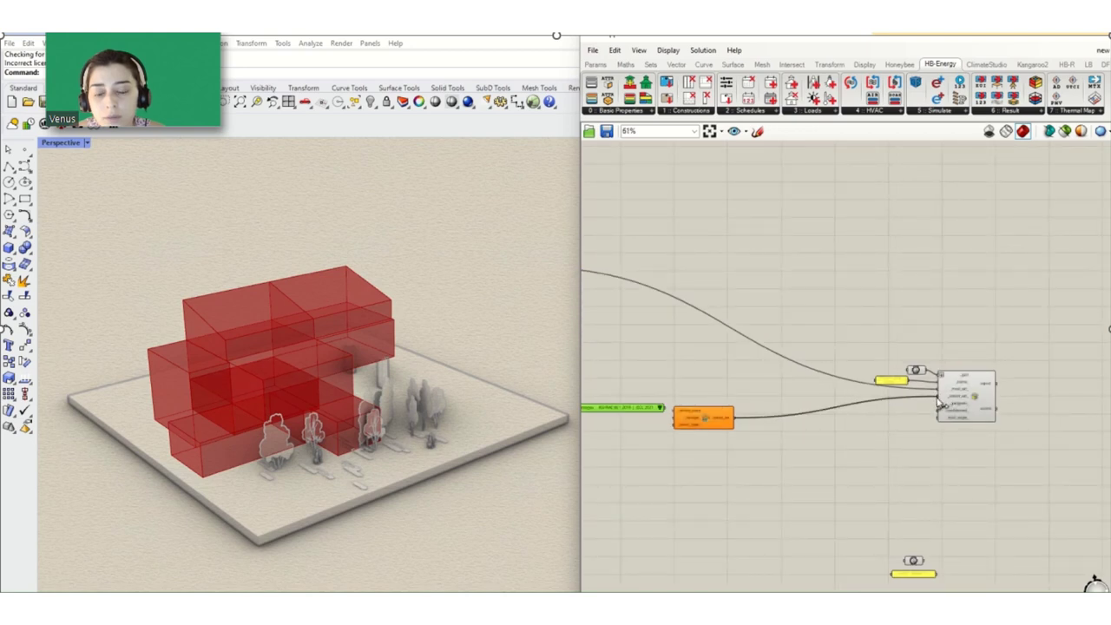
{"action": "scroll", "coordinate": [947, 406], "scroll_direction": "up", "scroll_amount": 3}
{"action": "scroll", "coordinate": [934, 405], "scroll_direction": "down", "scroll_amount": 4}
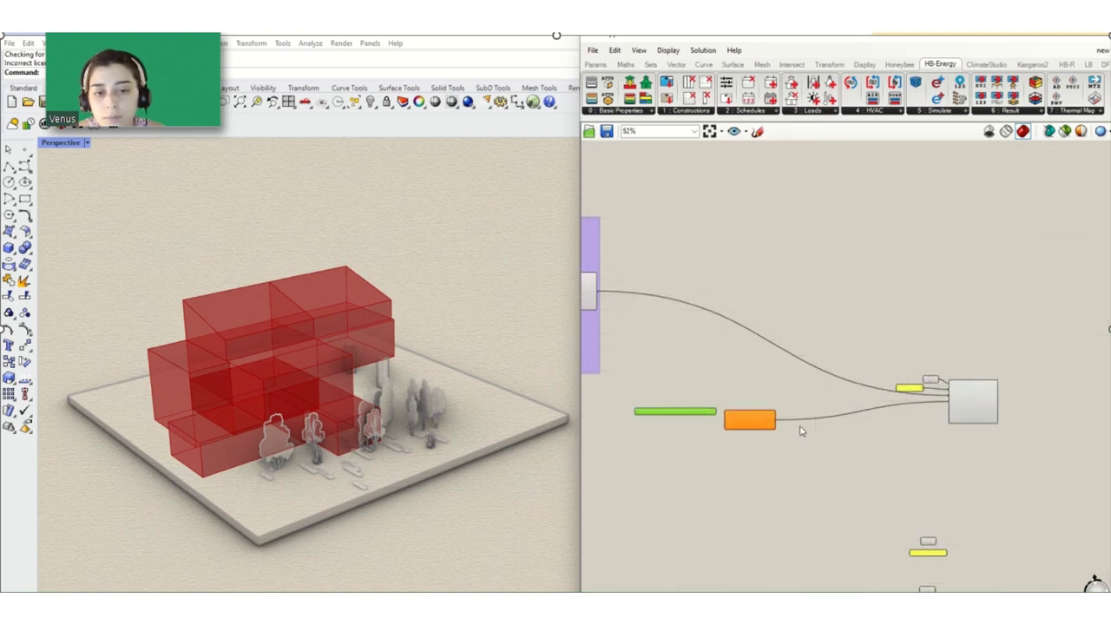
Move the vintages list and the HB Construction Set by Climate component together to directly below the modifier set group
{"action": "right_click_drag", "start_coordinate": [799, 427], "coordinate": [1055, 336]}
{"action": "left_click_drag", "start_coordinate": [1049, 318], "coordinate": [935, 361]}
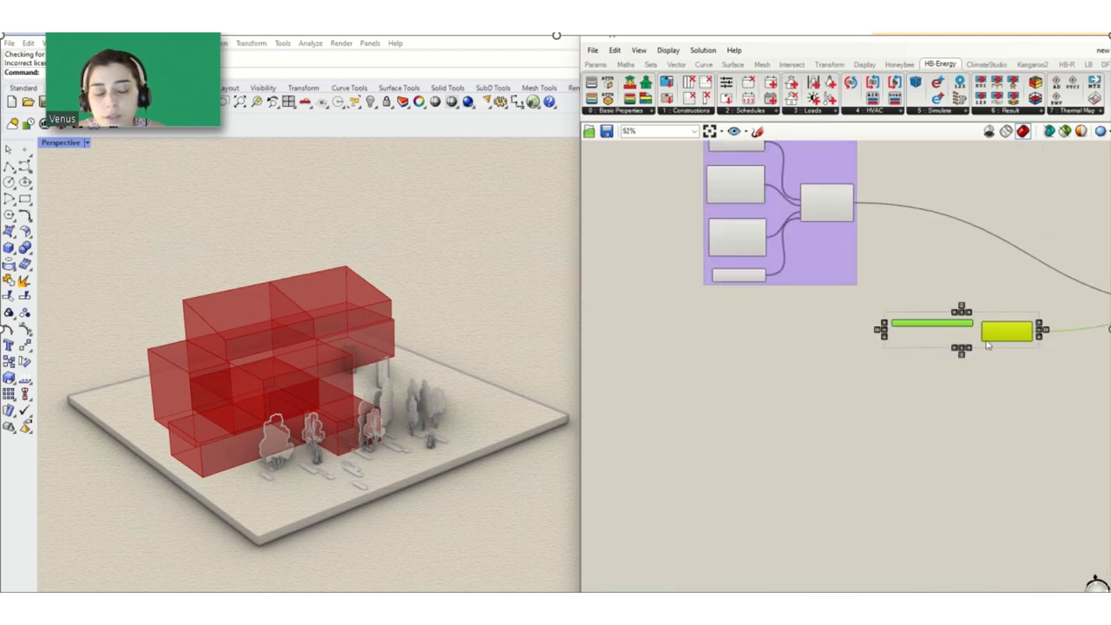
{"action": "left_click_drag", "start_coordinate": [996, 330], "coordinate": [781, 330]}
{"action": "scroll", "coordinate": [792, 389], "scroll_direction": "up", "scroll_amount": 2}
{"action": "left_click", "coordinate": [779, 376]}
{"action": "scroll", "coordinate": [720, 303], "scroll_direction": "up", "scroll_amount": 2}
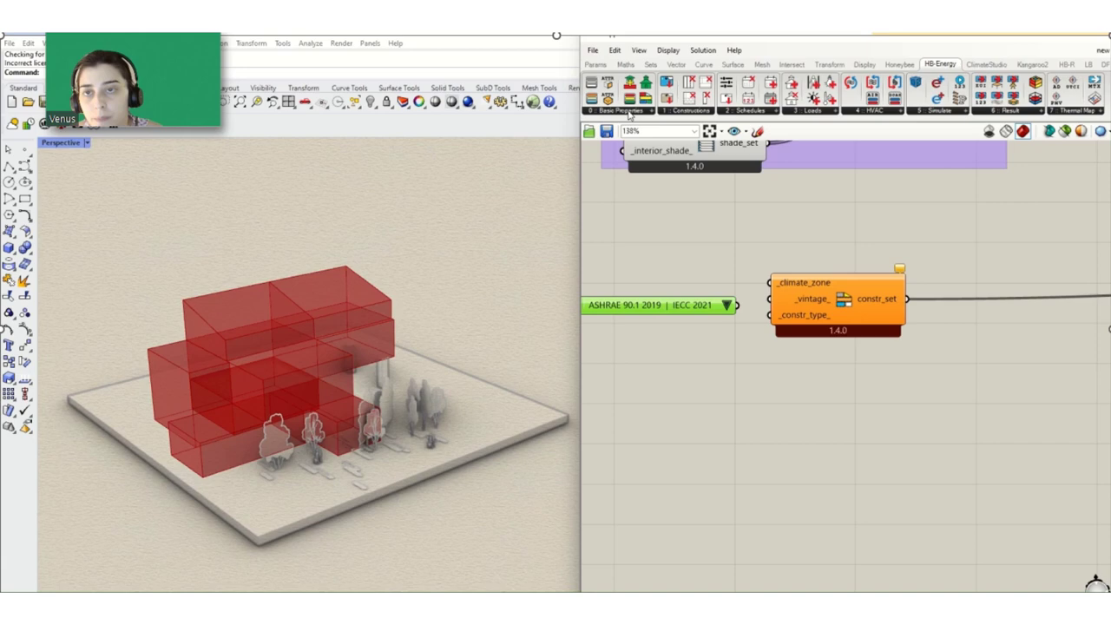
Place an HB Building Vintages list with an HB Construction Set by Climate component next to it
{"action": "left_click", "coordinate": [630, 111]}
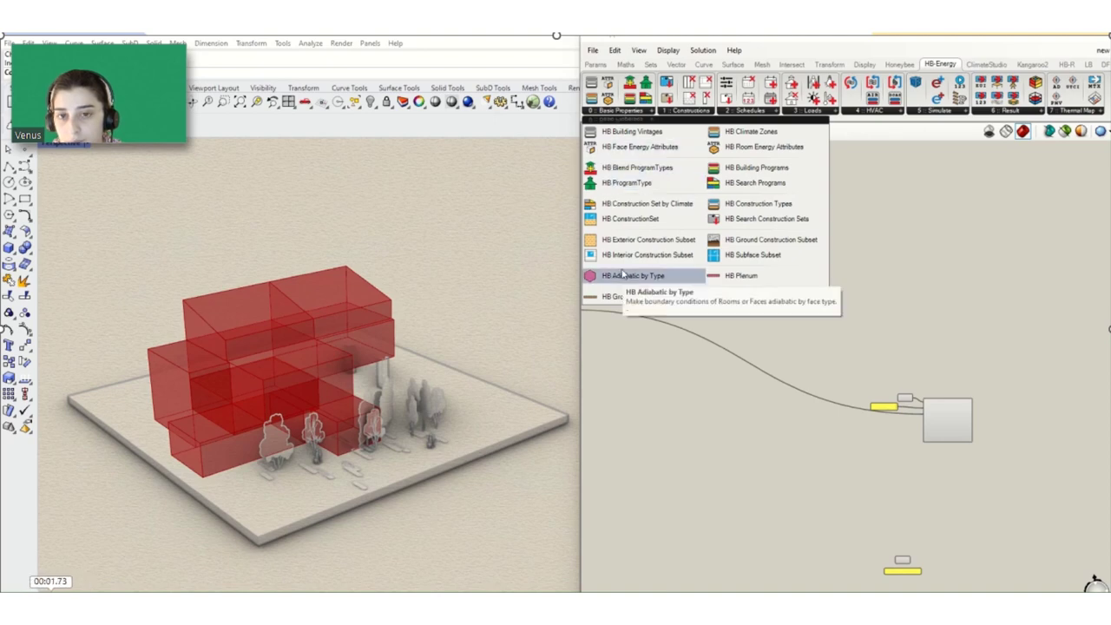
{"action": "left_click", "coordinate": [631, 132]}
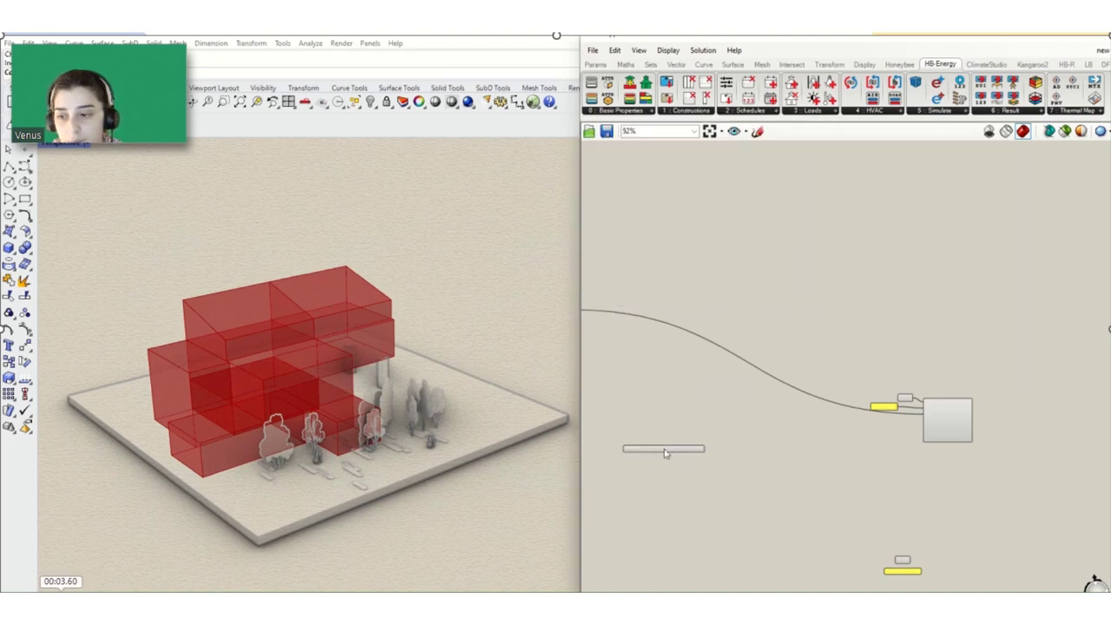
{"action": "left_click", "coordinate": [669, 448]}
{"action": "left_click", "coordinate": [868, 425]}
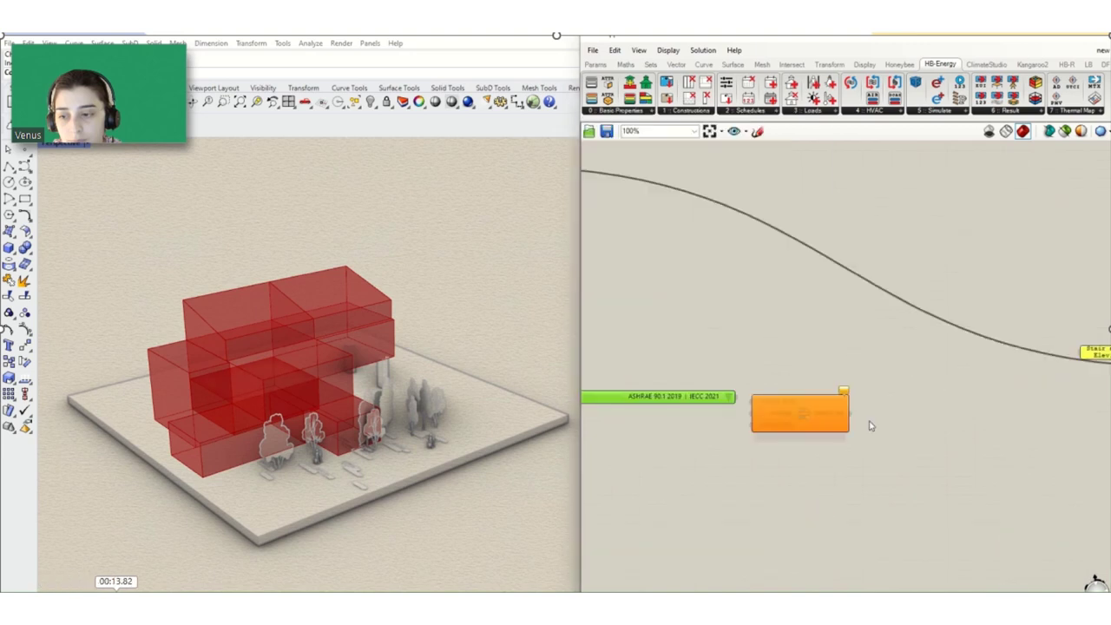
Add an HB Climate Zones list just above the building vintages list
{"action": "left_click_drag", "start_coordinate": [687, 301], "coordinate": [769, 293]}
{"action": "left_click", "coordinate": [608, 111]}
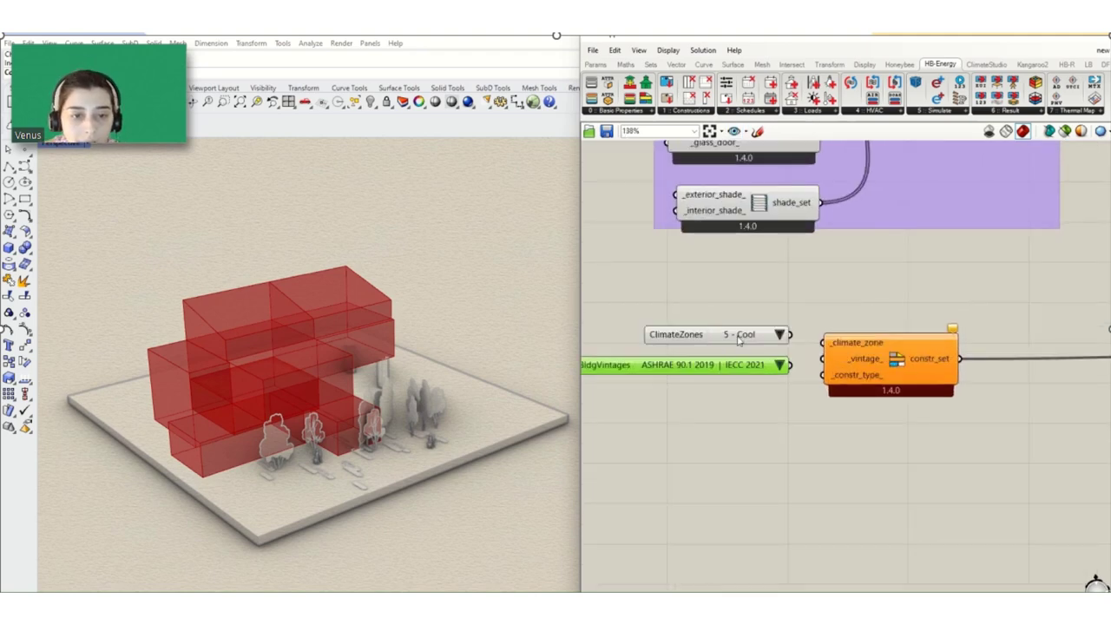
{"action": "left_click", "coordinate": [733, 339]}
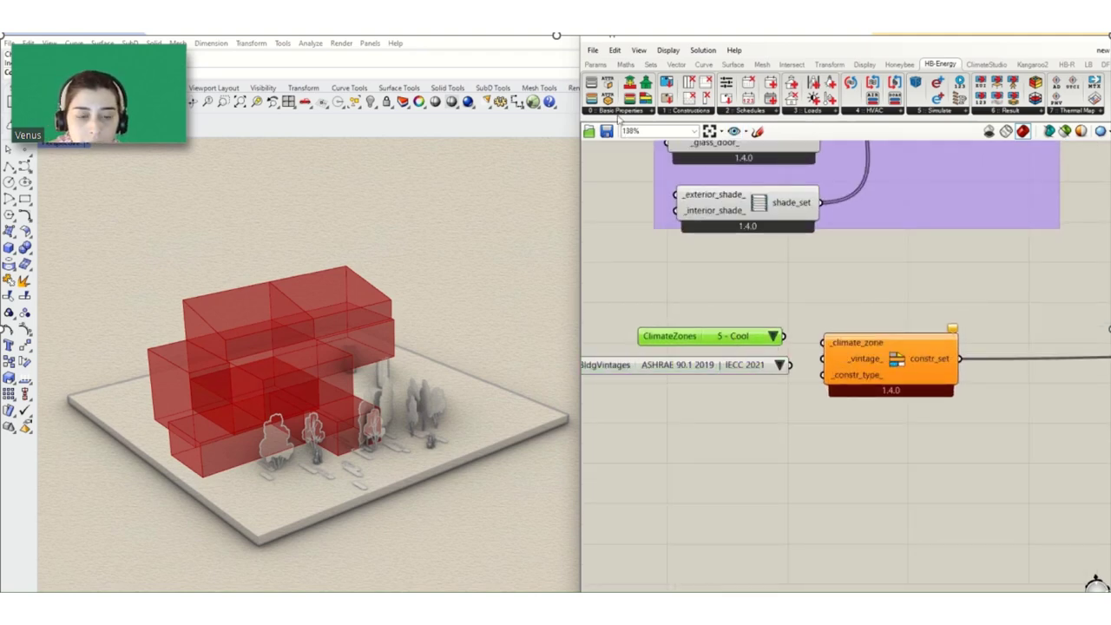
Add an HB Construction Types list just below the building vintages list
{"action": "left_click", "coordinate": [625, 113]}
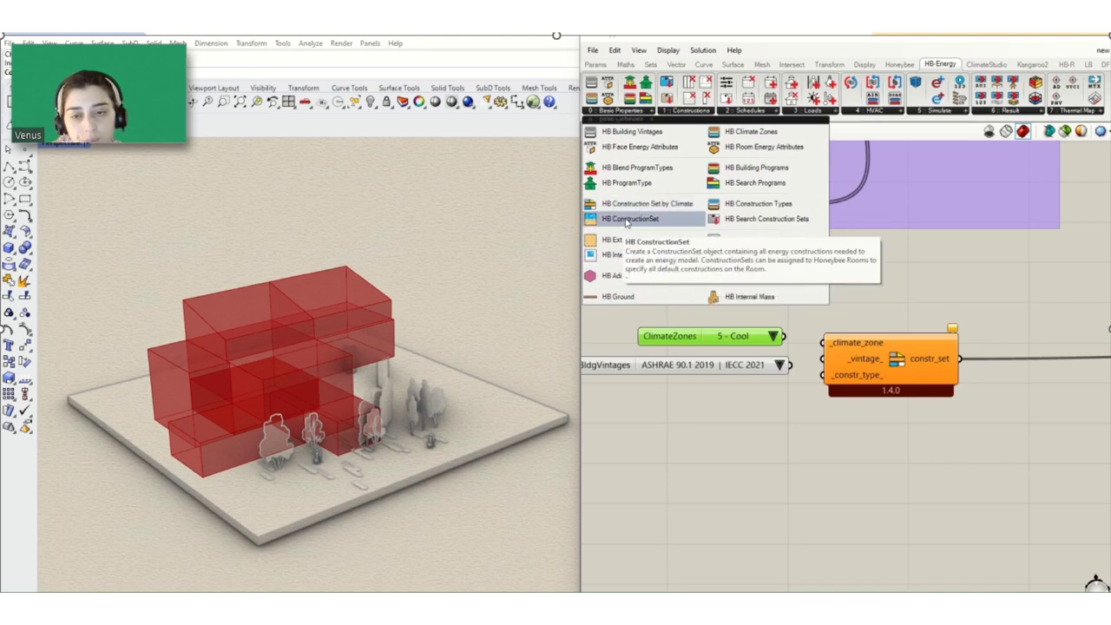
{"action": "left_click", "coordinate": [735, 203]}
{"action": "left_click", "coordinate": [690, 395]}
{"action": "scroll", "coordinate": [807, 423], "scroll_direction": "down", "scroll_amount": 2}
{"action": "scroll", "coordinate": [808, 423], "scroll_direction": "up", "scroll_amount": 2}
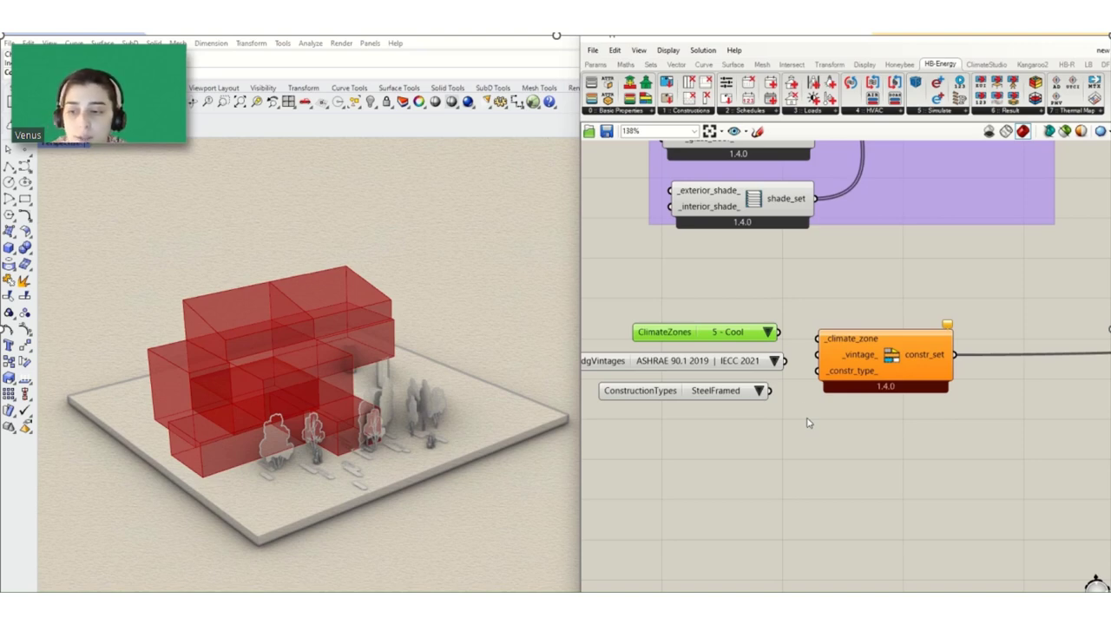
Set the ClimateZones list to 3 - Warm and connect it to the _climate_zone input of HB Construction Set by Climate
{"action": "left_click", "coordinate": [768, 332]}
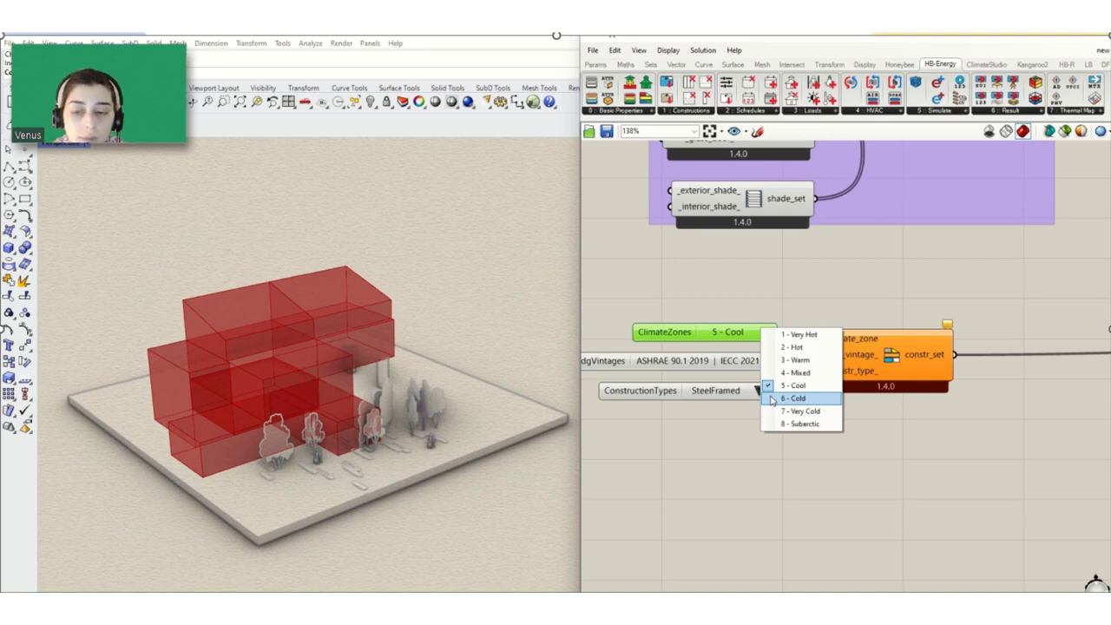
{"action": "left_click", "coordinate": [774, 359]}
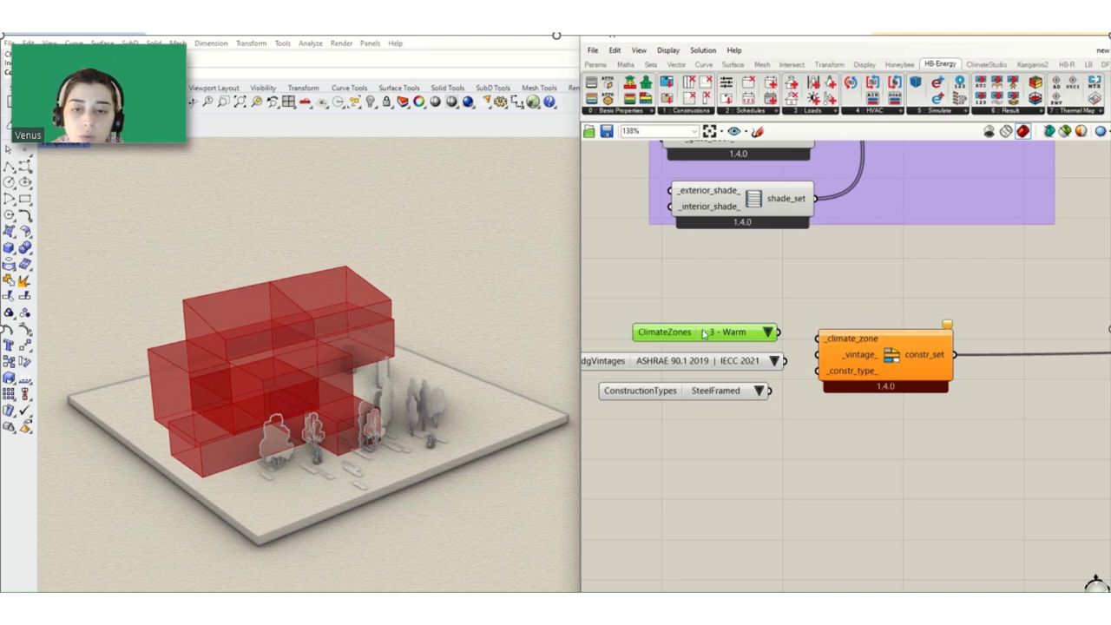
{"action": "left_click_drag", "start_coordinate": [703, 332], "coordinate": [653, 320]}
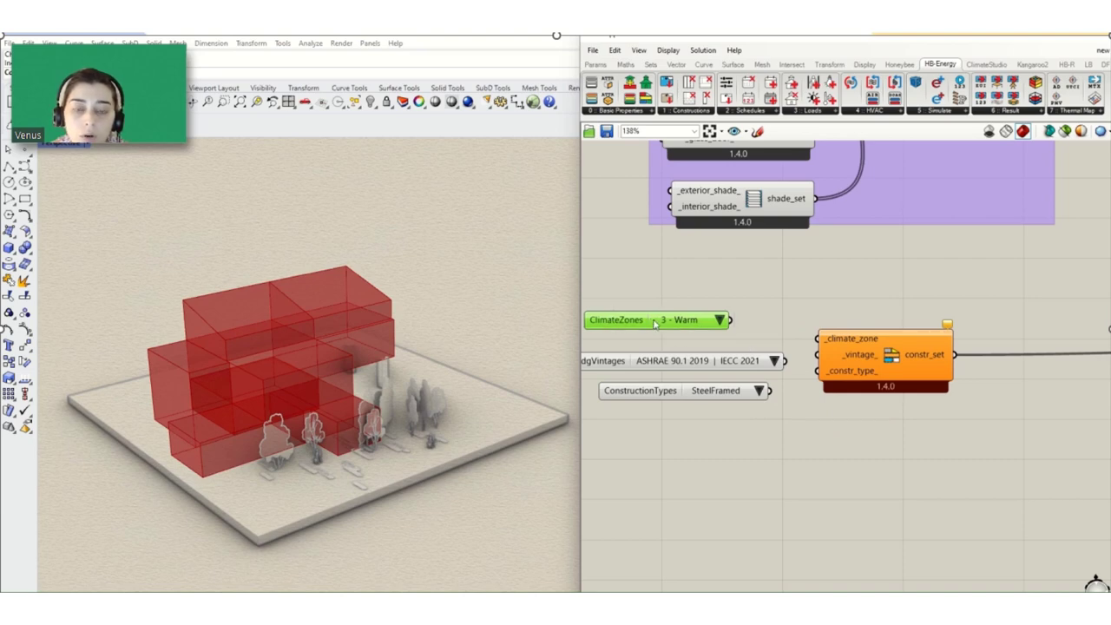
{"action": "left_click_drag", "start_coordinate": [735, 323], "coordinate": [818, 338]}
{"action": "left_click", "coordinate": [726, 330]}
{"action": "left_click", "coordinate": [783, 304]}
{"action": "left_click_drag", "start_coordinate": [634, 333], "coordinate": [657, 332]}
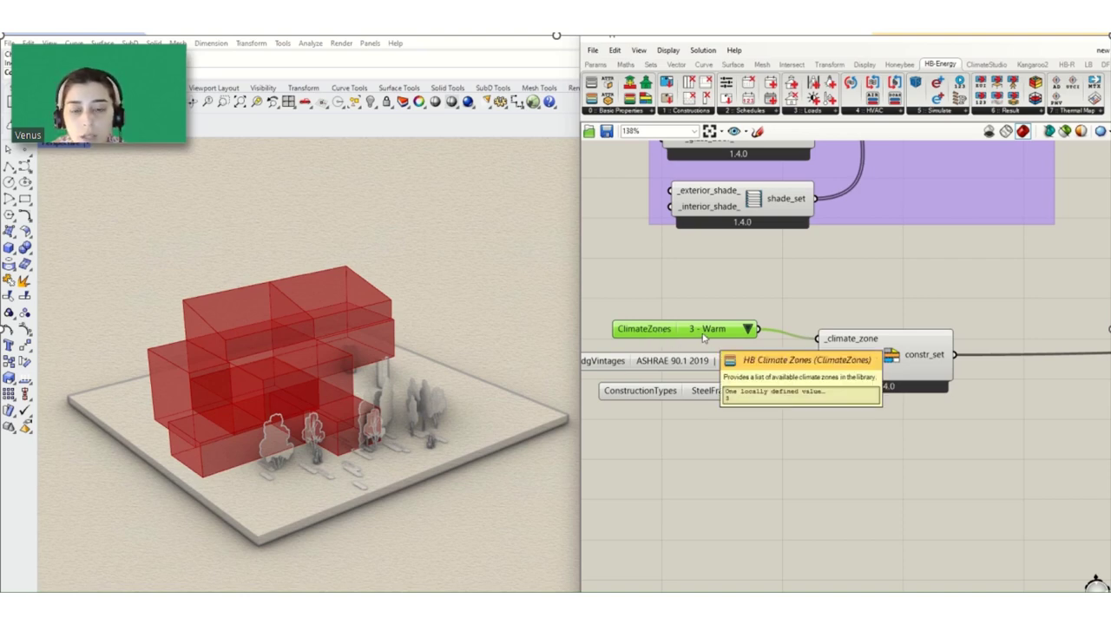
{"action": "left_click", "coordinate": [747, 330]}
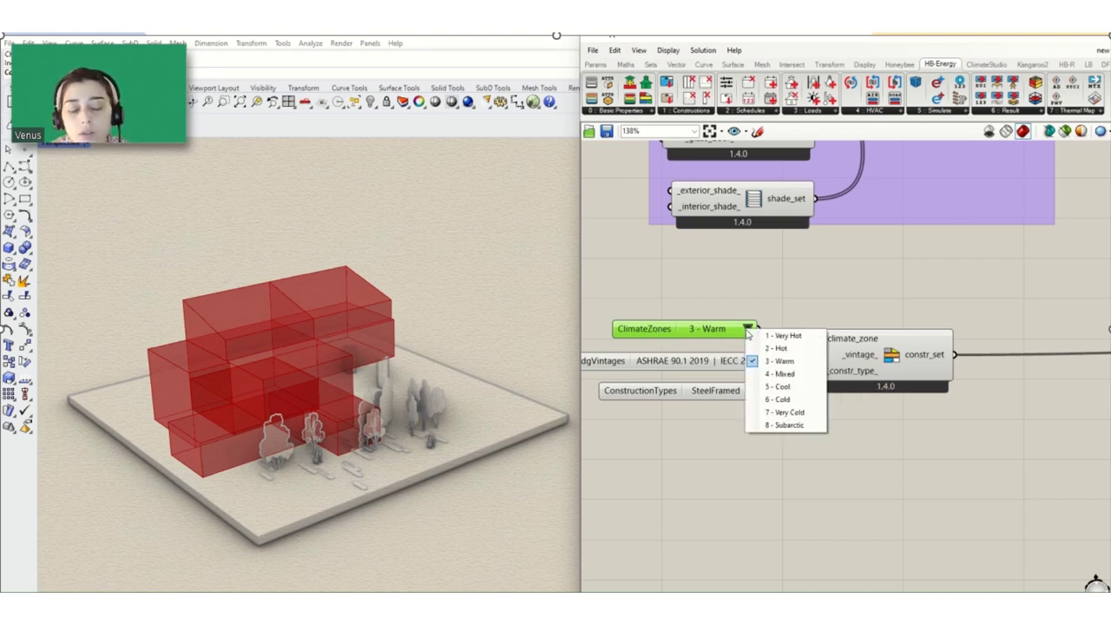
{"action": "left_click", "coordinate": [847, 344]}
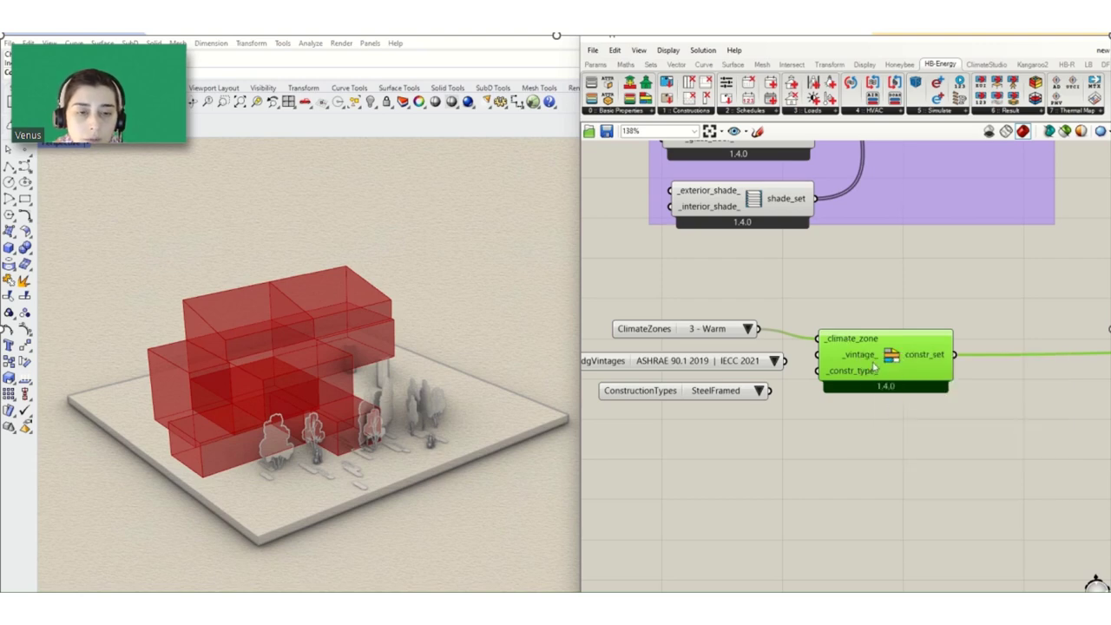
Keep the BldgVintages list at ASHRAE 90.1 2019 | IECC 2021 and connect it to the _vintage_ input of HB Construction Set by Climate
{"action": "left_click", "coordinate": [712, 332]}
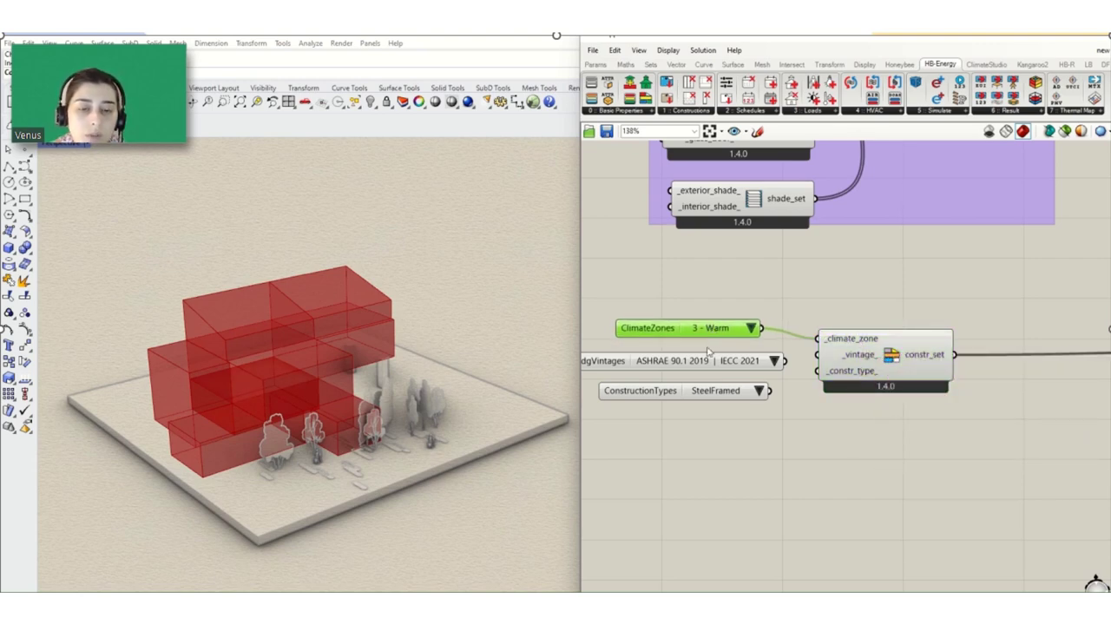
{"action": "left_click", "coordinate": [709, 361]}
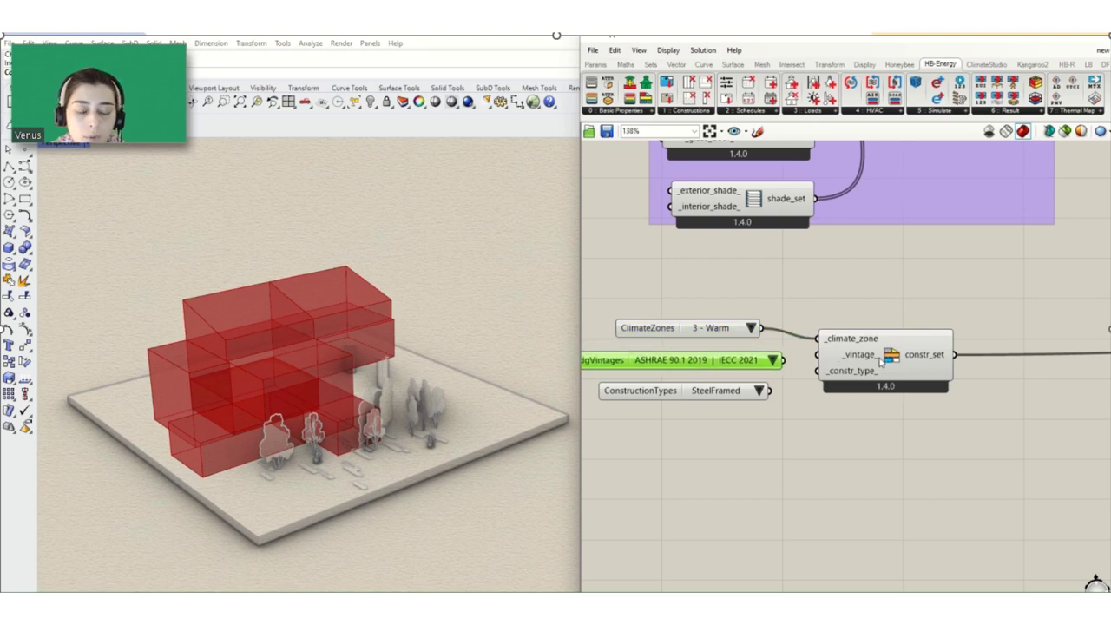
{"action": "mouse_move", "coordinate": [851, 360]}
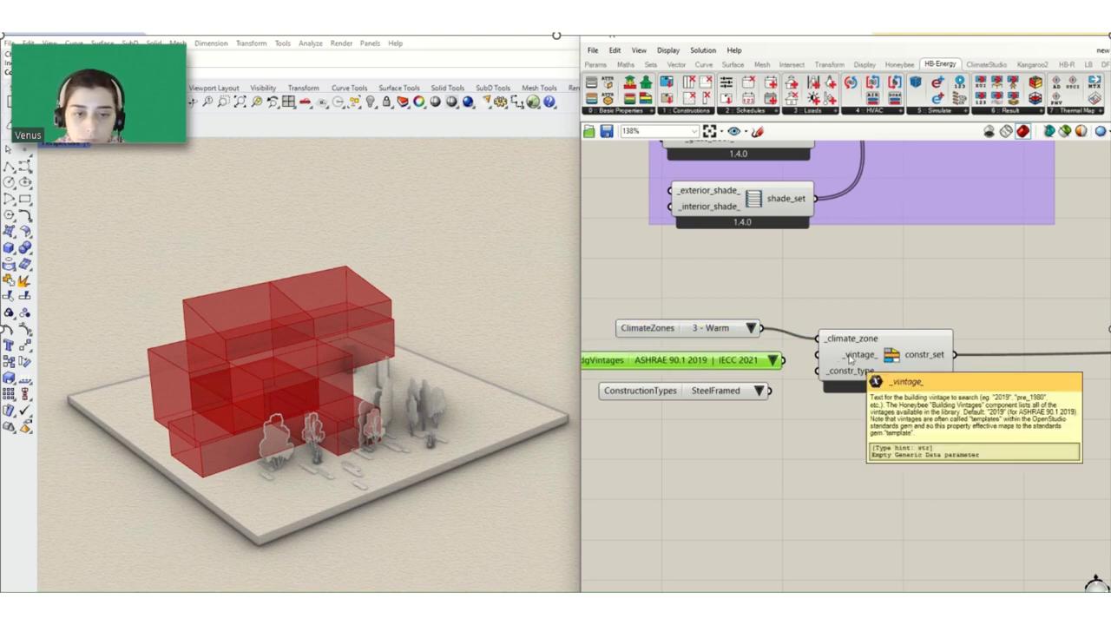
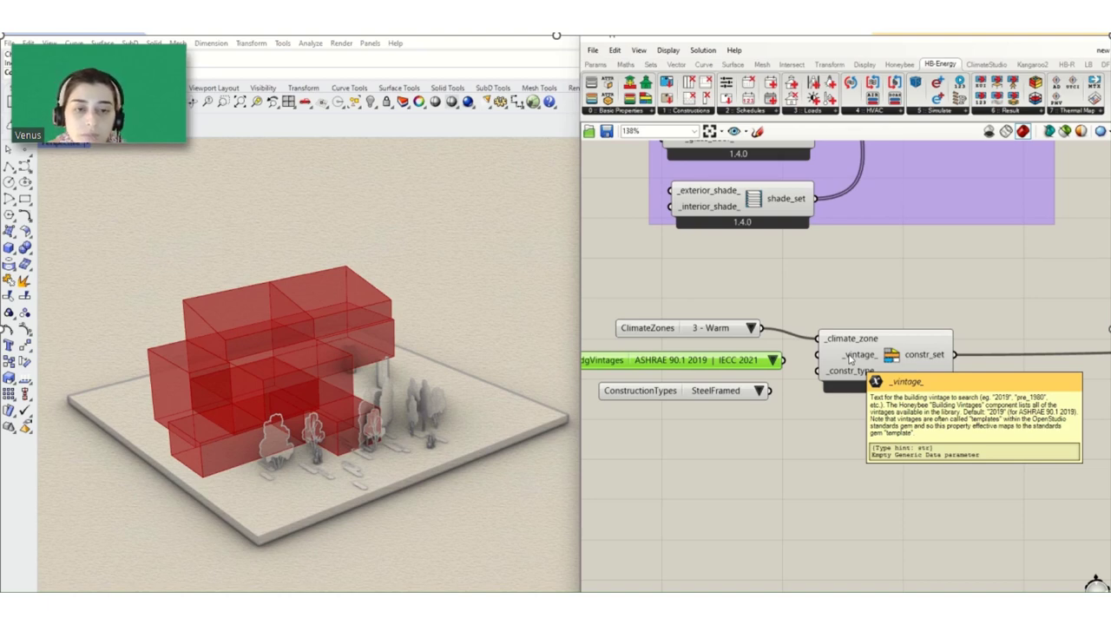
{"action": "left_click", "coordinate": [774, 361]}
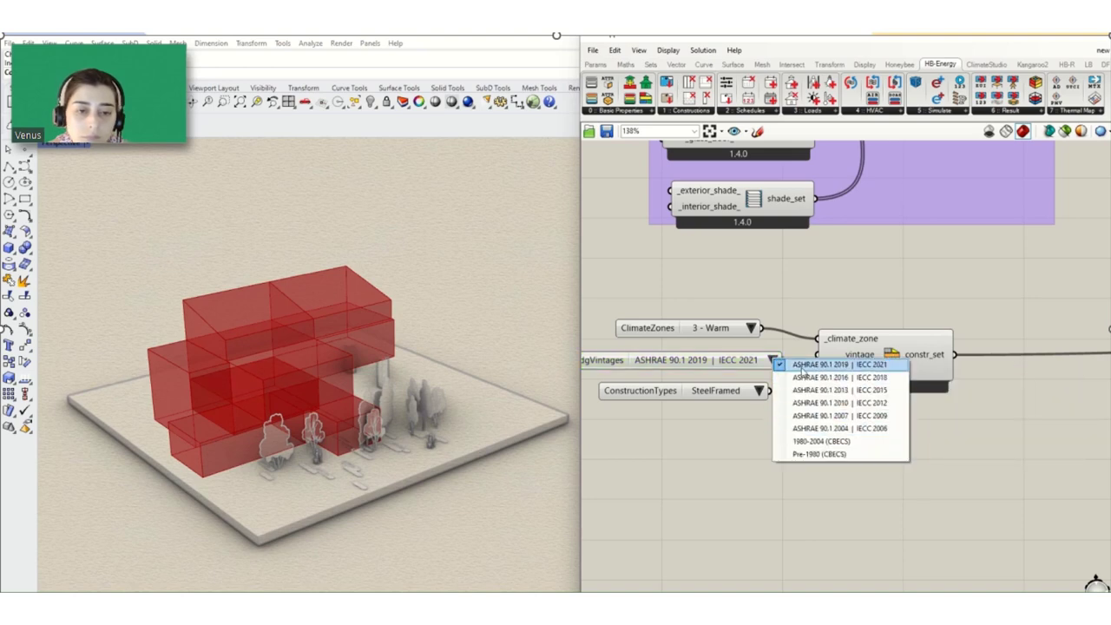
{"action": "left_click", "coordinate": [803, 365]}
{"action": "left_click_drag", "start_coordinate": [749, 364], "coordinate": [816, 355]}
{"action": "left_click", "coordinate": [817, 438]}
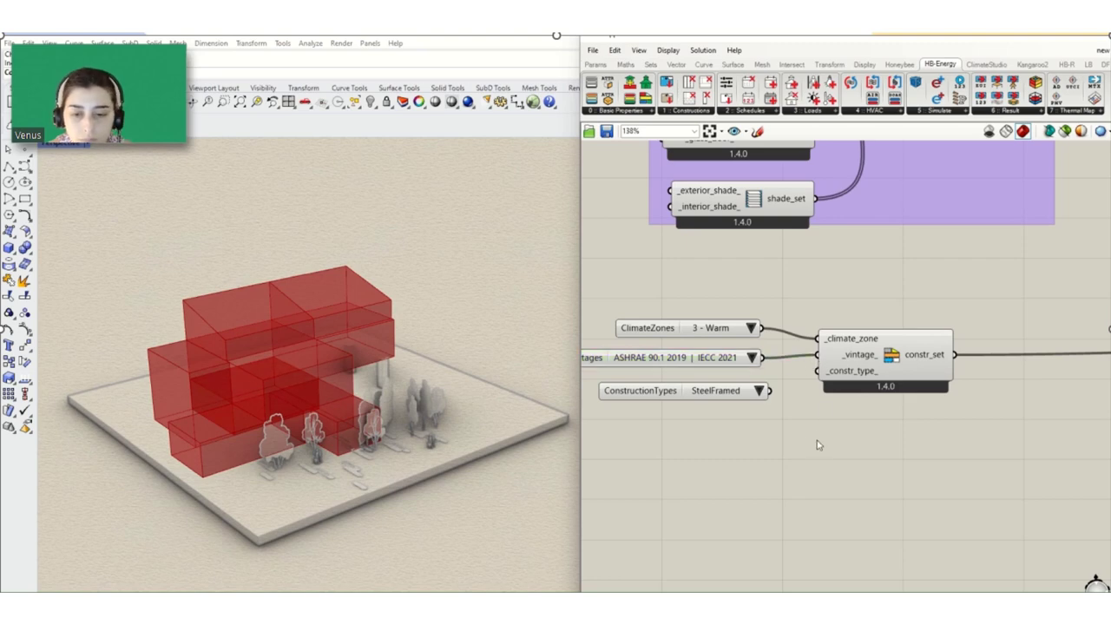
Set the ConstructionTypes list to Metal Building and connect it to the _constr_type_ input of HB Construction Set by Climate
{"action": "left_click", "coordinate": [710, 396]}
{"action": "left_click_drag", "start_coordinate": [710, 404], "coordinate": [701, 402]}
{"action": "left_click", "coordinate": [749, 392]}
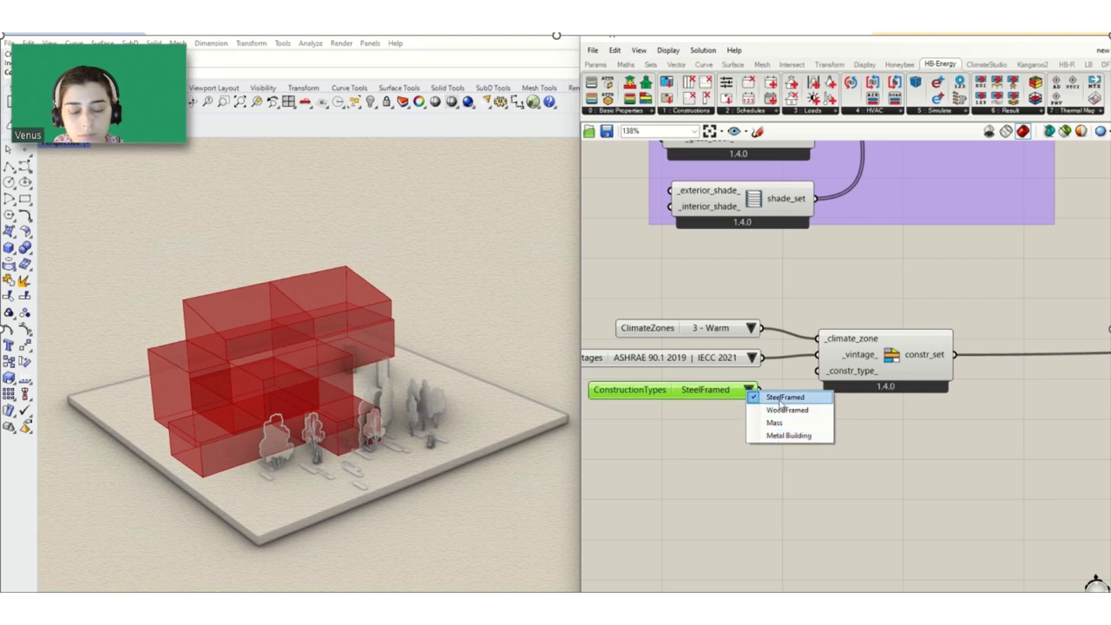
{"action": "left_click", "coordinate": [788, 435]}
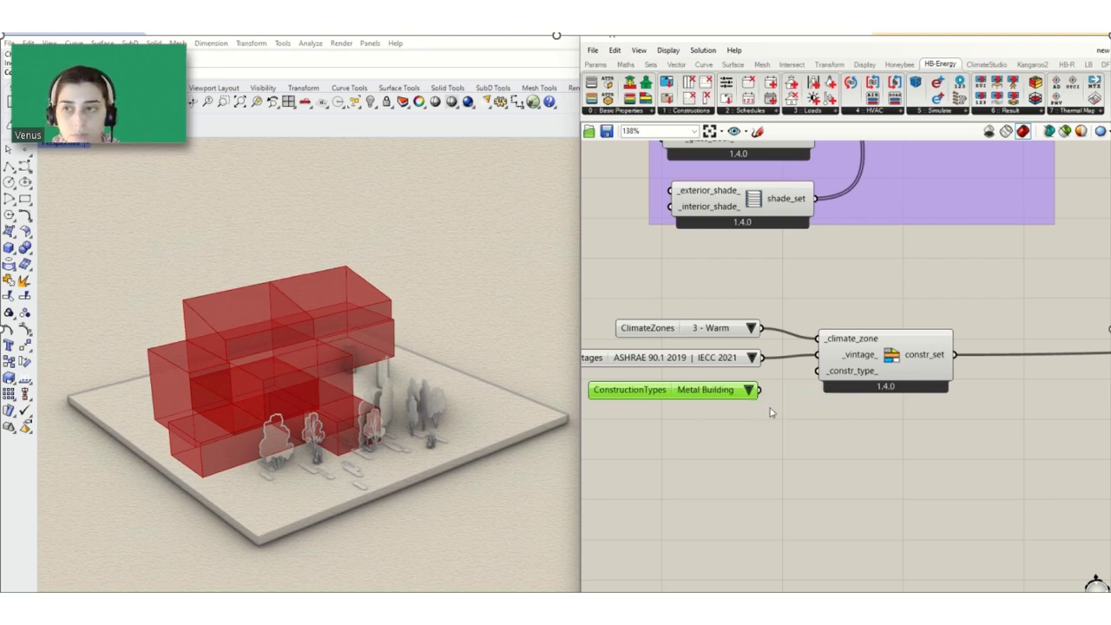
{"action": "left_click_drag", "start_coordinate": [760, 390], "coordinate": [817, 371]}
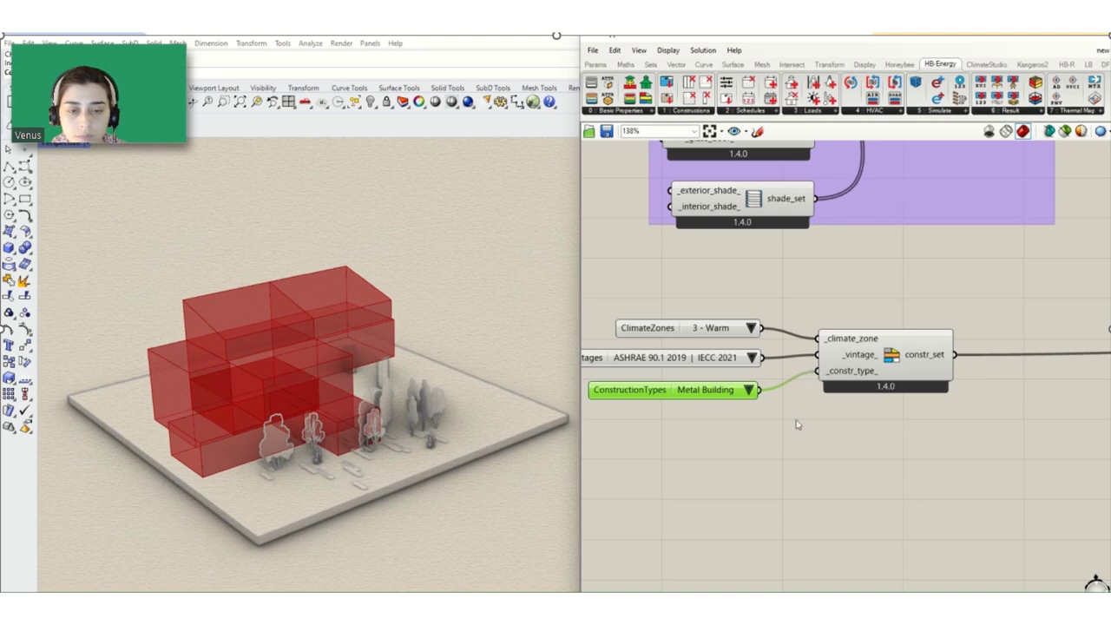
{"action": "left_click", "coordinate": [797, 425]}
Place an HB Search Programs component below the construction set wire leading to the Stair and Elev. room component
{"action": "scroll", "coordinate": [804, 408], "scroll_direction": "down", "scroll_amount": 4}
{"action": "scroll", "coordinate": [822, 365], "scroll_direction": "up", "scroll_amount": 3}
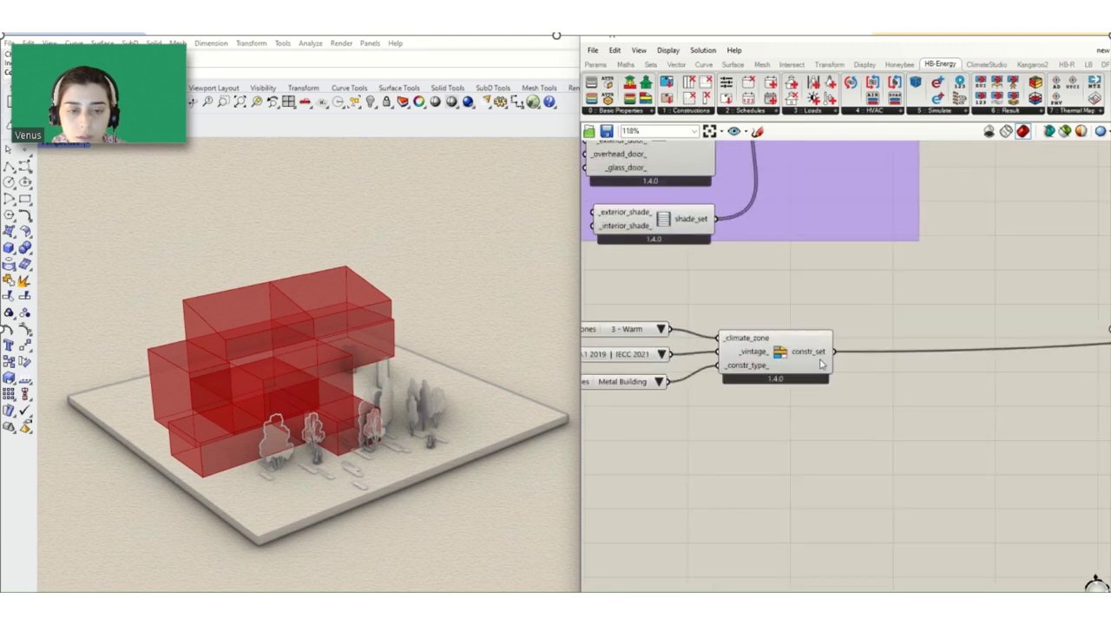
{"action": "mouse_move", "coordinate": [822, 365]}
{"action": "scroll", "coordinate": [822, 365], "scroll_direction": "down", "scroll_amount": 3}
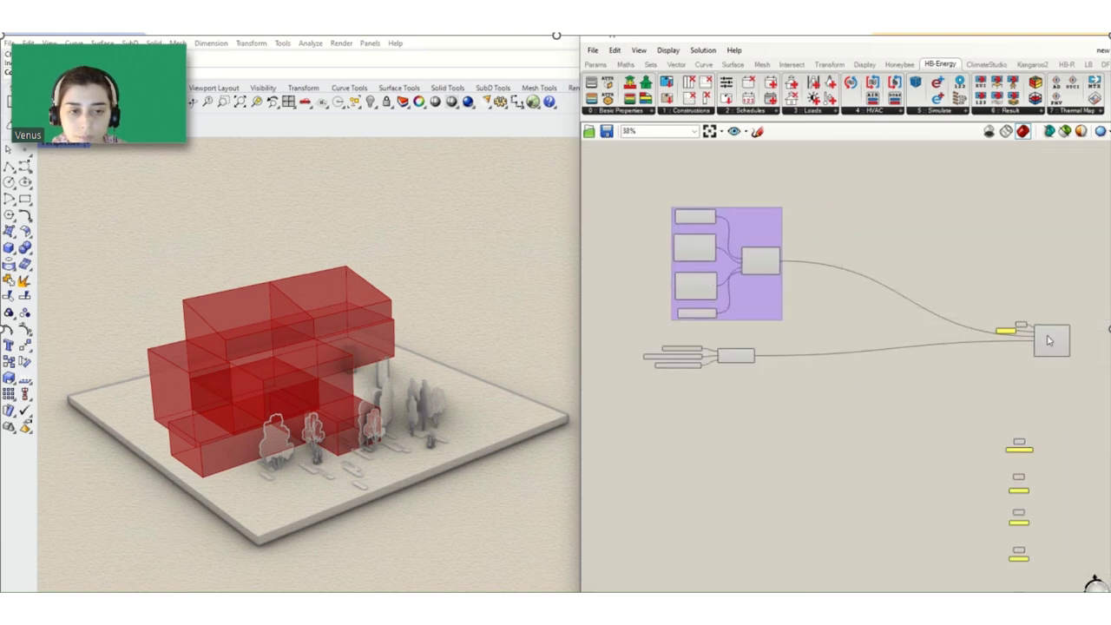
{"action": "scroll", "coordinate": [1039, 342], "scroll_direction": "up", "scroll_amount": 3}
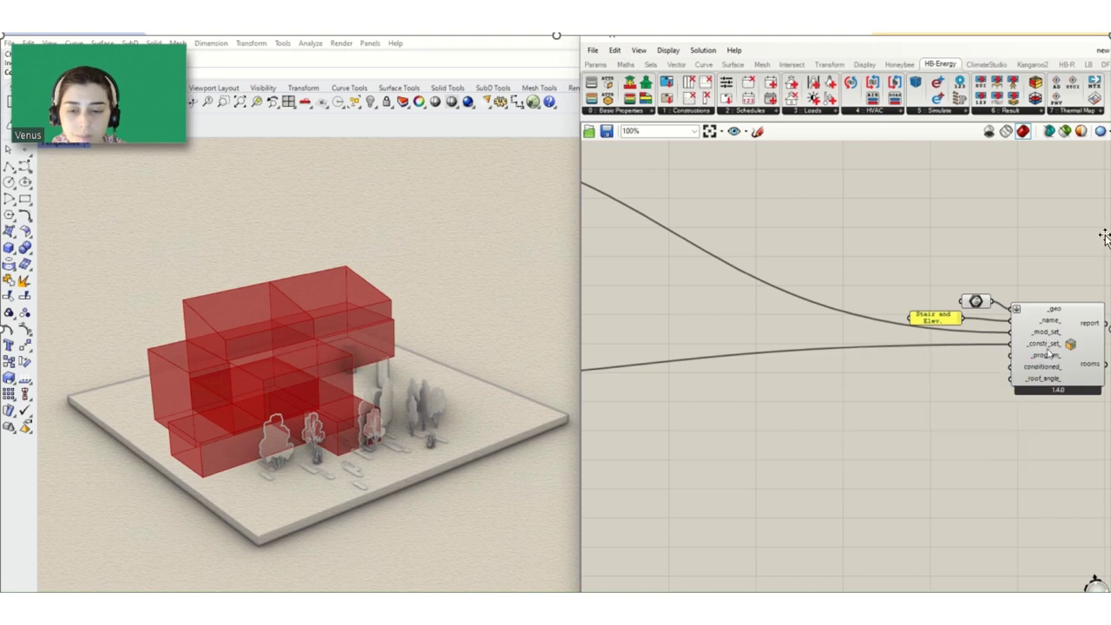
{"action": "left_click", "coordinate": [627, 111]}
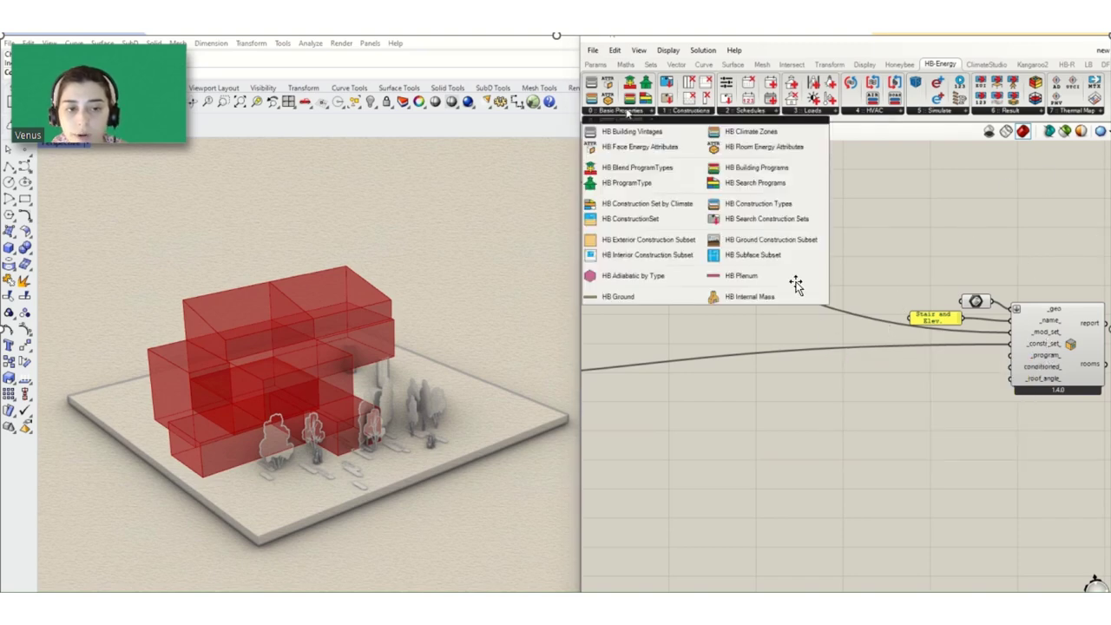
{"action": "left_click", "coordinate": [755, 182]}
{"action": "left_click", "coordinate": [679, 437]}
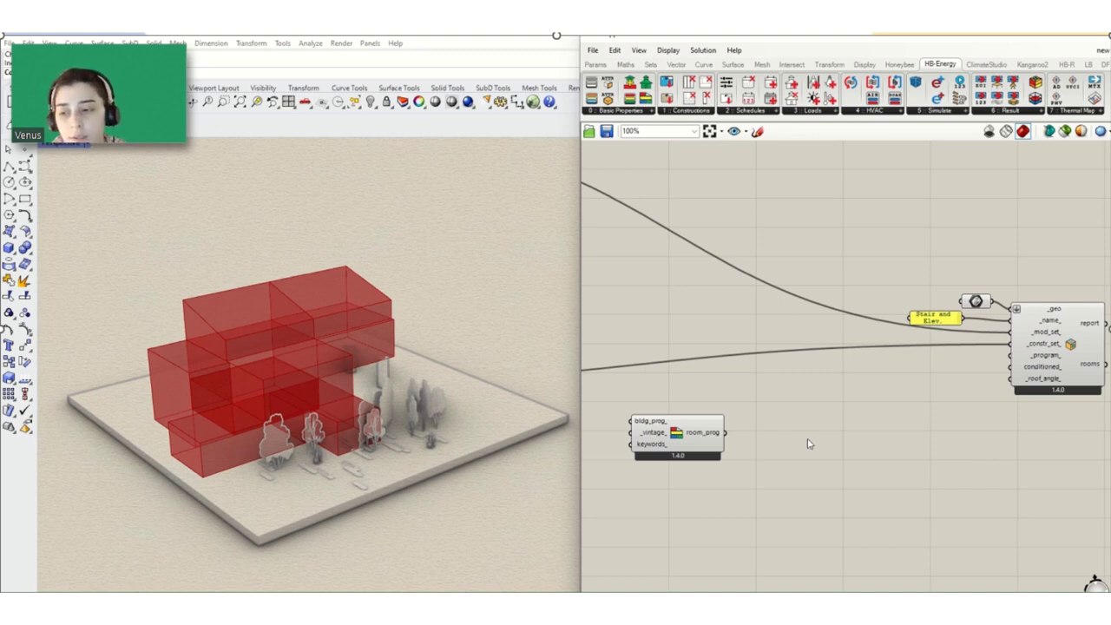
{"action": "right_click_drag", "start_coordinate": [720, 444], "coordinate": [862, 425]}
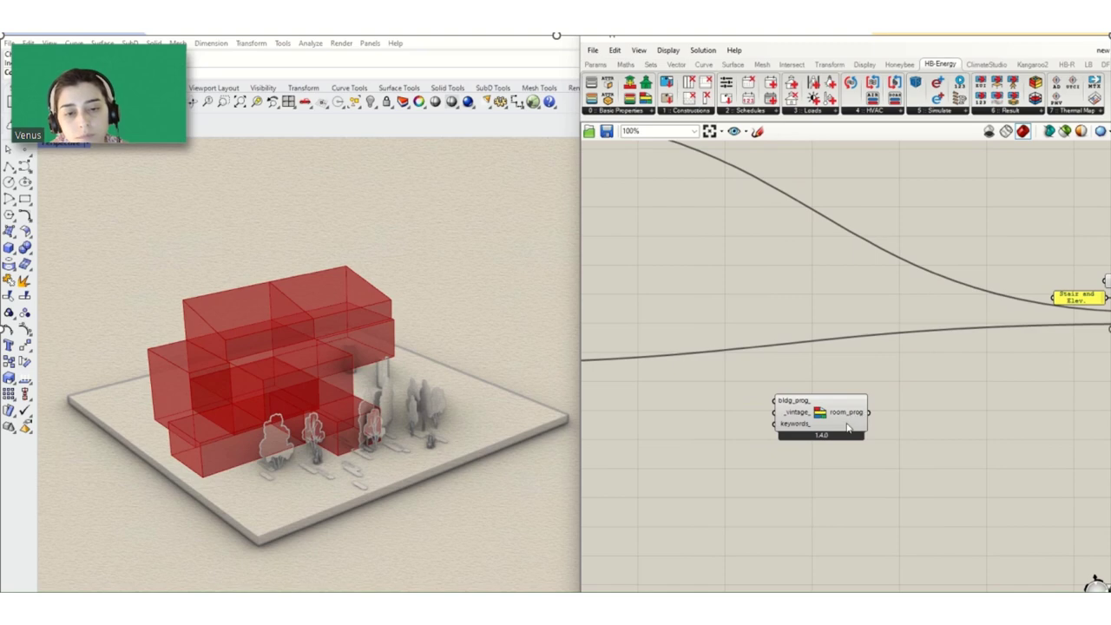
{"action": "left_click_drag", "start_coordinate": [860, 426], "coordinate": [805, 445]}
{"action": "scroll", "coordinate": [805, 446], "scroll_direction": "down", "scroll_amount": 3}
{"action": "right_click_drag", "start_coordinate": [938, 387], "coordinate": [962, 377]}
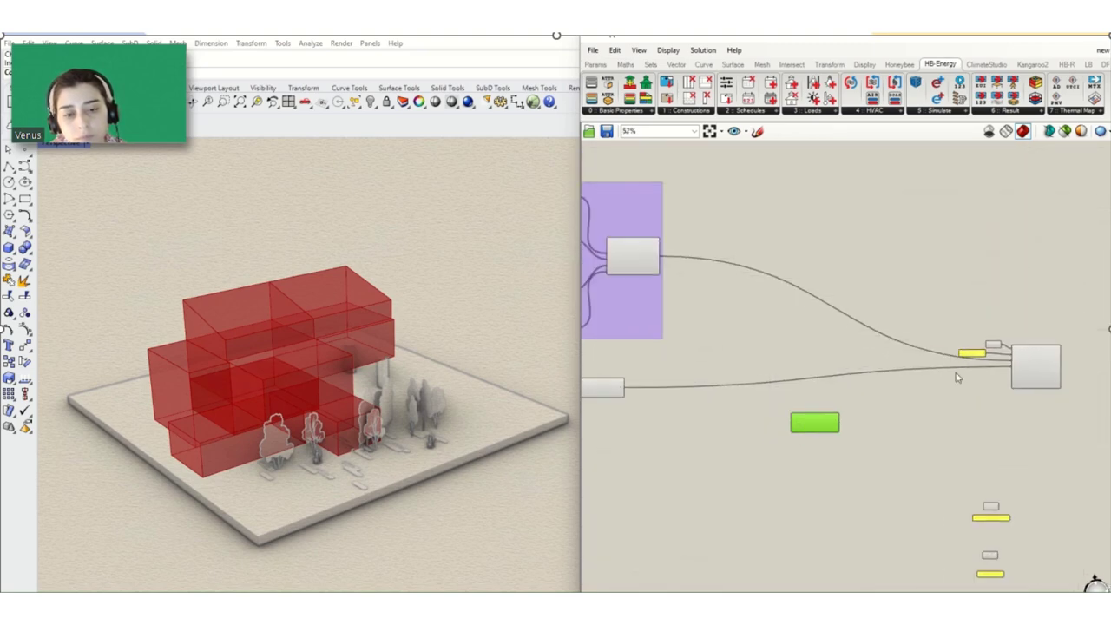
{"action": "scroll", "coordinate": [964, 369], "scroll_direction": "up", "scroll_amount": 4}
{"action": "scroll", "coordinate": [912, 413], "scroll_direction": "down", "scroll_amount": 4}
{"action": "scroll", "coordinate": [786, 452], "scroll_direction": "up", "scroll_amount": 5}
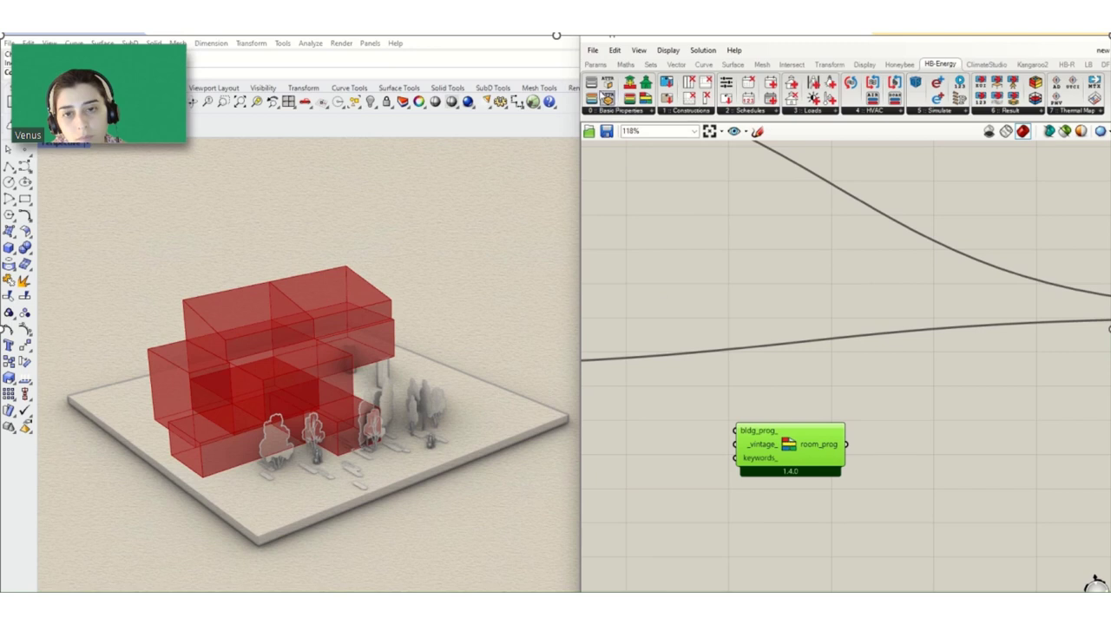
{"action": "left_click_drag", "start_coordinate": [678, 386], "coordinate": [653, 410]}
{"action": "right_click_drag", "start_coordinate": [693, 411], "coordinate": [733, 406]}
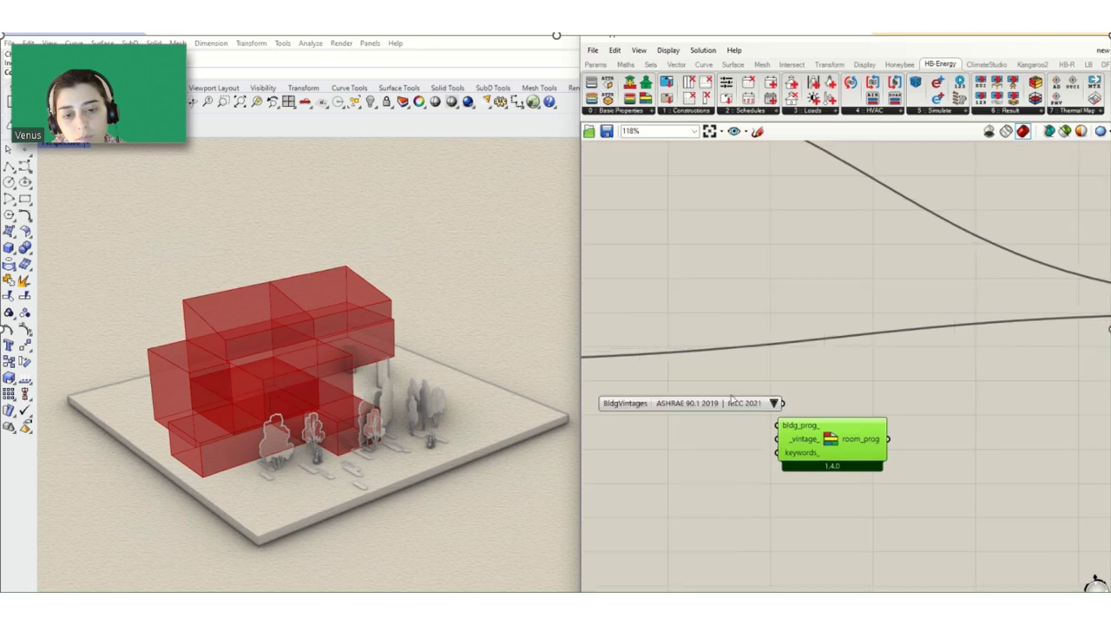
{"action": "key", "text": "Delete"}
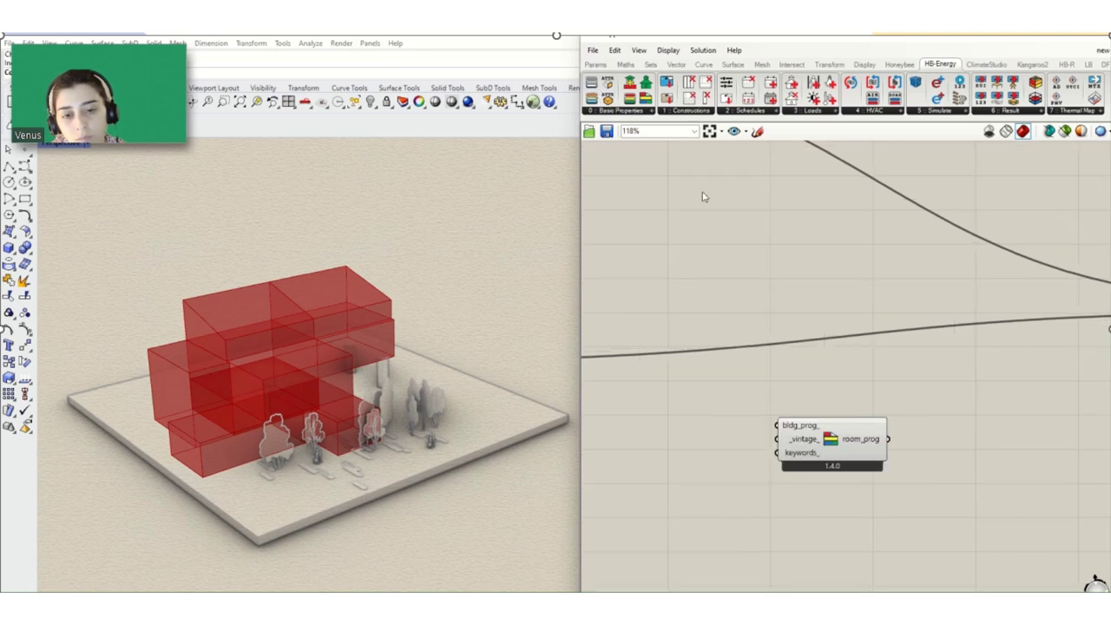
Add an HB Building Programs list beside the inputs of HB Search Programs
{"action": "left_click", "coordinate": [619, 111]}
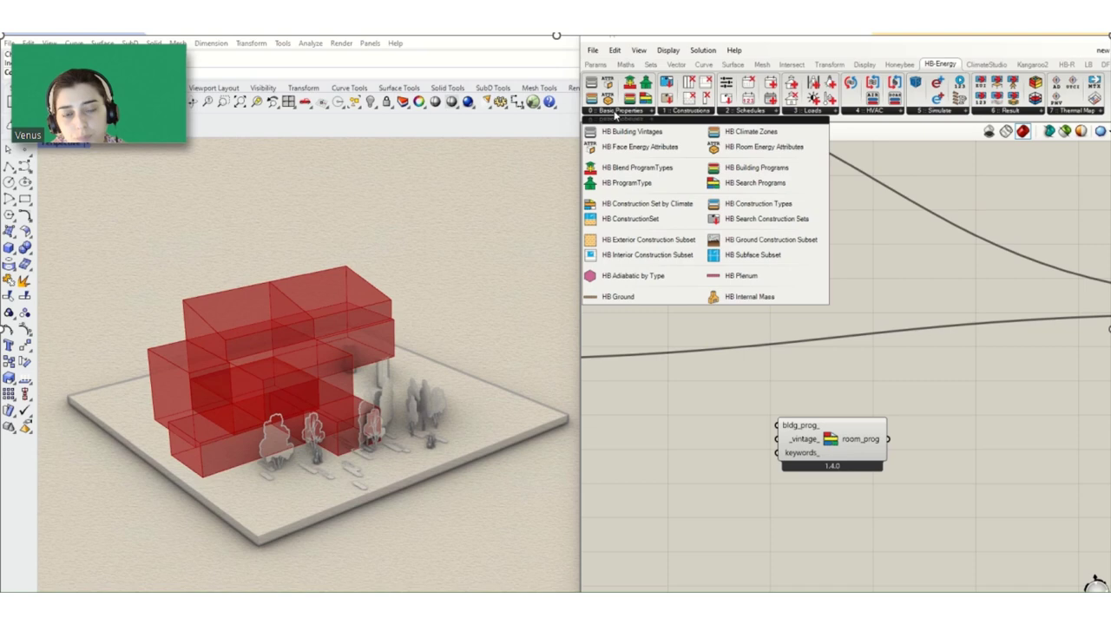
{"action": "left_click_drag", "start_coordinate": [752, 167], "coordinate": [655, 439]}
{"action": "left_click_drag", "start_coordinate": [738, 429], "coordinate": [892, 452]}
{"action": "right_click_drag", "start_coordinate": [736, 451], "coordinate": [927, 391]}
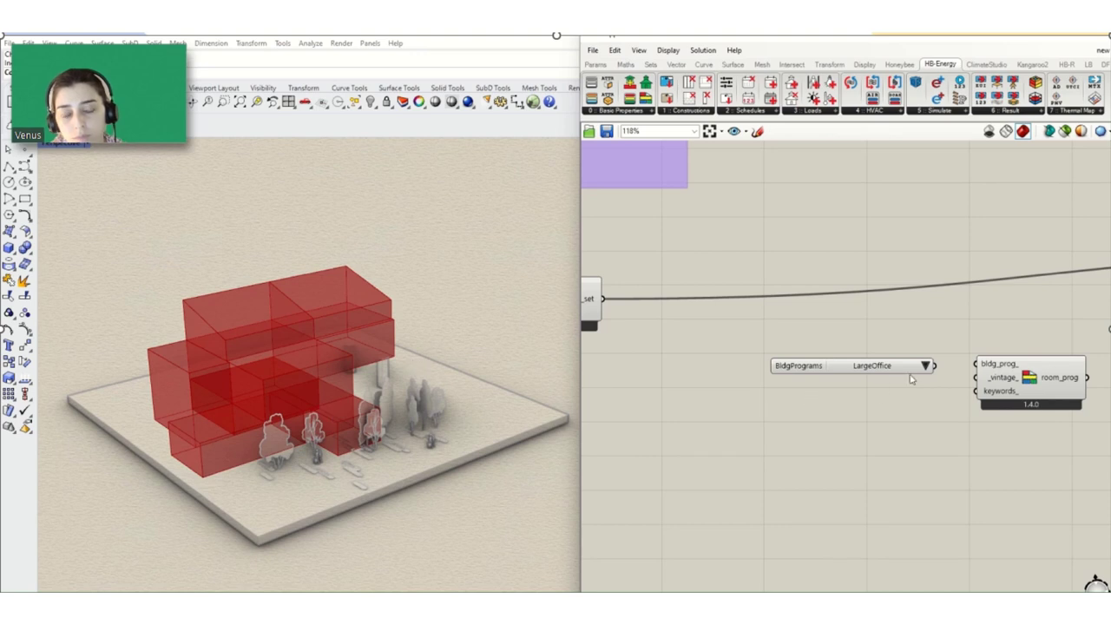
Set the BldgPrograms list to MediumOffice and connect it to the bldg_prog_ input of HB Search Programs
{"action": "left_click", "coordinate": [926, 366]}
{"action": "left_click", "coordinate": [951, 345]}
{"action": "left_click_drag", "start_coordinate": [874, 363], "coordinate": [737, 379]}
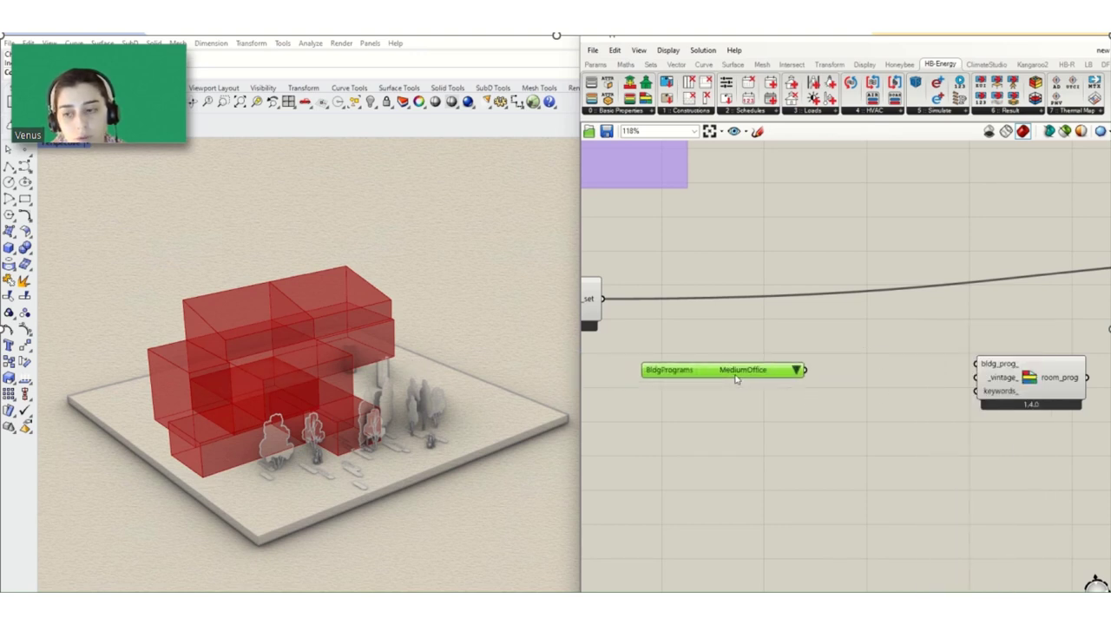
{"action": "left_click_drag", "start_coordinate": [807, 370], "coordinate": [976, 365]}
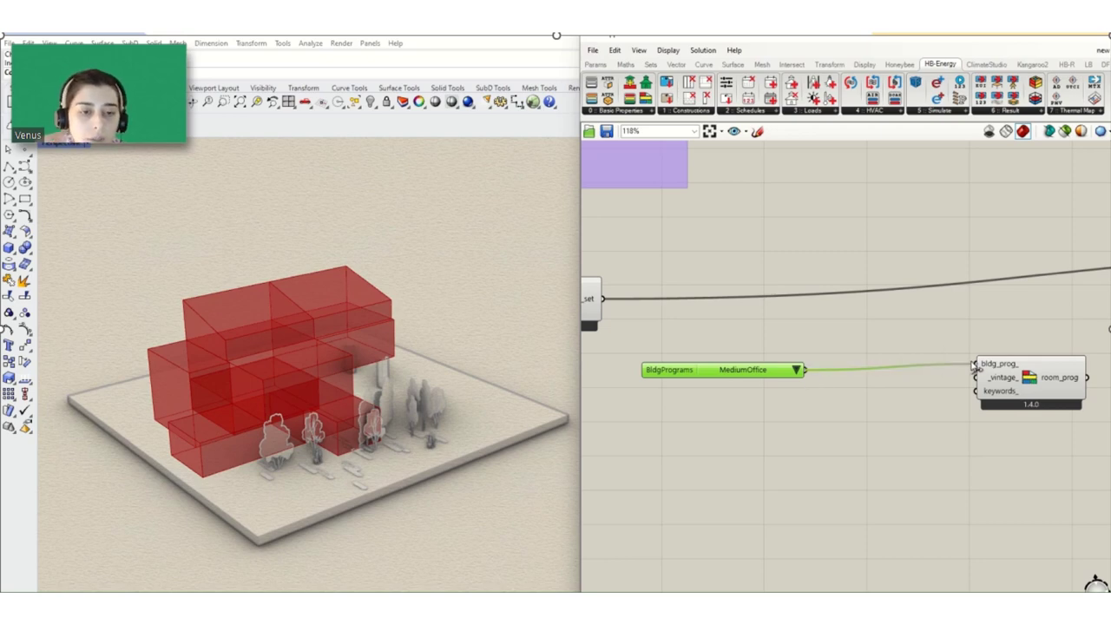
Add a panel beside HB Search Programs and connect the room_prog output to it
{"action": "scroll", "coordinate": [851, 419], "scroll_direction": "down", "scroll_amount": 2}
{"action": "scroll", "coordinate": [972, 404], "scroll_direction": "up", "scroll_amount": 4}
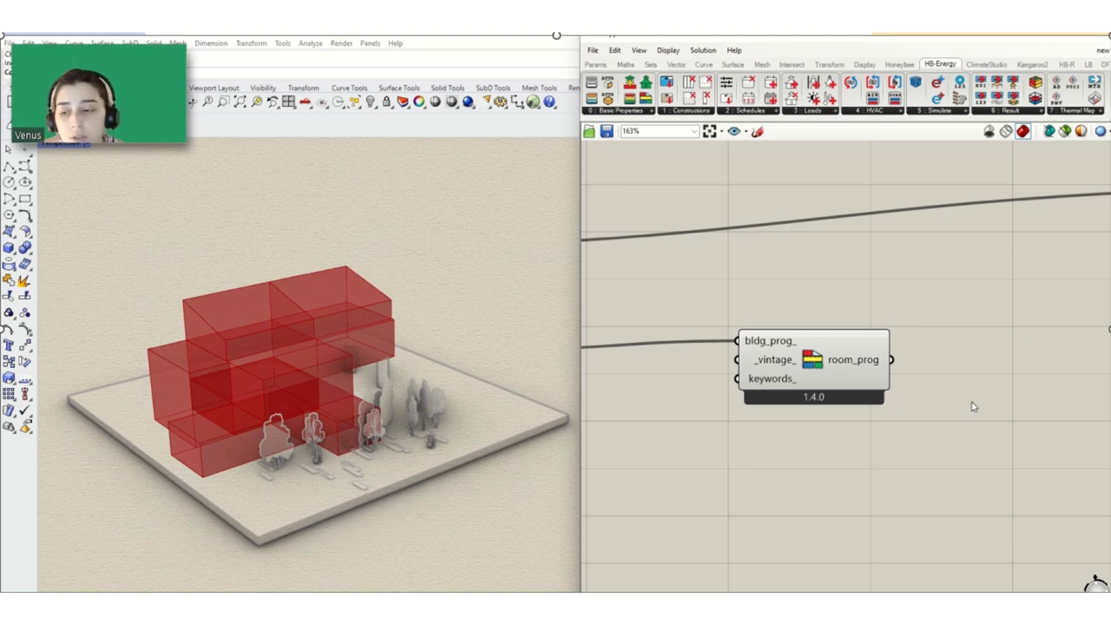
{"action": "double_click", "coordinate": [974, 407]}
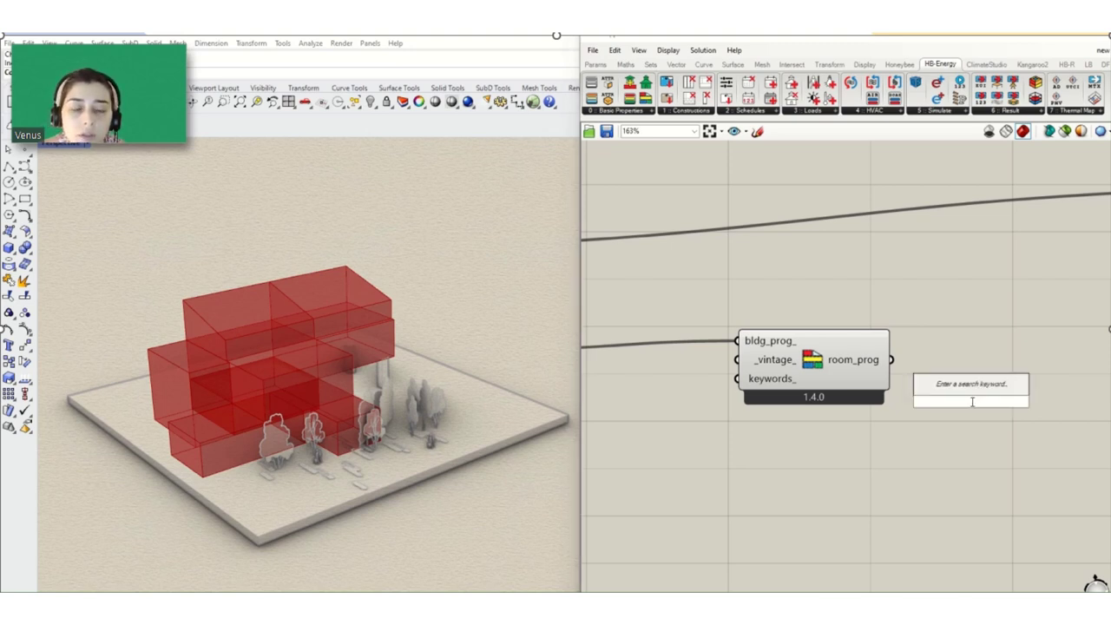
{"action": "type", "text": "panel"}
{"action": "key", "text": "Return"}
{"action": "left_click", "coordinate": [978, 415]}
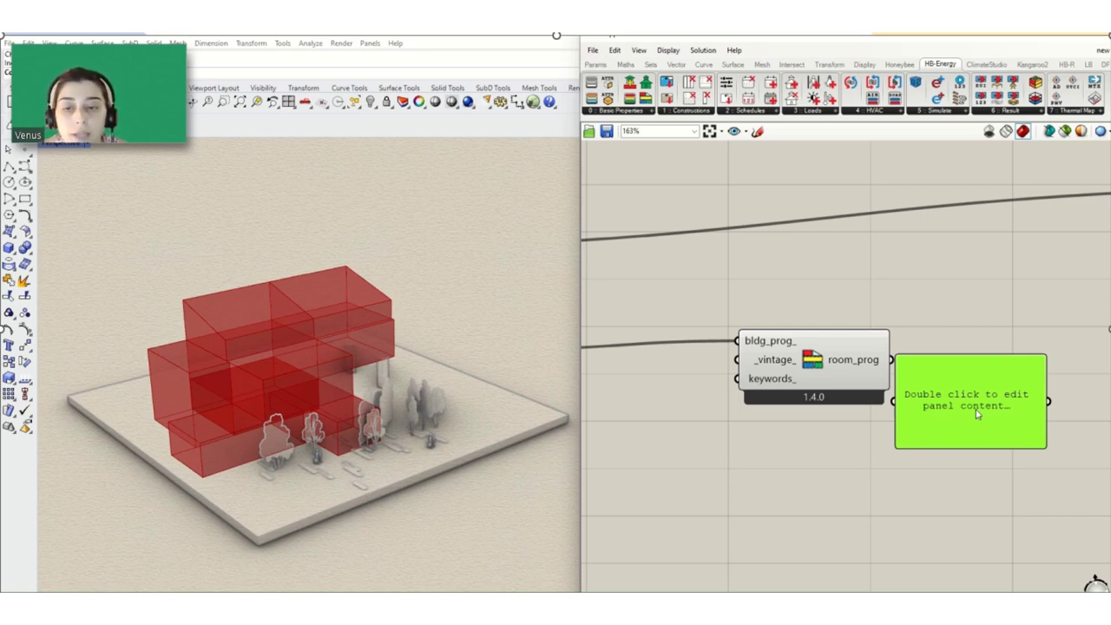
{"action": "left_click_drag", "start_coordinate": [936, 384], "coordinate": [981, 365]}
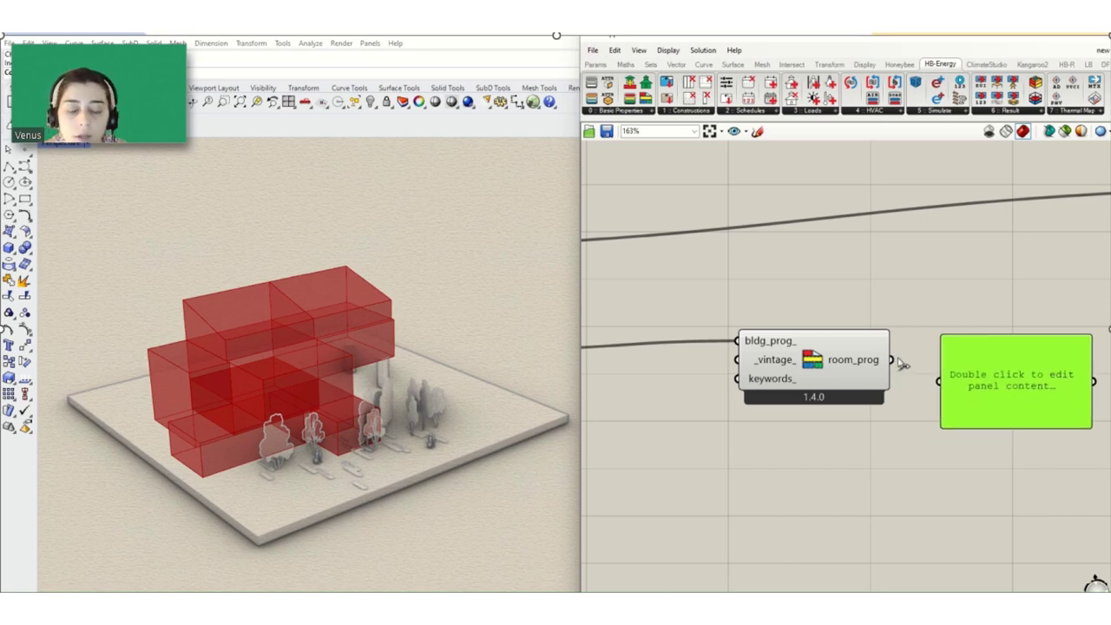
{"action": "left_click_drag", "start_coordinate": [891, 359], "coordinate": [940, 381]}
Enlarge the room programs panel so that the whole list of MediumOffice programs can be read
{"action": "scroll", "coordinate": [851, 421], "scroll_direction": "down", "scroll_amount": 5}
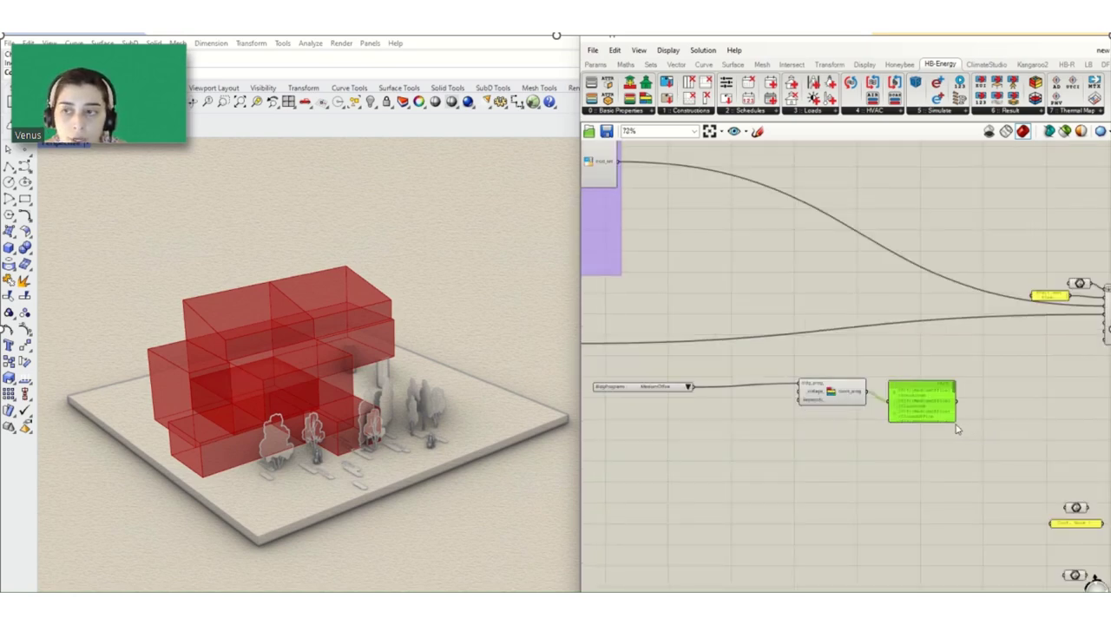
{"action": "left_click_drag", "start_coordinate": [958, 423], "coordinate": [1047, 488]}
{"action": "scroll", "coordinate": [973, 405], "scroll_direction": "up", "scroll_amount": 3}
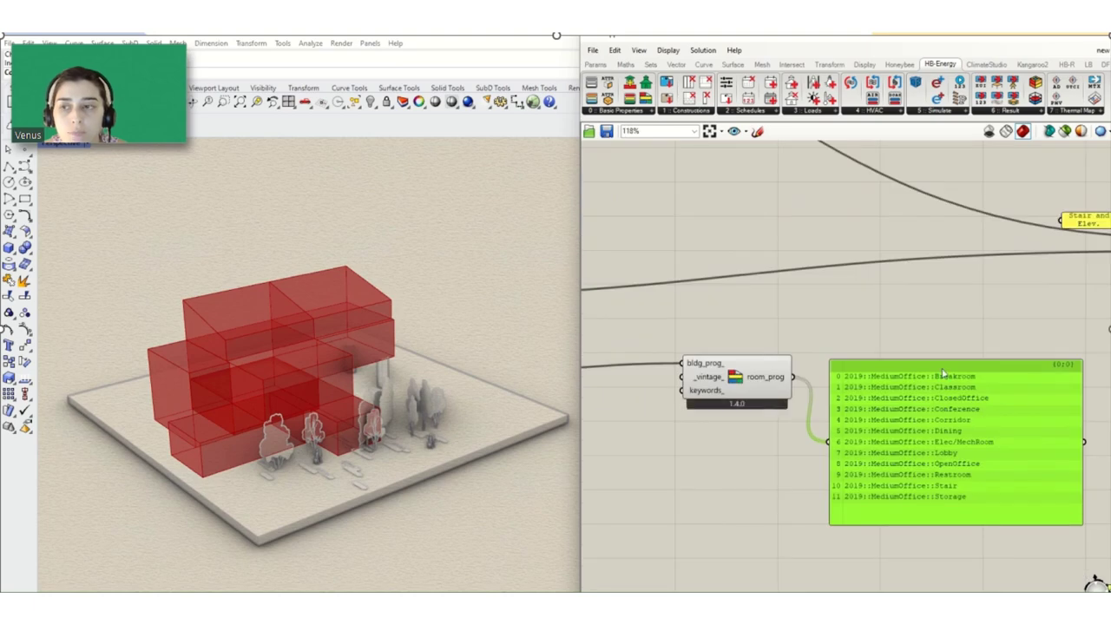
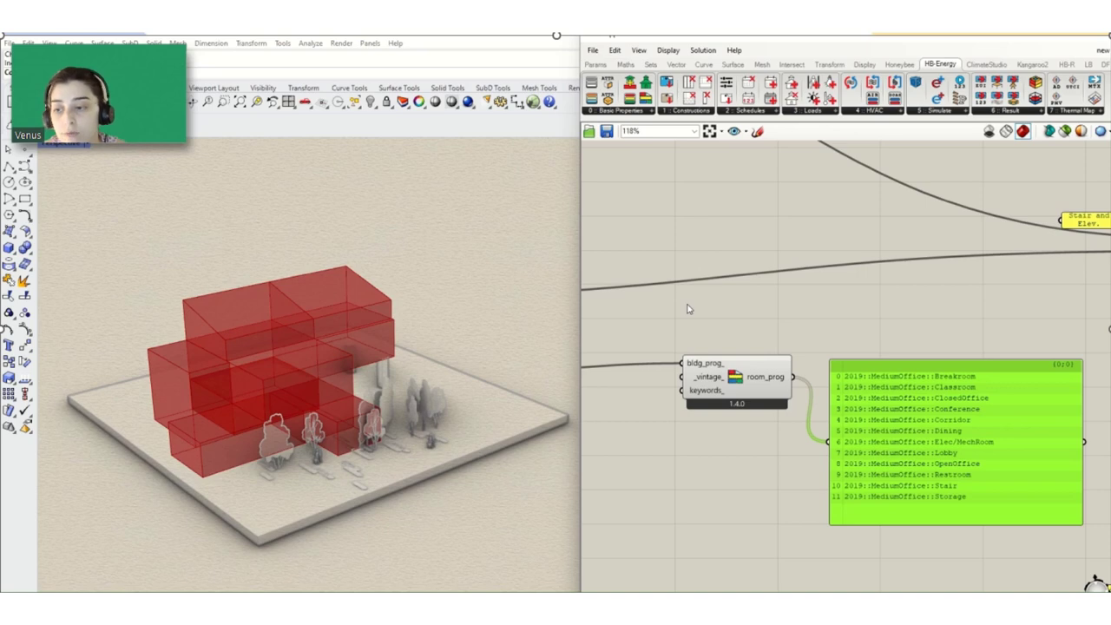
Add a Honeybee_Item Selector component below the room_prog wire and move the programs panel farther from HB Search Programs
{"action": "mouse_move", "coordinate": [513, 50]}
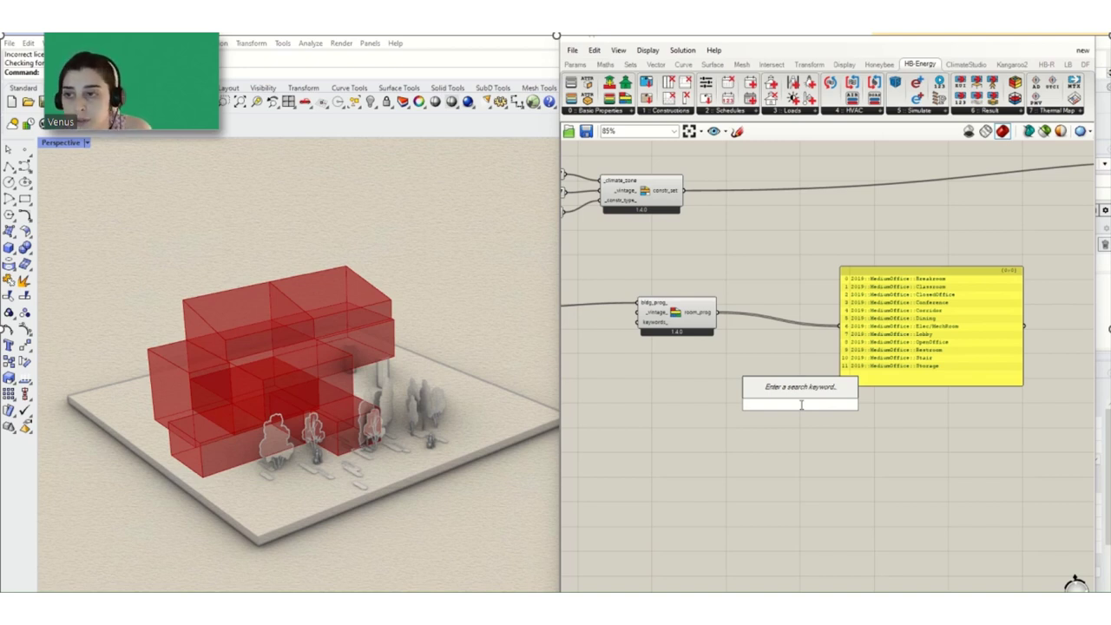
{"action": "type", "text": "item"}
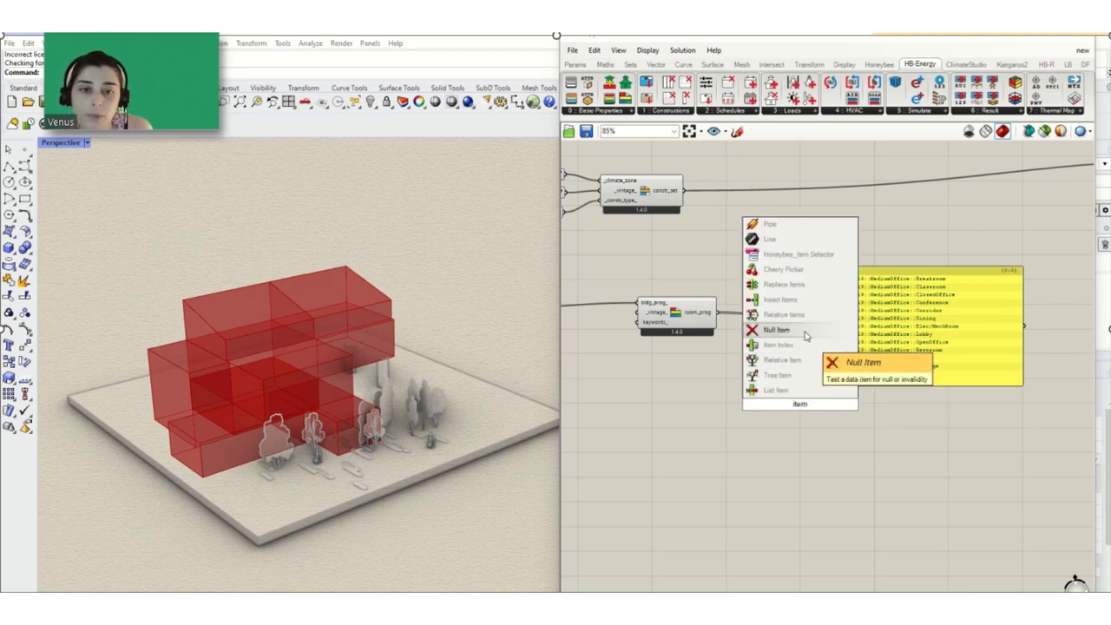
{"action": "left_click", "coordinate": [787, 253]}
{"action": "left_click", "coordinate": [893, 370]}
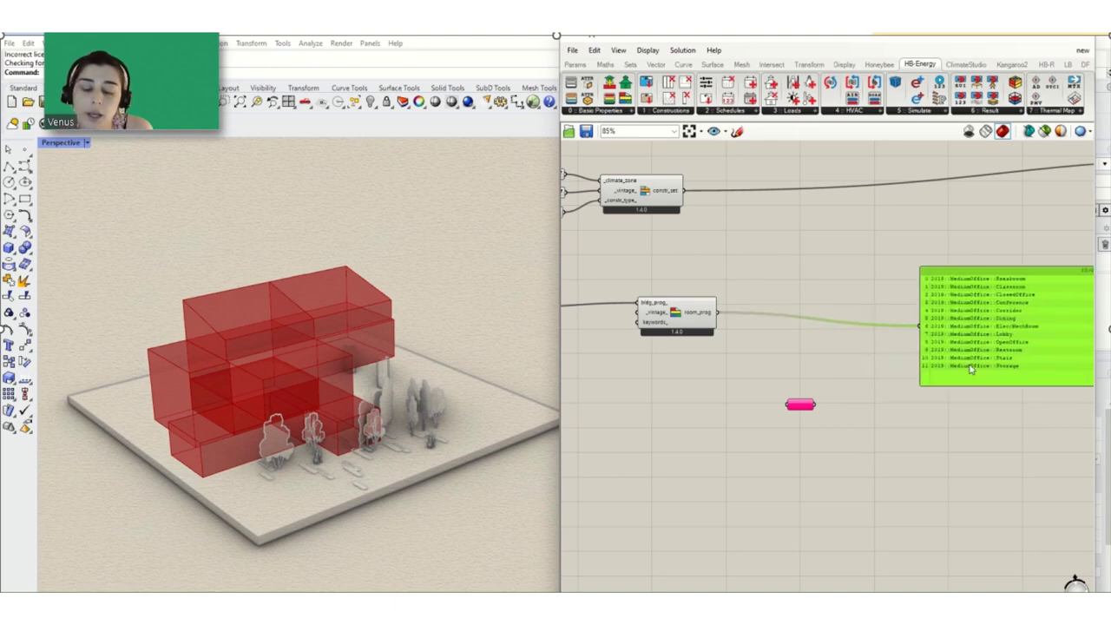
Wire the room_prog output into the pink item selector and choose 2019::MediumOffice::Stair from its list
{"action": "scroll", "coordinate": [705, 317], "scroll_direction": "up", "scroll_amount": 2}
{"action": "left_click_drag", "start_coordinate": [706, 315], "coordinate": [808, 436]}
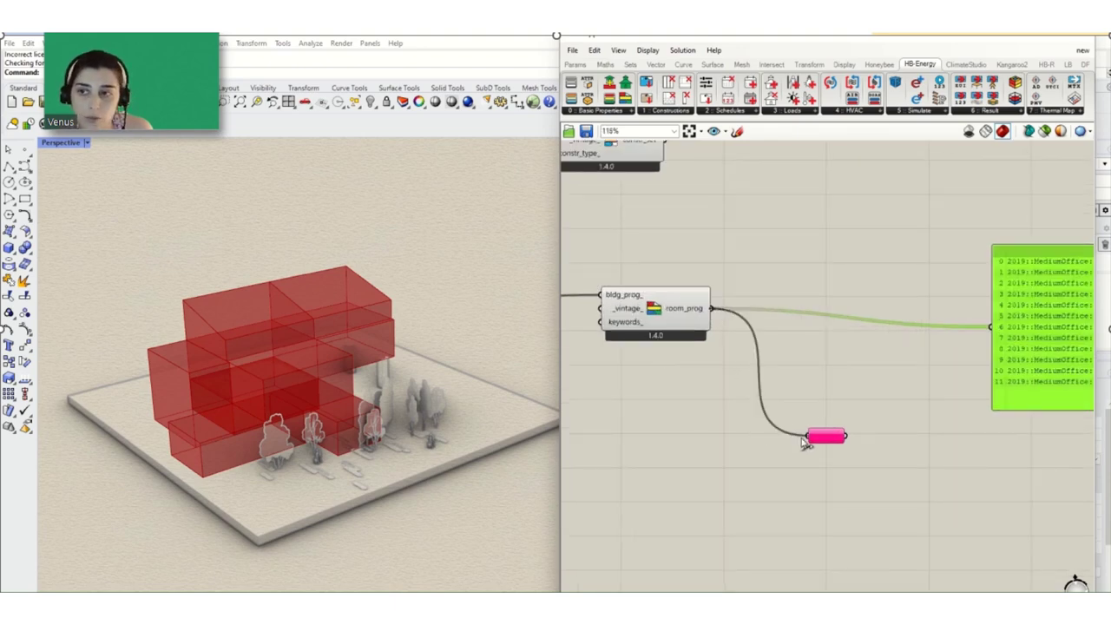
{"action": "scroll", "coordinate": [712, 432], "scroll_direction": "down", "scroll_amount": 3}
{"action": "scroll", "coordinate": [940, 447], "scroll_direction": "up", "scroll_amount": 3}
{"action": "left_click", "coordinate": [805, 429]}
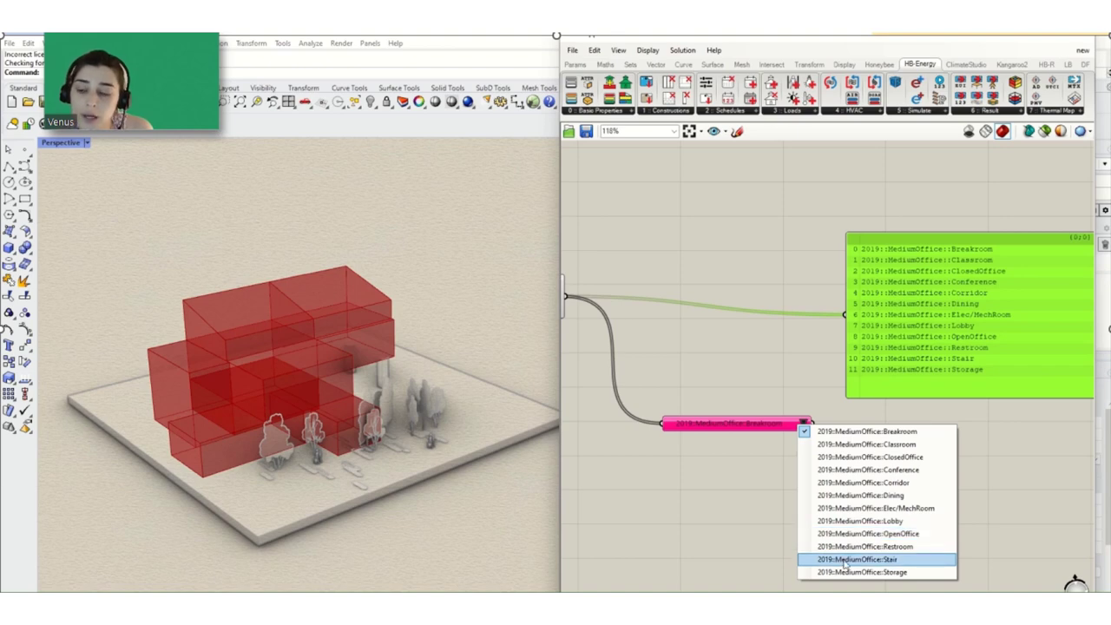
{"action": "left_click", "coordinate": [844, 560]}
Move the room program list panel closer to the component with the room_prog output
{"action": "scroll", "coordinate": [729, 460], "scroll_direction": "down", "scroll_amount": 3}
{"action": "scroll", "coordinate": [824, 421], "scroll_direction": "up", "scroll_amount": 1}
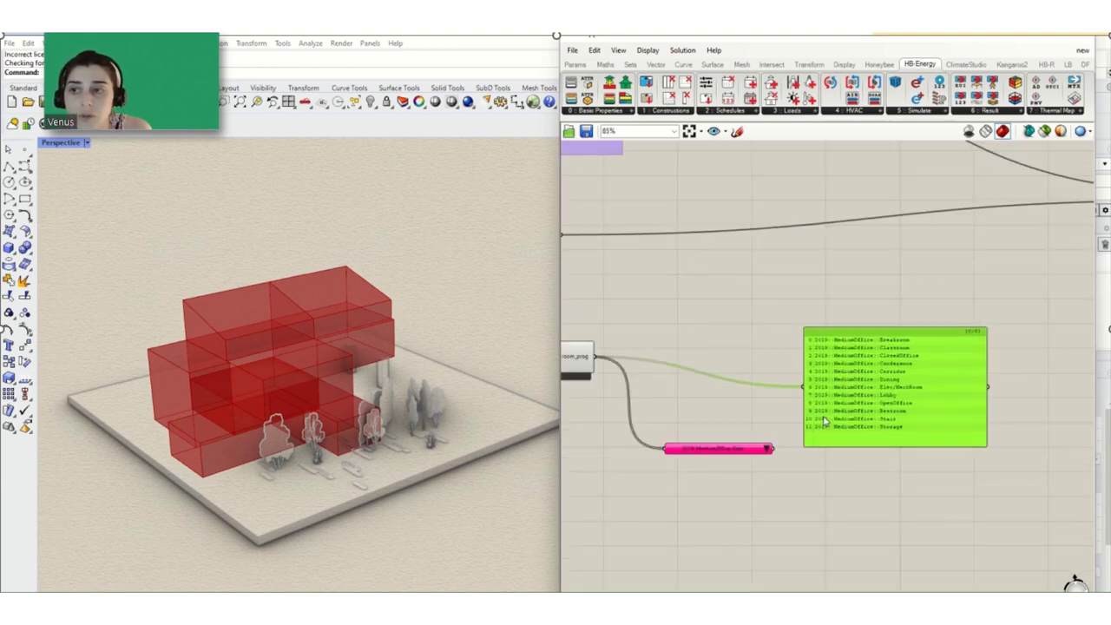
{"action": "left_click_drag", "start_coordinate": [825, 421], "coordinate": [656, 322]}
Wire the item selector's output into the _program_ input of the component that builds the stair and elevator room
{"action": "scroll", "coordinate": [730, 422], "scroll_direction": "down", "scroll_amount": 5}
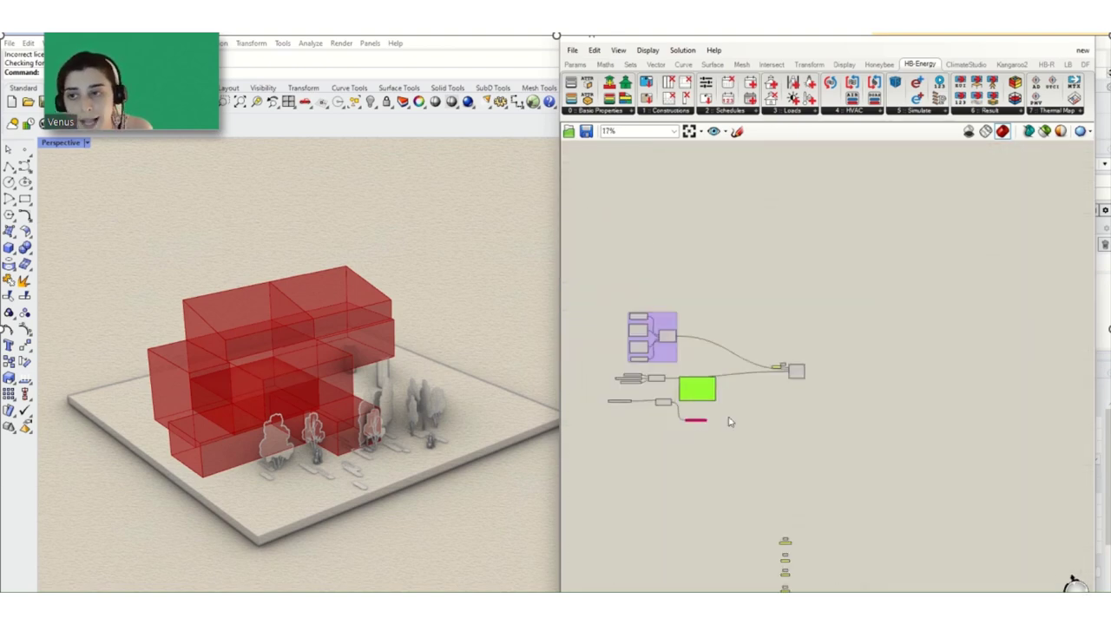
{"action": "right_click_drag", "start_coordinate": [729, 422], "coordinate": [769, 405]}
{"action": "scroll", "coordinate": [782, 382], "scroll_direction": "up", "scroll_amount": 5}
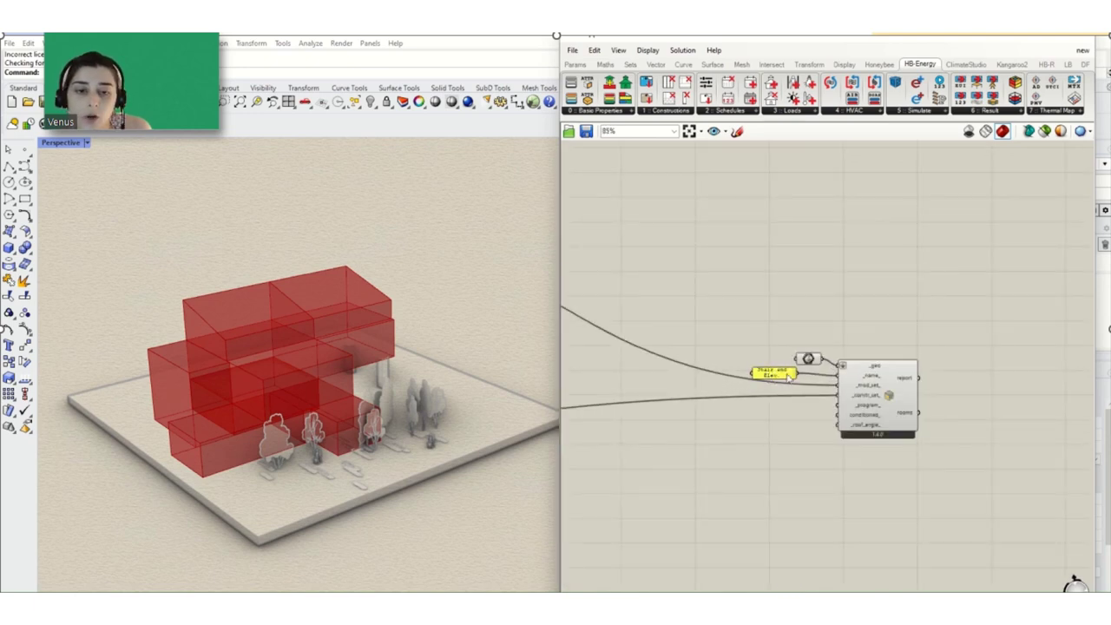
{"action": "scroll", "coordinate": [825, 360], "scroll_direction": "down", "scroll_amount": 3}
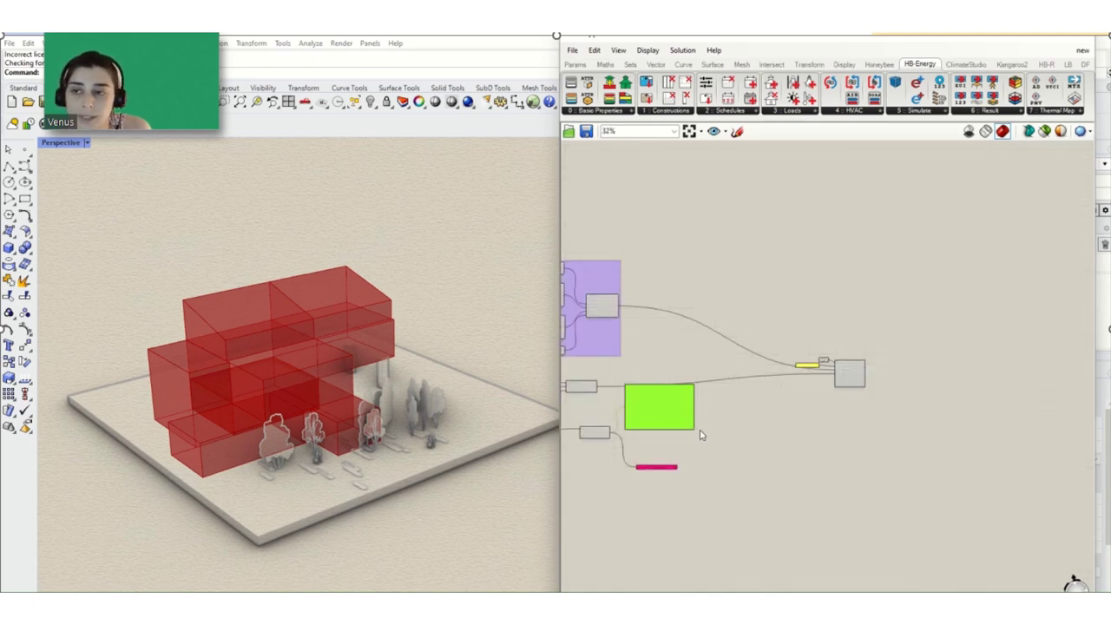
{"action": "scroll", "coordinate": [667, 477], "scroll_direction": "up", "scroll_amount": 3}
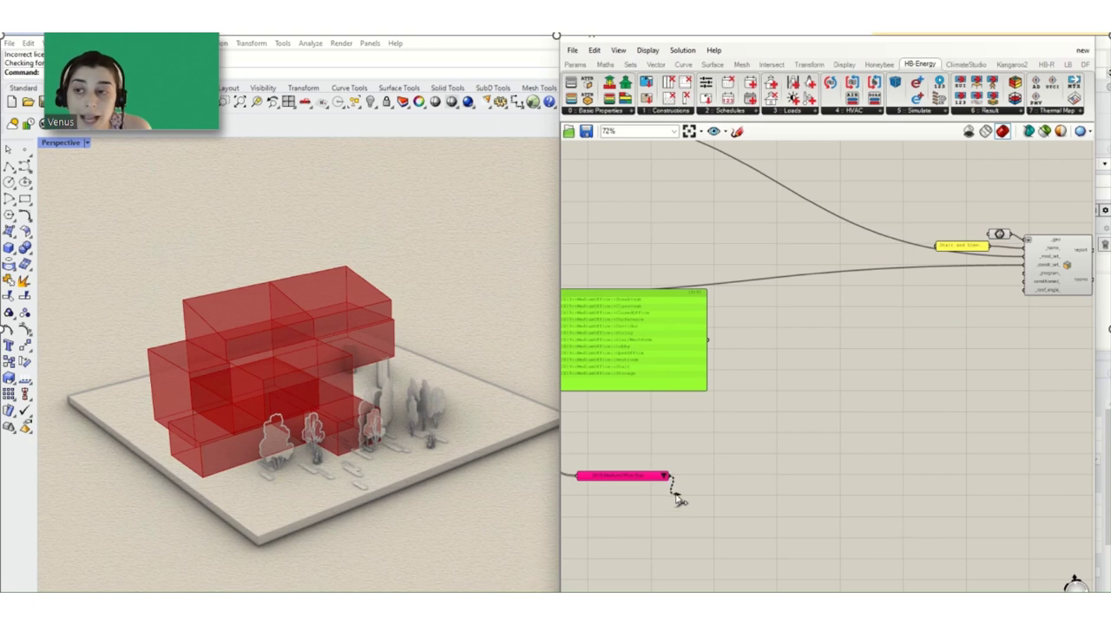
{"action": "scroll", "coordinate": [782, 451], "scroll_direction": "down", "scroll_amount": 2}
{"action": "left_click_drag", "start_coordinate": [680, 501], "coordinate": [866, 372]}
{"action": "scroll", "coordinate": [869, 391], "scroll_direction": "up", "scroll_amount": 4}
{"action": "scroll", "coordinate": [808, 395], "scroll_direction": "down", "scroll_amount": 2}
Lower the room program search component and shorten the room program list panel to free space between the wires
{"action": "scroll", "coordinate": [780, 395], "scroll_direction": "down", "scroll_amount": 5}
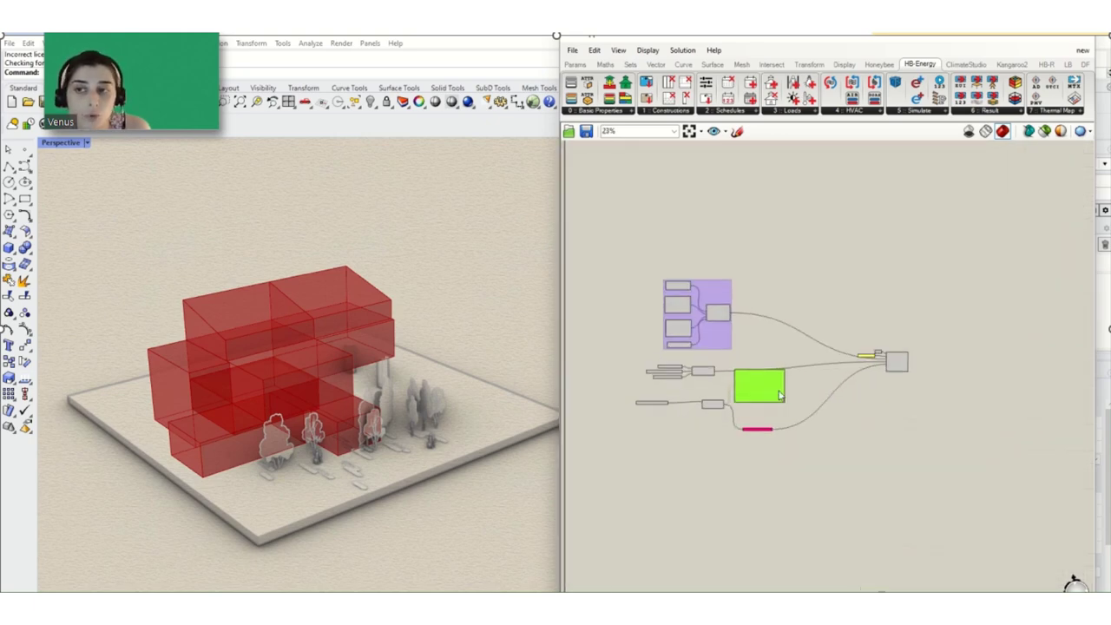
{"action": "scroll", "coordinate": [779, 395], "scroll_direction": "up", "scroll_amount": 1}
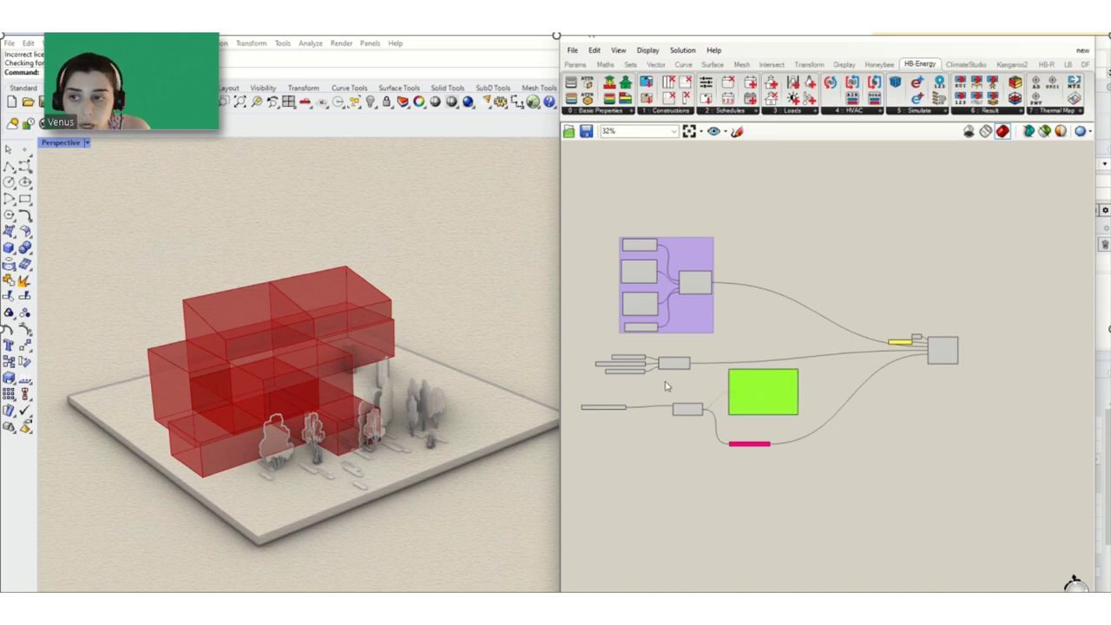
{"action": "left_click_drag", "start_coordinate": [697, 389], "coordinate": [705, 424]}
{"action": "scroll", "coordinate": [720, 416], "scroll_direction": "down", "scroll_amount": 2}
{"action": "scroll", "coordinate": [686, 434], "scroll_direction": "up", "scroll_amount": 3}
{"action": "left_click", "coordinate": [806, 390]}
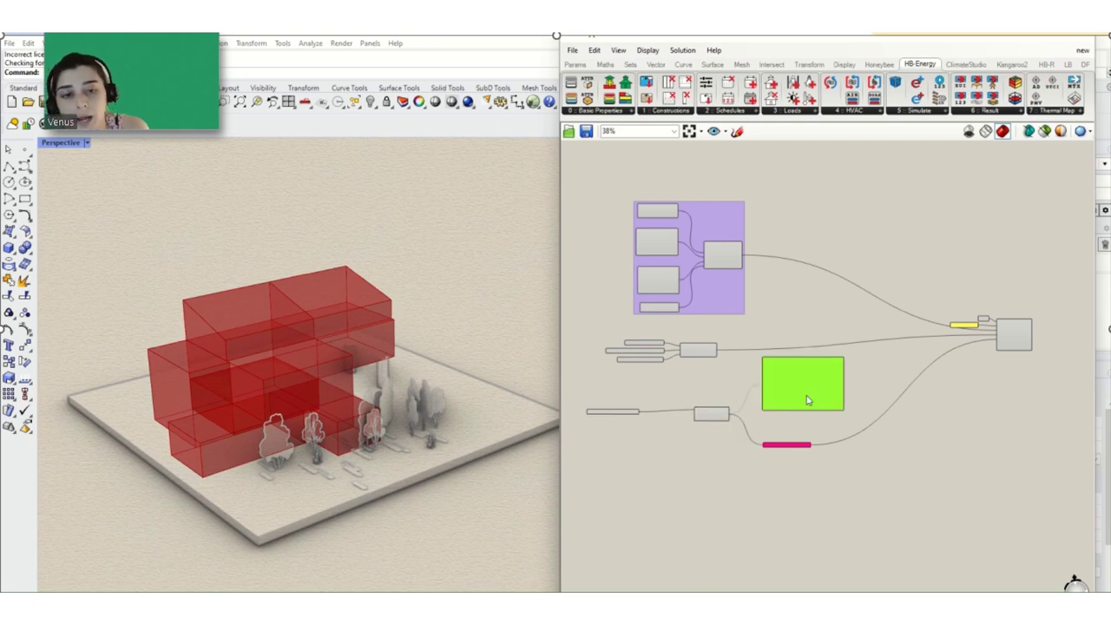
{"action": "scroll", "coordinate": [808, 400], "scroll_direction": "up", "scroll_amount": 3}
{"action": "left_click_drag", "start_coordinate": [876, 430], "coordinate": [875, 359]}
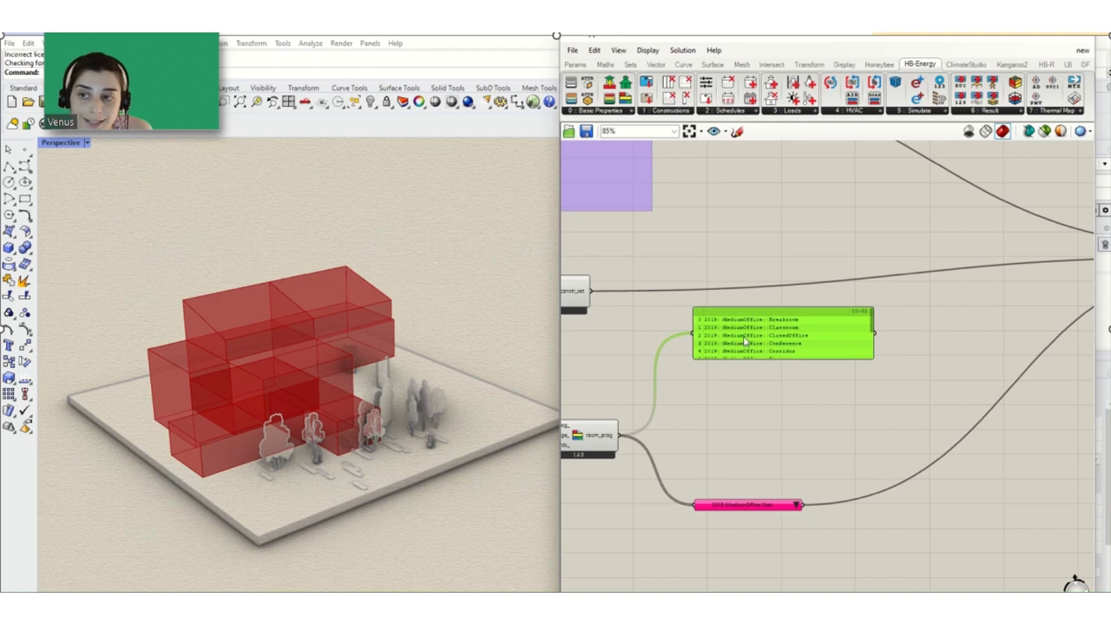
{"action": "double_click", "coordinate": [793, 354]}
{"action": "scroll", "coordinate": [747, 357], "scroll_direction": "up", "scroll_amount": 2}
{"action": "double_click", "coordinate": [866, 351]}
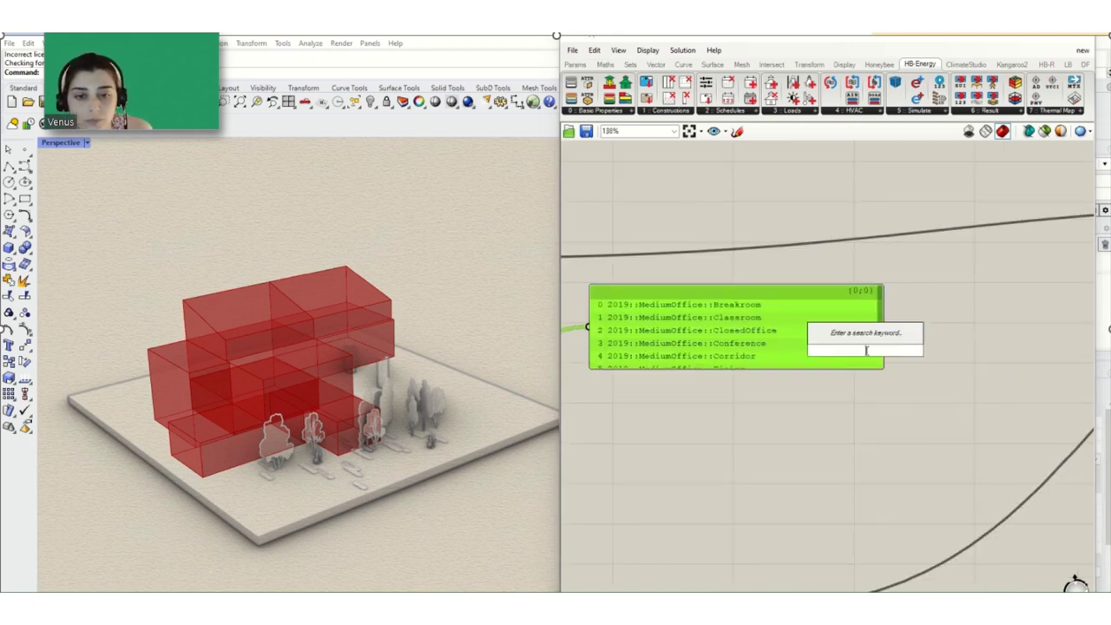
{"action": "right_click", "coordinate": [726, 334]}
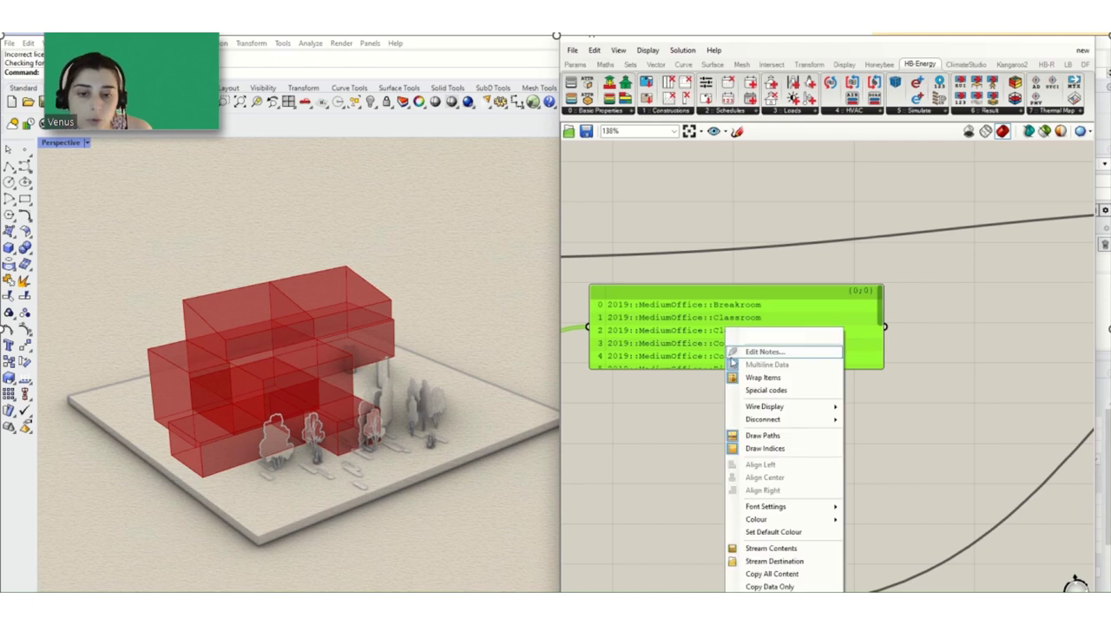
{"action": "left_click", "coordinate": [718, 356]}
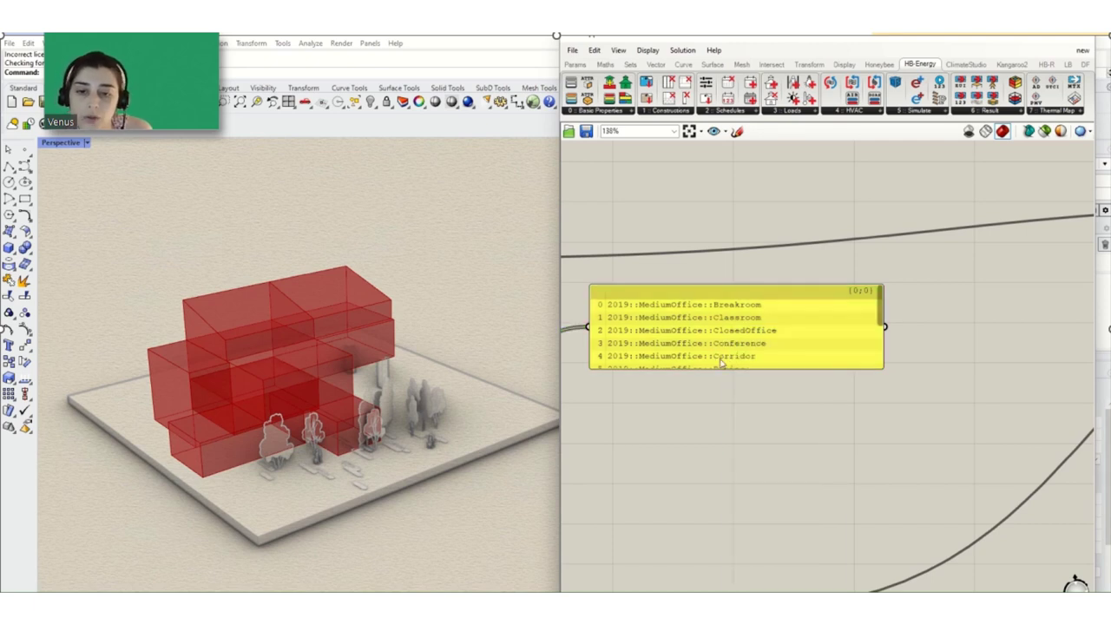
{"action": "right_click", "coordinate": [721, 360]}
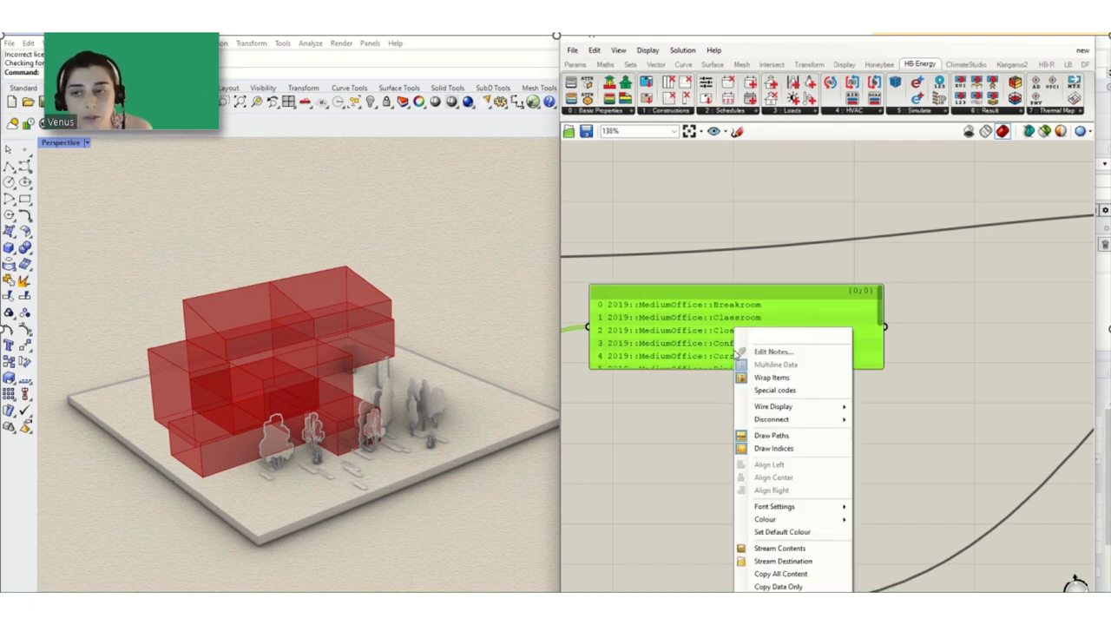
{"action": "left_click", "coordinate": [701, 354]}
{"action": "double_click", "coordinate": [824, 445]}
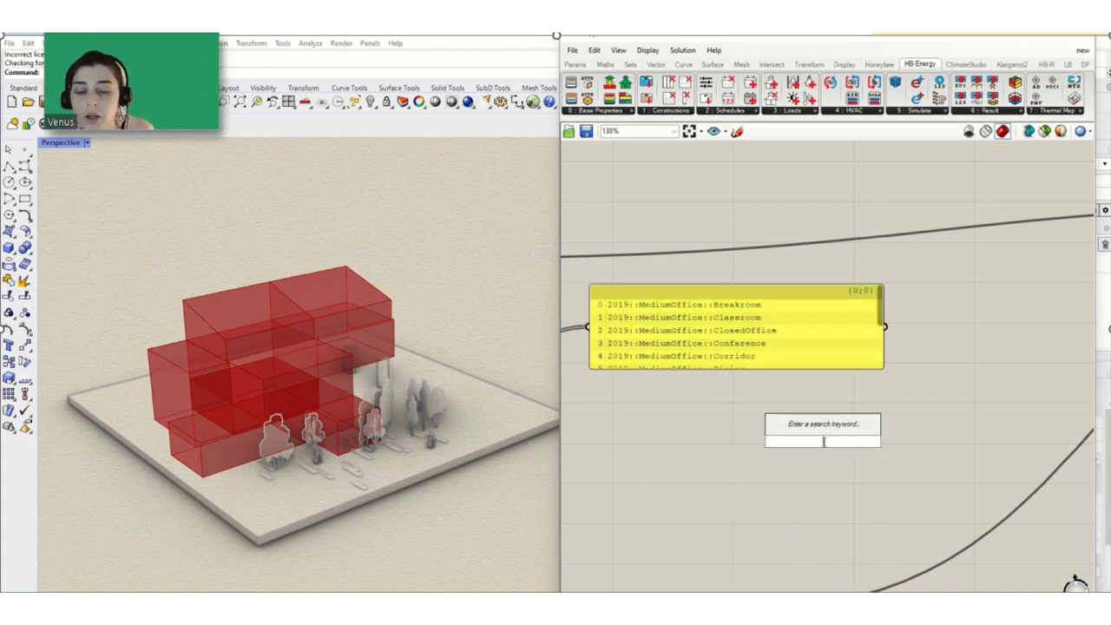
{"action": "type", "text": "panel"}
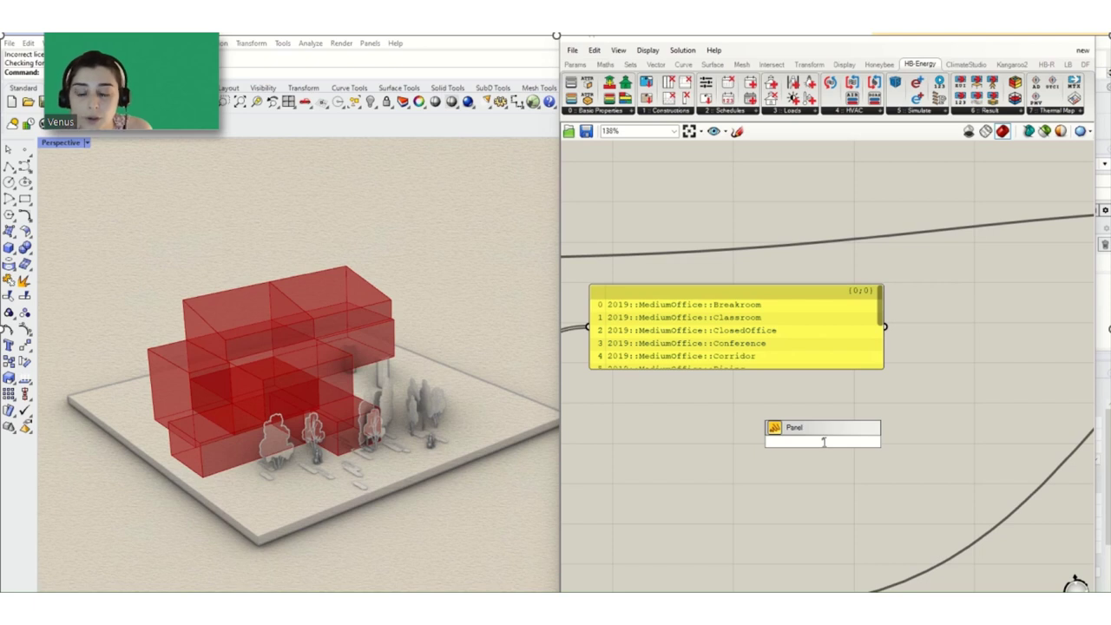
{"action": "type", "text": "oding=\"utf-8\" standalone=\"yes\"?>"}
{"action": "key", "text": "ctrl+a"}
{"action": "key", "text": "BackSpace"}
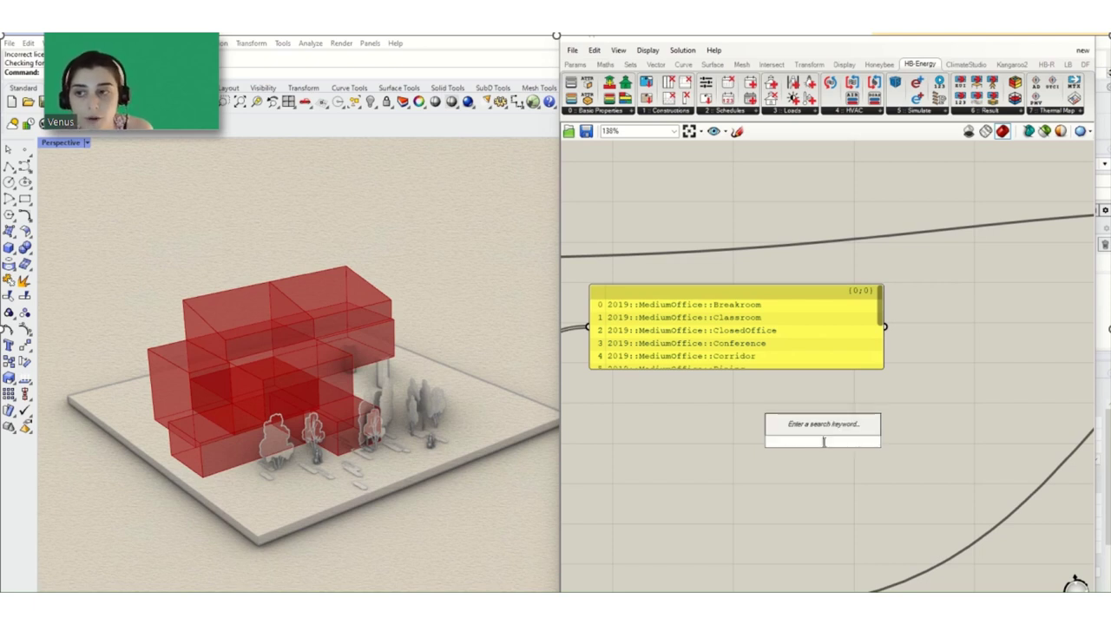
{"action": "key", "text": "Escape"}
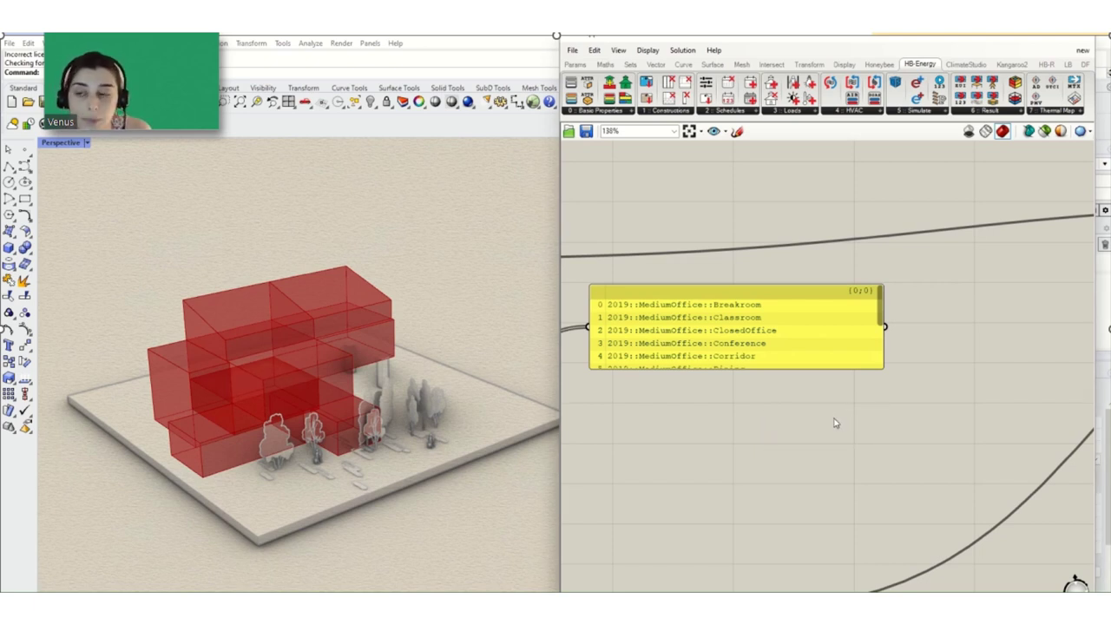
Add an empty text panel just below the room program list panel
{"action": "double_click", "coordinate": [816, 416]}
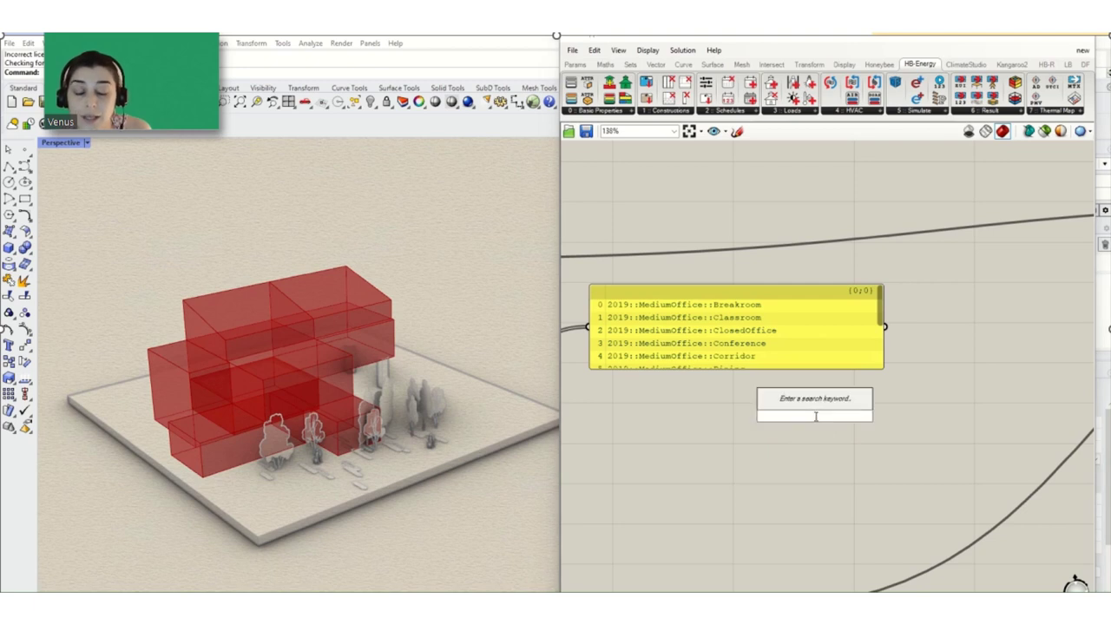
{"action": "type", "text": "panel"}
{"action": "key", "text": "Return"}
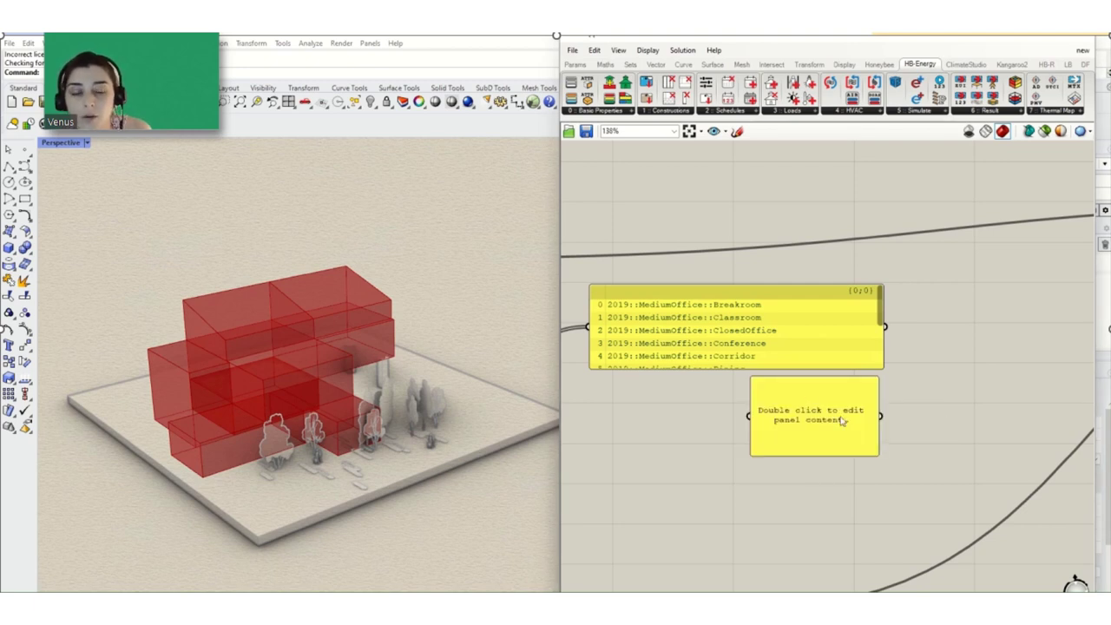
Enlarge the list panel to show every room program and enter 2019::MediumOffice::Stair in the new text panel
{"action": "left_click_drag", "start_coordinate": [866, 365], "coordinate": [982, 359]}
{"action": "left_click_drag", "start_coordinate": [790, 300], "coordinate": [797, 372]}
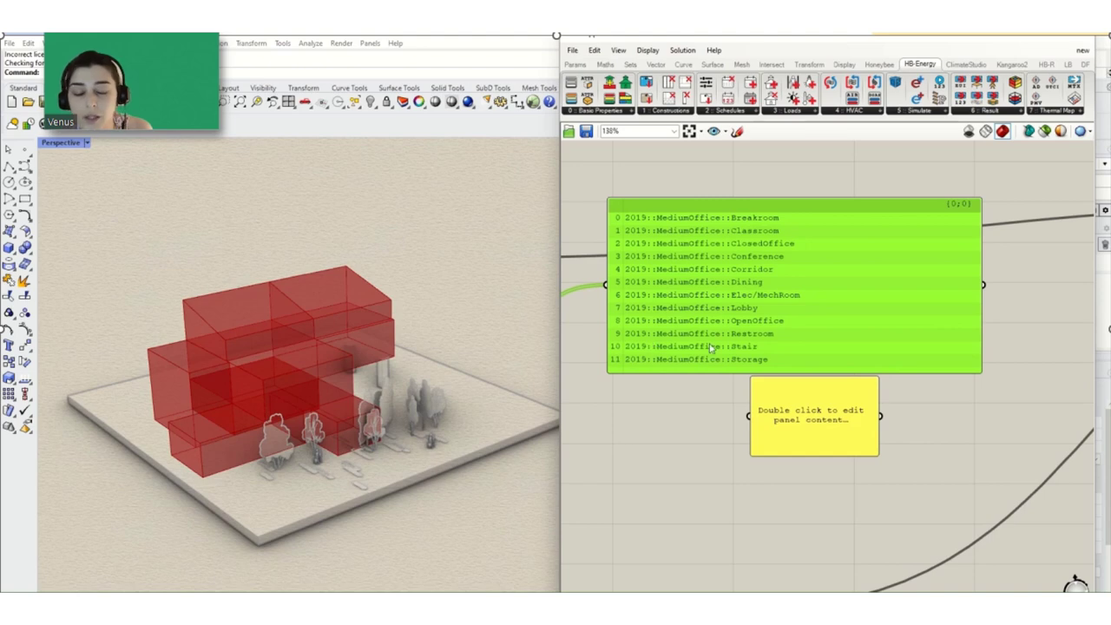
{"action": "double_click", "coordinate": [784, 414]}
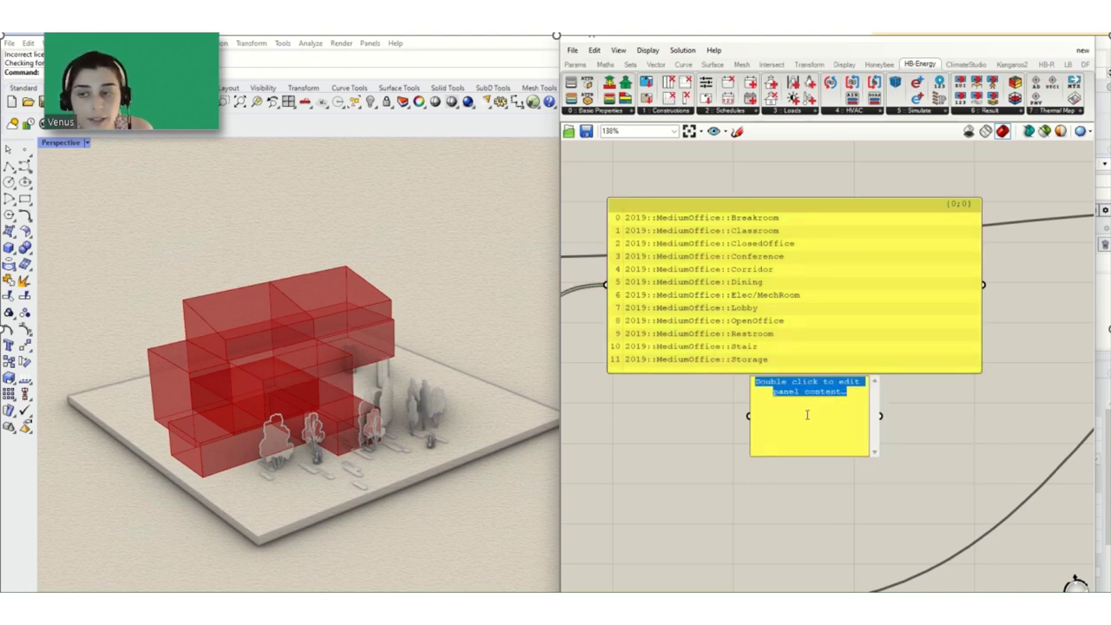
{"action": "left_click", "coordinate": [530, 60]}
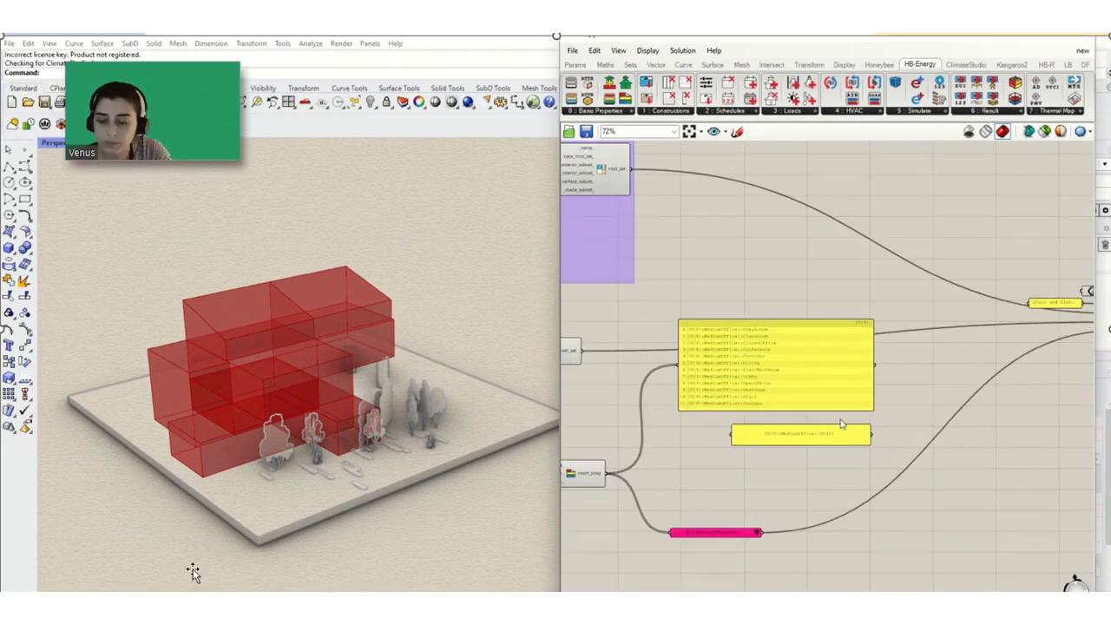
Collapse the room program list panel to a thin strip above the Stair text panel
{"action": "left_click", "coordinate": [839, 404]}
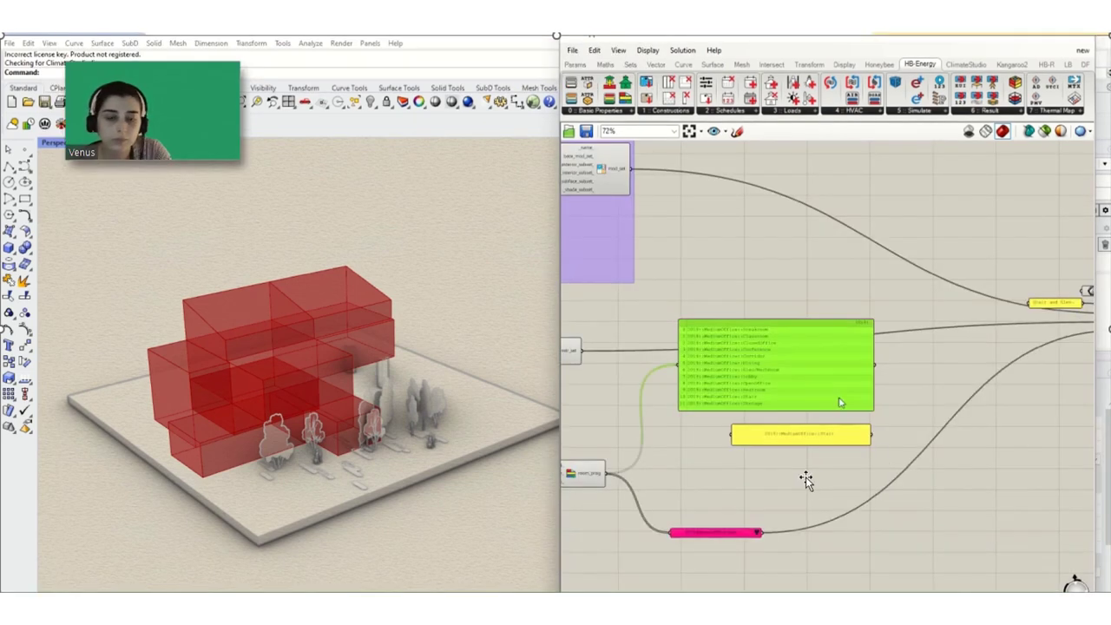
{"action": "left_click_drag", "start_coordinate": [870, 409], "coordinate": [873, 339]}
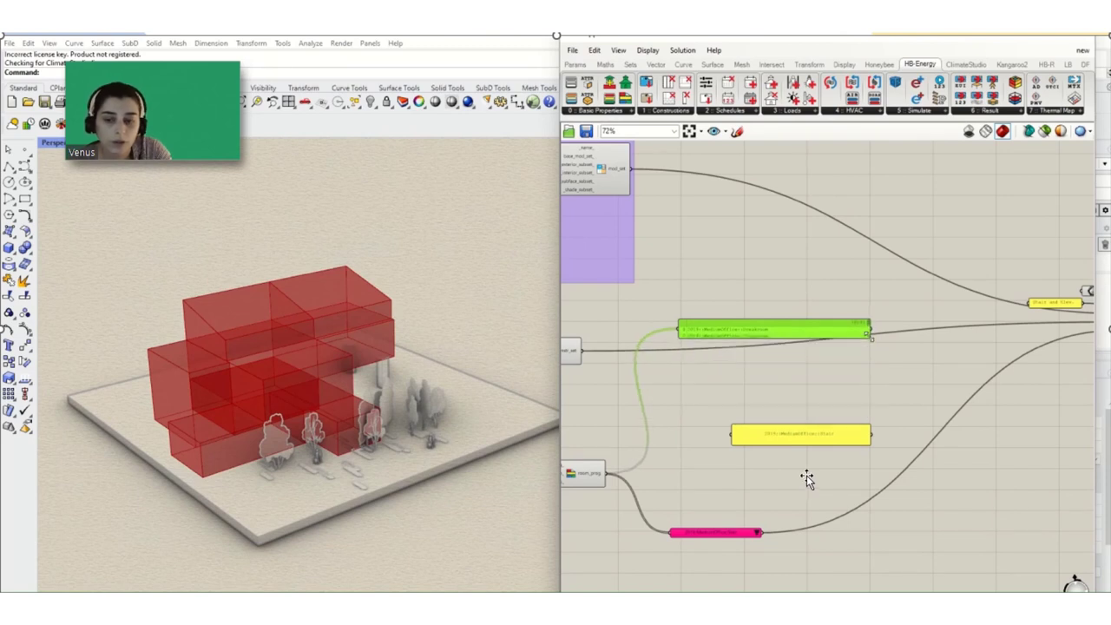
{"action": "scroll", "coordinate": [807, 435], "scroll_direction": "up", "scroll_amount": 2}
{"action": "scroll", "coordinate": [808, 434], "scroll_direction": "up", "scroll_amount": 1}
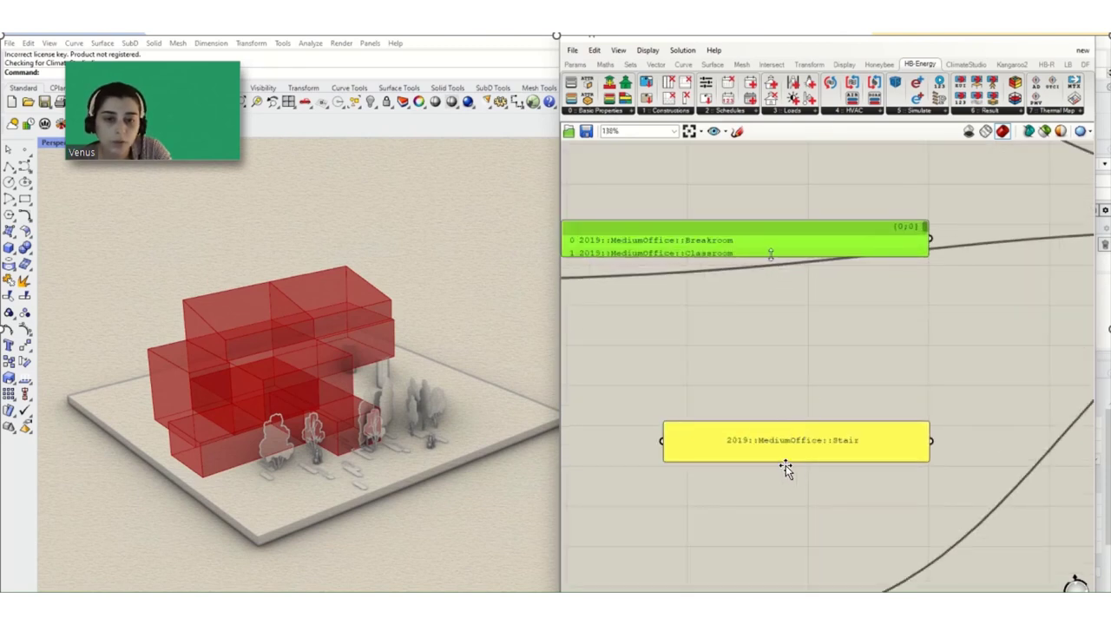
{"action": "left_click_drag", "start_coordinate": [771, 257], "coordinate": [770, 409]}
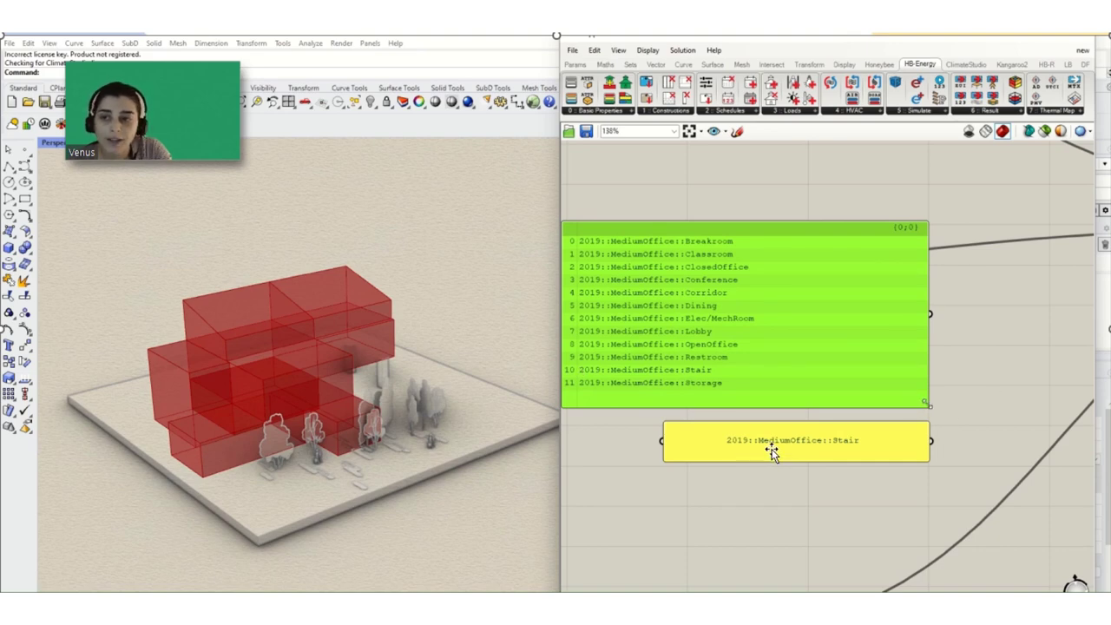
{"action": "left_click_drag", "start_coordinate": [926, 405], "coordinate": [891, 234]}
Wire the 2019::MediumOffice::Stair text panel into the room component's _program_ input in place of the item selector
{"action": "scroll", "coordinate": [771, 452], "scroll_direction": "down", "scroll_amount": 3}
{"action": "scroll", "coordinate": [771, 451], "scroll_direction": "up", "scroll_amount": 2}
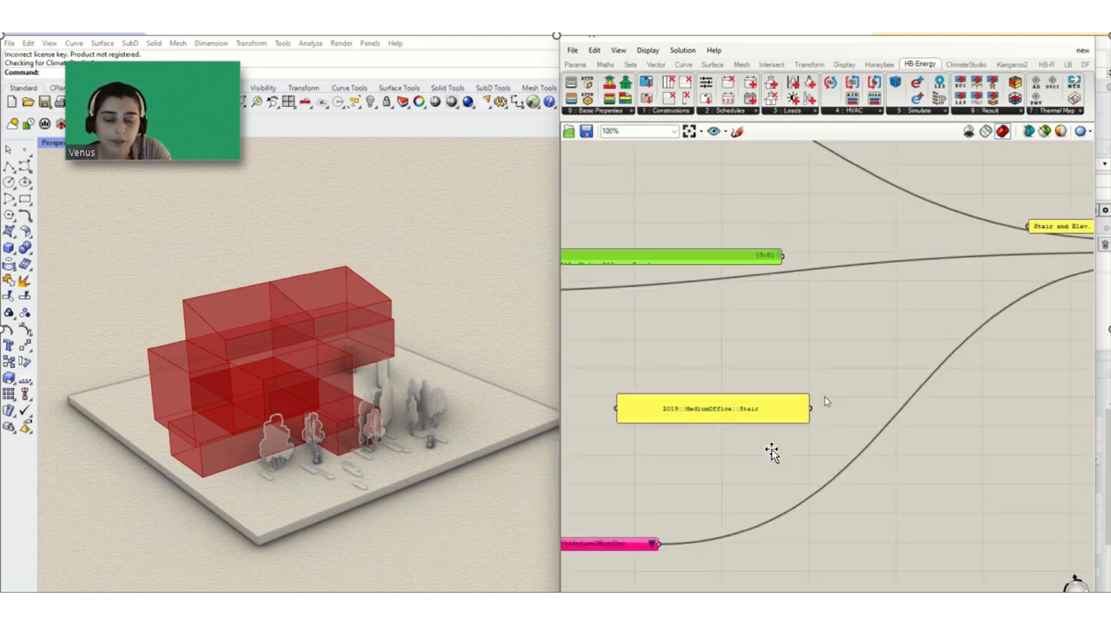
{"action": "left_click_drag", "start_coordinate": [818, 412], "coordinate": [985, 339]}
{"action": "scroll", "coordinate": [812, 426], "scroll_direction": "down", "scroll_amount": 3}
{"action": "scroll", "coordinate": [982, 347], "scroll_direction": "up", "scroll_amount": 3}
{"action": "scroll", "coordinate": [747, 452], "scroll_direction": "down", "scroll_amount": 4}
{"action": "scroll", "coordinate": [771, 439], "scroll_direction": "up", "scroll_amount": 3}
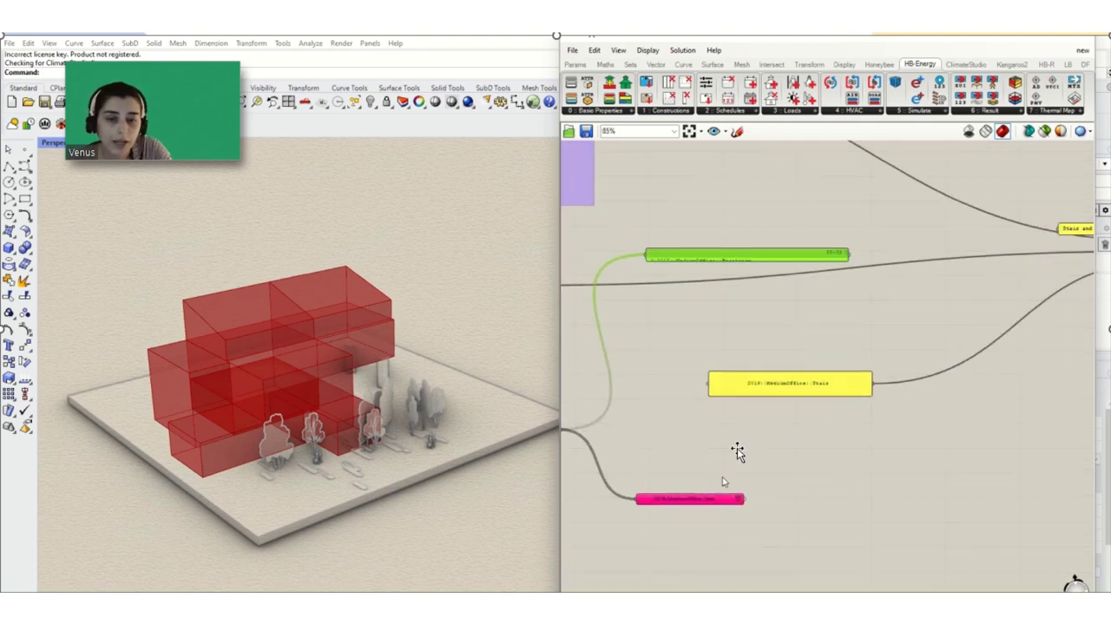
Delete the collapsed room program list panel and move the item selector up beside the room program search component
{"action": "scroll", "coordinate": [782, 409], "scroll_direction": "down", "scroll_amount": 4}
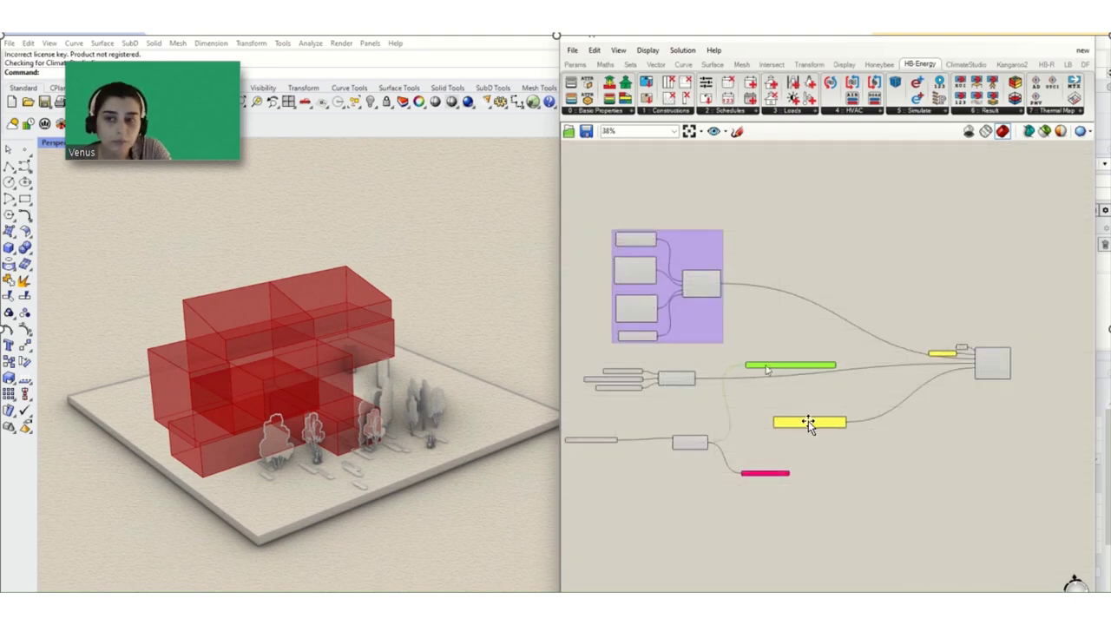
{"action": "scroll", "coordinate": [849, 426], "scroll_direction": "up", "scroll_amount": 3}
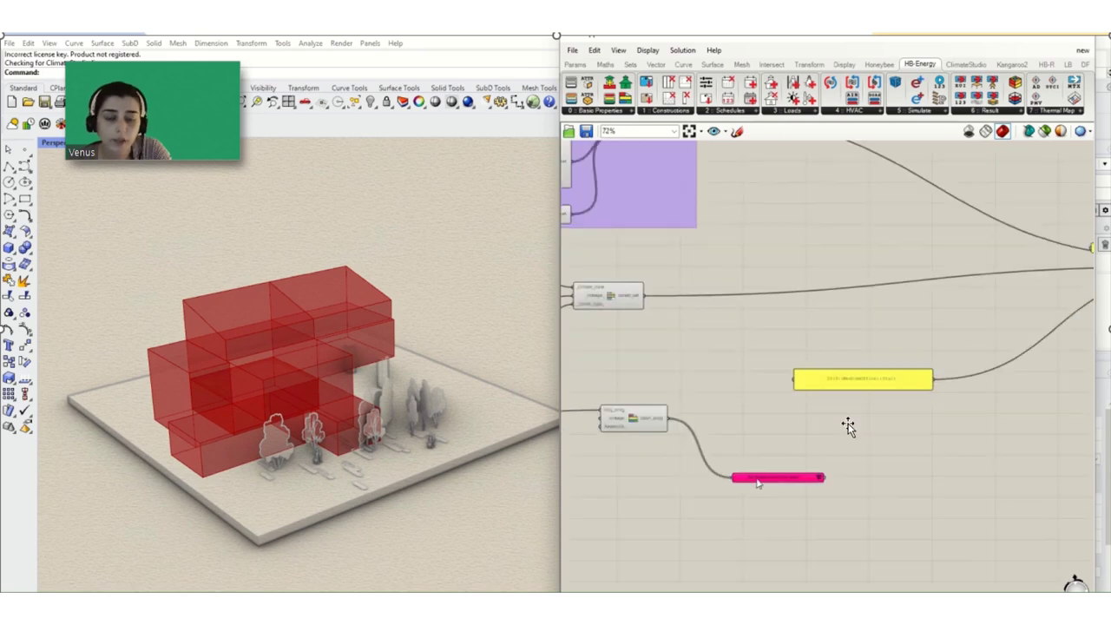
{"action": "left_click_drag", "start_coordinate": [749, 444], "coordinate": [753, 427]}
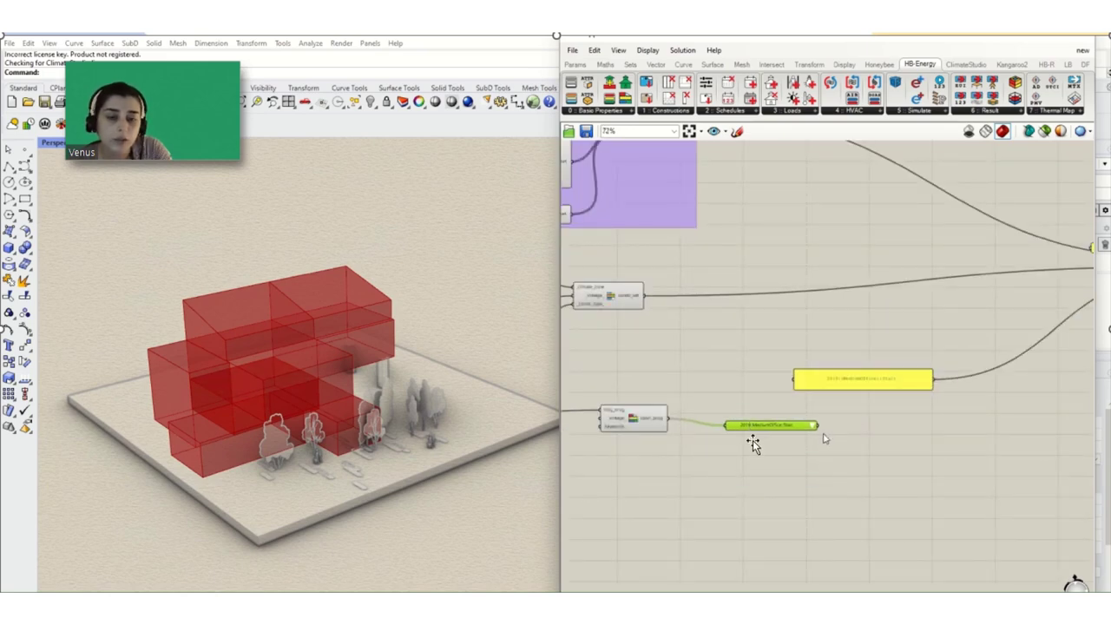
Wire the 2019::MediumOffice::Stair item selector into the stair room component's _program_ input in place of the text panel
{"action": "scroll", "coordinate": [757, 439], "scroll_direction": "down", "scroll_amount": 3}
{"action": "scroll", "coordinate": [757, 439], "scroll_direction": "up", "scroll_amount": 3}
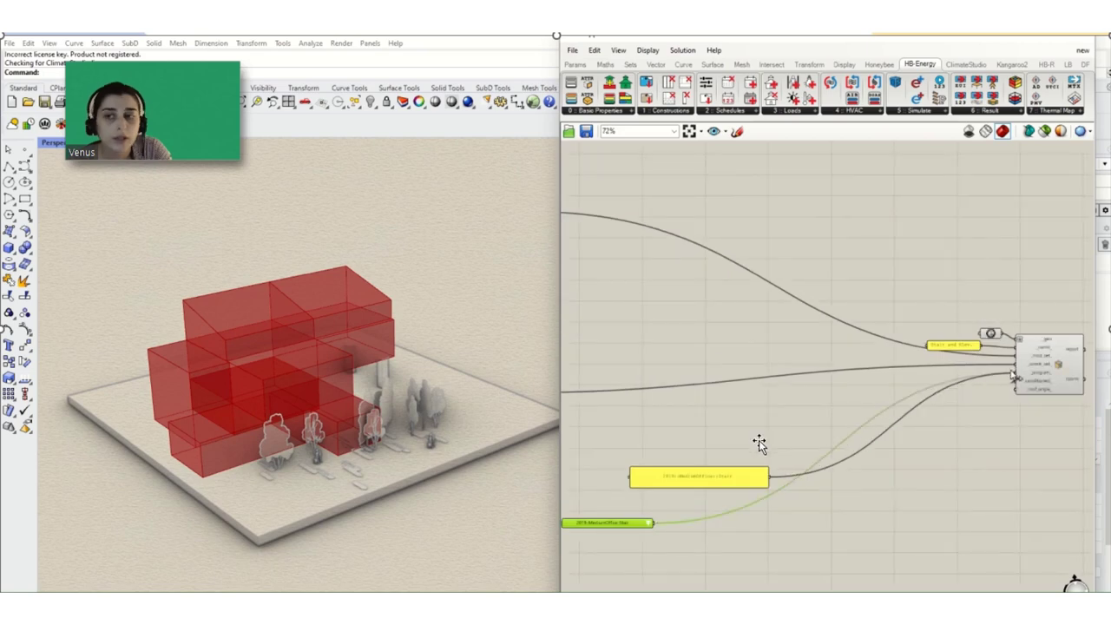
{"action": "scroll", "coordinate": [761, 446], "scroll_direction": "down", "scroll_amount": 3}
Place the disconnected Stair text panel above the room program search component and tidy the position of the whole program search group
{"action": "left_click", "coordinate": [770, 457]}
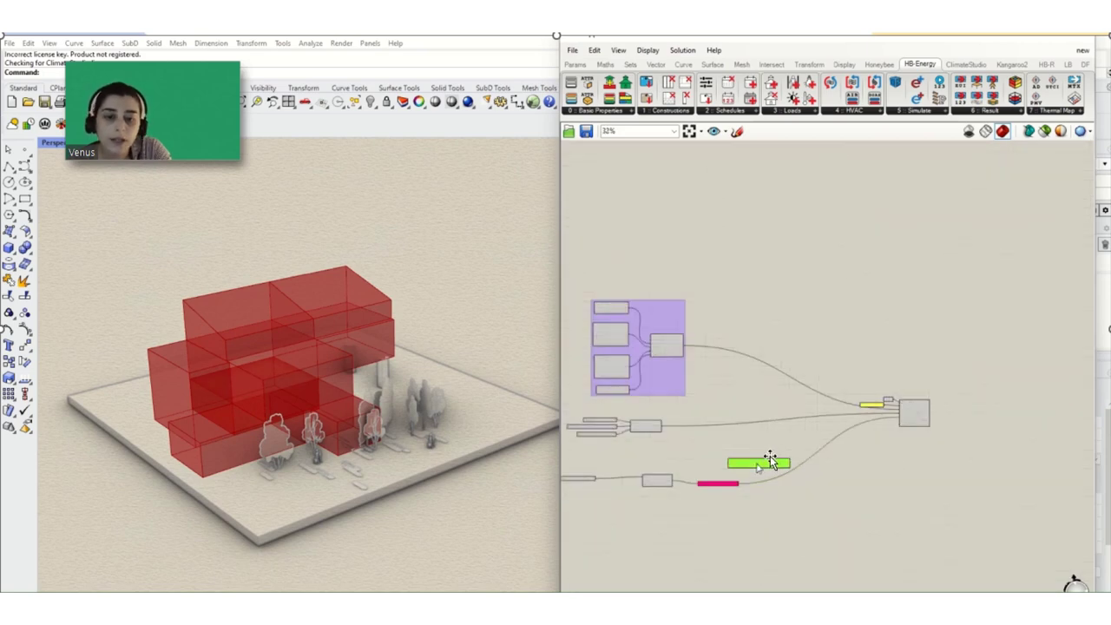
{"action": "scroll", "coordinate": [764, 469], "scroll_direction": "up", "scroll_amount": 2}
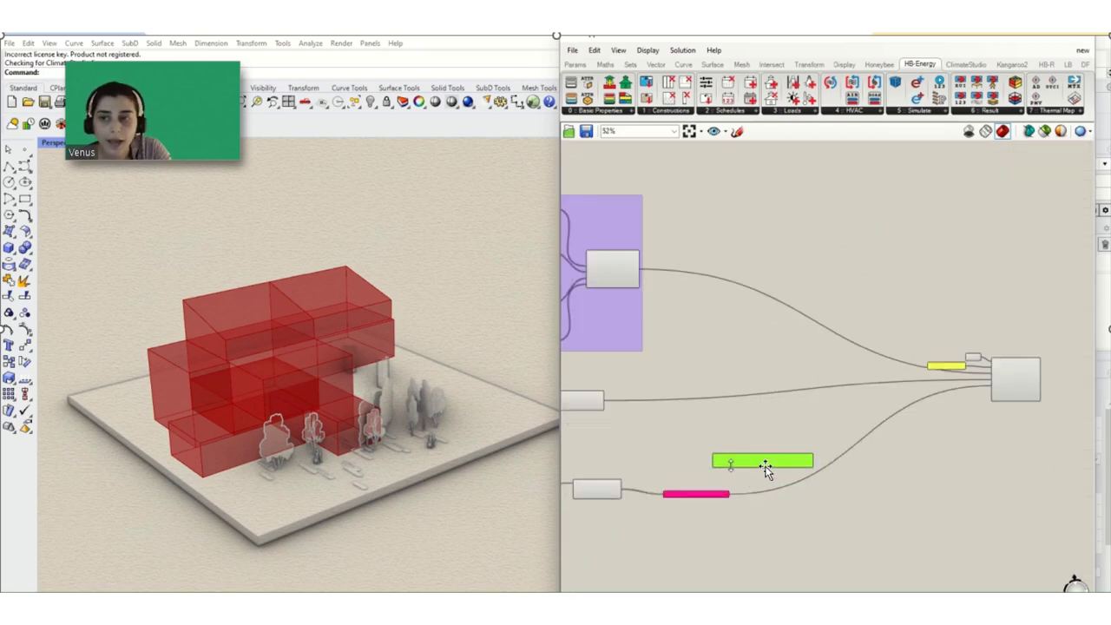
{"action": "scroll", "coordinate": [765, 469], "scroll_direction": "up", "scroll_amount": 3}
{"action": "scroll", "coordinate": [777, 463], "scroll_direction": "down", "scroll_amount": 4}
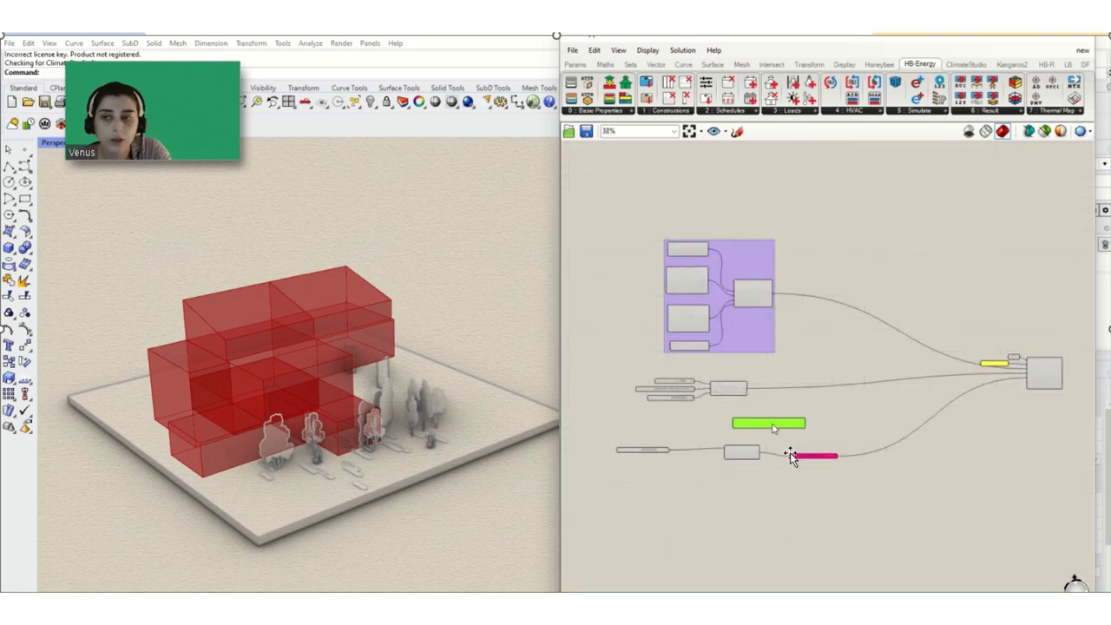
{"action": "left_click_drag", "start_coordinate": [857, 415], "coordinate": [566, 502]}
{"action": "left_click", "coordinate": [727, 469]}
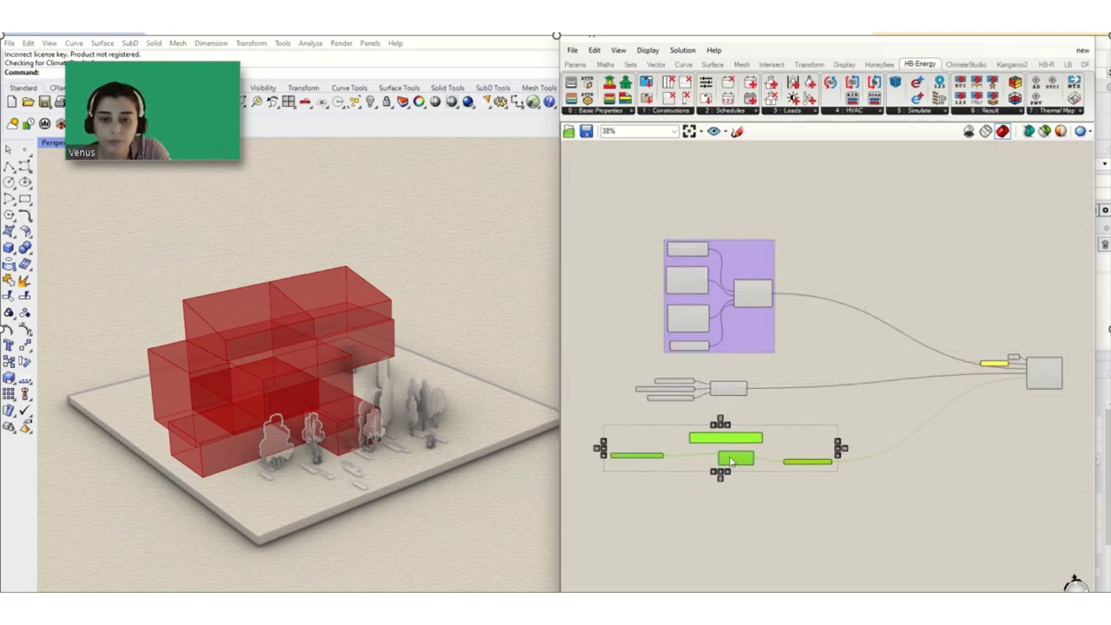
{"action": "left_click", "coordinate": [826, 509]}
Move the 2019::MediumOffice::Stair item selector next to the stair room component's _program_ input
{"action": "scroll", "coordinate": [808, 469], "scroll_direction": "up", "scroll_amount": 2}
{"action": "left_click", "coordinate": [808, 469]}
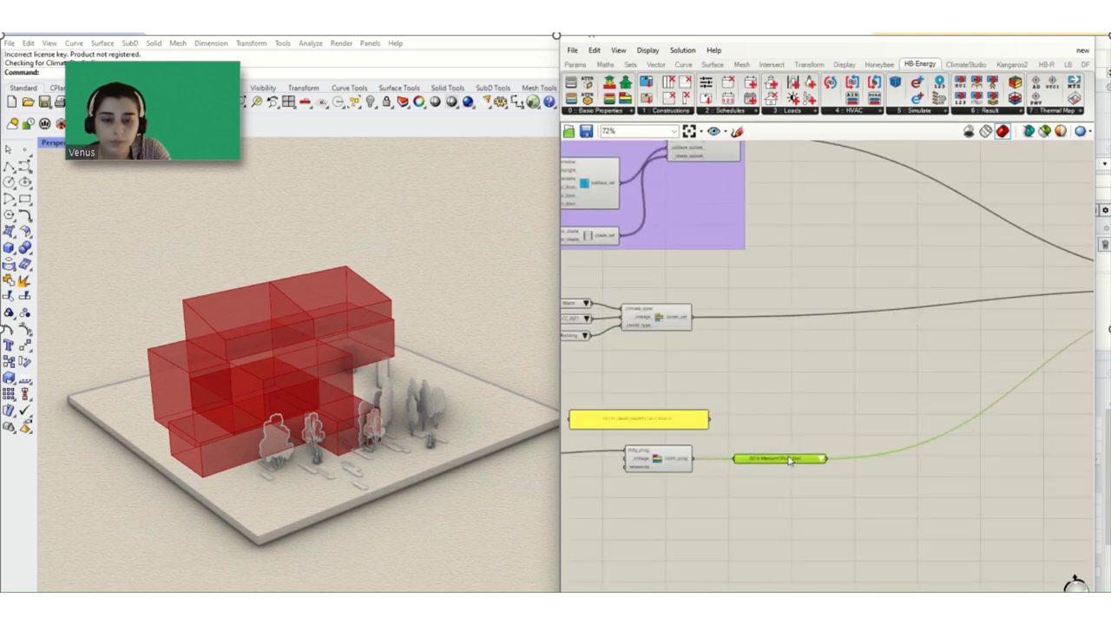
{"action": "scroll", "coordinate": [944, 377], "scroll_direction": "down", "scroll_amount": 3}
{"action": "scroll", "coordinate": [944, 378], "scroll_direction": "up", "scroll_amount": 4}
{"action": "scroll", "coordinate": [947, 382], "scroll_direction": "down", "scroll_amount": 3}
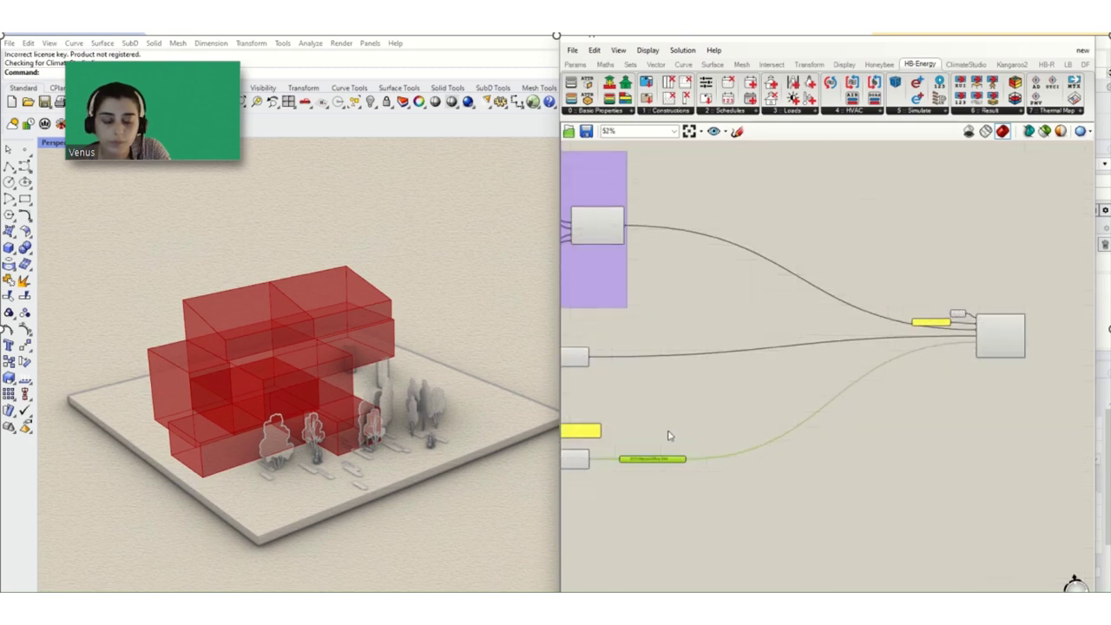
{"action": "left_click_drag", "start_coordinate": [662, 462], "coordinate": [878, 367]}
{"action": "scroll", "coordinate": [877, 367], "scroll_direction": "up", "scroll_amount": 1}
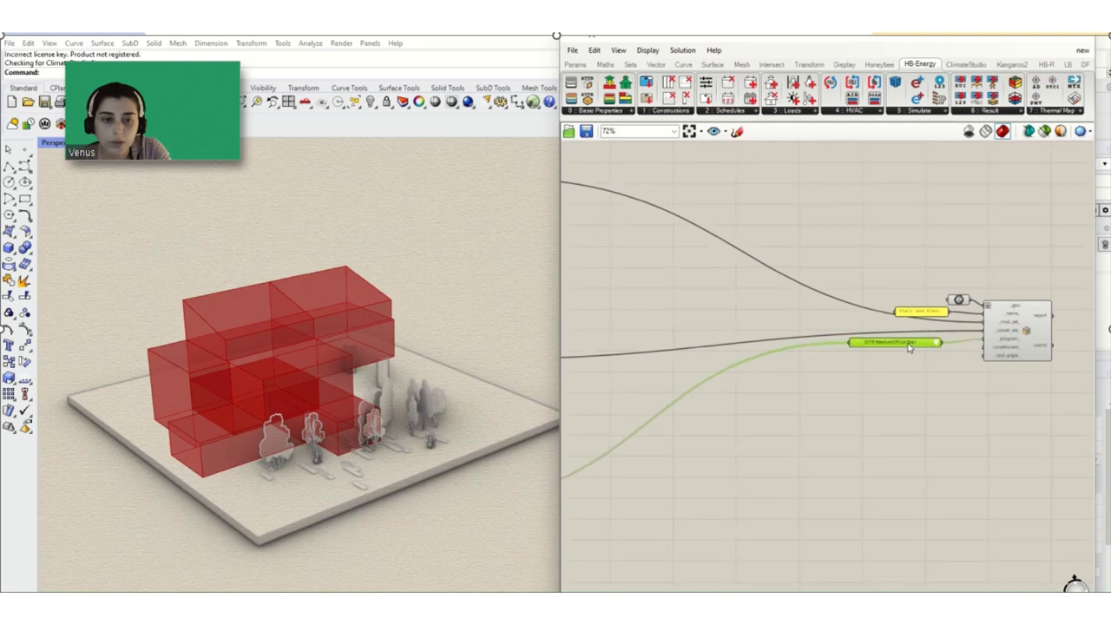
{"action": "left_click", "coordinate": [925, 399]}
{"action": "scroll", "coordinate": [1007, 354], "scroll_direction": "up", "scroll_amount": 3}
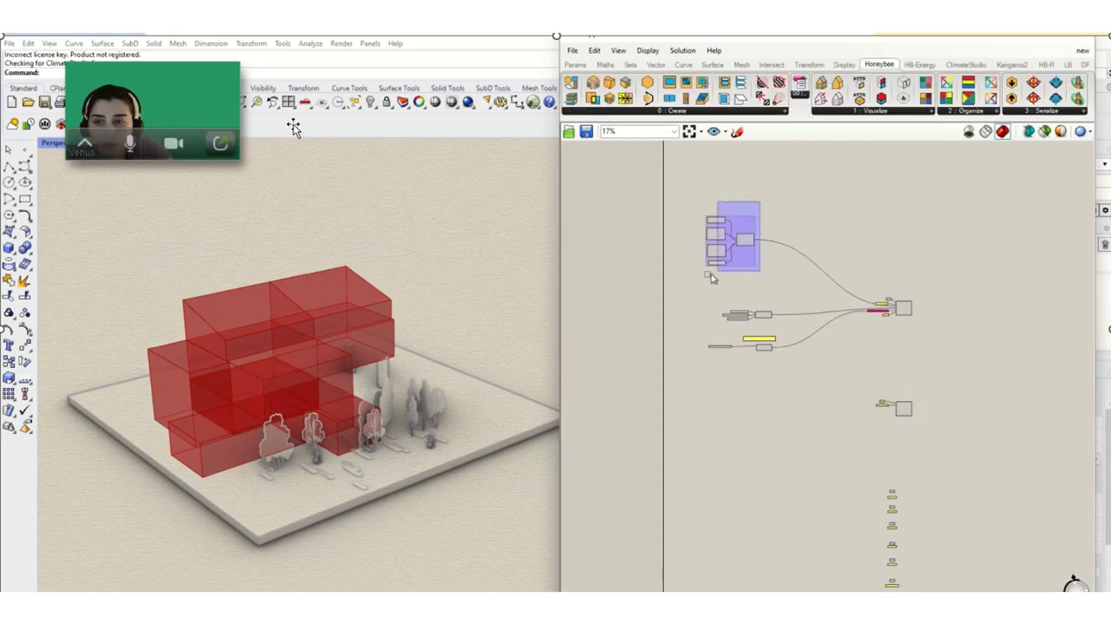
Examine the stair and elevator room component's inputs, especially the conditioned_ input
{"action": "left_click", "coordinate": [747, 239]}
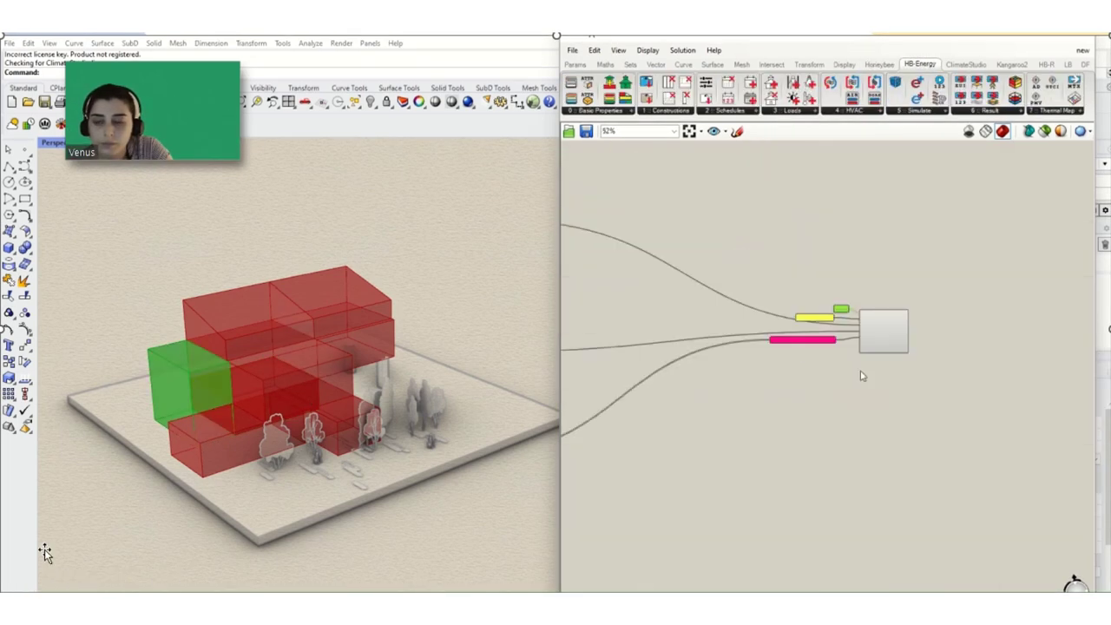
{"action": "scroll", "coordinate": [863, 376], "scroll_direction": "up", "scroll_amount": 6}
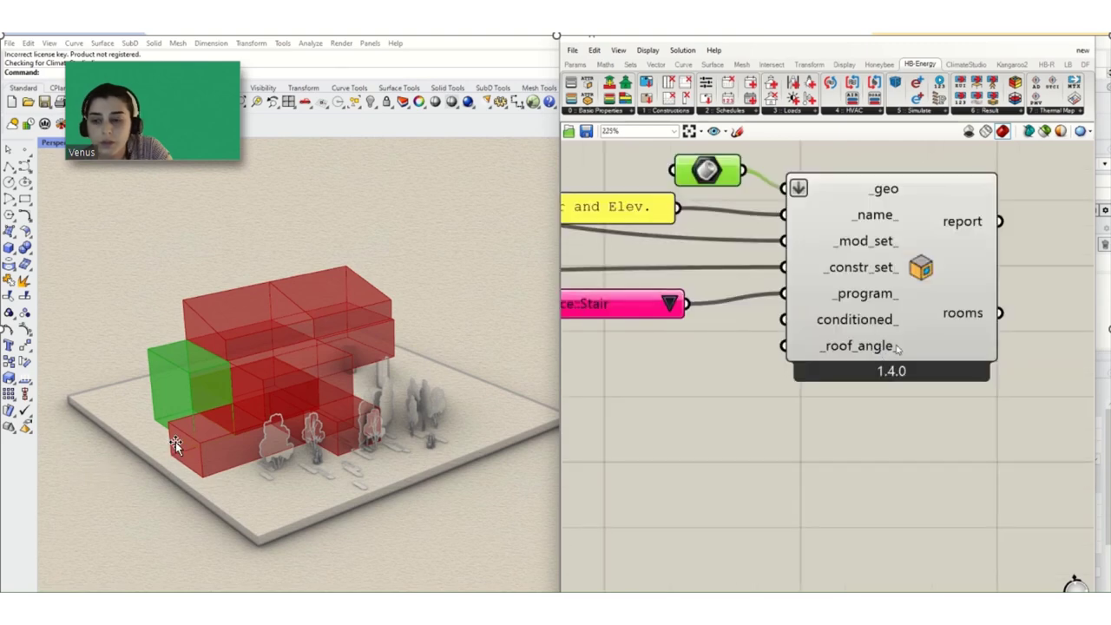
{"action": "scroll", "coordinate": [868, 363], "scroll_direction": "down", "scroll_amount": 4}
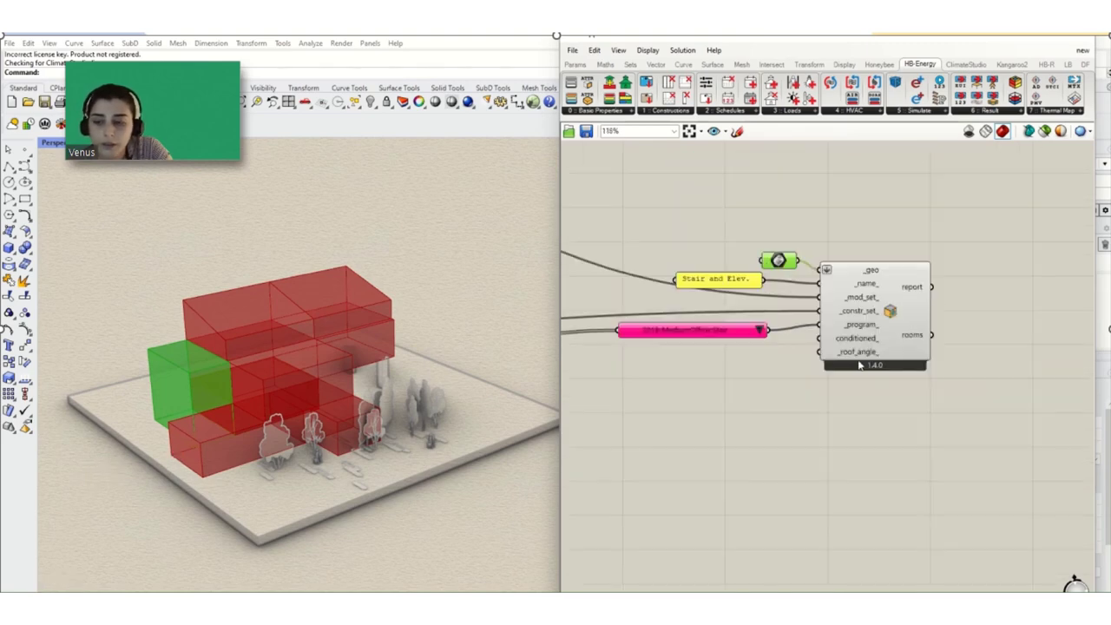
{"action": "scroll", "coordinate": [855, 367], "scroll_direction": "up", "scroll_amount": 2}
{"action": "scroll", "coordinate": [854, 368], "scroll_direction": "up", "scroll_amount": 1}
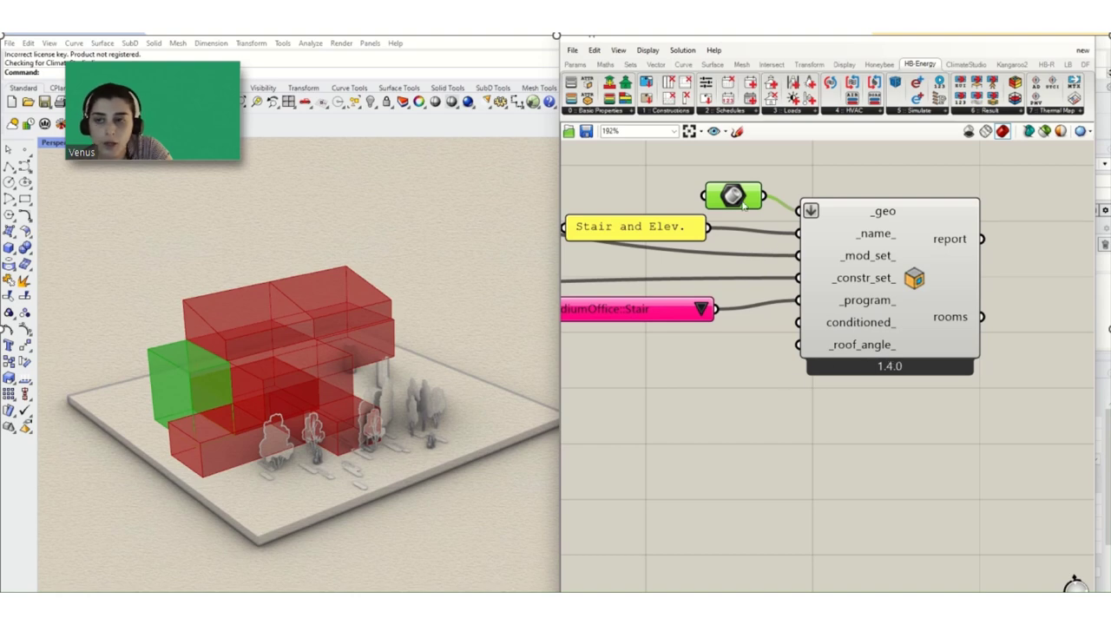
{"action": "scroll", "coordinate": [873, 319], "scroll_direction": "up", "scroll_amount": 2}
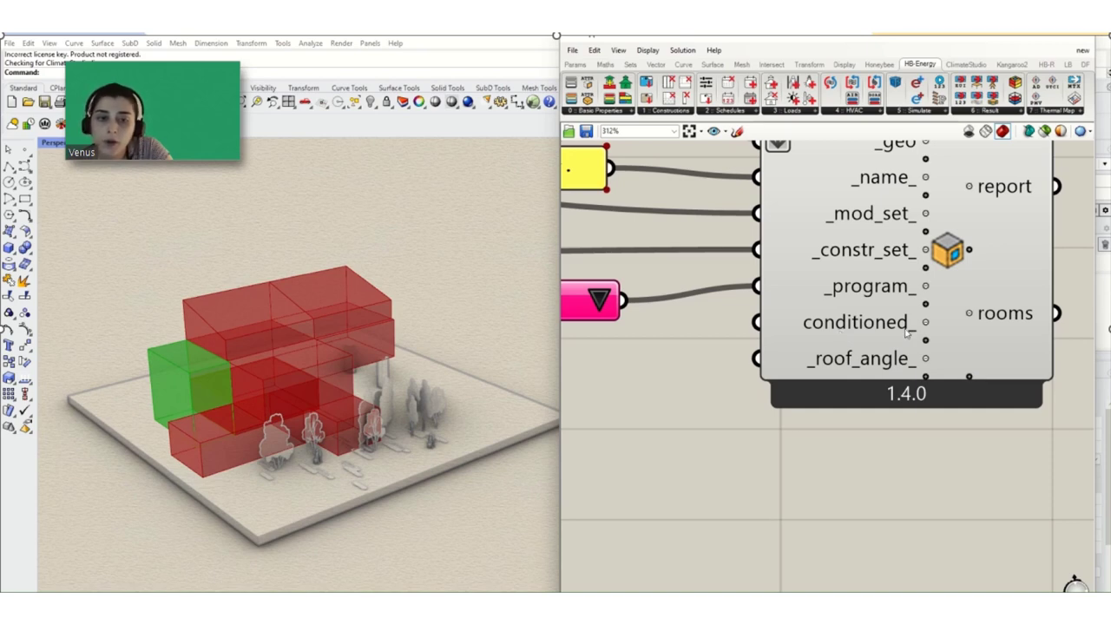
{"action": "mouse_move", "coordinate": [907, 332]}
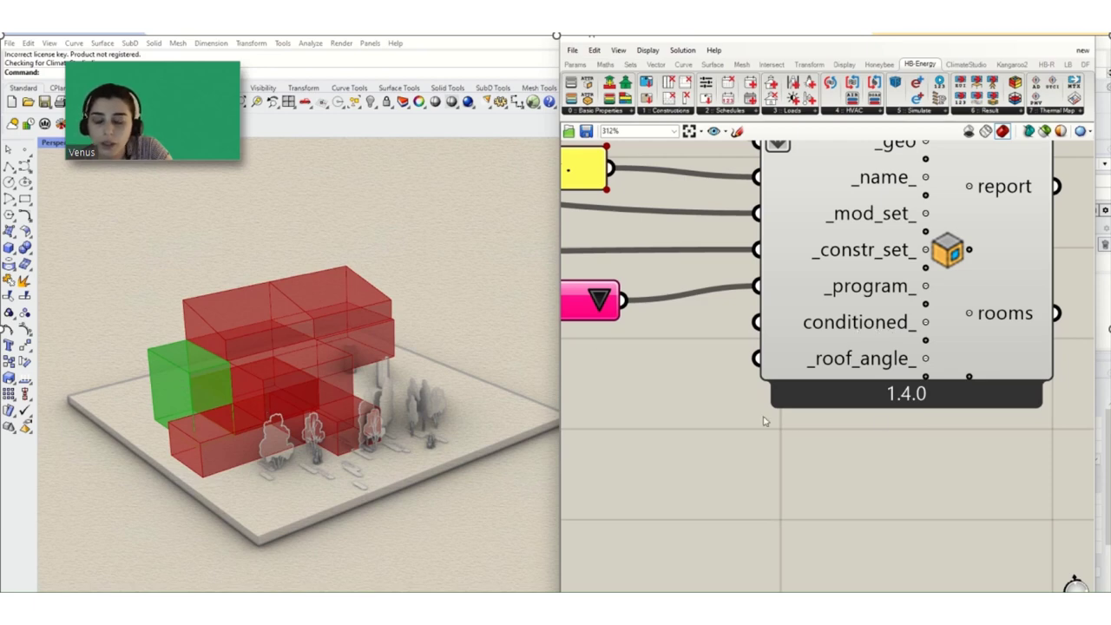
Add a text panel containing False beside the stair and elevator room component
{"action": "left_click", "coordinate": [705, 390]}
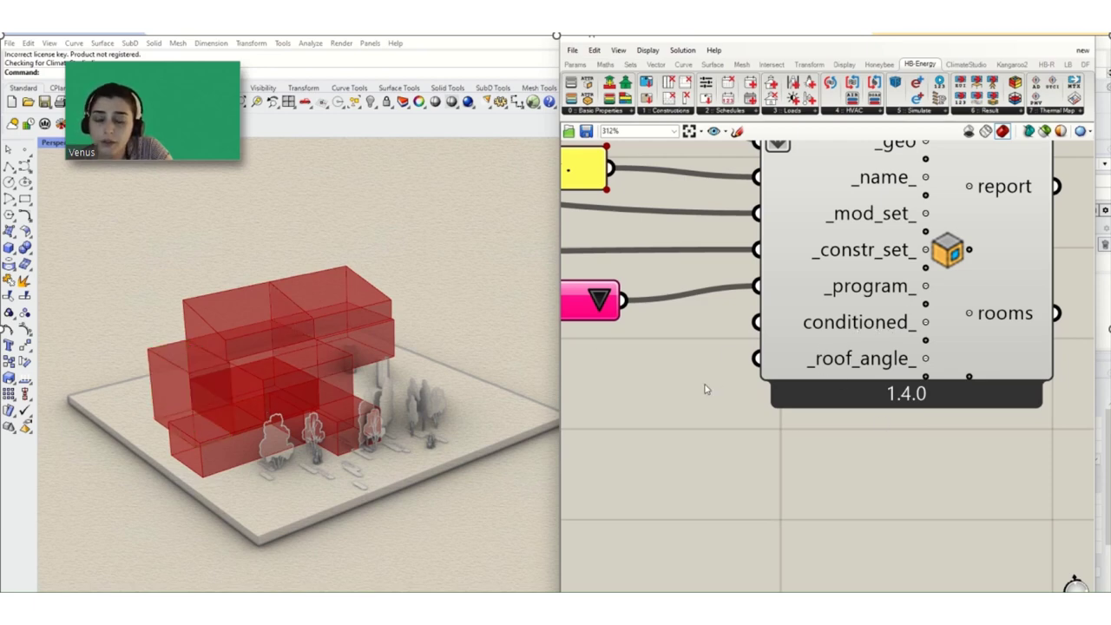
{"action": "double_click", "coordinate": [705, 390]}
{"action": "type", "text": "panel"}
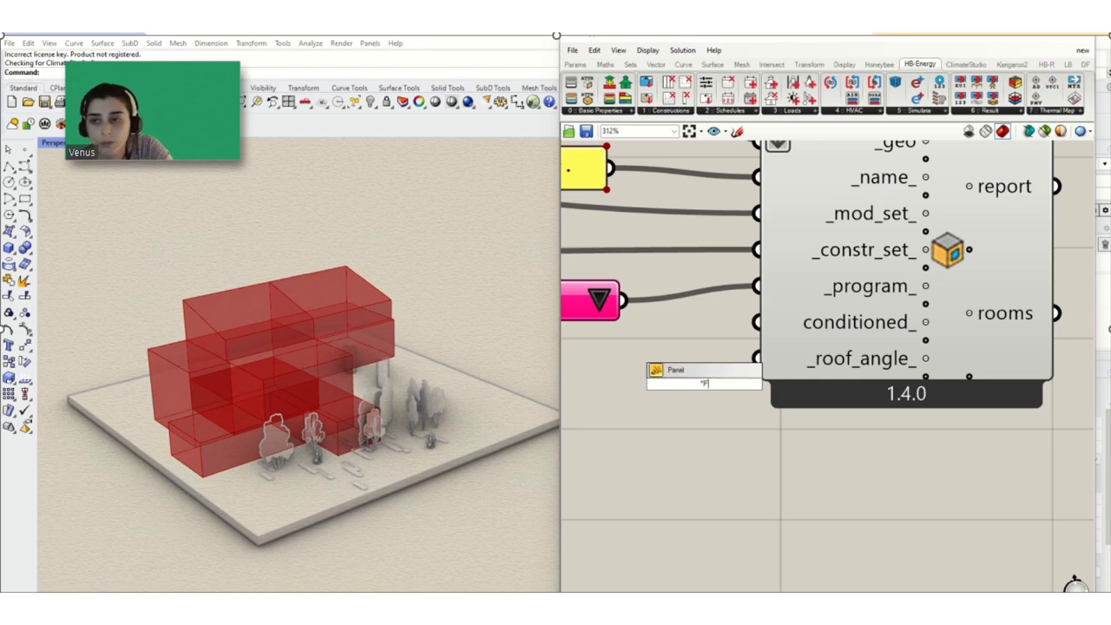
{"action": "type", "text": "lse"}
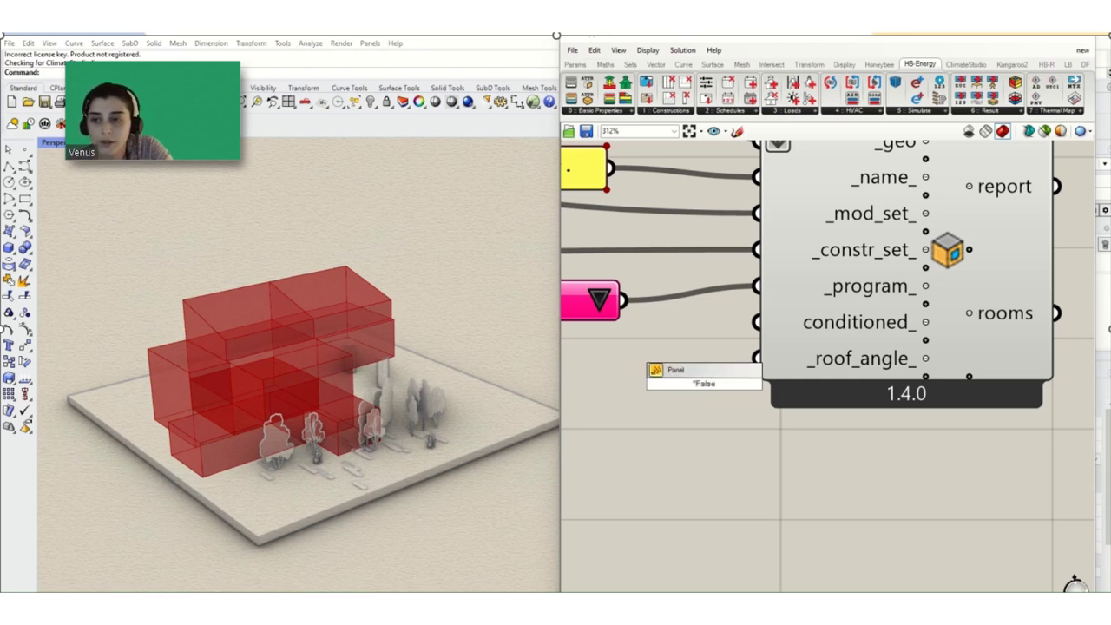
{"action": "key", "text": "Return"}
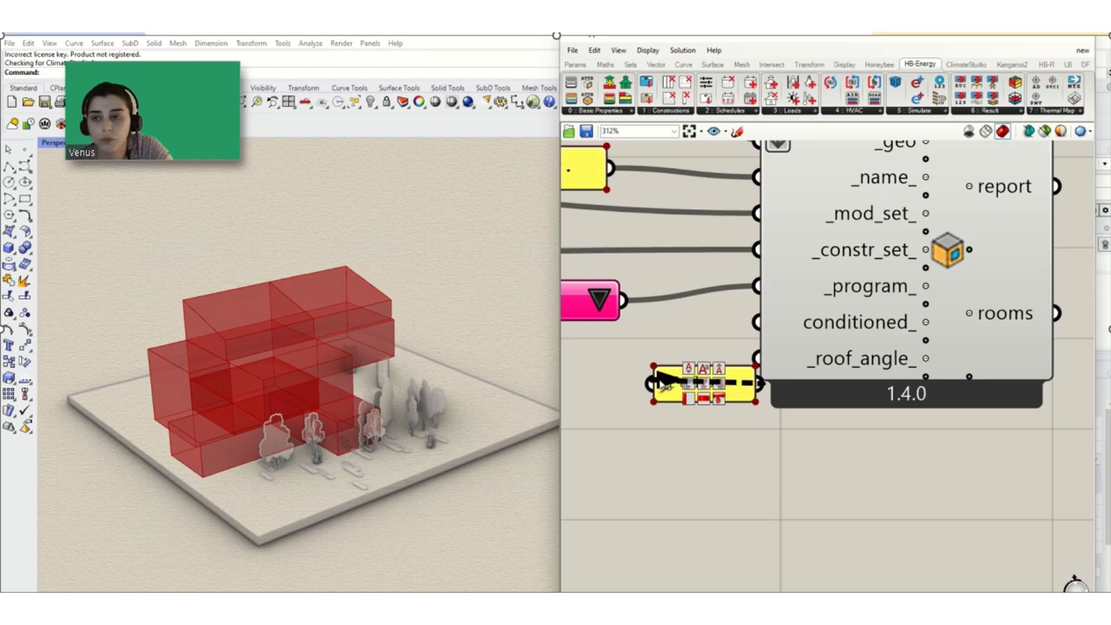
{"action": "scroll", "coordinate": [769, 454], "scroll_direction": "down", "scroll_amount": 3}
{"action": "scroll", "coordinate": [704, 417], "scroll_direction": "up", "scroll_amount": 2}
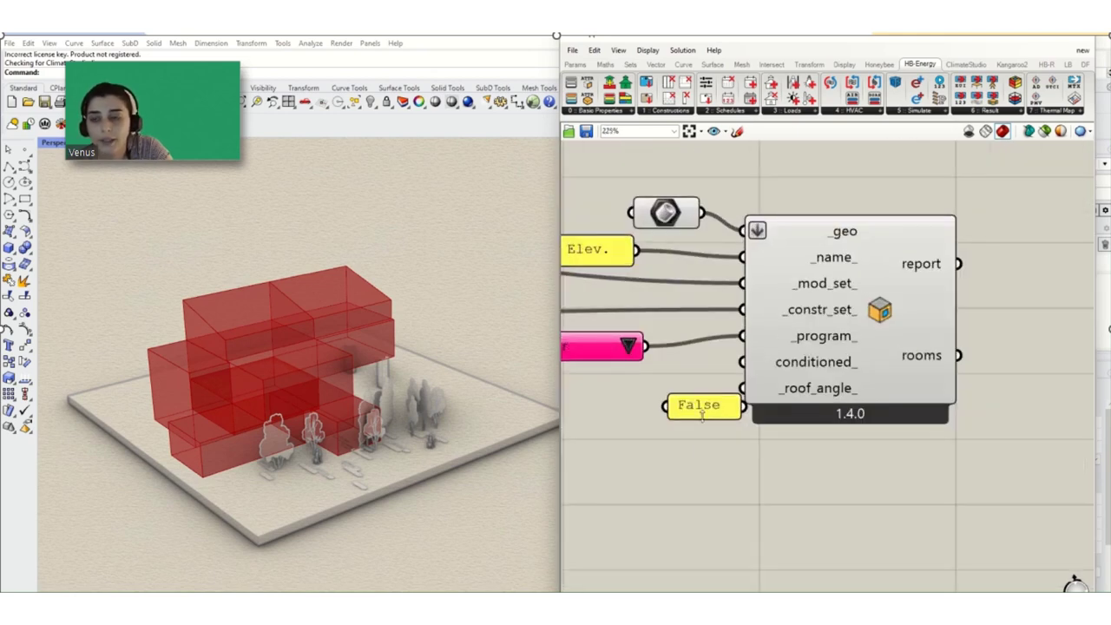
Wire the False panel into the room component's conditioned_ input and place it below the program item selector
{"action": "left_click_drag", "start_coordinate": [703, 417], "coordinate": [731, 374]}
{"action": "left_click", "coordinate": [708, 448]}
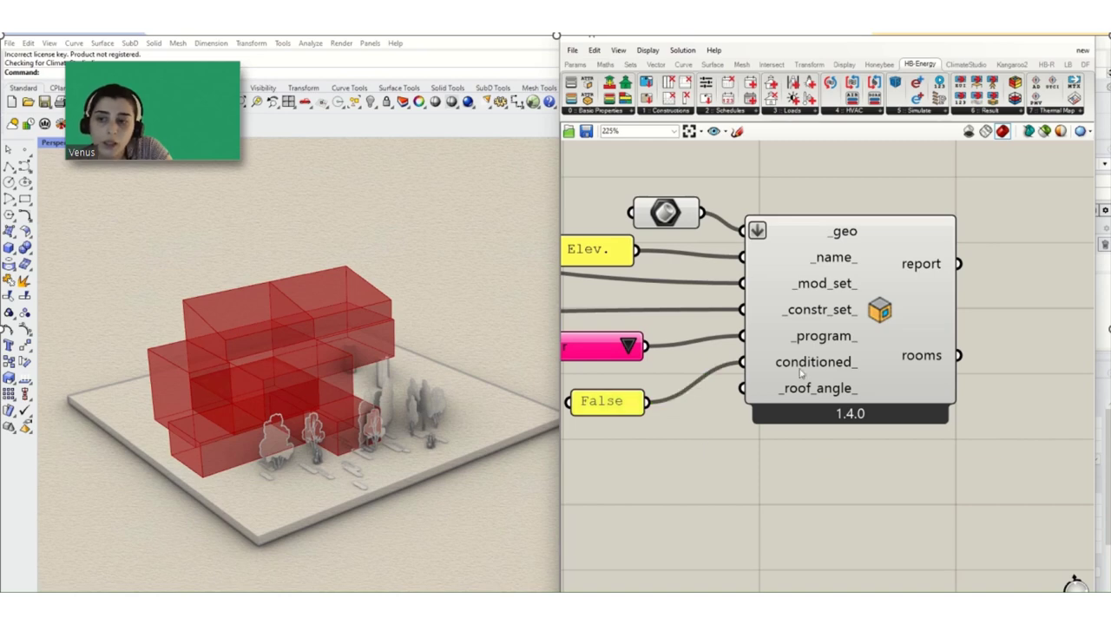
{"action": "mouse_move", "coordinate": [787, 376]}
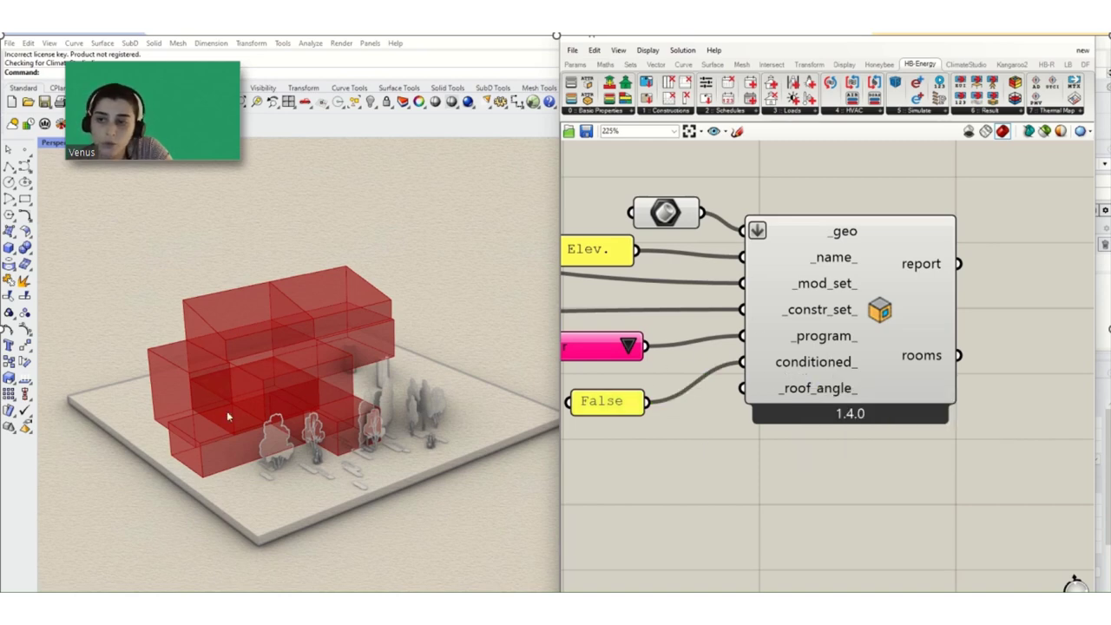
Select the stair and elevator geometry parameter to highlight its volume in the 3D model
{"action": "scroll", "coordinate": [880, 317], "scroll_direction": "down", "scroll_amount": 5}
{"action": "scroll", "coordinate": [825, 293], "scroll_direction": "up", "scroll_amount": 4}
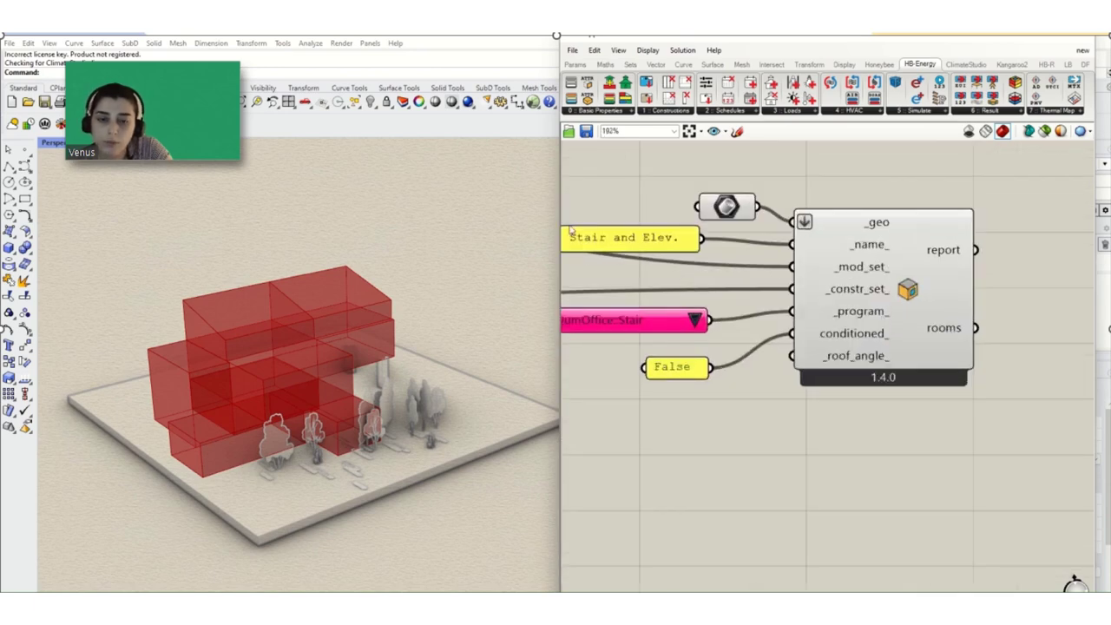
{"action": "scroll", "coordinate": [691, 271], "scroll_direction": "down", "scroll_amount": 5}
{"action": "scroll", "coordinate": [690, 271], "scroll_direction": "up", "scroll_amount": 4}
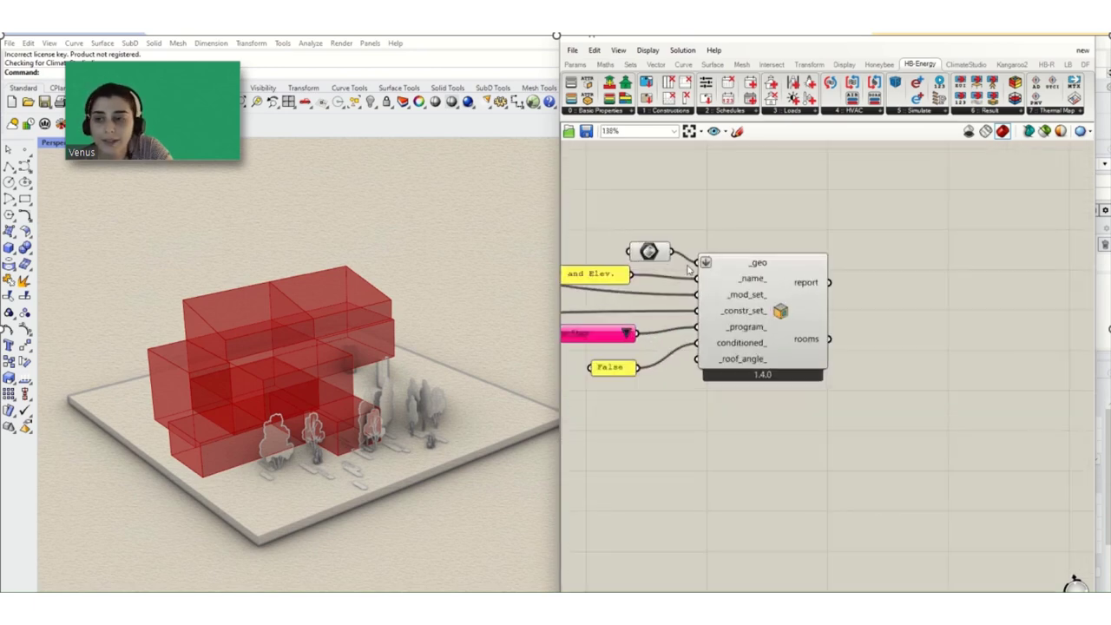
{"action": "left_click", "coordinate": [648, 251]}
{"action": "scroll", "coordinate": [942, 247], "scroll_direction": "down", "scroll_amount": 3}
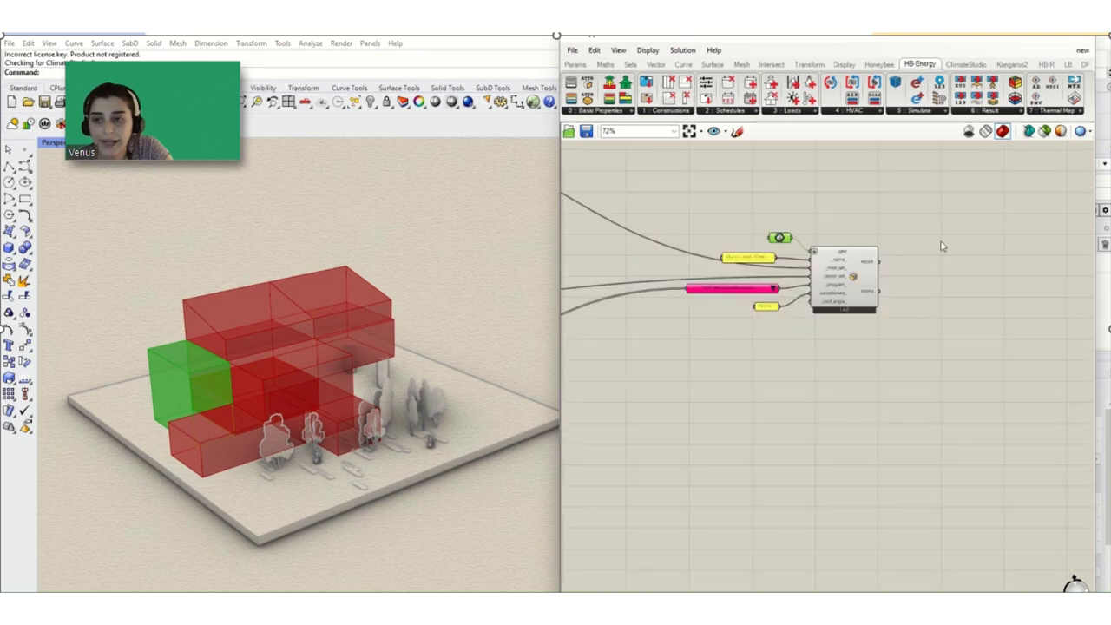
Select the Conf. Room 1 geometry parameter and name panel and move them up beneath the stair room component
{"action": "scroll", "coordinate": [941, 261], "scroll_direction": "down", "scroll_amount": 3}
{"action": "scroll", "coordinate": [912, 495], "scroll_direction": "up", "scroll_amount": 2}
{"action": "left_click_drag", "start_coordinate": [909, 470], "coordinate": [861, 497]}
{"action": "middle_click", "coordinate": [875, 476]}
{"action": "scroll", "coordinate": [881, 509], "scroll_direction": "down", "scroll_amount": 3}
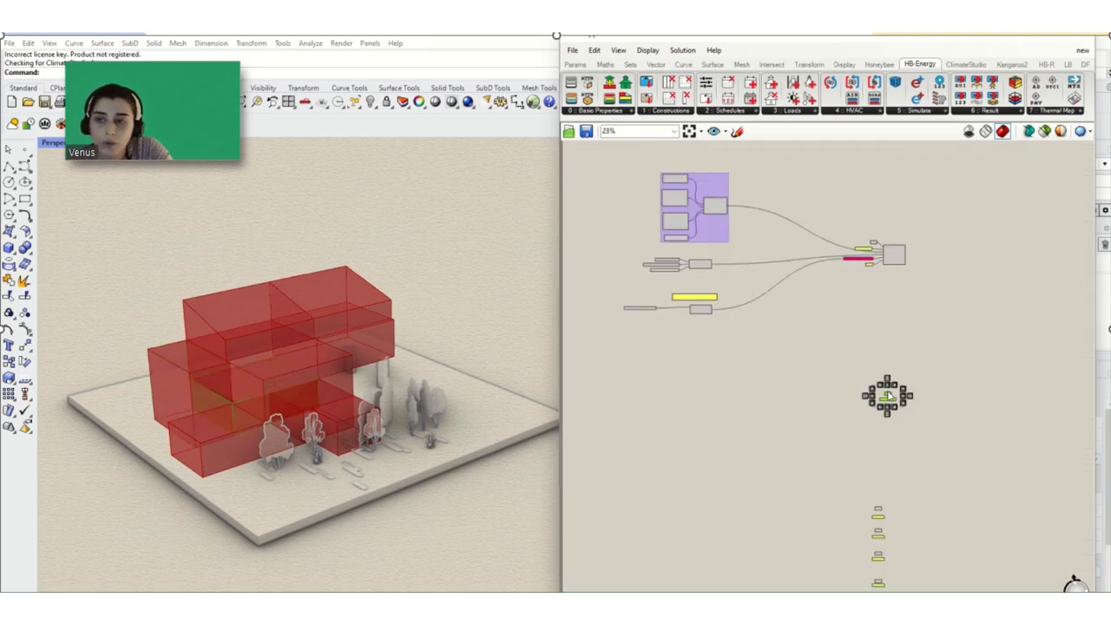
{"action": "scroll", "coordinate": [888, 397], "scroll_direction": "up", "scroll_amount": 5}
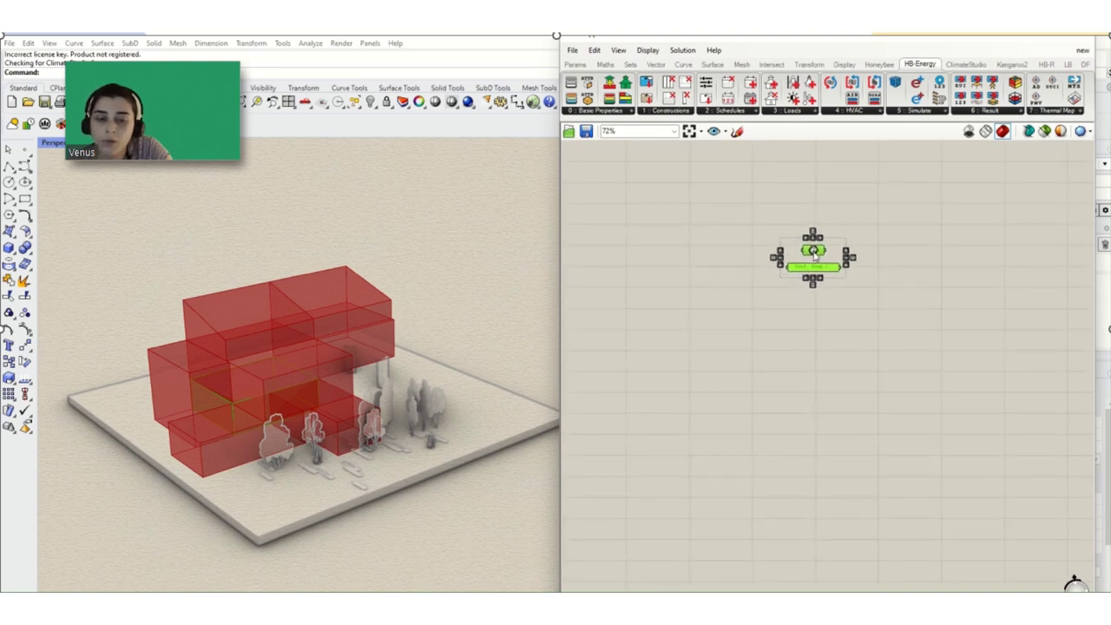
{"action": "scroll", "coordinate": [821, 317], "scroll_direction": "down", "scroll_amount": 3}
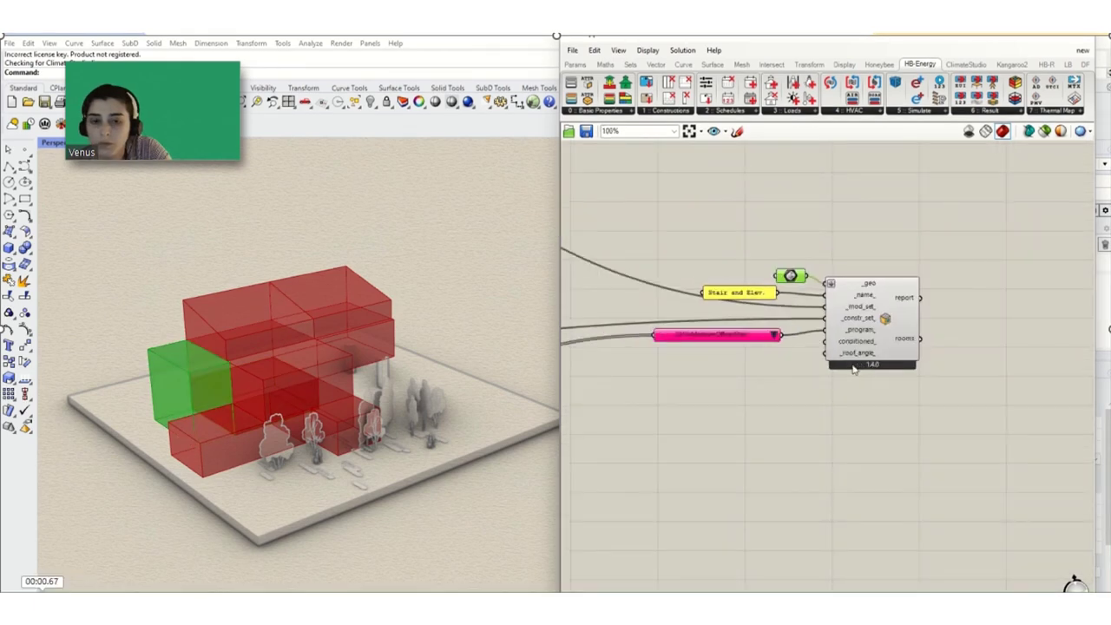
Bring the Conf. Room 1 geometry and name pair out of the column of remaining rooms to just below the finished stair room
{"action": "scroll", "coordinate": [918, 504], "scroll_direction": "down", "scroll_amount": 5}
{"action": "scroll", "coordinate": [912, 501], "scroll_direction": "up", "scroll_amount": 1}
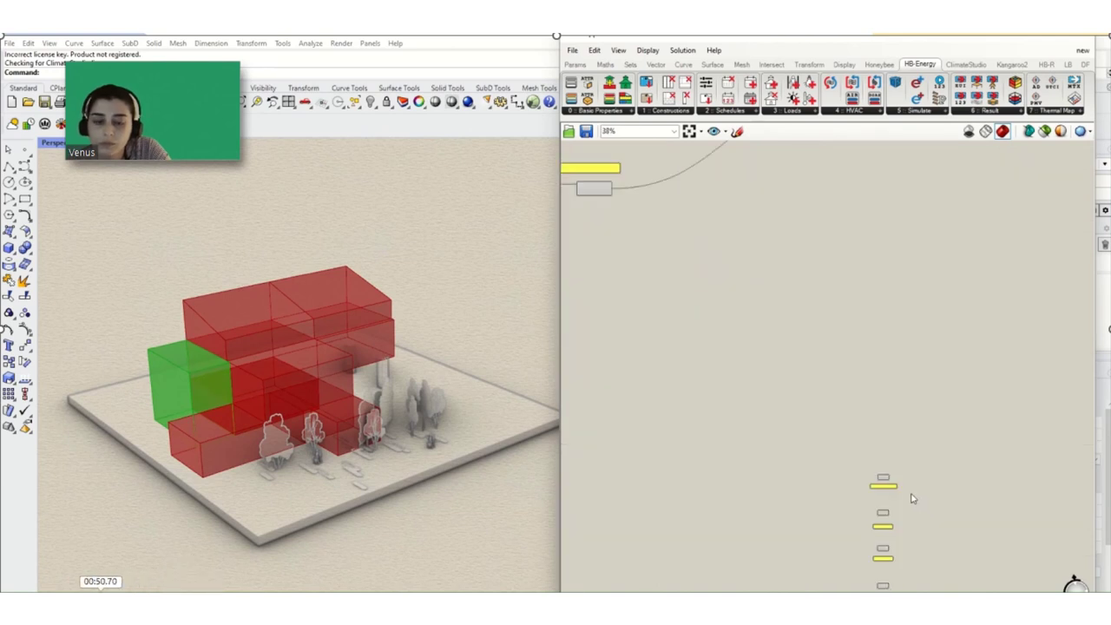
{"action": "middle_click", "coordinate": [874, 473]}
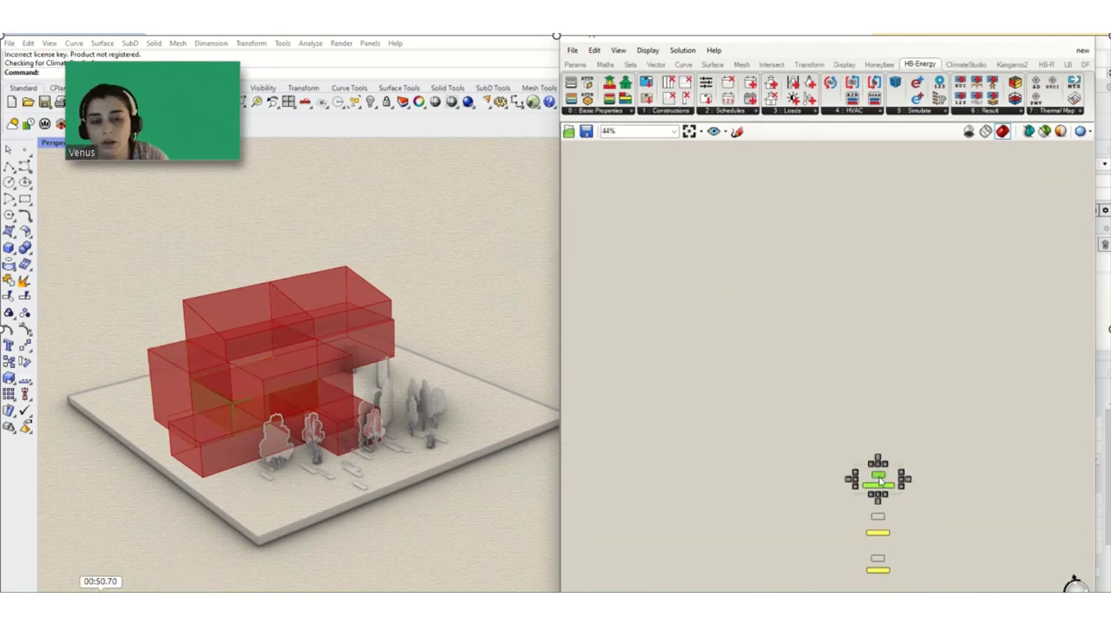
{"action": "scroll", "coordinate": [877, 497], "scroll_direction": "down", "scroll_amount": 3}
{"action": "right_click_drag", "start_coordinate": [877, 497], "coordinate": [812, 253]}
{"action": "scroll", "coordinate": [874, 318], "scroll_direction": "up", "scroll_amount": 4}
{"action": "scroll", "coordinate": [825, 355], "scroll_direction": "down", "scroll_amount": 2}
{"action": "right_click_drag", "start_coordinate": [826, 355], "coordinate": [836, 399]}
{"action": "scroll", "coordinate": [819, 307], "scroll_direction": "up", "scroll_amount": 3}
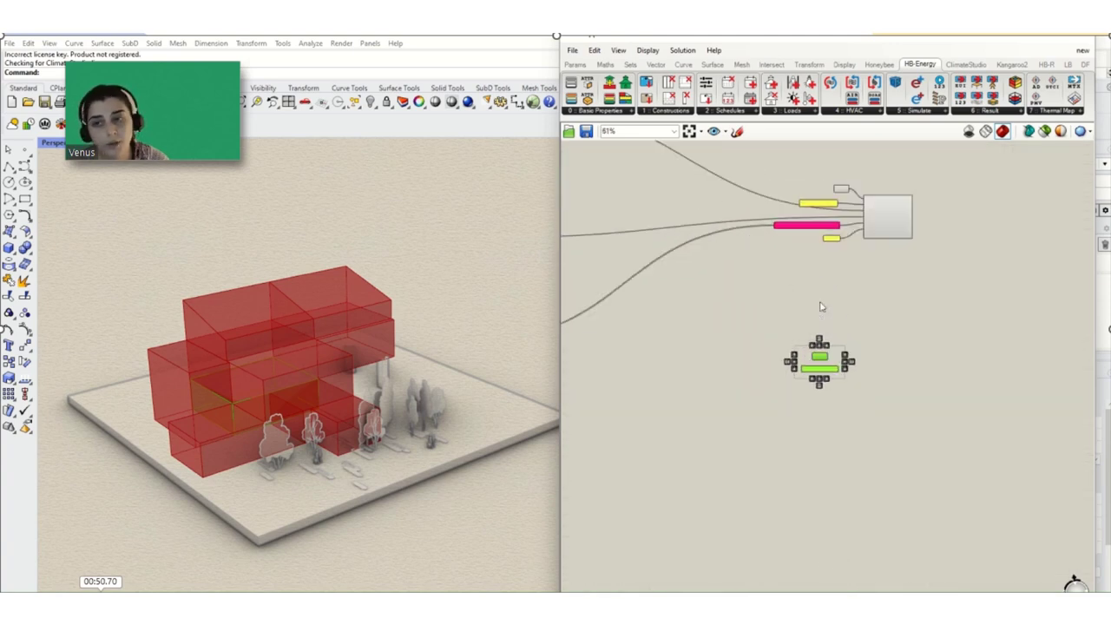
{"action": "right_click_drag", "start_coordinate": [819, 307], "coordinate": [825, 371]}
{"action": "scroll", "coordinate": [825, 372], "scroll_direction": "up", "scroll_amount": 1}
{"action": "scroll", "coordinate": [869, 375], "scroll_direction": "down", "scroll_amount": 5}
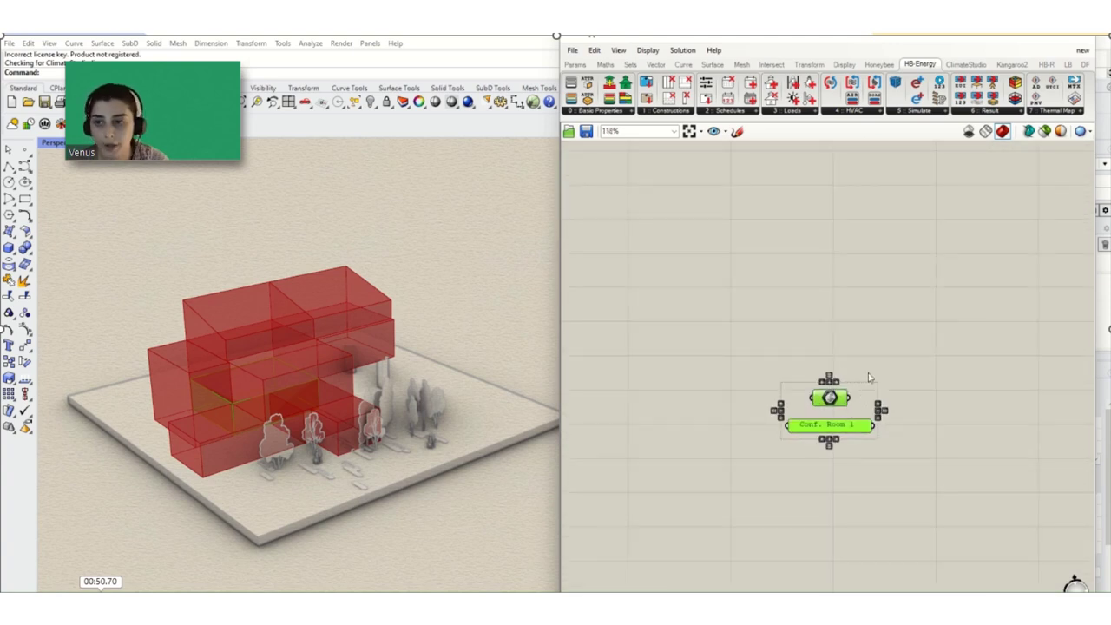
{"action": "left_click", "coordinate": [909, 365]}
{"action": "scroll", "coordinate": [937, 265], "scroll_direction": "up", "scroll_amount": 2}
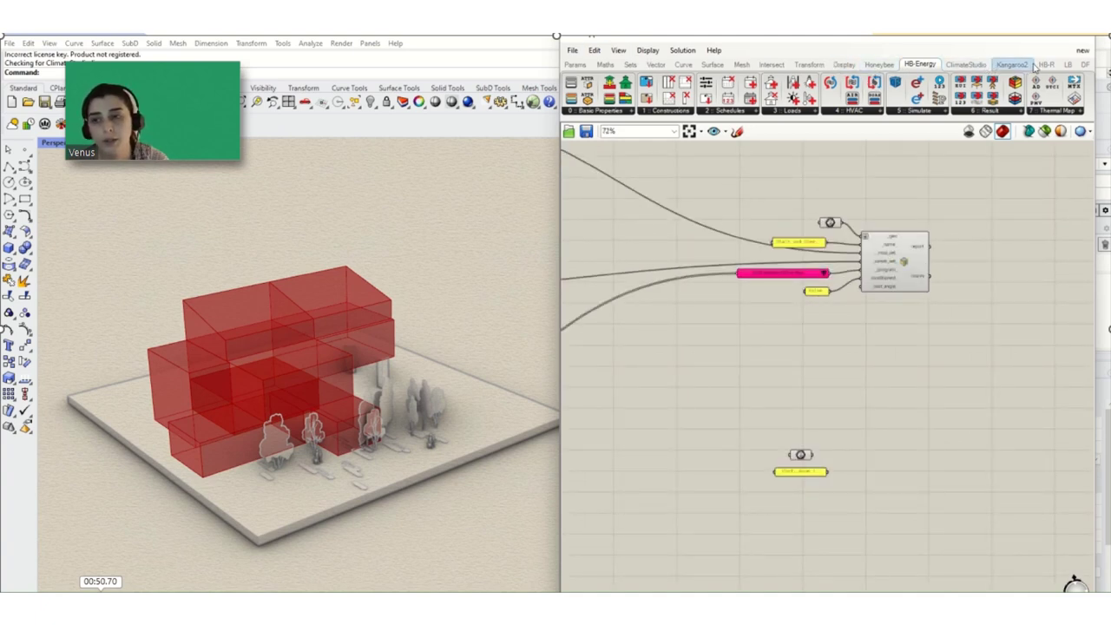
{"action": "left_click", "coordinate": [1039, 67]}
{"action": "left_click", "coordinate": [692, 115]}
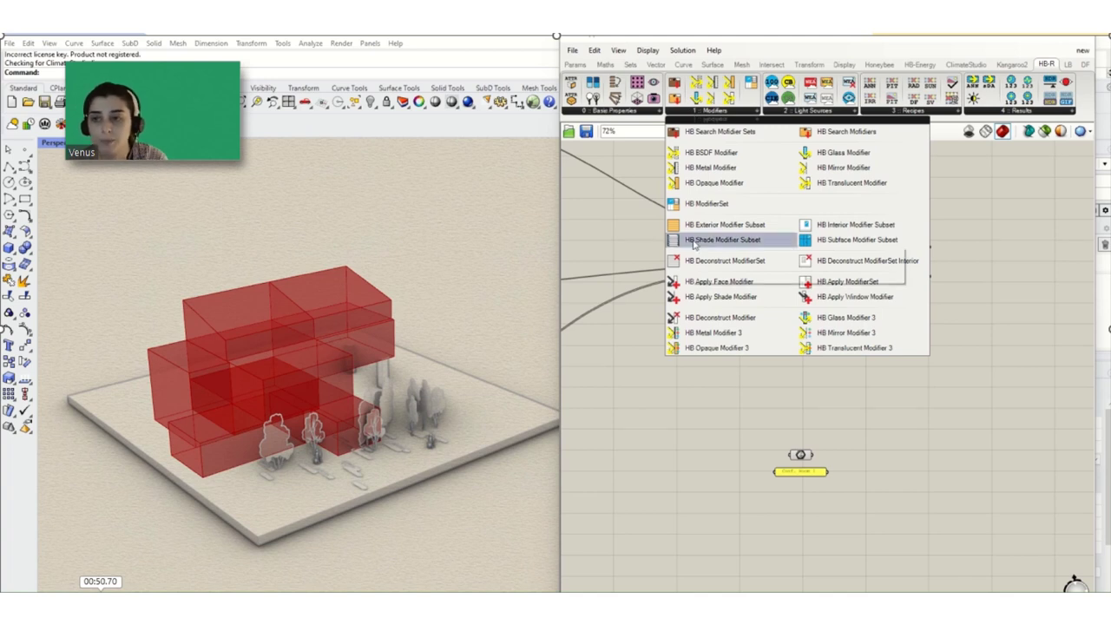
{"action": "left_click", "coordinate": [921, 64]}
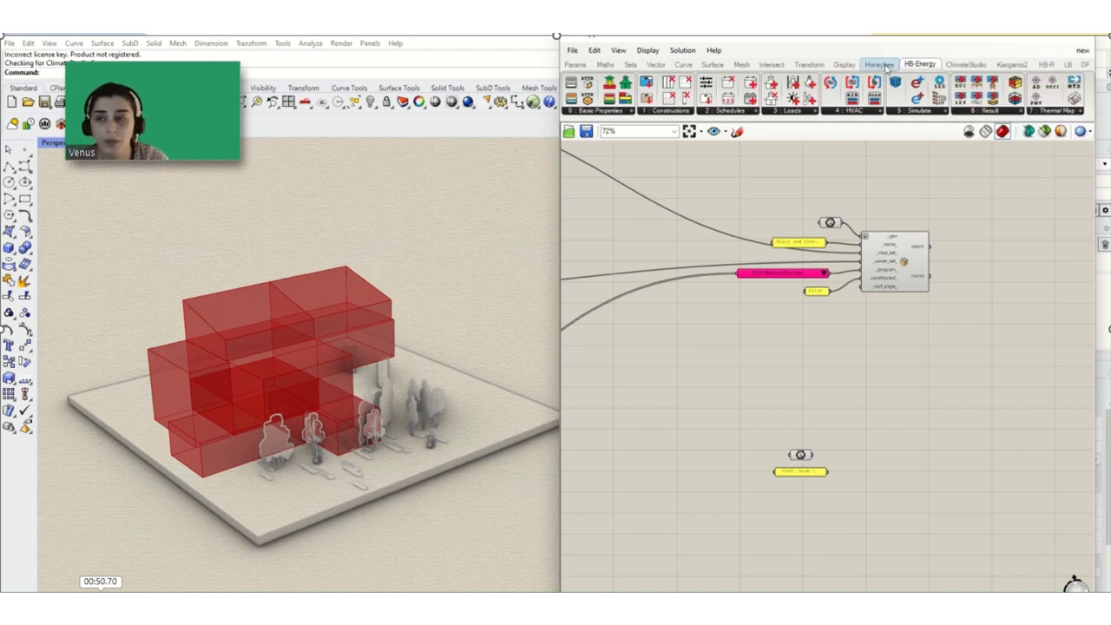
Place an HB Room from Solid component beside the Conf. Room 1 pair and wire the geometry parameter into its _geo input
{"action": "left_click", "coordinate": [880, 64]}
{"action": "left_click", "coordinate": [623, 113]}
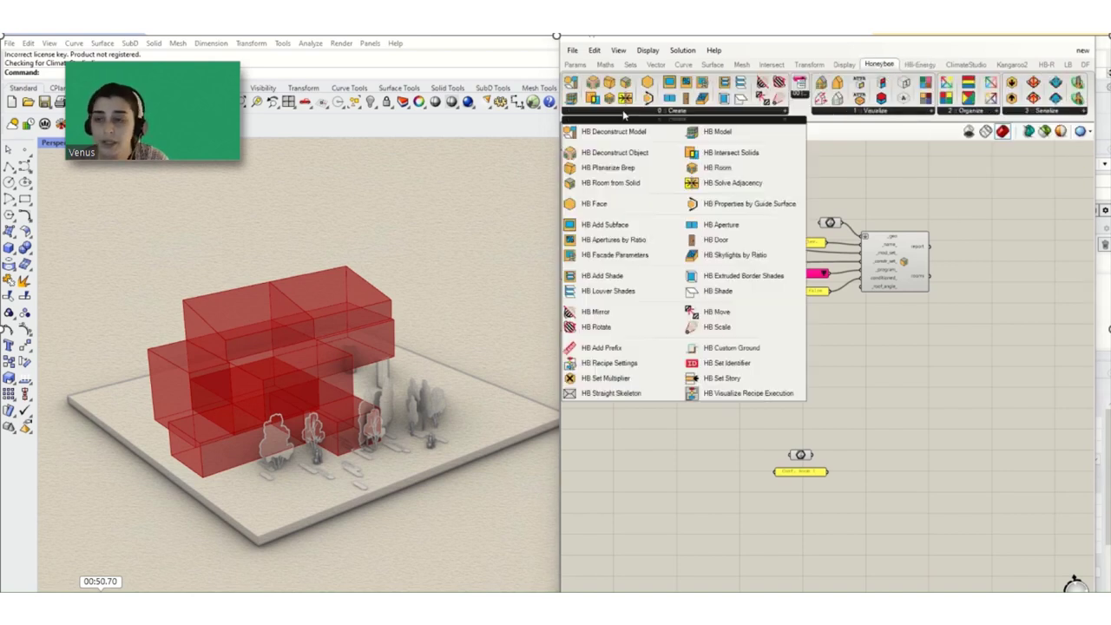
{"action": "left_click_drag", "start_coordinate": [611, 183], "coordinate": [895, 486]}
{"action": "scroll", "coordinate": [841, 473], "scroll_direction": "up", "scroll_amount": 3}
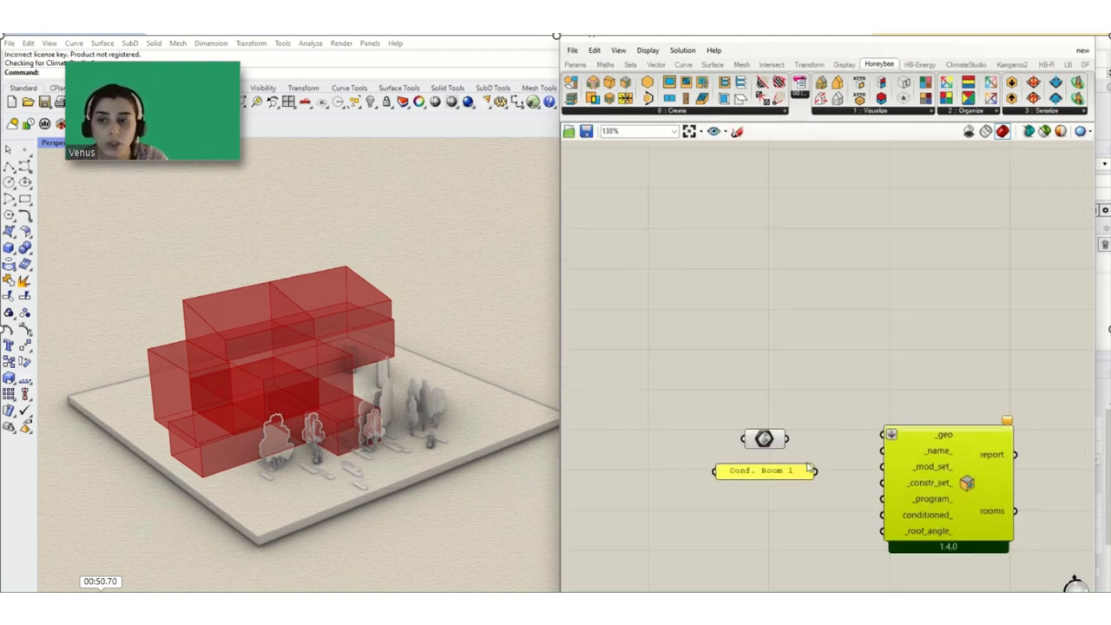
{"action": "left_click_drag", "start_coordinate": [786, 438], "coordinate": [881, 431]}
{"action": "left_click", "coordinate": [772, 440]}
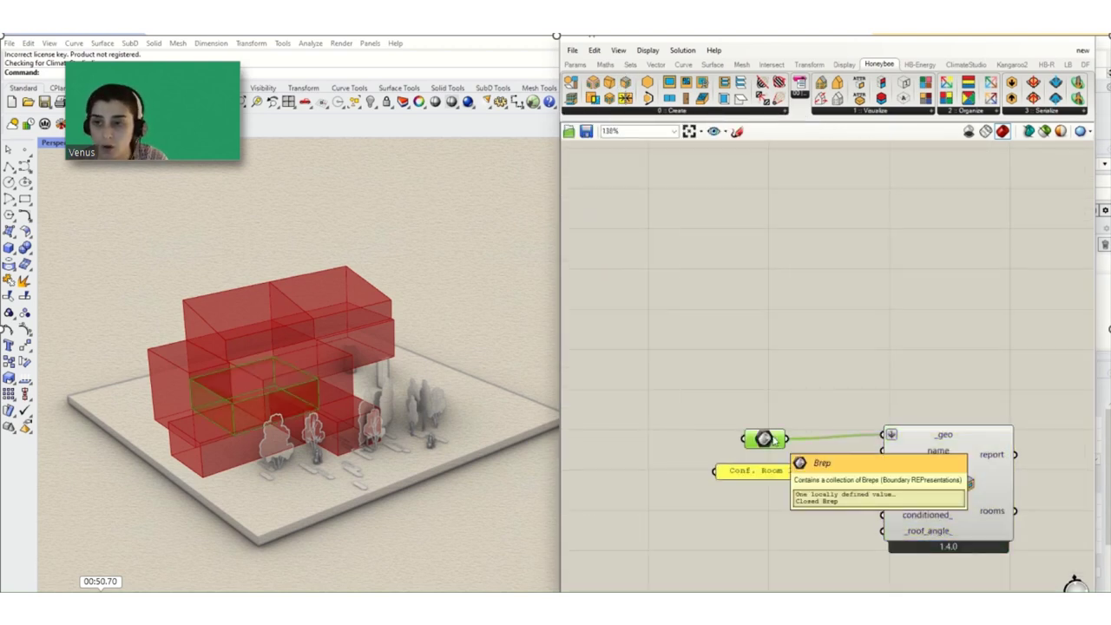
Wire the Conf. Room 1 panel into the new room component's _name_ input
{"action": "scroll", "coordinate": [778, 444], "scroll_direction": "down", "scroll_amount": 3}
{"action": "scroll", "coordinate": [782, 450], "scroll_direction": "up", "scroll_amount": 3}
{"action": "scroll", "coordinate": [786, 456], "scroll_direction": "up", "scroll_amount": 2}
{"action": "left_click", "coordinate": [921, 490]}
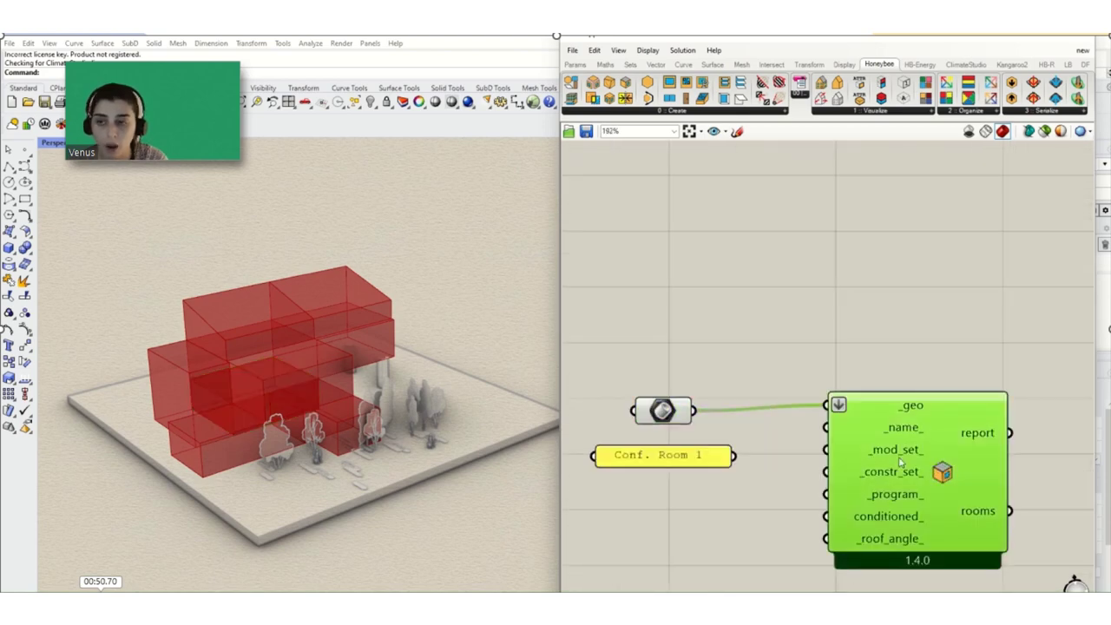
{"action": "left_click_drag", "start_coordinate": [735, 455], "coordinate": [837, 423]}
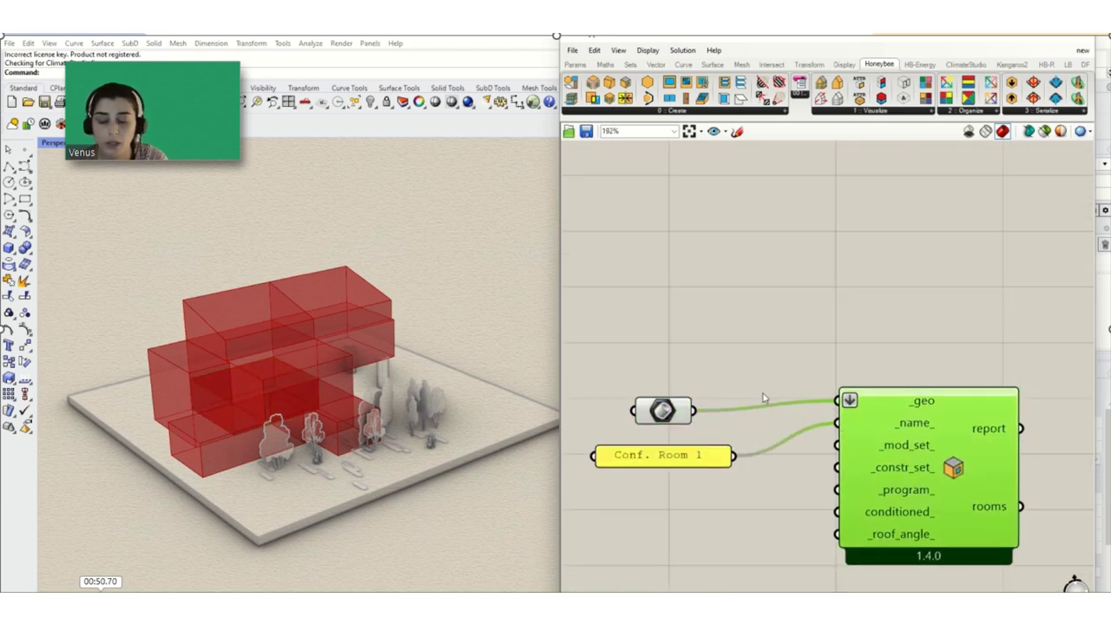
Move the Conf. Room 1 geometry parameter and name panel up and nearer to their room component
{"action": "left_click_drag", "start_coordinate": [758, 385], "coordinate": [589, 493]}
{"action": "left_click_drag", "start_coordinate": [665, 415], "coordinate": [678, 382]}
{"action": "scroll", "coordinate": [998, 447], "scroll_direction": "down", "scroll_amount": 3}
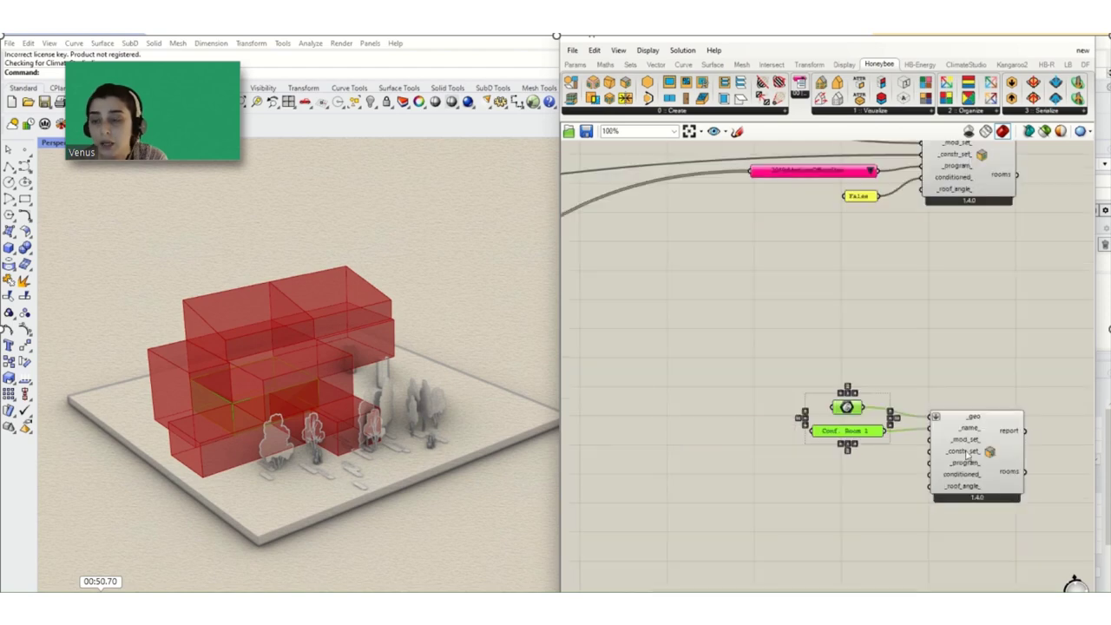
{"action": "left_click", "coordinate": [968, 455]}
Move the purple modifier set group up and to the left, clear of the construction set component below it
{"action": "scroll", "coordinate": [968, 451], "scroll_direction": "down", "scroll_amount": 3}
{"action": "scroll", "coordinate": [971, 447], "scroll_direction": "up", "scroll_amount": 2}
{"action": "scroll", "coordinate": [981, 438], "scroll_direction": "down", "scroll_amount": 5}
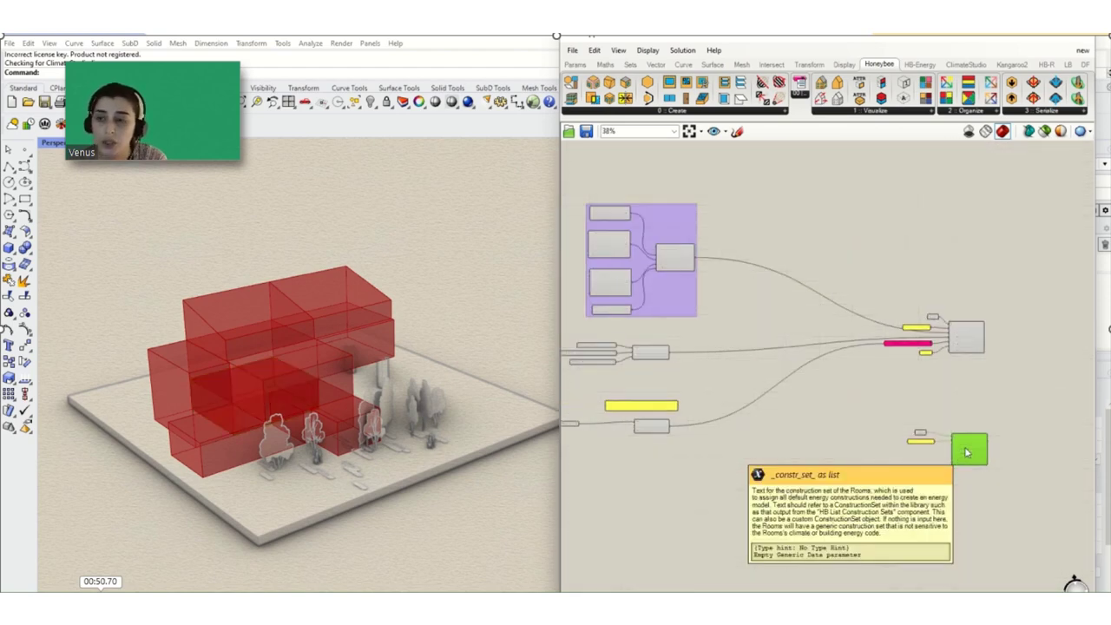
{"action": "left_click_drag", "start_coordinate": [855, 295], "coordinate": [771, 375]}
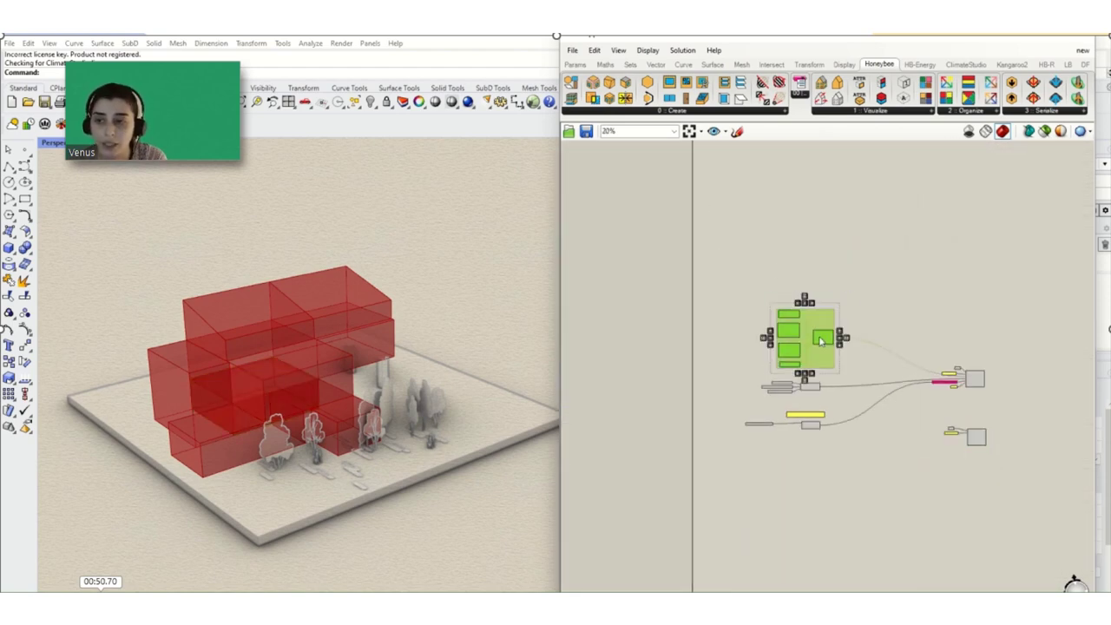
{"action": "left_click_drag", "start_coordinate": [829, 298], "coordinate": [791, 299]}
{"action": "scroll", "coordinate": [791, 299], "scroll_direction": "up", "scroll_amount": 7}
{"action": "left_click", "coordinate": [805, 302]}
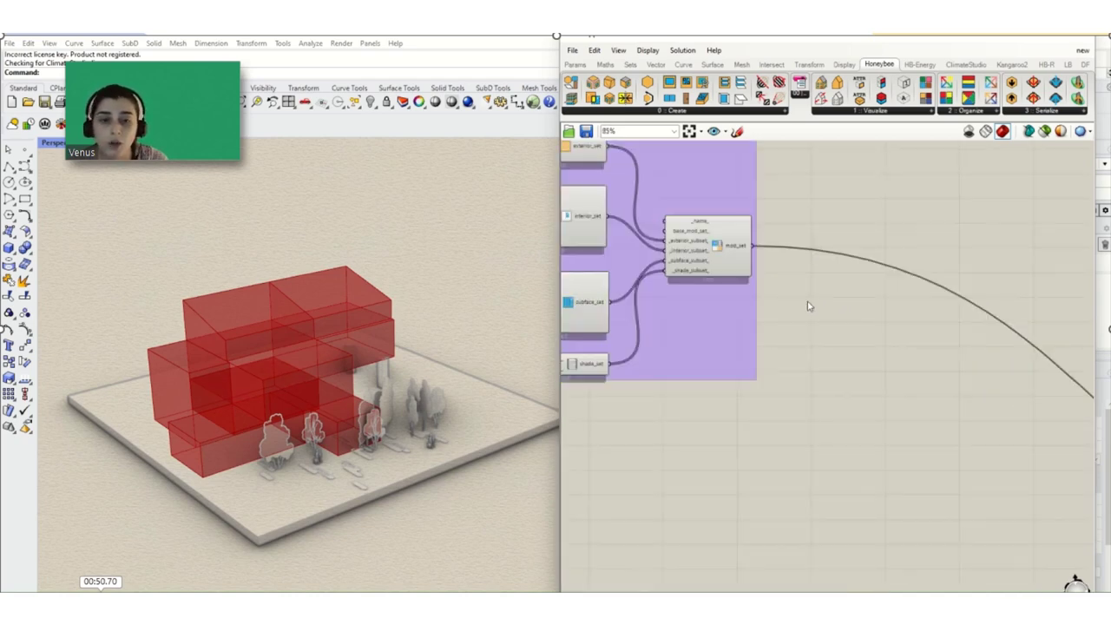
{"action": "scroll", "coordinate": [757, 251], "scroll_direction": "down", "scroll_amount": 7}
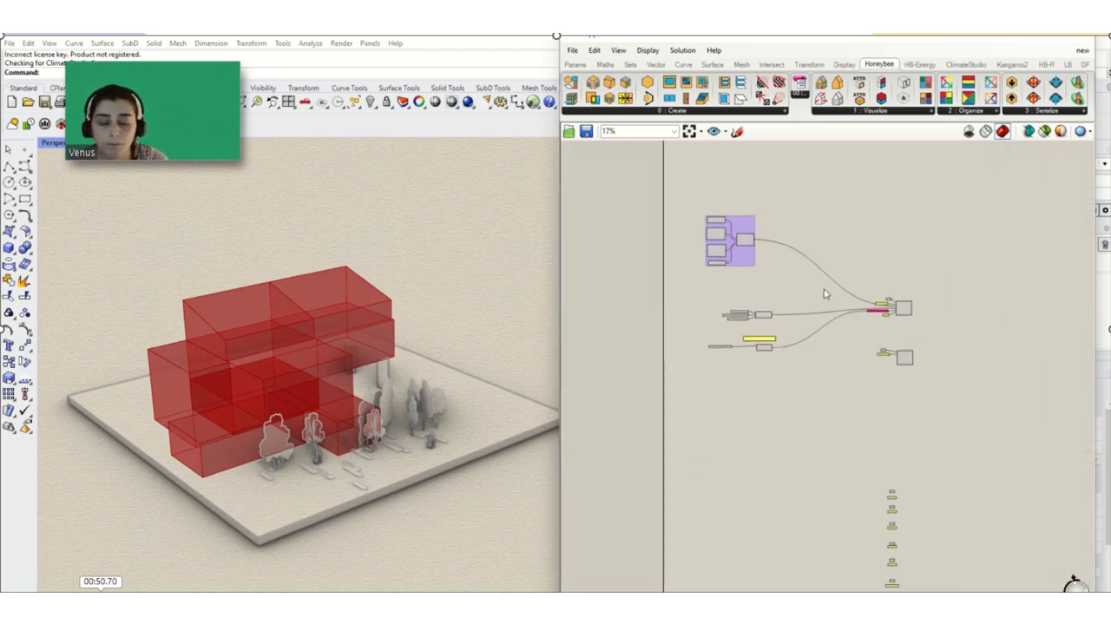
Shift the Conf. Room 1 component and its inputs farther down and duplicate the purple modifier set group to their left
{"action": "left_click_drag", "start_coordinate": [936, 351], "coordinate": [899, 415]}
{"action": "left_click_drag", "start_coordinate": [759, 208], "coordinate": [701, 276]}
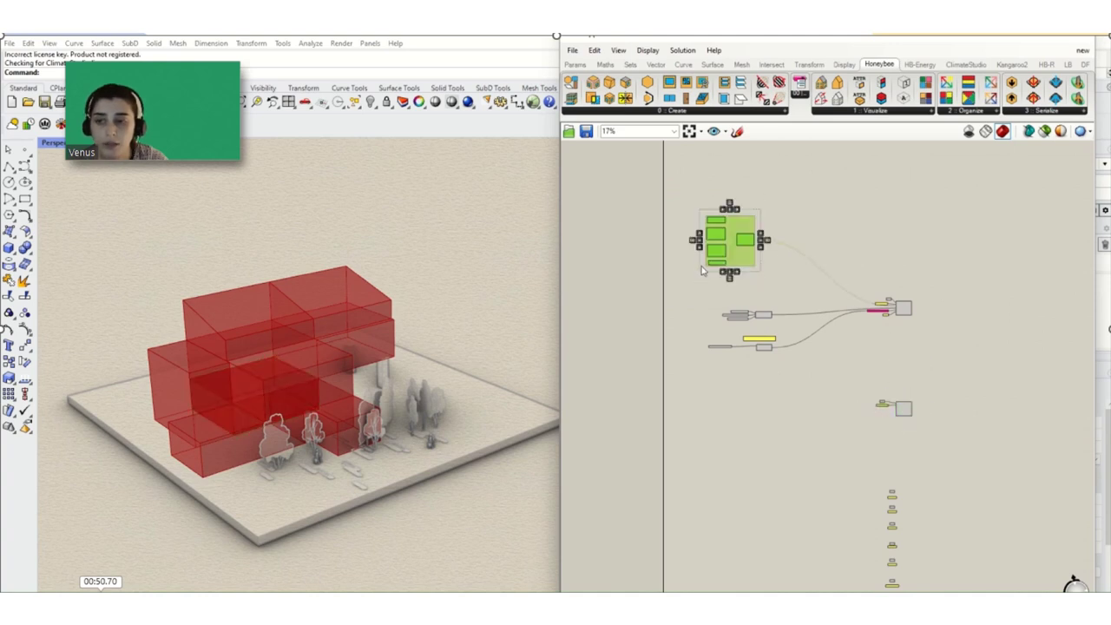
{"action": "left_click_drag", "start_coordinate": [763, 250], "coordinate": [1025, 348], "text": "alt"}
Wire the duplicated modifier set's mod_set output into the Conf. Room 1 component's _mod_set_ input
{"action": "scroll", "coordinate": [768, 414], "scroll_direction": "up", "scroll_amount": 2}
{"action": "scroll", "coordinate": [765, 415], "scroll_direction": "up", "scroll_amount": 3}
{"action": "scroll", "coordinate": [755, 415], "scroll_direction": "down", "scroll_amount": 2}
{"action": "scroll", "coordinate": [1066, 407], "scroll_direction": "up", "scroll_amount": 6}
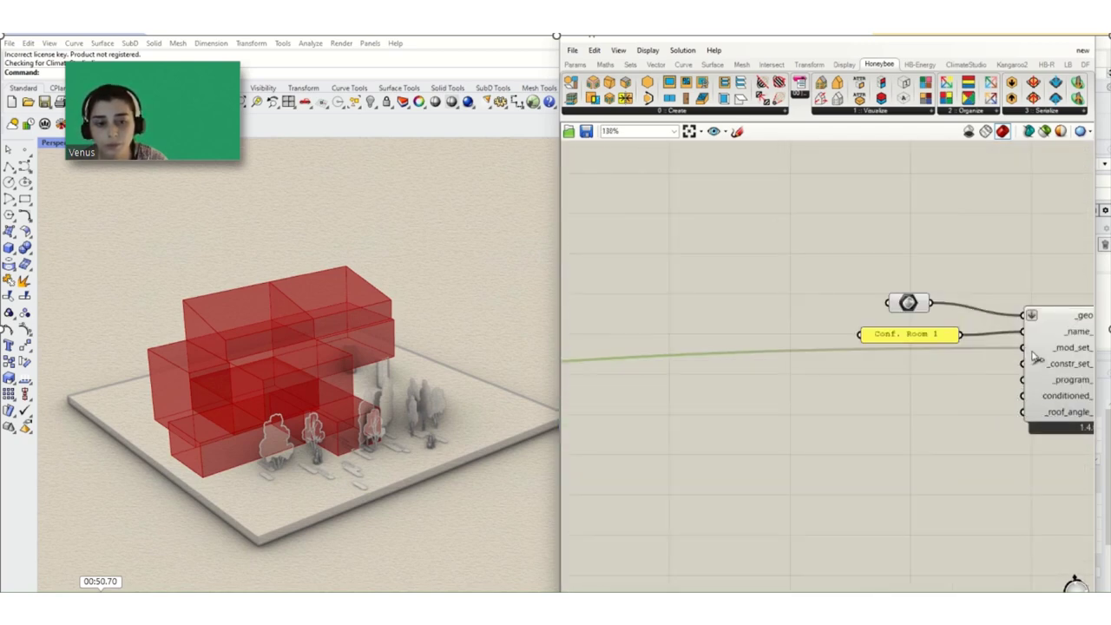
Move the Conf. Room 1 component with its geometry and name panel slightly lower than the duplicated modifier group's output
{"action": "scroll", "coordinate": [911, 413], "scroll_direction": "down", "scroll_amount": 6}
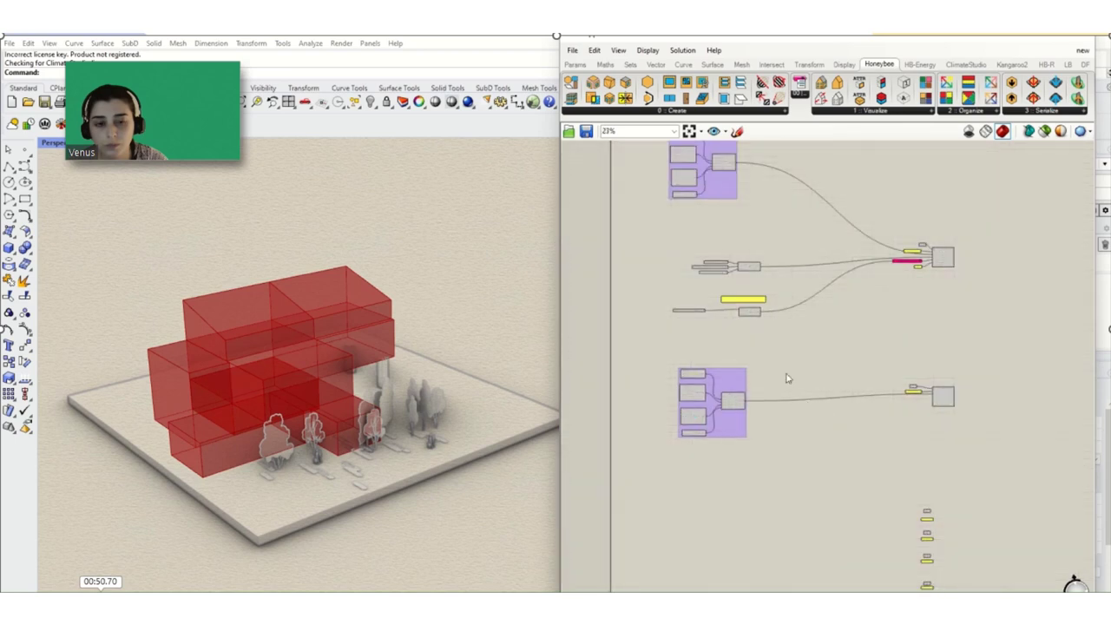
{"action": "left_click_drag", "start_coordinate": [773, 363], "coordinate": [653, 446]}
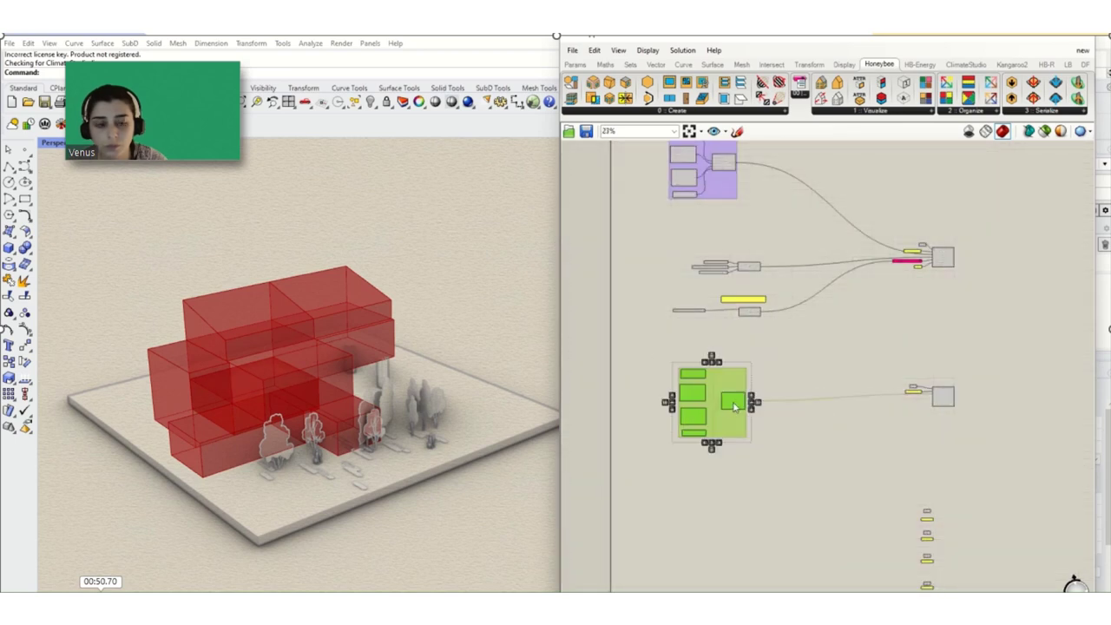
{"action": "left_click_drag", "start_coordinate": [987, 374], "coordinate": [879, 433]}
{"action": "left_click_drag", "start_coordinate": [943, 401], "coordinate": [947, 424]}
{"action": "left_click", "coordinate": [1004, 423]}
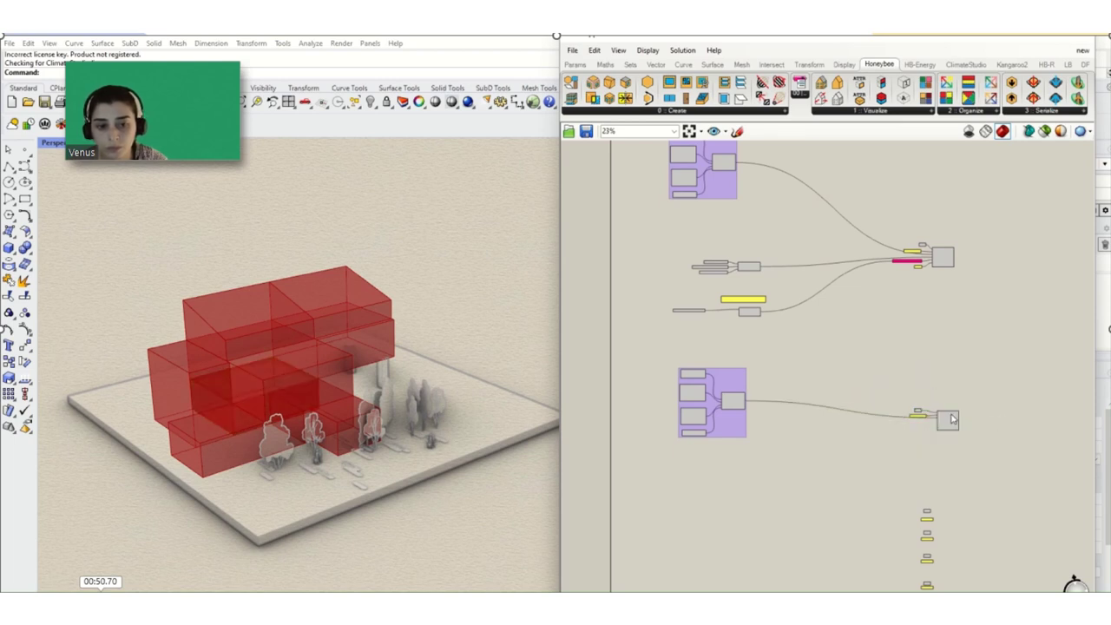
Duplicate the construction set component with its climate zone, vintage and construction type selectors below the copied modifier group
{"action": "scroll", "coordinate": [952, 421], "scroll_direction": "up", "scroll_amount": 2}
{"action": "scroll", "coordinate": [952, 420], "scroll_direction": "up", "scroll_amount": 3}
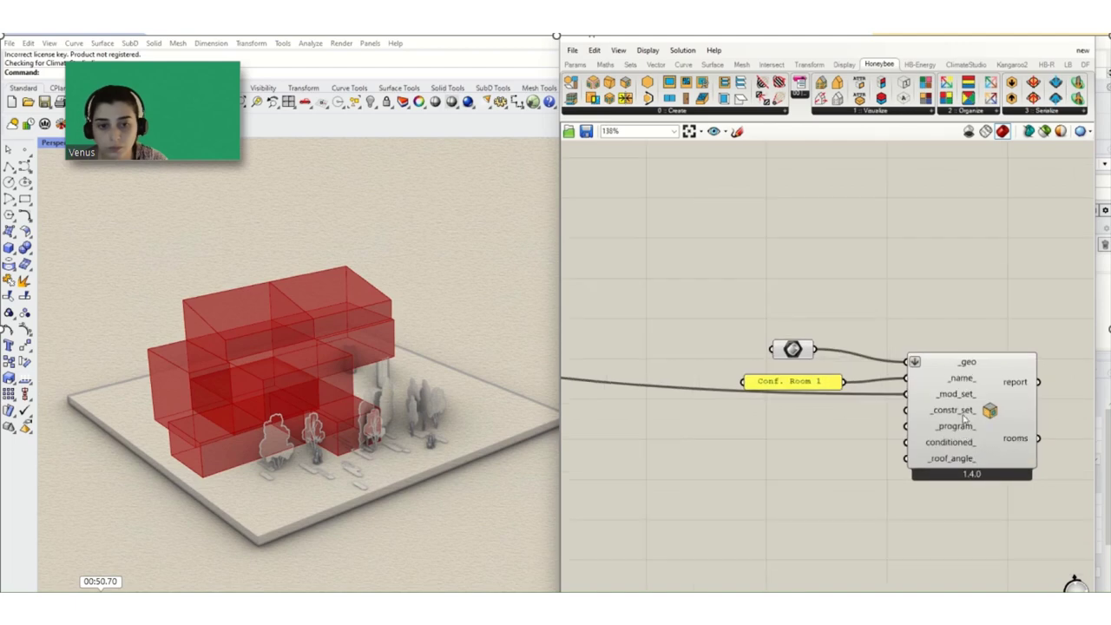
{"action": "scroll", "coordinate": [979, 440], "scroll_direction": "down", "scroll_amount": 5}
{"action": "scroll", "coordinate": [824, 321], "scroll_direction": "up", "scroll_amount": 2}
{"action": "scroll", "coordinate": [778, 268], "scroll_direction": "up", "scroll_amount": 3}
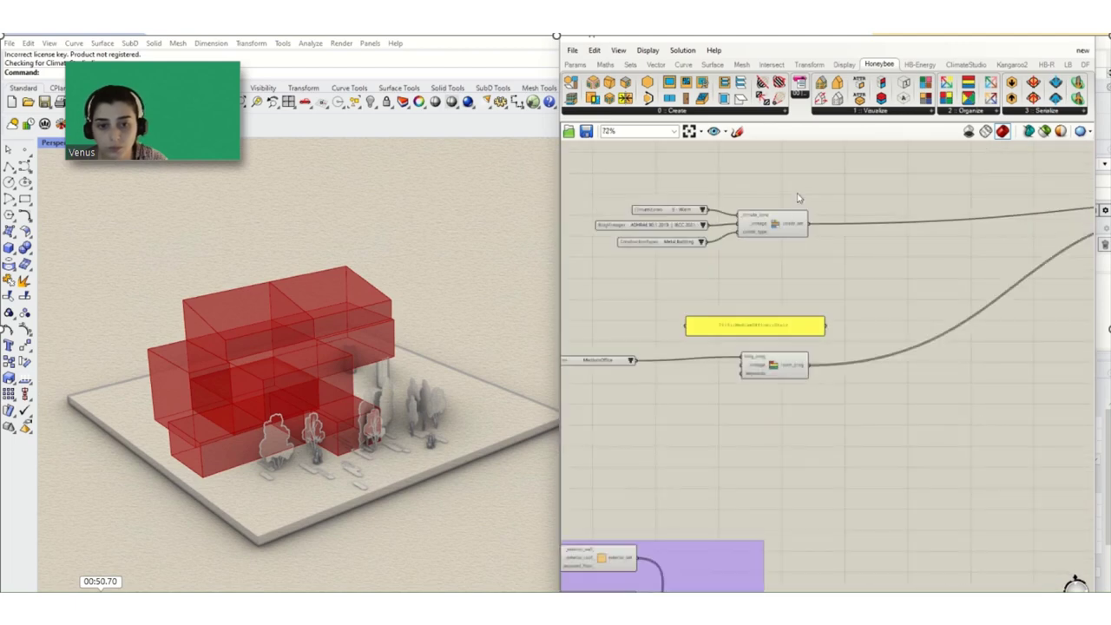
{"action": "left_click_drag", "start_coordinate": [810, 205], "coordinate": [704, 278]}
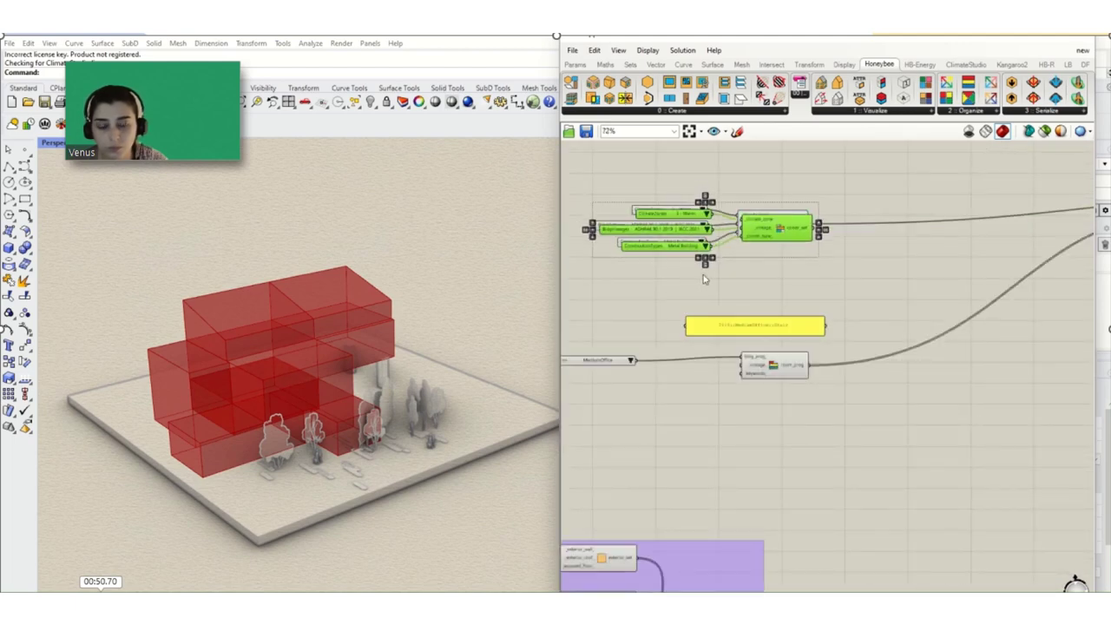
{"action": "scroll", "coordinate": [771, 252], "scroll_direction": "down", "scroll_amount": 4}
{"action": "left_click_drag", "start_coordinate": [763, 230], "coordinate": [758, 510]}
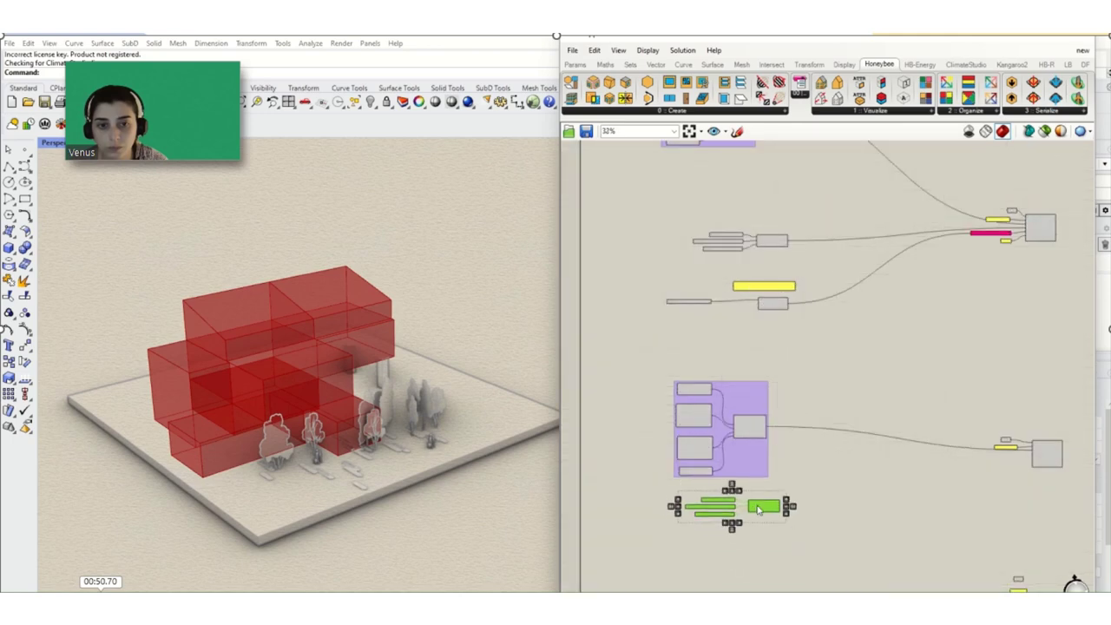
Move both purple modifier set groups farther left, away from the construction set components
{"action": "scroll", "coordinate": [802, 446], "scroll_direction": "down", "scroll_amount": 2}
{"action": "left_click_drag", "start_coordinate": [797, 392], "coordinate": [668, 425]}
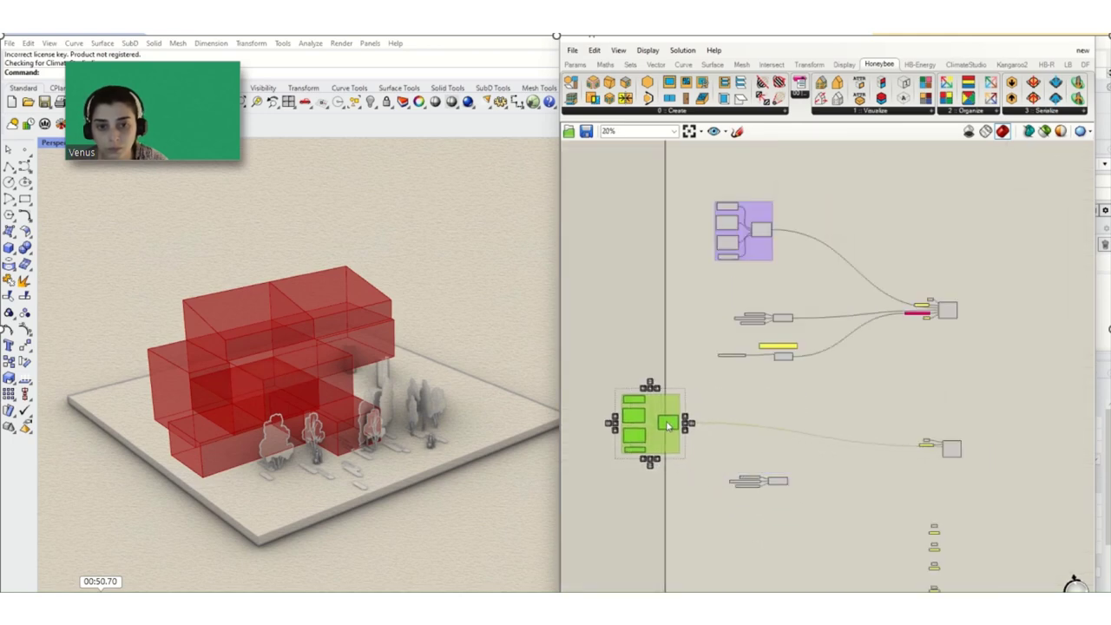
{"action": "left_click", "coordinate": [786, 268]}
{"action": "left_click_drag", "start_coordinate": [780, 280], "coordinate": [695, 180]}
{"action": "left_click_drag", "start_coordinate": [747, 233], "coordinate": [630, 246]}
Select the entire definition and shift it to the right on the canvas
{"action": "scroll", "coordinate": [686, 257], "scroll_direction": "down", "scroll_amount": 2}
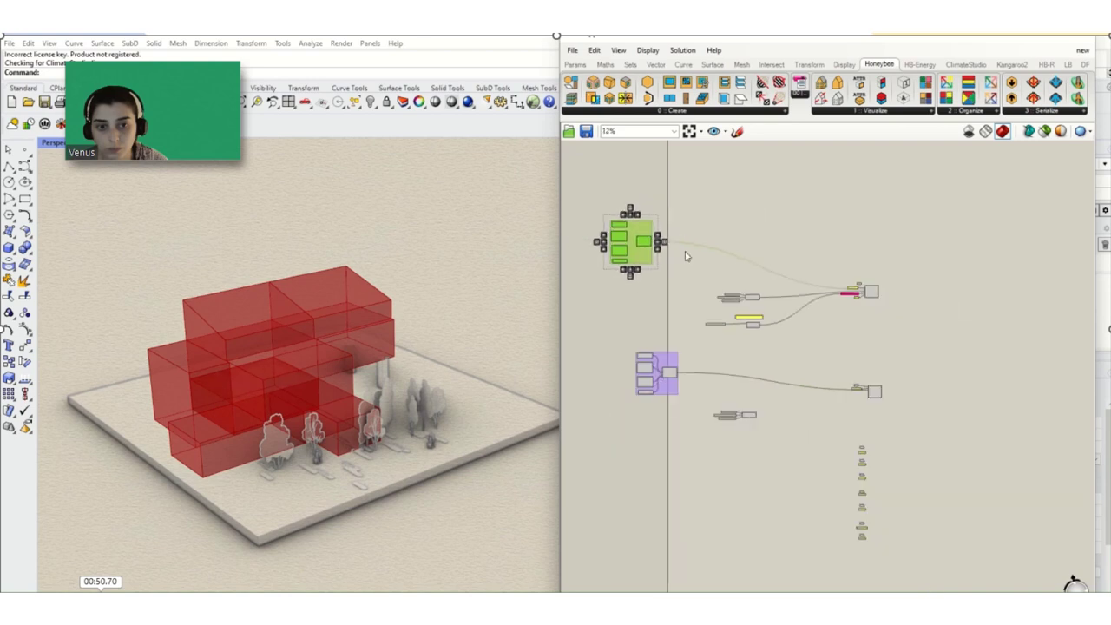
{"action": "scroll", "coordinate": [721, 269], "scroll_direction": "down", "scroll_amount": 1}
{"action": "left_click_drag", "start_coordinate": [868, 231], "coordinate": [602, 514]}
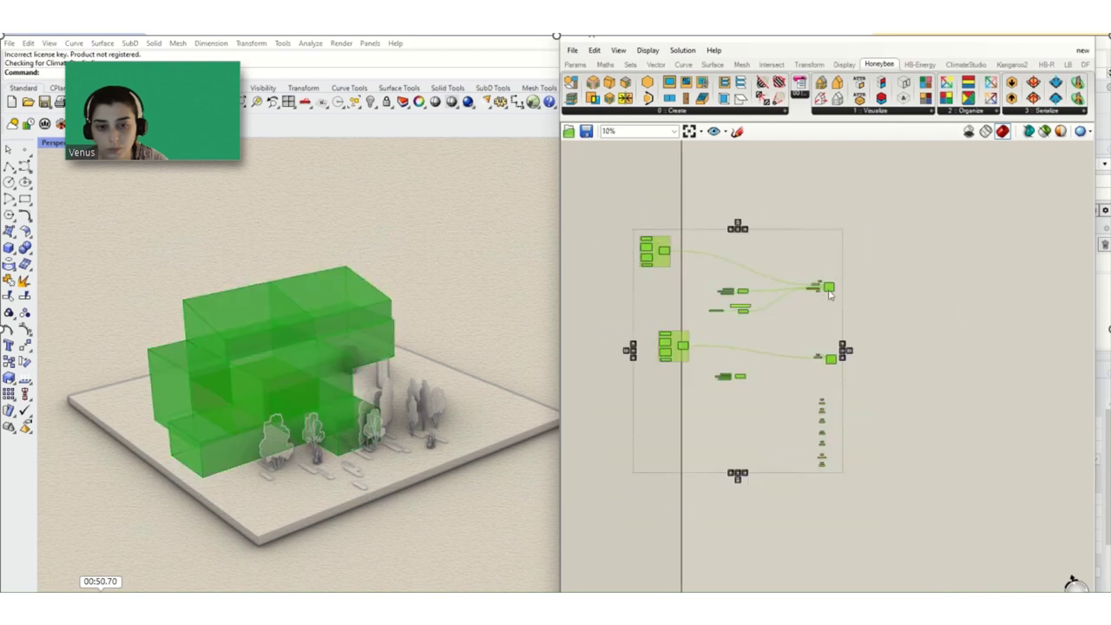
{"action": "left_click_drag", "start_coordinate": [829, 296], "coordinate": [940, 339]}
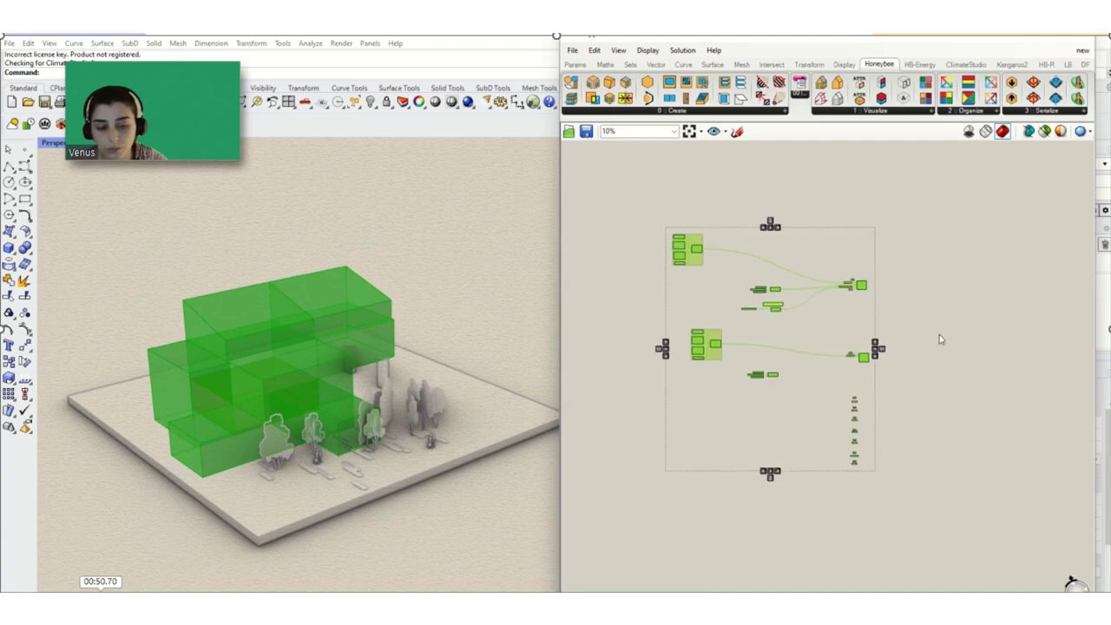
{"action": "left_click", "coordinate": [940, 339]}
Move the Conf. Room 1 modifier set group left until it lines up under the stair room's modifier group
{"action": "scroll", "coordinate": [939, 339], "scroll_direction": "up", "scroll_amount": 2}
{"action": "right_click_drag", "start_coordinate": [643, 348], "coordinate": [804, 380]}
{"action": "left_click_drag", "start_coordinate": [786, 327], "coordinate": [695, 408]}
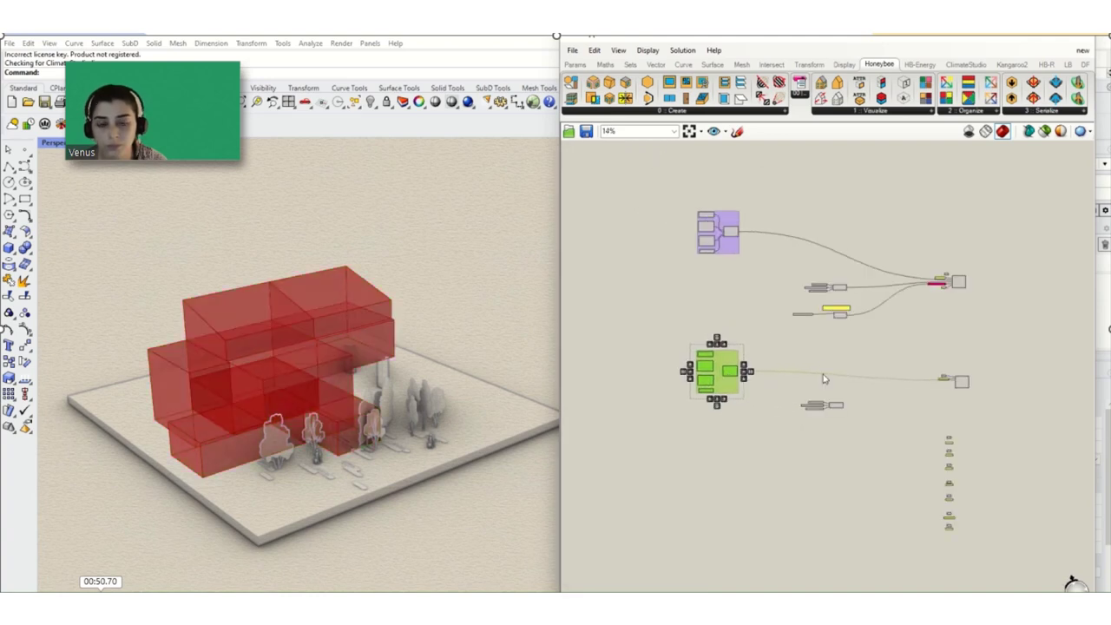
{"action": "scroll", "coordinate": [825, 379], "scroll_direction": "up", "scroll_amount": 2}
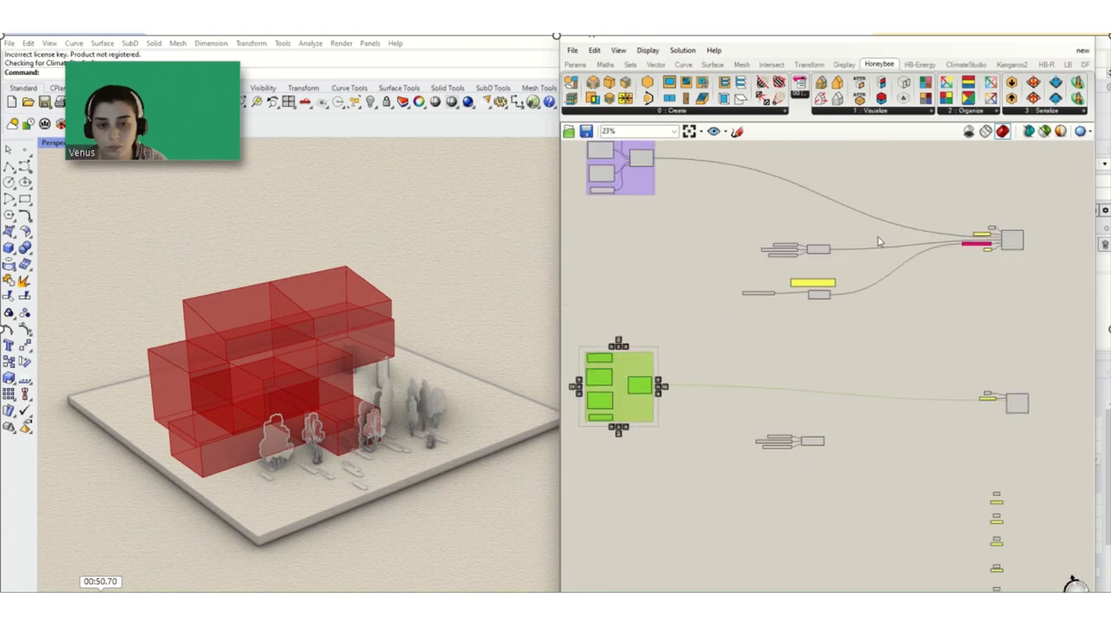
Move the stair room's construction set and program components and the duplicated construction set closer to their room components
{"action": "left_click_drag", "start_coordinate": [870, 234], "coordinate": [685, 322]}
{"action": "left_click_drag", "start_coordinate": [819, 254], "coordinate": [885, 251]}
{"action": "right_click_drag", "start_coordinate": [884, 394], "coordinate": [727, 383]}
{"action": "left_click_drag", "start_coordinate": [702, 409], "coordinate": [724, 415]}
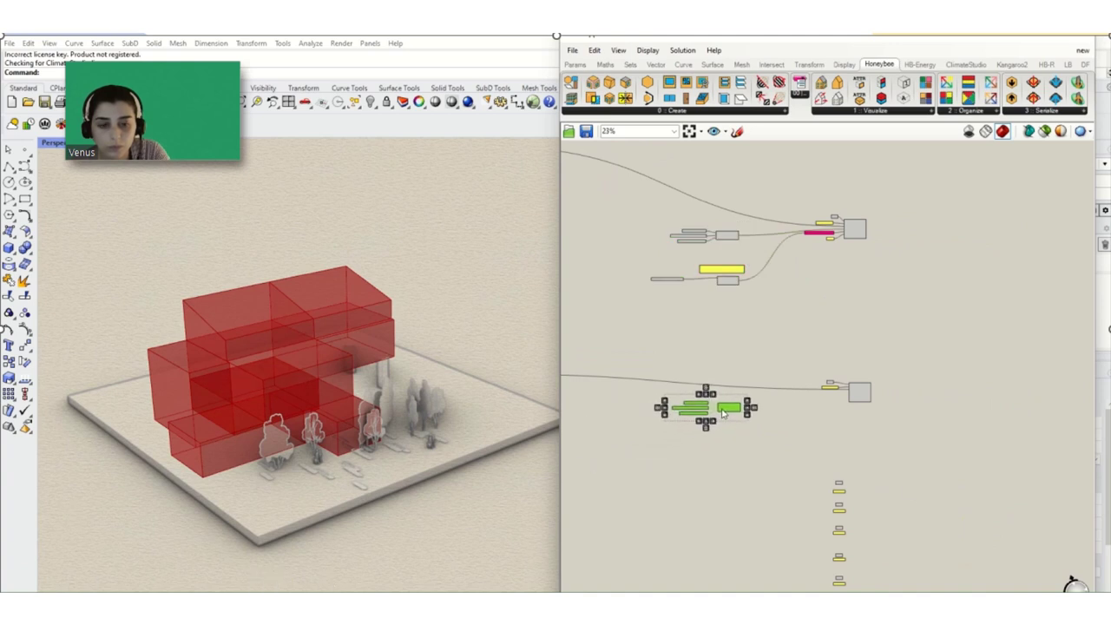
Wire the duplicated construction set's output into the Conf. Room 1 component's _constr_set_ input
{"action": "scroll", "coordinate": [723, 414], "scroll_direction": "up", "scroll_amount": 5}
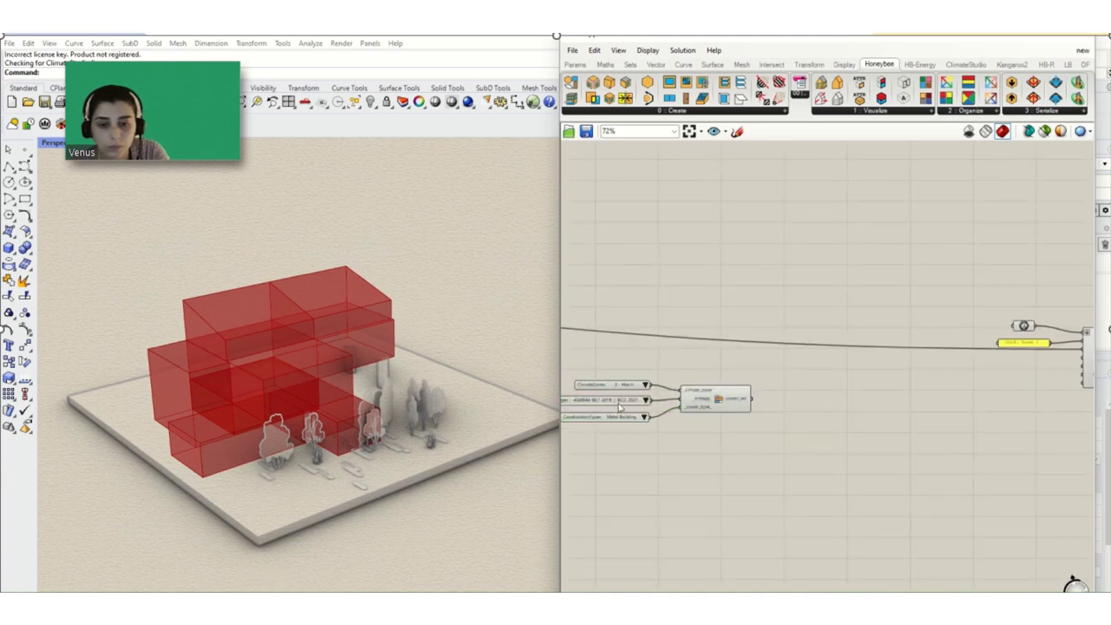
{"action": "scroll", "coordinate": [630, 402], "scroll_direction": "up", "scroll_amount": 3}
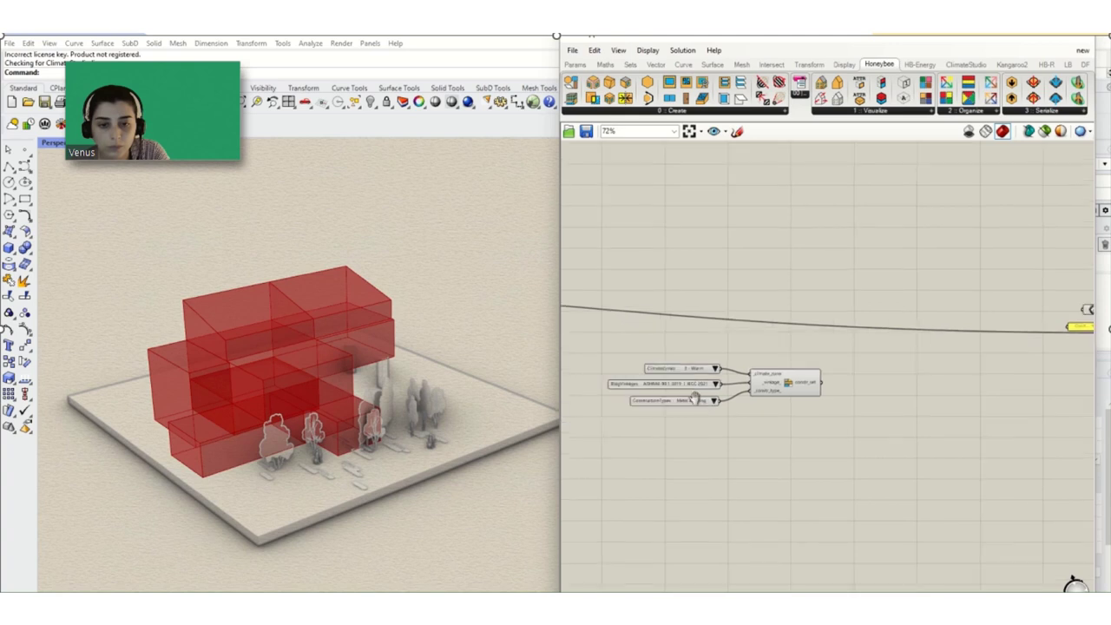
{"action": "scroll", "coordinate": [734, 416], "scroll_direction": "down", "scroll_amount": 2}
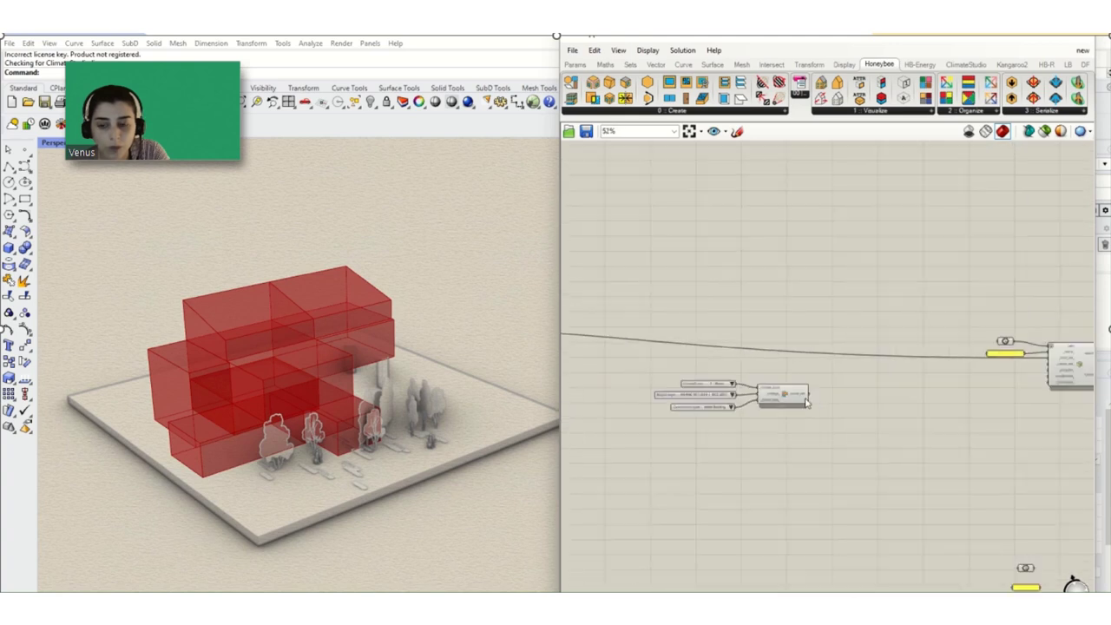
{"action": "left_click_drag", "start_coordinate": [779, 402], "coordinate": [938, 379]}
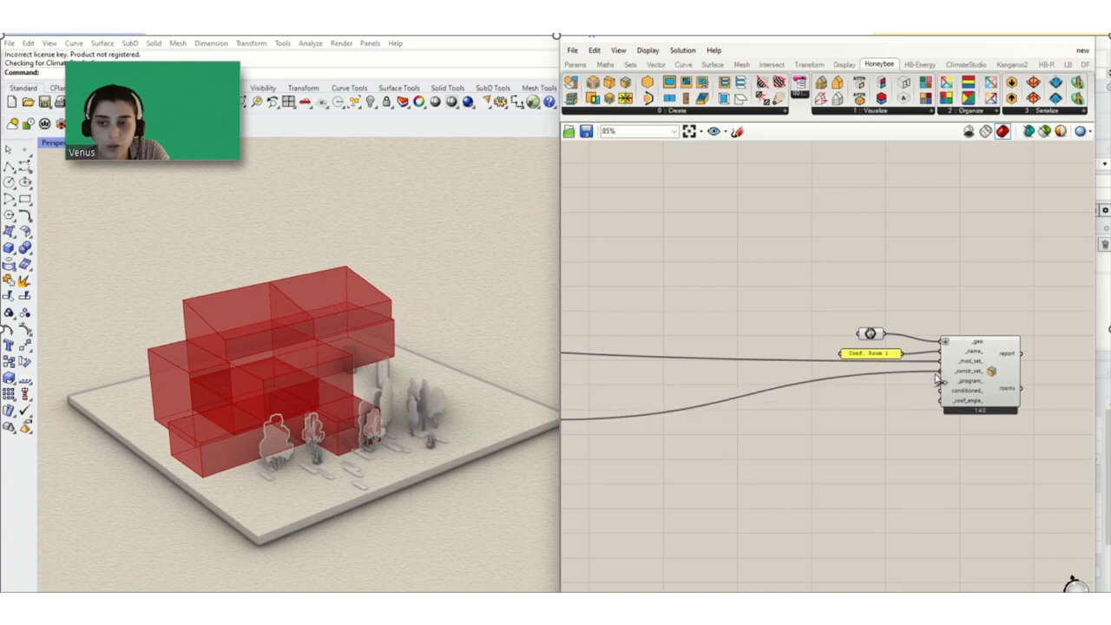
Try feeding Conf. Room 1 from the stair room's construction set component and delete the duplicated construction set with its selectors
{"action": "scroll", "coordinate": [944, 416], "scroll_direction": "down", "scroll_amount": 4}
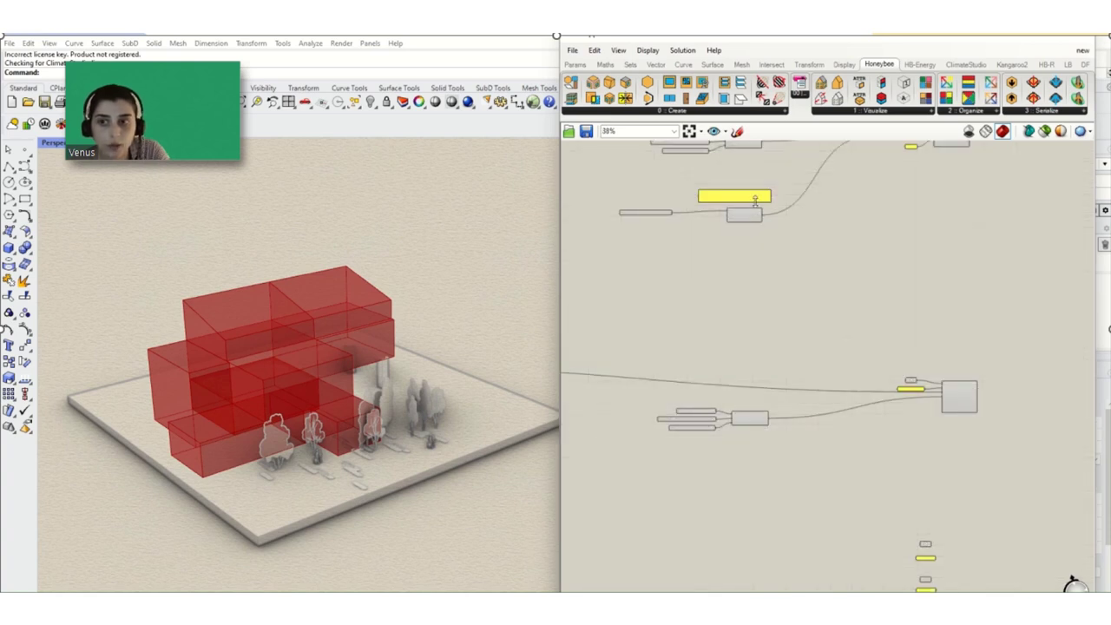
{"action": "scroll", "coordinate": [781, 217], "scroll_direction": "up", "scroll_amount": 2}
{"action": "scroll", "coordinate": [834, 382], "scroll_direction": "down", "scroll_amount": 2}
{"action": "scroll", "coordinate": [768, 187], "scroll_direction": "up", "scroll_amount": 3}
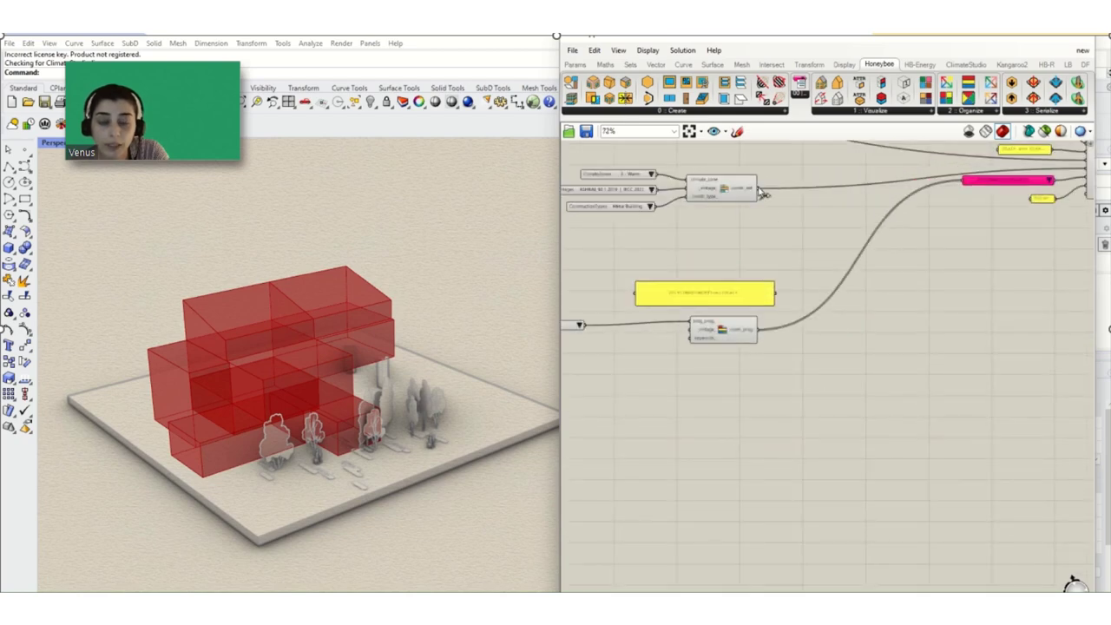
{"action": "scroll", "coordinate": [764, 195], "scroll_direction": "down", "scroll_amount": 3}
{"action": "left_click_drag", "start_coordinate": [763, 195], "coordinate": [955, 445]}
{"action": "scroll", "coordinate": [955, 444], "scroll_direction": "up", "scroll_amount": 4}
{"action": "scroll", "coordinate": [938, 451], "scroll_direction": "down", "scroll_amount": 5}
{"action": "left_click_drag", "start_coordinate": [821, 450], "coordinate": [653, 495]}
{"action": "key", "text": "Delete"}
{"action": "left_click_drag", "start_coordinate": [799, 217], "coordinate": [800, 242]}
{"action": "scroll", "coordinate": [806, 252], "scroll_direction": "down", "scroll_amount": 2}
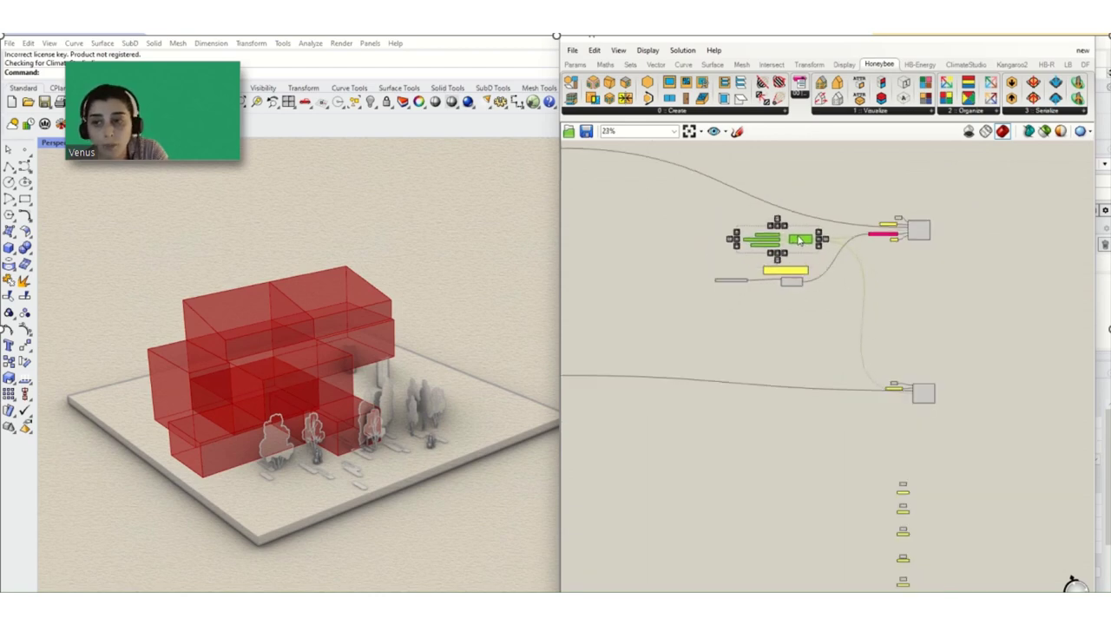
Undo the shared construction set wiring and the deletion of Conf. Room 1's duplicated construction set
{"action": "key", "text": "ctrl+z"}
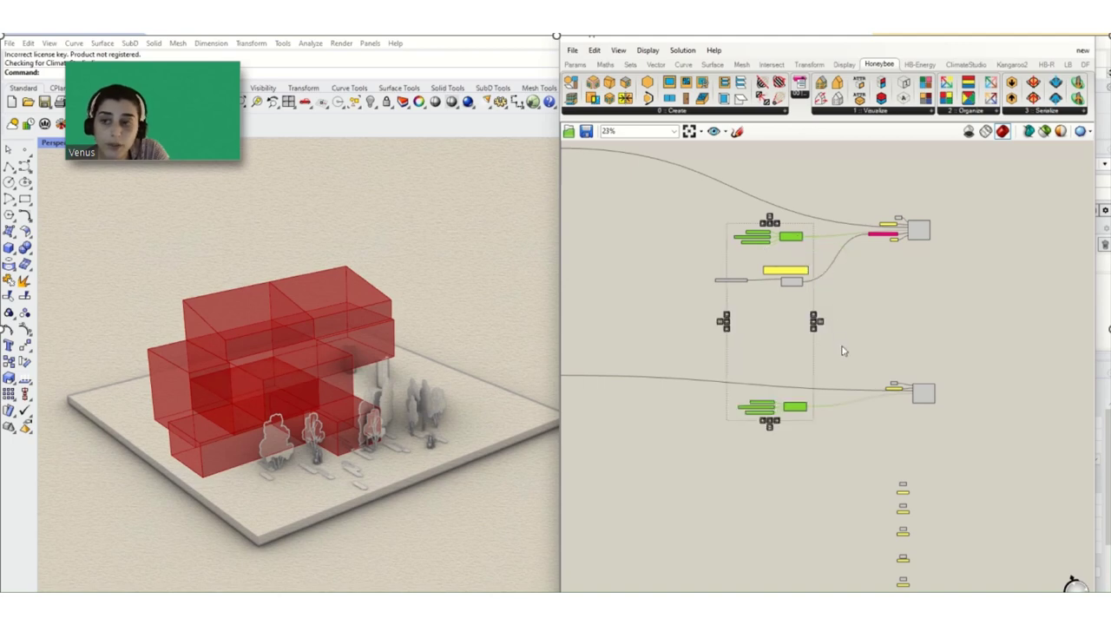
{"action": "left_click", "coordinate": [871, 430]}
{"action": "scroll", "coordinate": [833, 426], "scroll_direction": "up", "scroll_amount": 6}
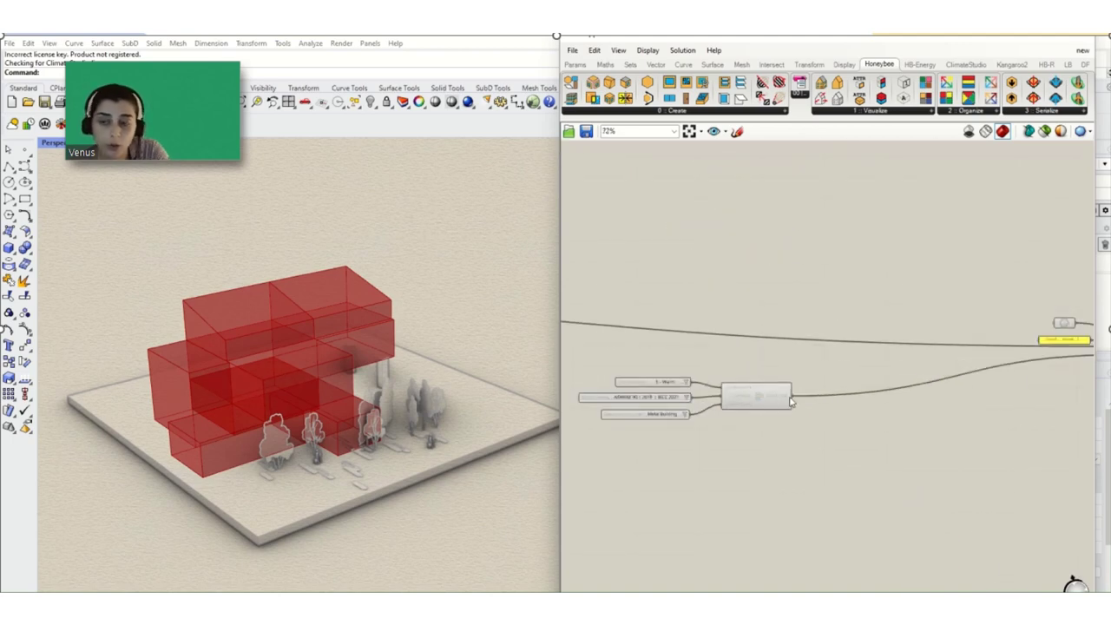
Select Conf. Room 1's construction set component with its three selectors and move the group slightly closer to the room component
{"action": "scroll", "coordinate": [800, 393], "scroll_direction": "down", "scroll_amount": 3}
{"action": "left_click_drag", "start_coordinate": [812, 361], "coordinate": [634, 429]}
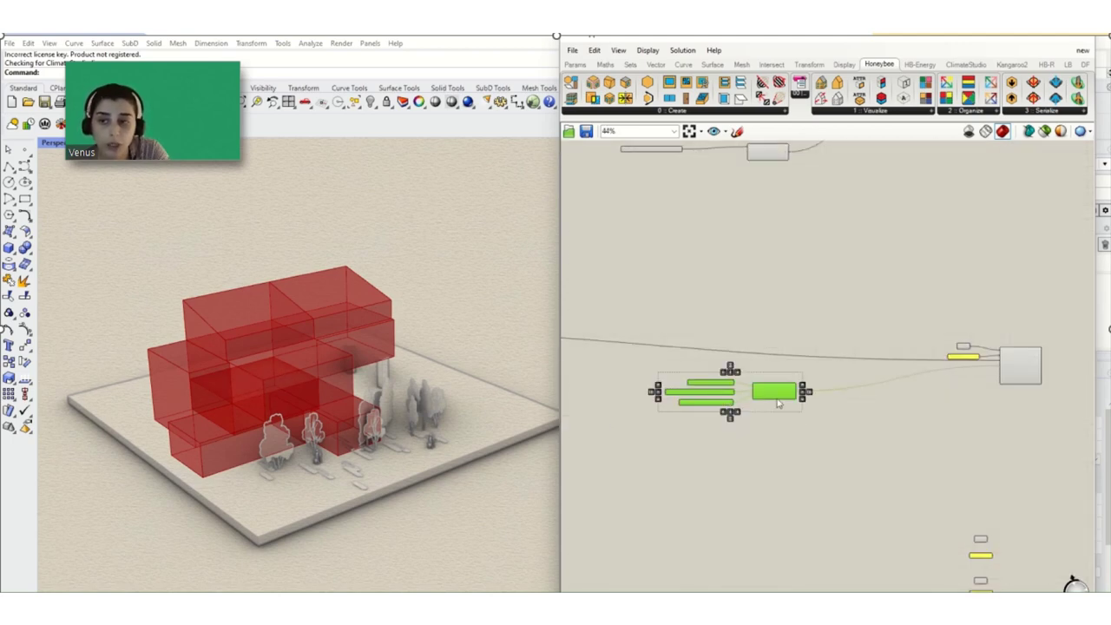
{"action": "scroll", "coordinate": [778, 402], "scroll_direction": "down", "scroll_amount": 2}
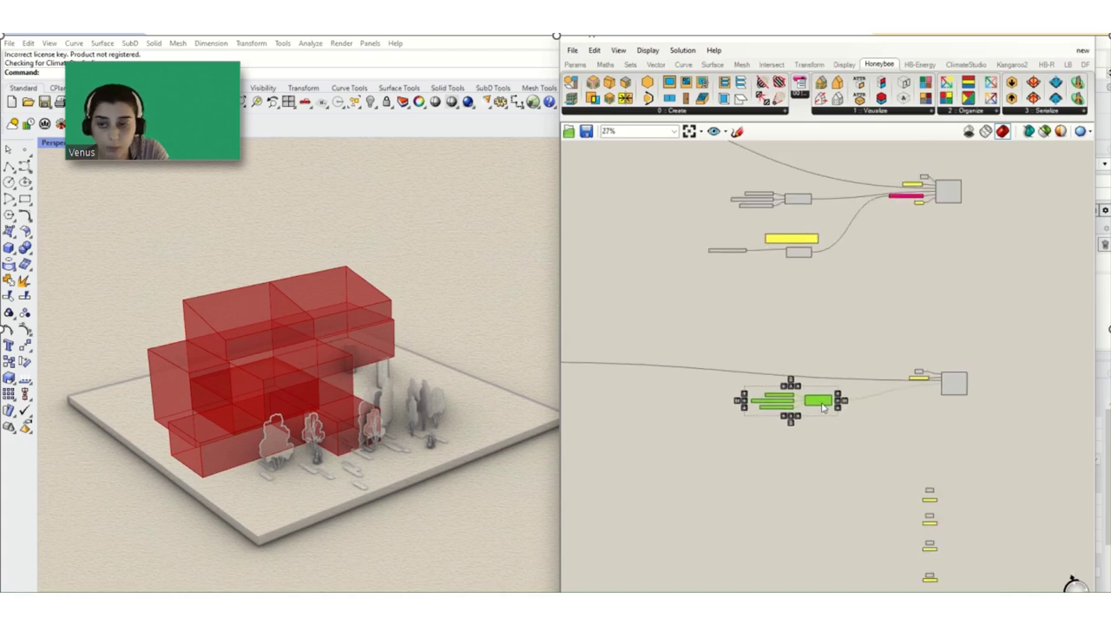
{"action": "scroll", "coordinate": [969, 408], "scroll_direction": "up", "scroll_amount": 5}
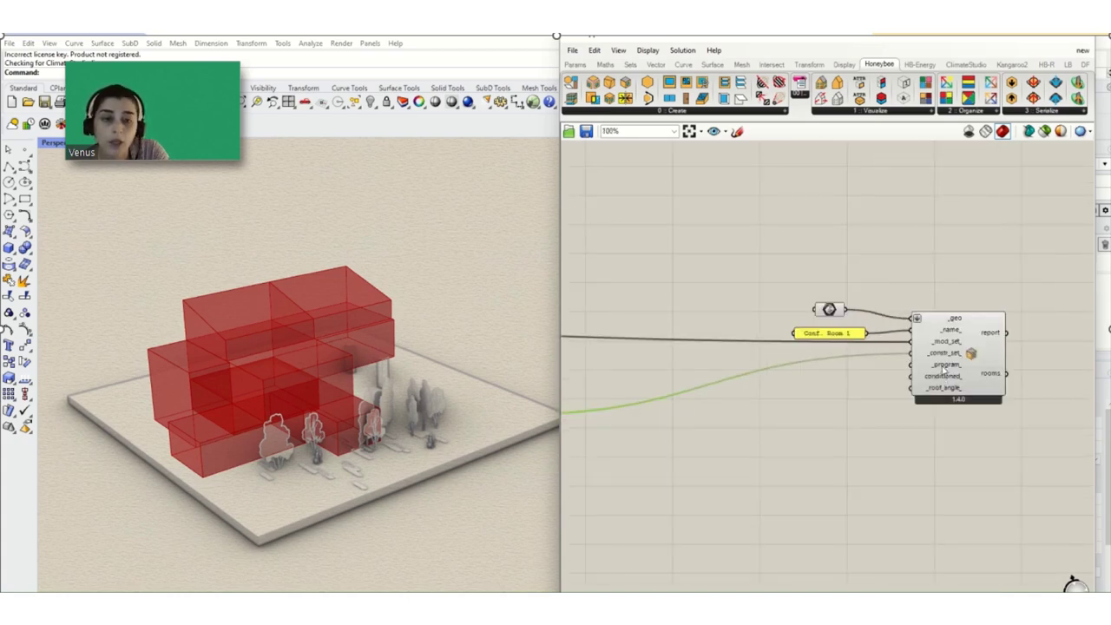
{"action": "scroll", "coordinate": [945, 369], "scroll_direction": "down", "scroll_amount": 5}
{"action": "scroll", "coordinate": [818, 227], "scroll_direction": "up", "scroll_amount": 2}
{"action": "scroll", "coordinate": [817, 238], "scroll_direction": "down", "scroll_amount": 1}
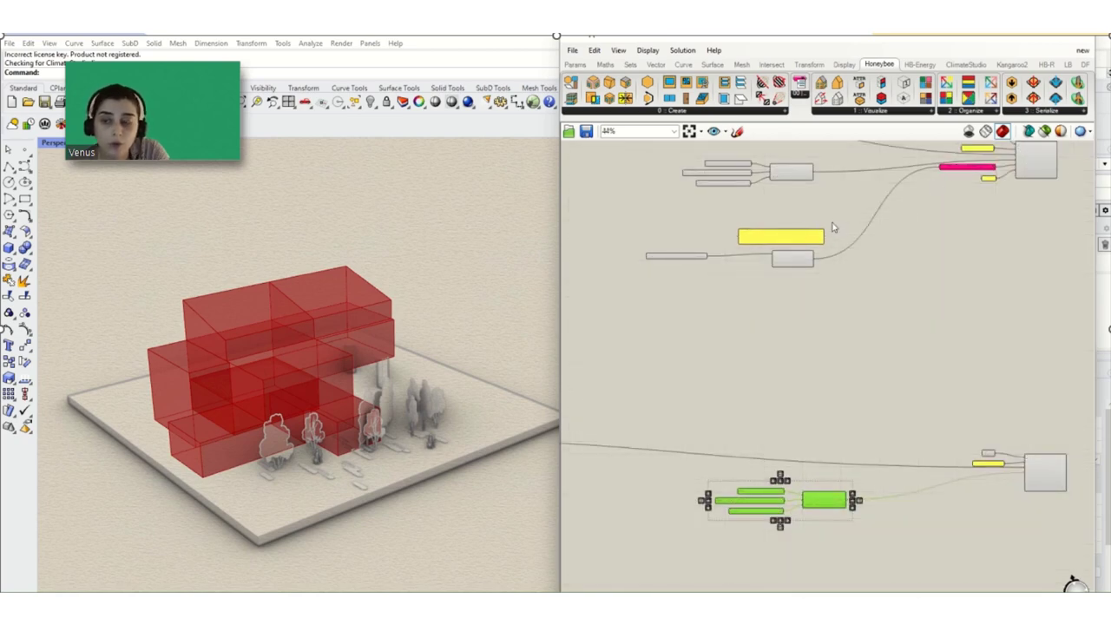
Duplicate the stair room's program component with its building program selector below Conf. Room 1's construction set and nudge the construction set group up
{"action": "left_click", "coordinate": [832, 227]}
{"action": "scroll", "coordinate": [816, 256], "scroll_direction": "up", "scroll_amount": 2}
{"action": "left_click_drag", "start_coordinate": [825, 248], "coordinate": [601, 286]}
{"action": "scroll", "coordinate": [795, 278], "scroll_direction": "down", "scroll_amount": 3}
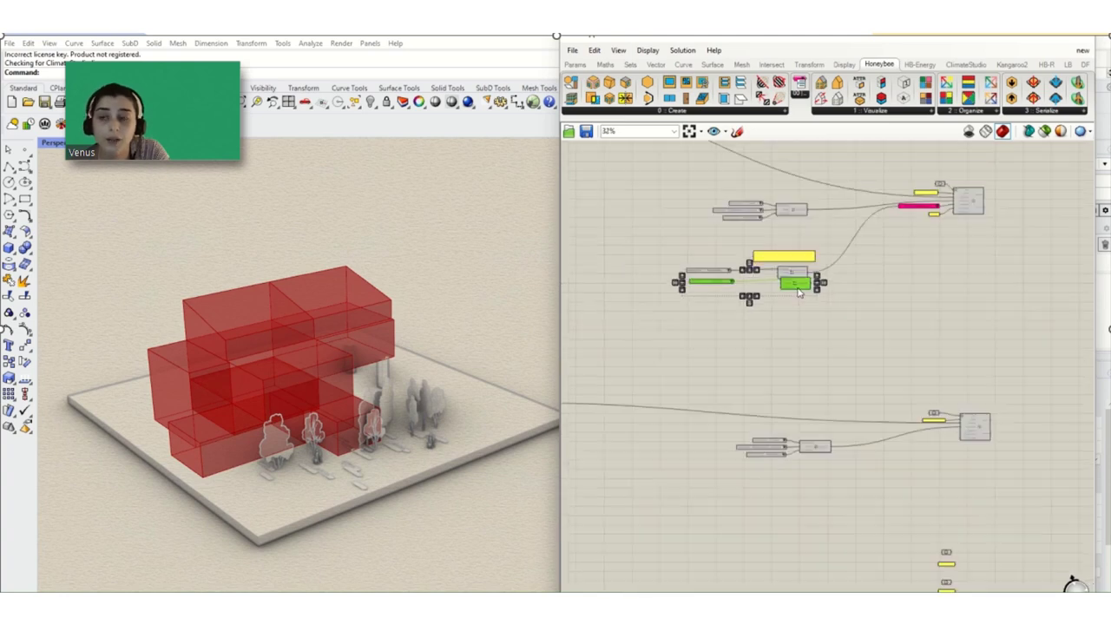
{"action": "left_click_drag", "start_coordinate": [794, 277], "coordinate": [792, 488]}
{"action": "scroll", "coordinate": [798, 477], "scroll_direction": "up", "scroll_amount": 3}
{"action": "left_click_drag", "start_coordinate": [843, 352], "coordinate": [724, 420]}
{"action": "mouse_move", "coordinate": [808, 405]}
{"action": "left_mouse_down"}
{"action": "mouse_move", "coordinate": [808, 382]}
{"action": "mouse_move", "coordinate": [808, 393]}
{"action": "left_mouse_up"}
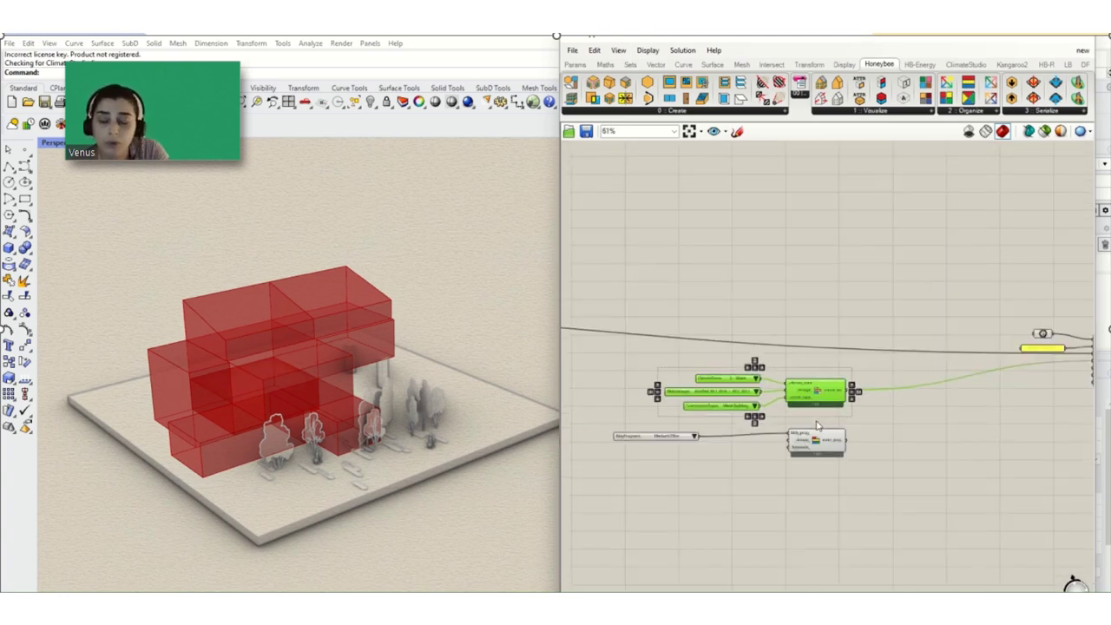
Add a Honeybee Item Selector beside the duplicated program component
{"action": "left_click", "coordinate": [851, 450]}
{"action": "scroll", "coordinate": [930, 453], "scroll_direction": "up", "scroll_amount": 2}
{"action": "double_click", "coordinate": [930, 450]}
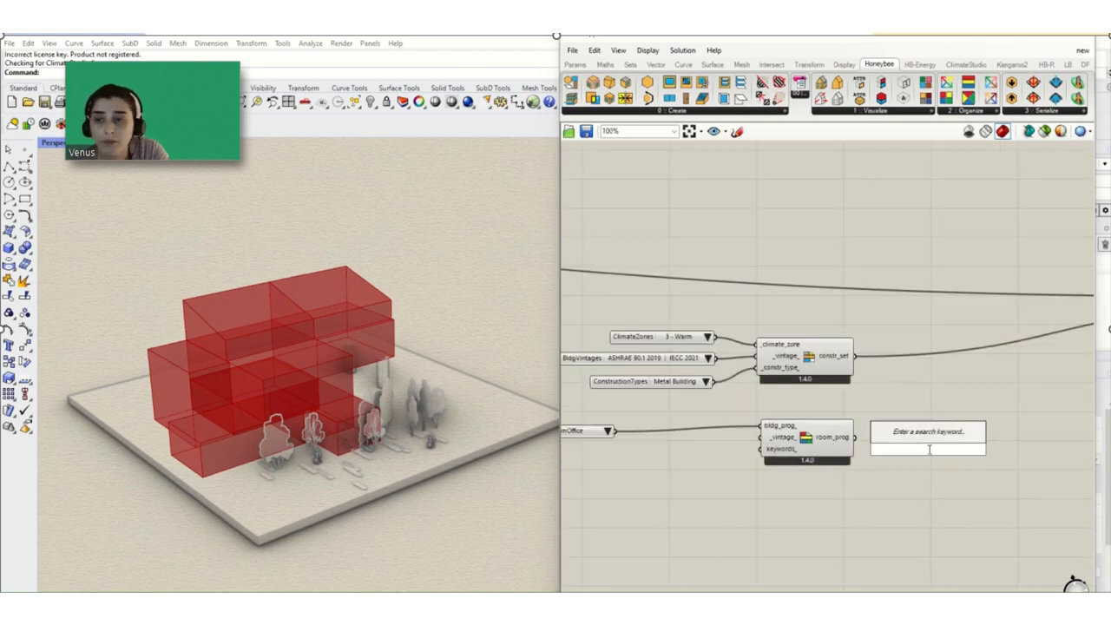
{"action": "type", "text": "item"}
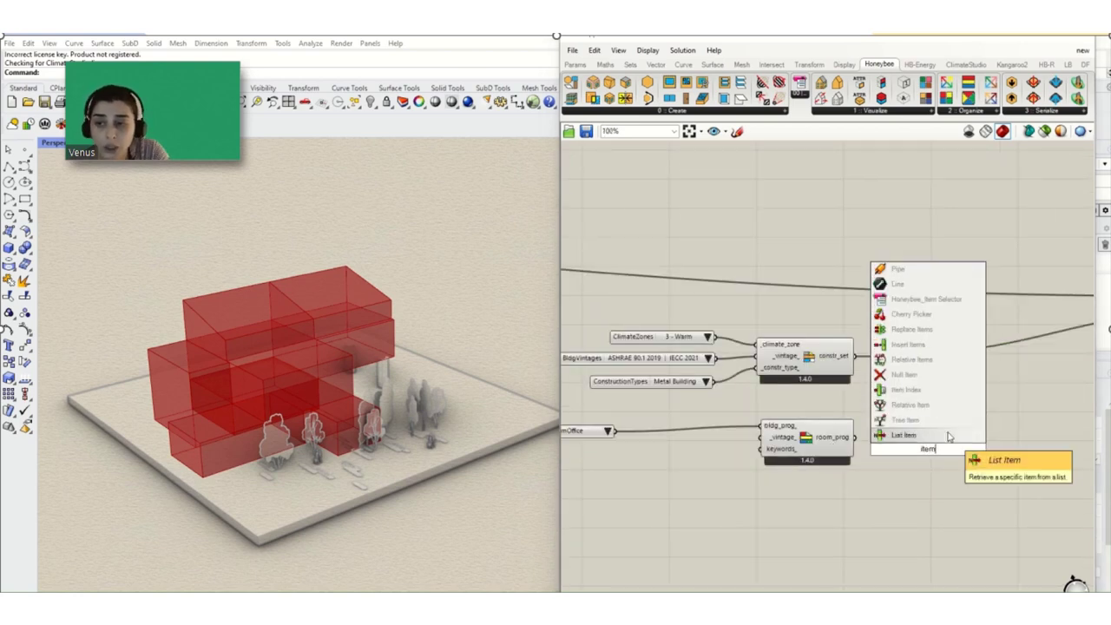
{"action": "left_click", "coordinate": [929, 314]}
{"action": "scroll", "coordinate": [877, 437], "scroll_direction": "down", "scroll_amount": 3}
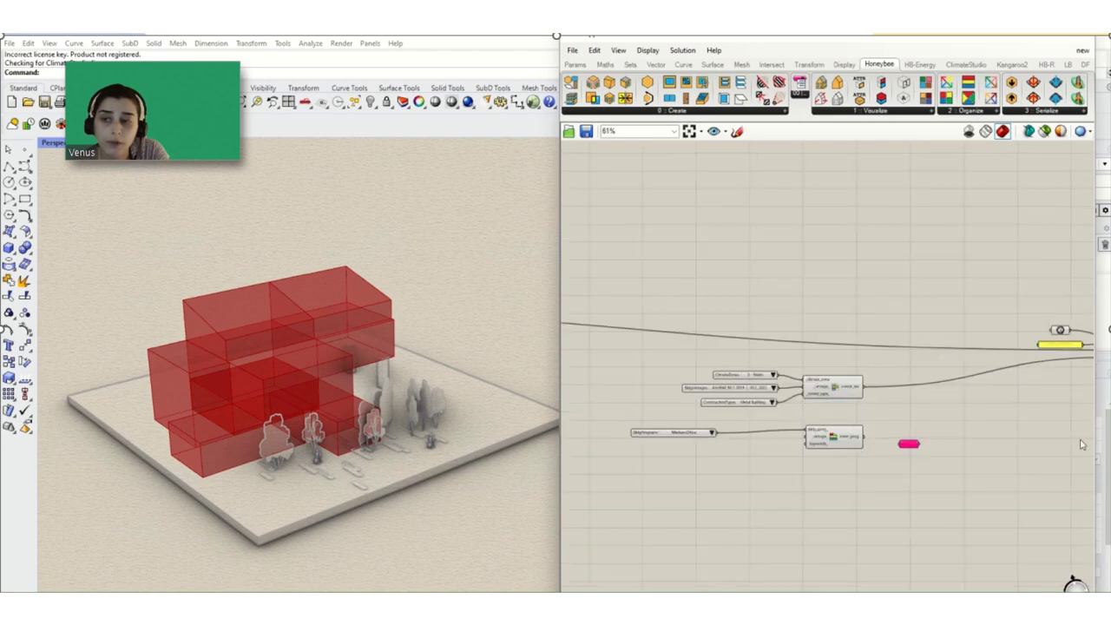
Wire the duplicated program component's room_prog output into the new item selector
{"action": "right_click_drag", "start_coordinate": [1082, 444], "coordinate": [899, 439]}
{"action": "scroll", "coordinate": [910, 401], "scroll_direction": "up", "scroll_amount": 5}
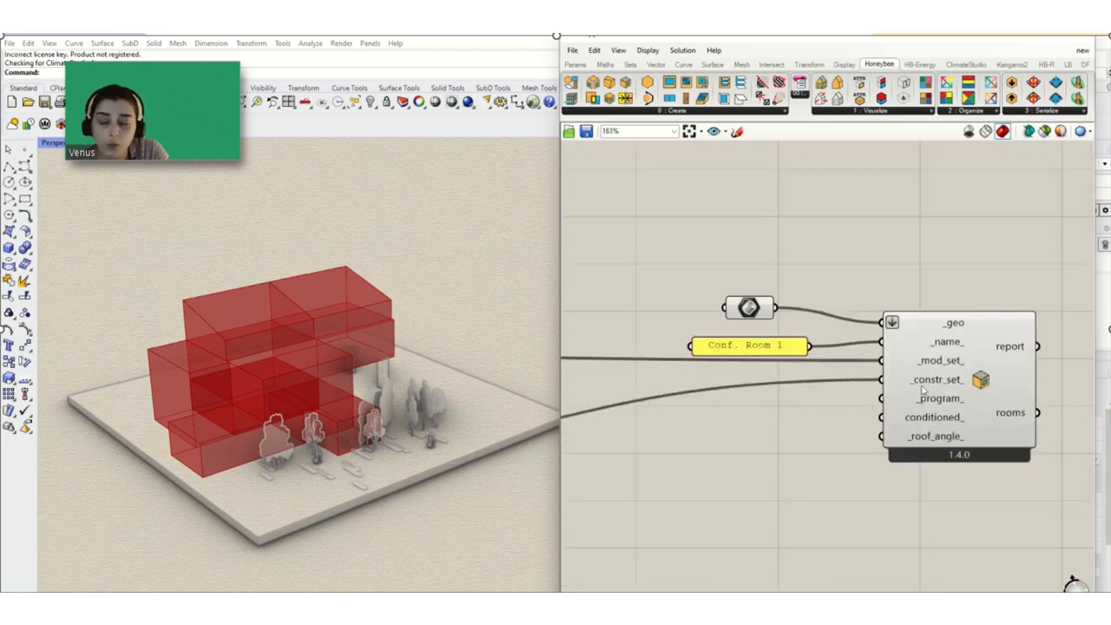
{"action": "scroll", "coordinate": [1053, 408], "scroll_direction": "down", "scroll_amount": 3}
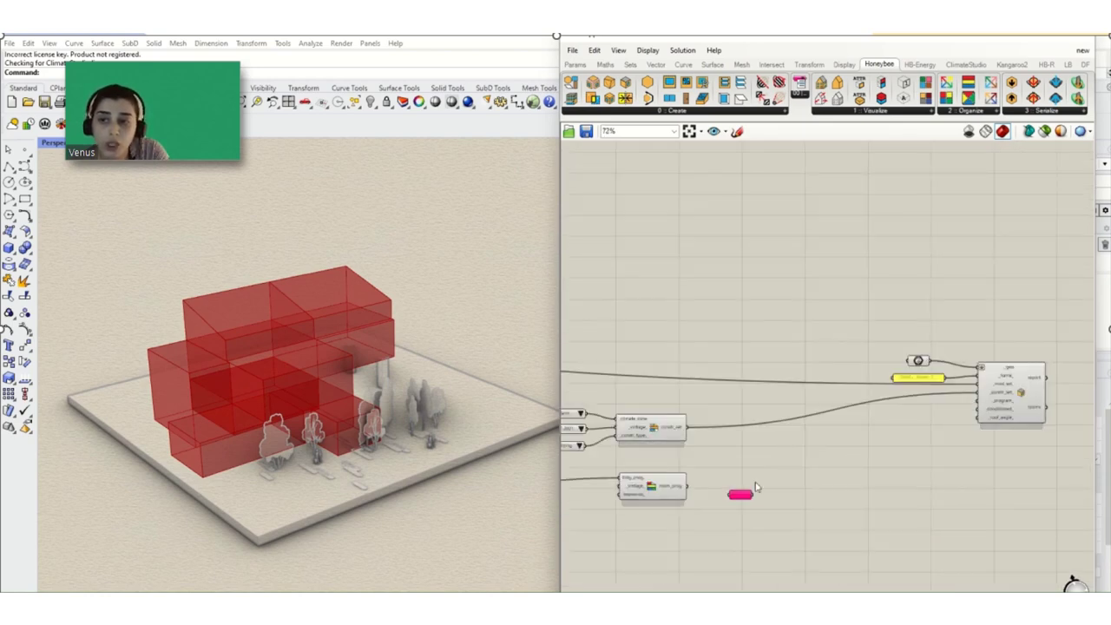
{"action": "scroll", "coordinate": [782, 486], "scroll_direction": "up", "scroll_amount": 5}
{"action": "left_click_drag", "start_coordinate": [696, 463], "coordinate": [811, 488]}
{"action": "scroll", "coordinate": [816, 490], "scroll_direction": "down", "scroll_amount": 4}
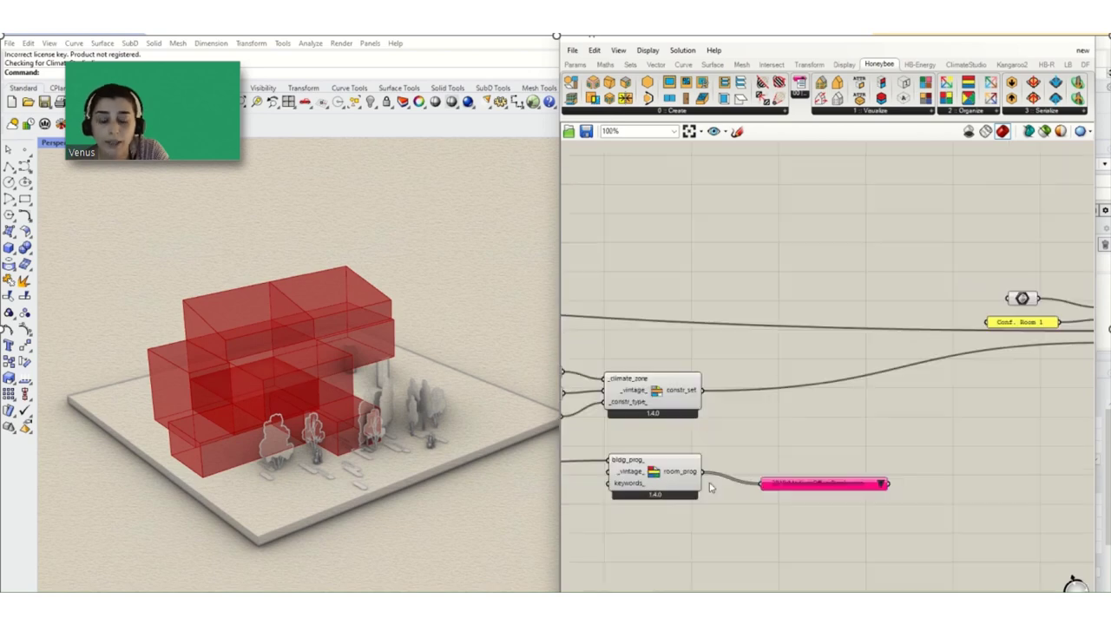
{"action": "scroll", "coordinate": [1075, 369], "scroll_direction": "up", "scroll_amount": 1}
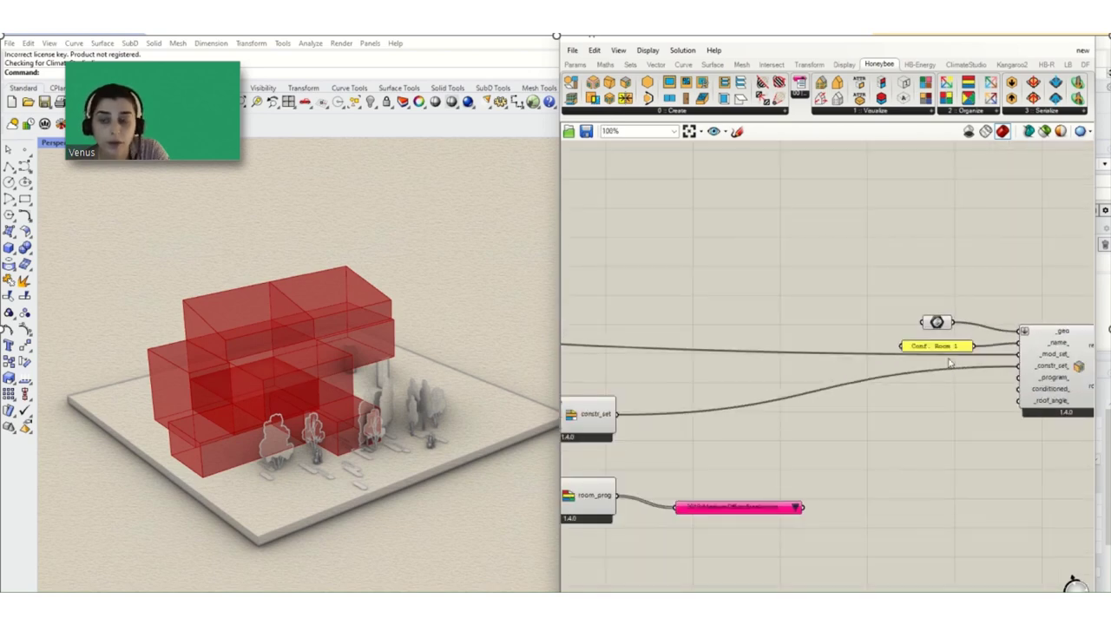
Choose 2019::MediumOffice::Conference in the new room program selector
{"action": "left_click", "coordinate": [800, 515]}
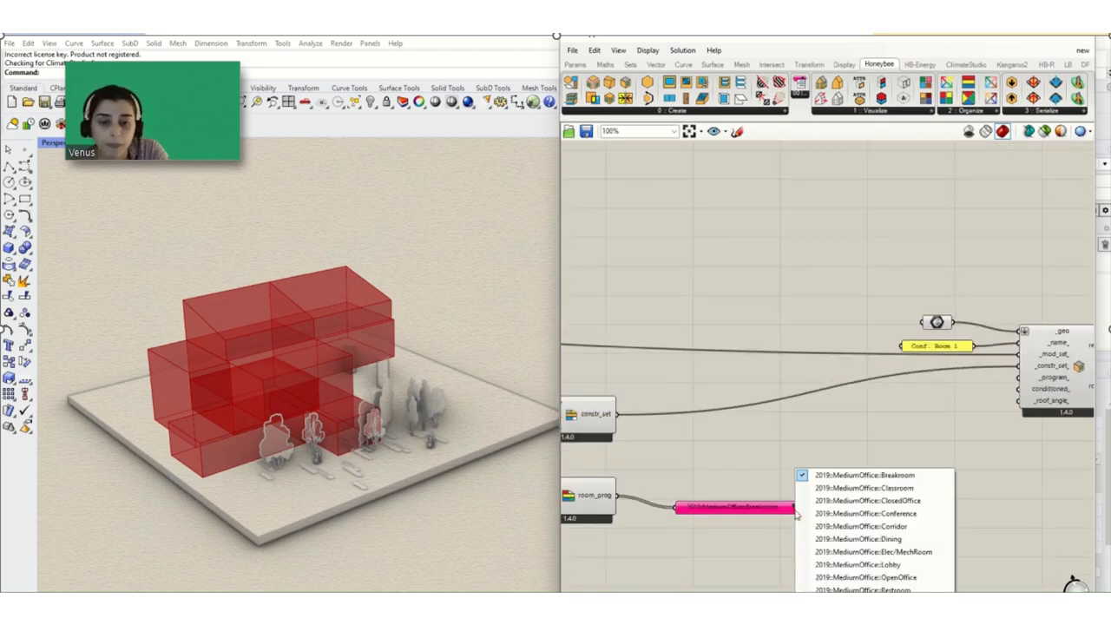
{"action": "left_click", "coordinate": [899, 514]}
{"action": "scroll", "coordinate": [793, 511], "scroll_direction": "up", "scroll_amount": 1}
{"action": "left_click", "coordinate": [790, 506]}
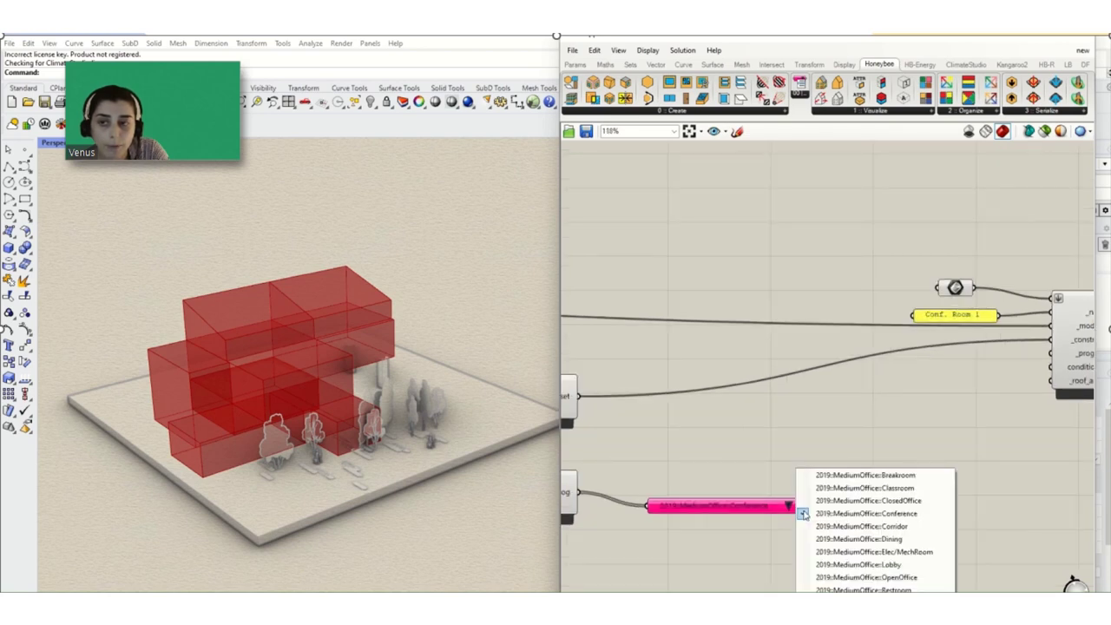
{"action": "left_click", "coordinate": [730, 556]}
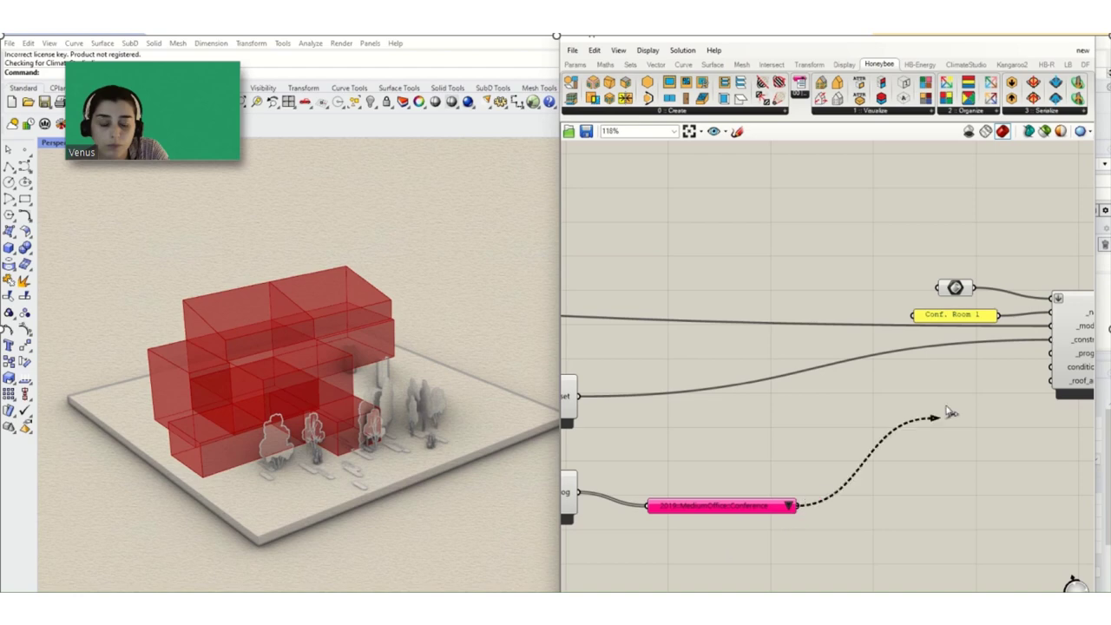
Wire the conference program selector into Conf. Room 1's _program_ input and place the selector right beside the room component
{"action": "left_click_drag", "start_coordinate": [951, 414], "coordinate": [1051, 353]}
{"action": "scroll", "coordinate": [1036, 377], "scroll_direction": "down", "scroll_amount": 5}
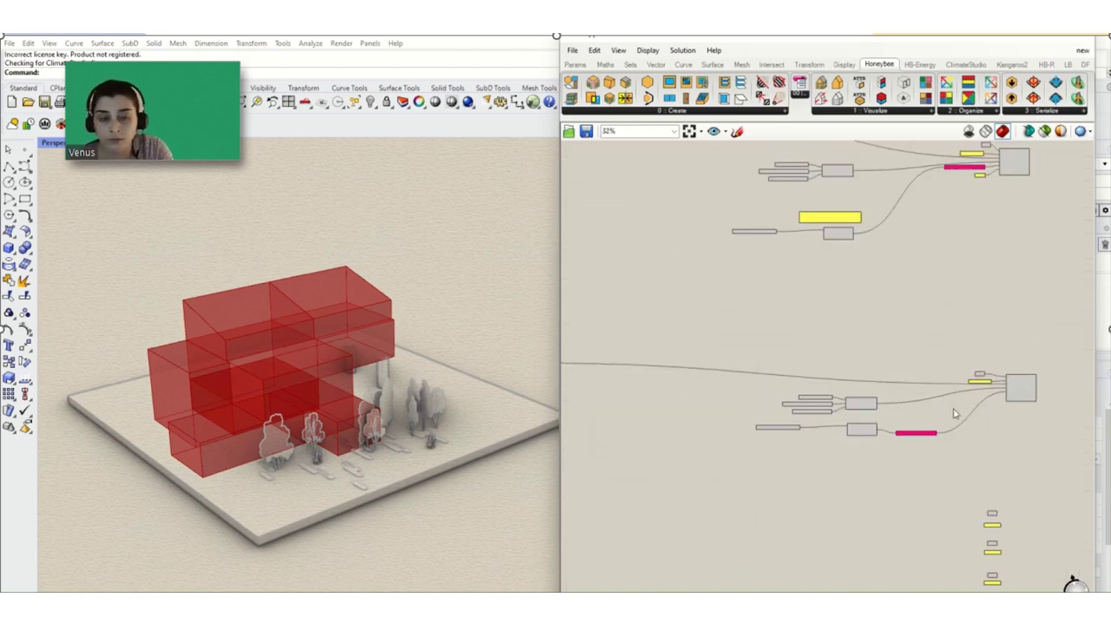
{"action": "scroll", "coordinate": [954, 415], "scroll_direction": "up", "scroll_amount": 4}
{"action": "left_click_drag", "start_coordinate": [941, 406], "coordinate": [563, 463]}
{"action": "scroll", "coordinate": [863, 464], "scroll_direction": "down", "scroll_amount": 3}
{"action": "left_click", "coordinate": [863, 487]}
{"action": "left_click_drag", "start_coordinate": [888, 455], "coordinate": [998, 385]}
{"action": "scroll", "coordinate": [1037, 373], "scroll_direction": "up", "scroll_amount": 3}
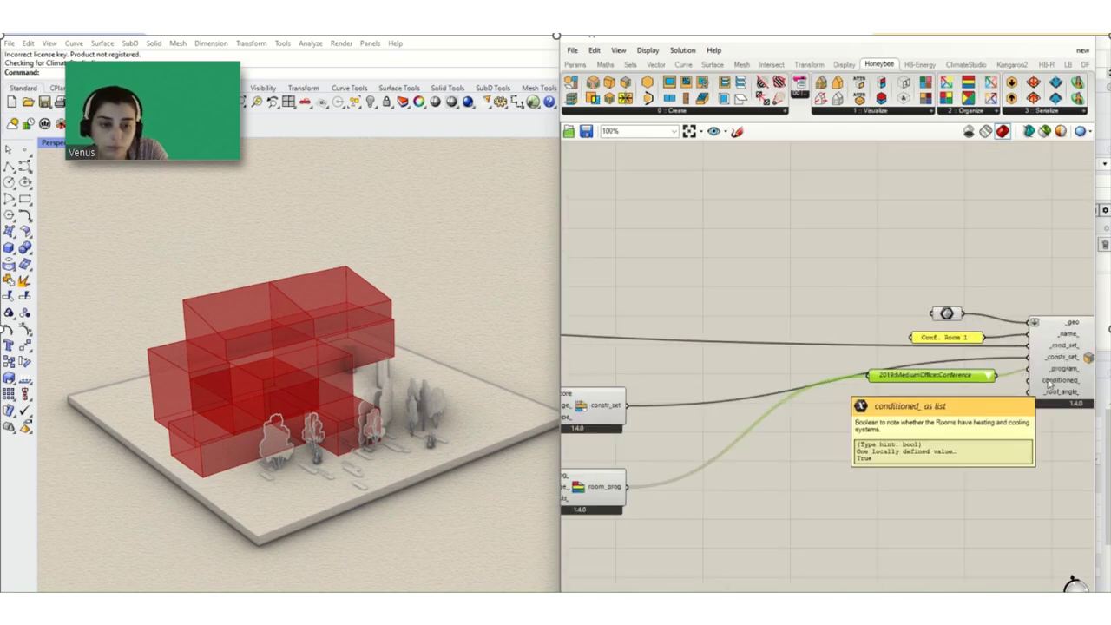
Shift Conf. Room 1's program component and its conference selector slightly down to tidy the layout
{"action": "scroll", "coordinate": [1081, 391], "scroll_direction": "up", "scroll_amount": 3}
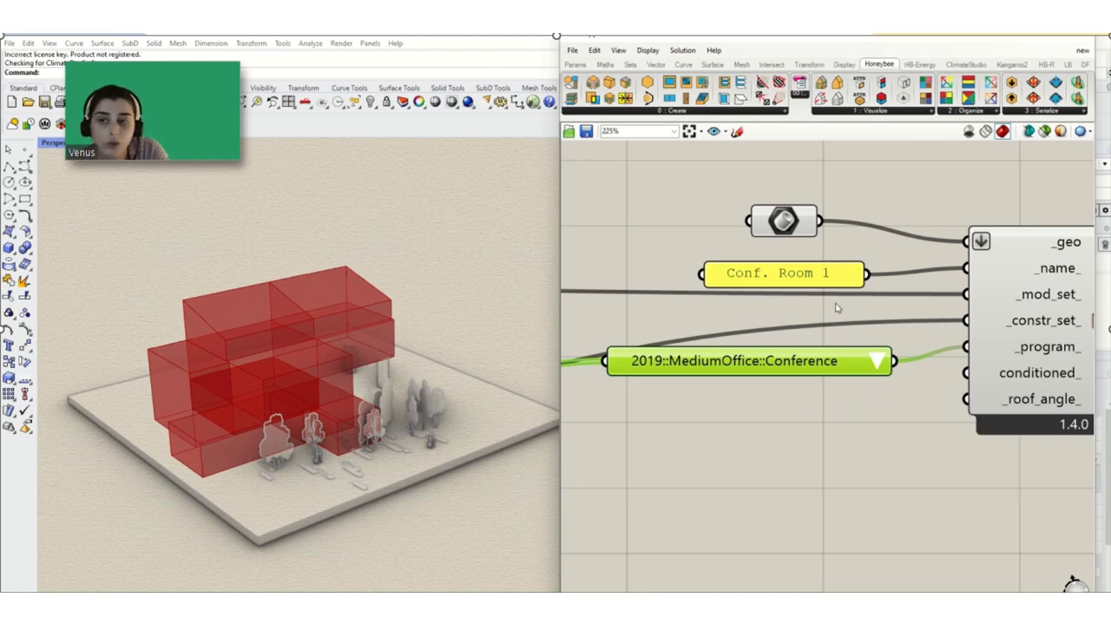
{"action": "left_click", "coordinate": [806, 217]}
{"action": "left_click", "coordinate": [824, 442]}
{"action": "scroll", "coordinate": [857, 431], "scroll_direction": "down", "scroll_amount": 6}
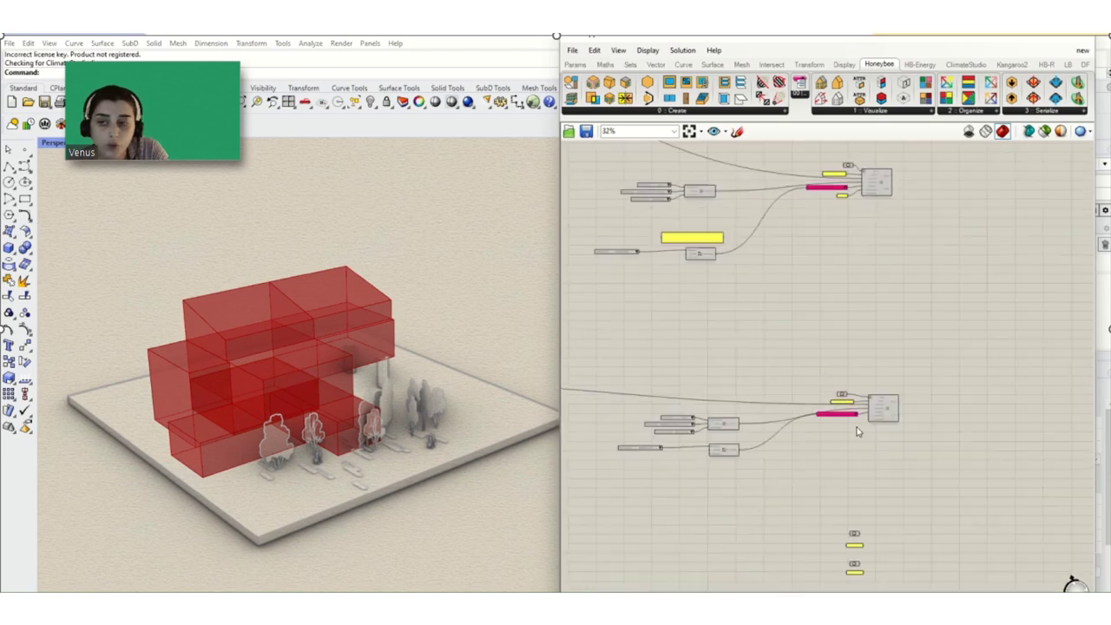
{"action": "scroll", "coordinate": [856, 414], "scroll_direction": "up", "scroll_amount": 2}
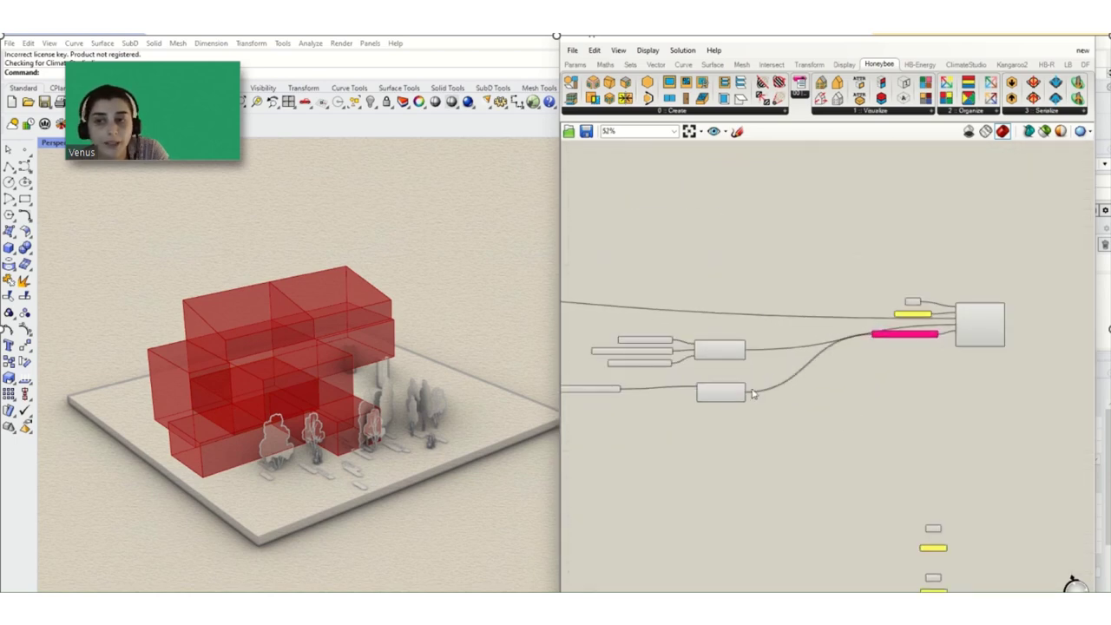
{"action": "left_click_drag", "start_coordinate": [721, 393], "coordinate": [721, 398]}
{"action": "left_click", "coordinate": [912, 335]}
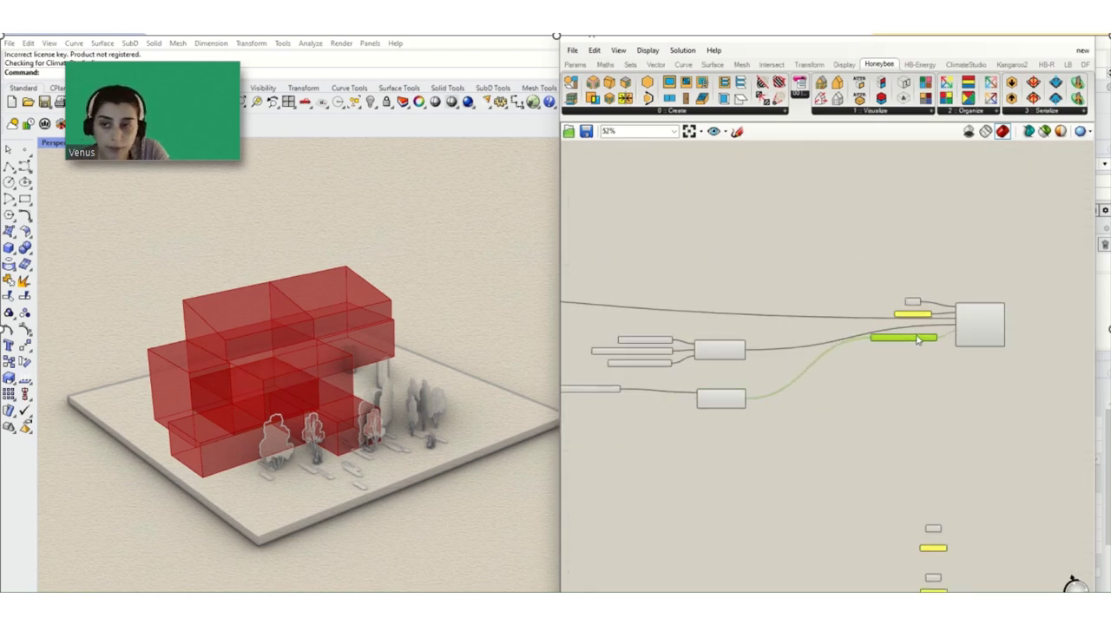
{"action": "scroll", "coordinate": [841, 352], "scroll_direction": "down", "scroll_amount": 2}
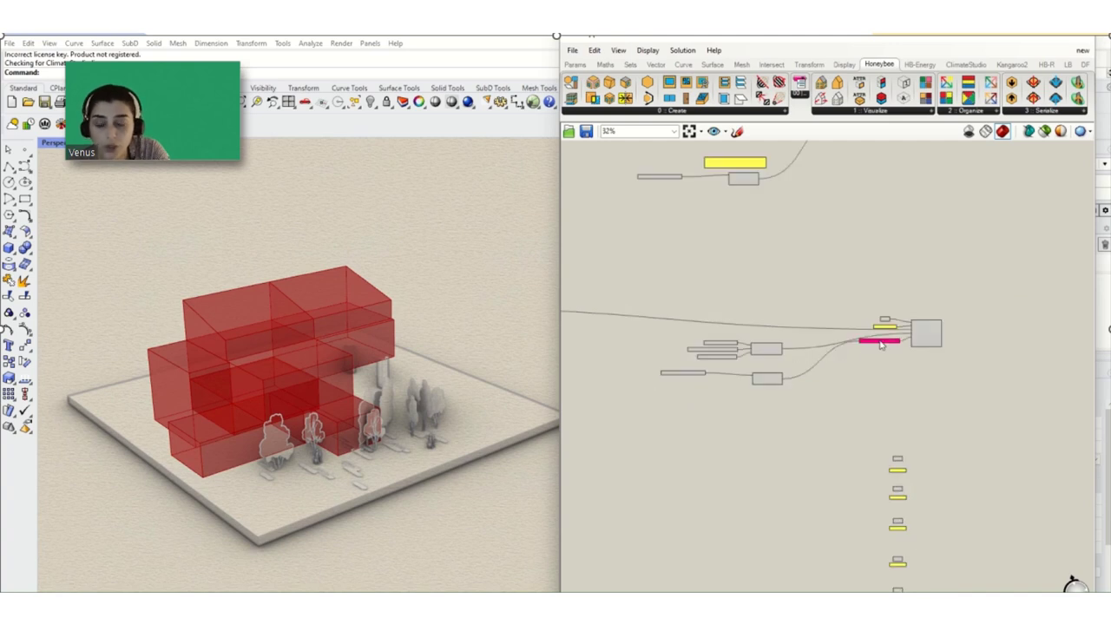
Duplicate Conf. Room 1's construction set and program components with all their selectors directly below the originals
{"action": "left_click_drag", "start_coordinate": [793, 336], "coordinate": [653, 417]}
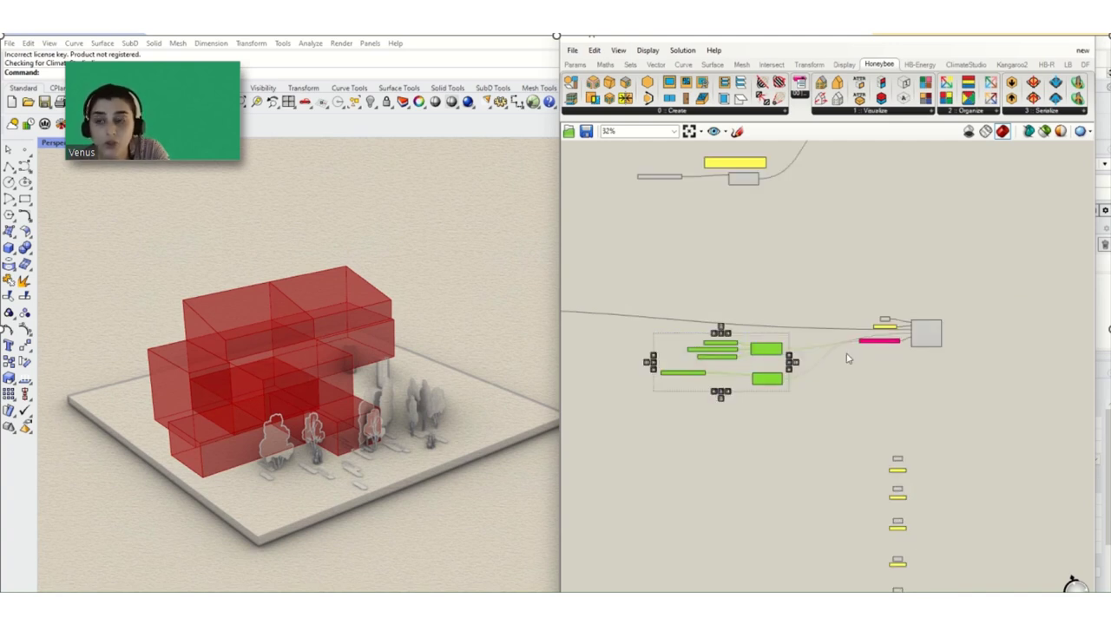
{"action": "key", "text": "Right"}
{"action": "key", "text": "Down"}
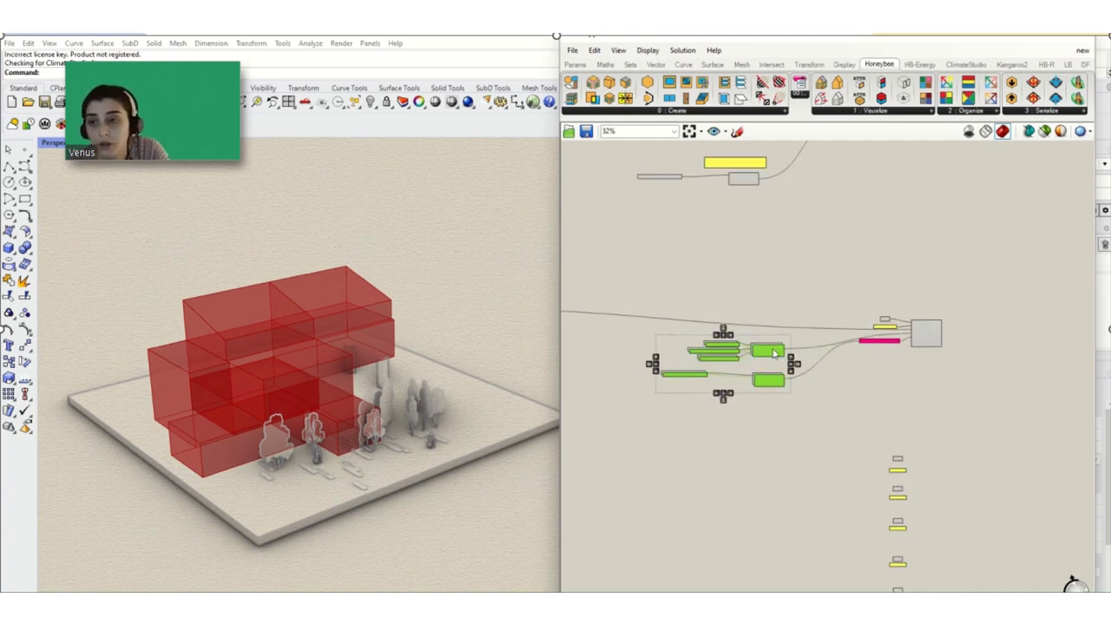
{"action": "left_click_drag", "start_coordinate": [775, 352], "coordinate": [778, 443], "text": "alt"}
{"action": "right_click_drag", "start_coordinate": [962, 470], "coordinate": [923, 365]}
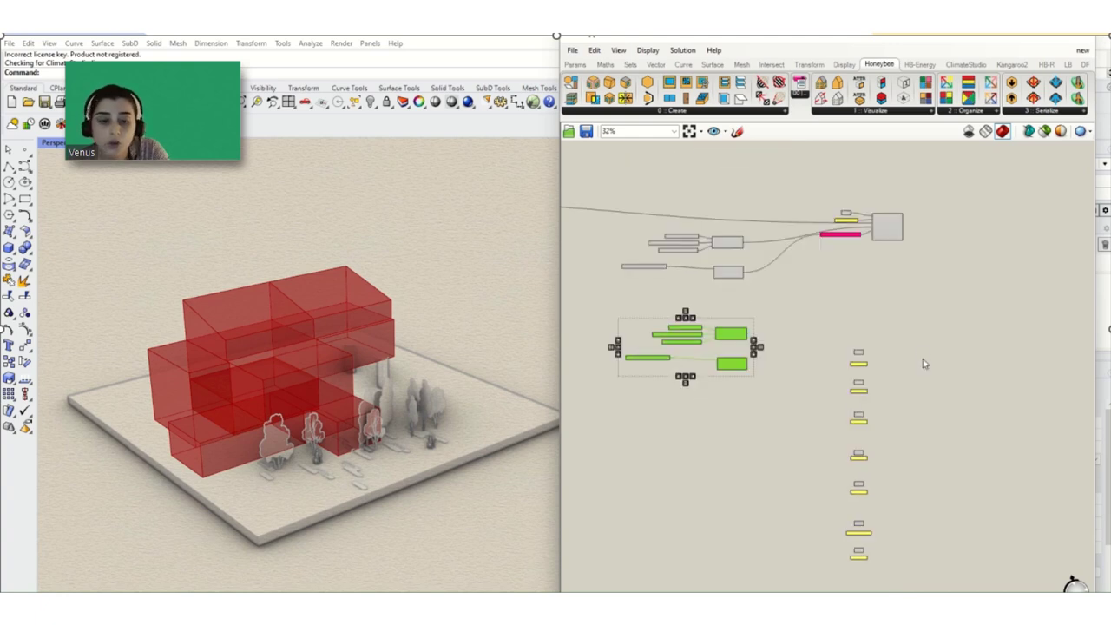
Move the other unassigned room geometries and name panels further down and place the Bathroom pair beside the duplicated components
{"action": "scroll", "coordinate": [923, 365], "scroll_direction": "down", "scroll_amount": 3}
{"action": "scroll", "coordinate": [898, 385], "scroll_direction": "up", "scroll_amount": 2}
{"action": "left_click", "coordinate": [898, 382]}
{"action": "left_click_drag", "start_coordinate": [898, 382], "coordinate": [875, 463]}
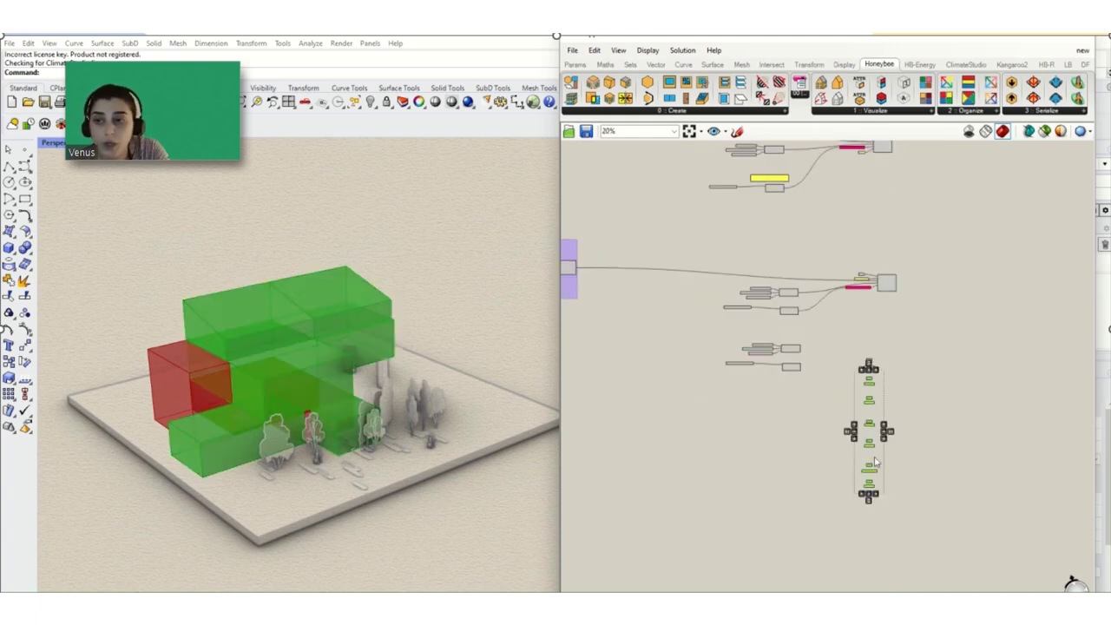
{"action": "left_click_drag", "start_coordinate": [871, 382], "coordinate": [895, 425]}
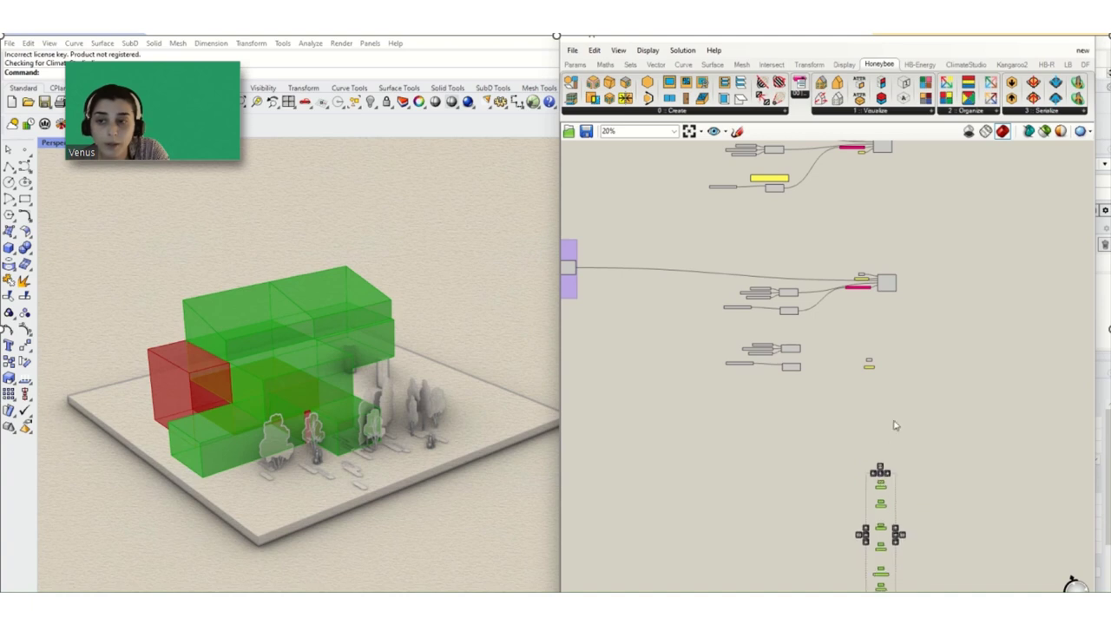
{"action": "scroll", "coordinate": [895, 344], "scroll_direction": "up", "scroll_amount": 1}
{"action": "scroll", "coordinate": [874, 371], "scroll_direction": "up", "scroll_amount": 2}
{"action": "mouse_move", "coordinate": [848, 354]}
{"action": "left_mouse_down"}
{"action": "mouse_move", "coordinate": [889, 358]}
{"action": "mouse_move", "coordinate": [827, 359]}
{"action": "left_mouse_up"}
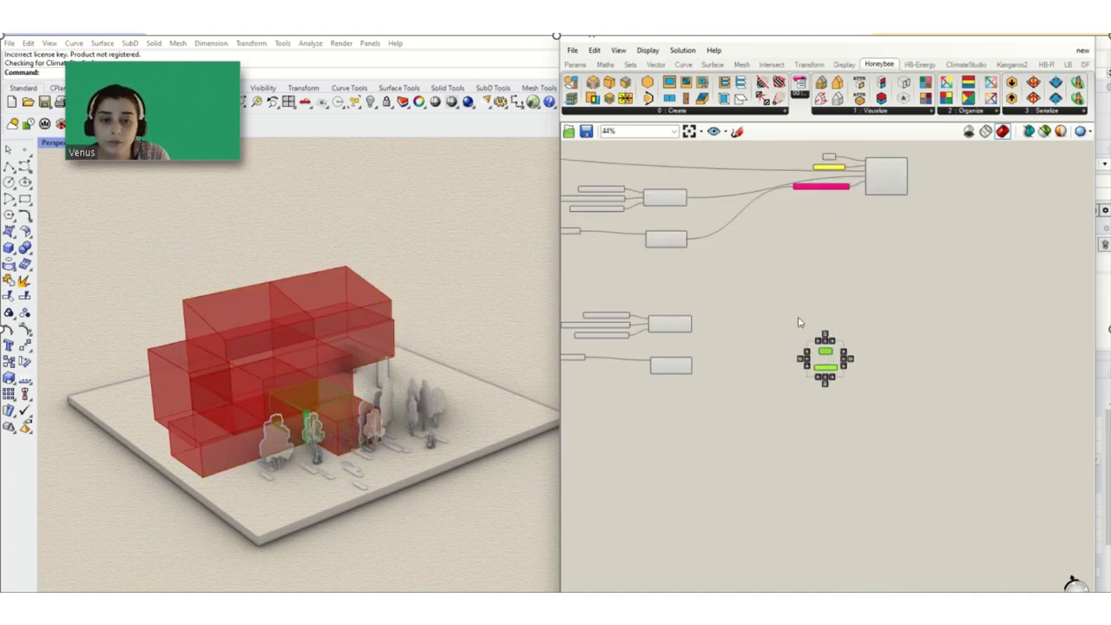
Place a room component beside the Bathroom pair and wire the geometry into _geo and the name panel into _name_
{"action": "left_click_drag", "start_coordinate": [921, 360], "coordinate": [927, 360]}
{"action": "scroll", "coordinate": [926, 360], "scroll_direction": "up", "scroll_amount": 3}
{"action": "left_click", "coordinate": [903, 371]}
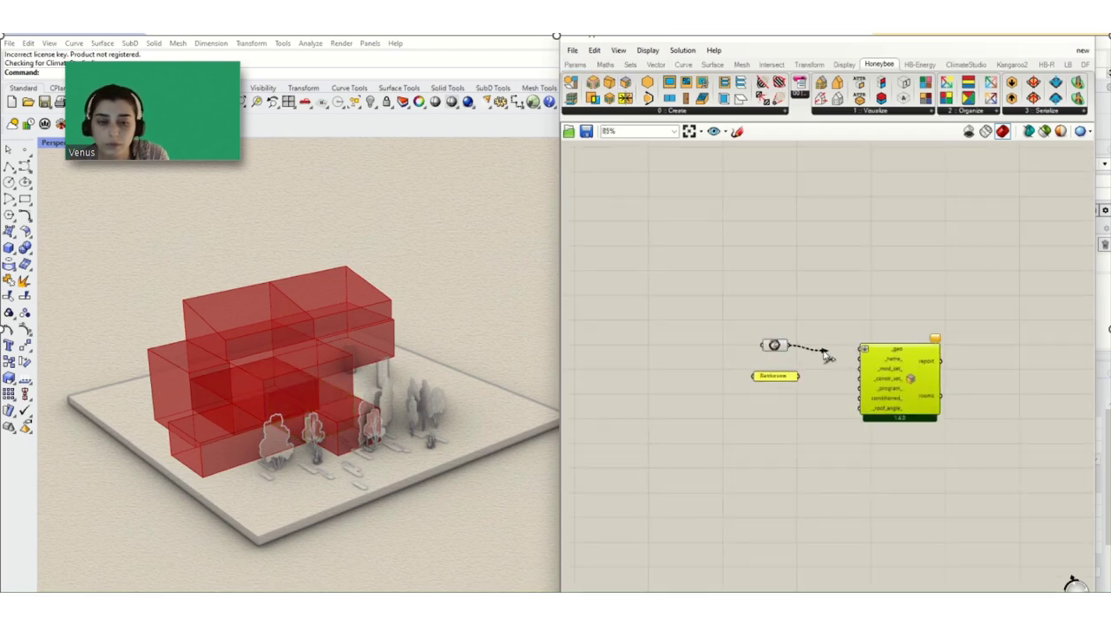
{"action": "left_click", "coordinate": [864, 356]}
{"action": "scroll", "coordinate": [864, 354], "scroll_direction": "down", "scroll_amount": 3}
{"action": "scroll", "coordinate": [923, 392], "scroll_direction": "up", "scroll_amount": 3}
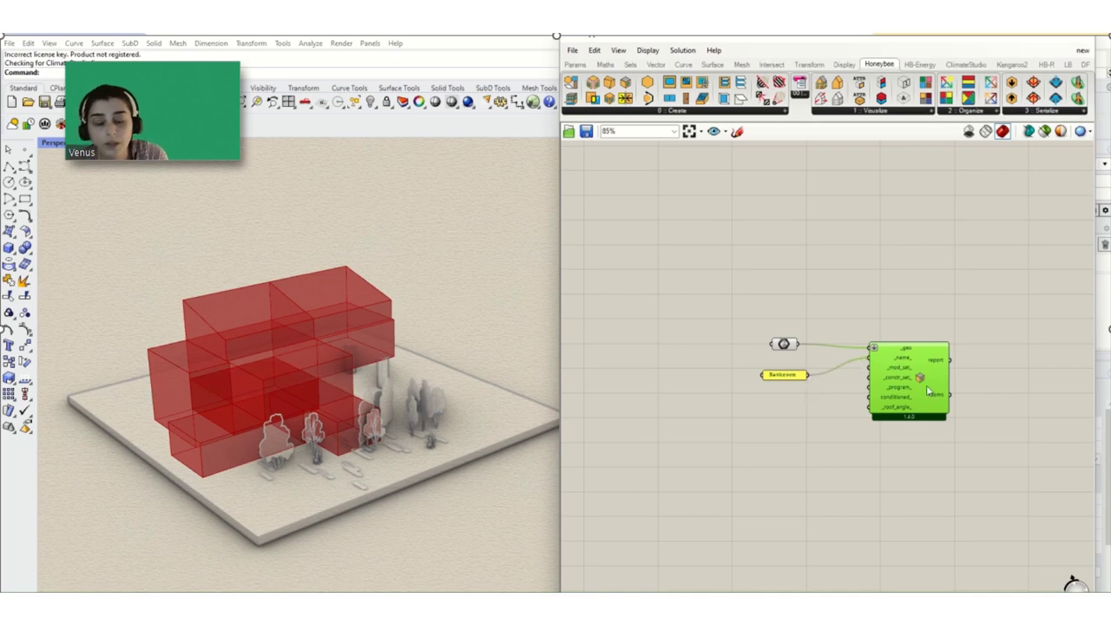
{"action": "scroll", "coordinate": [928, 392], "scroll_direction": "up", "scroll_amount": 2}
Wire the duplicated construction set's output into the Bathroom component's _constr_set_ input
{"action": "scroll", "coordinate": [927, 393], "scroll_direction": "down", "scroll_amount": 4}
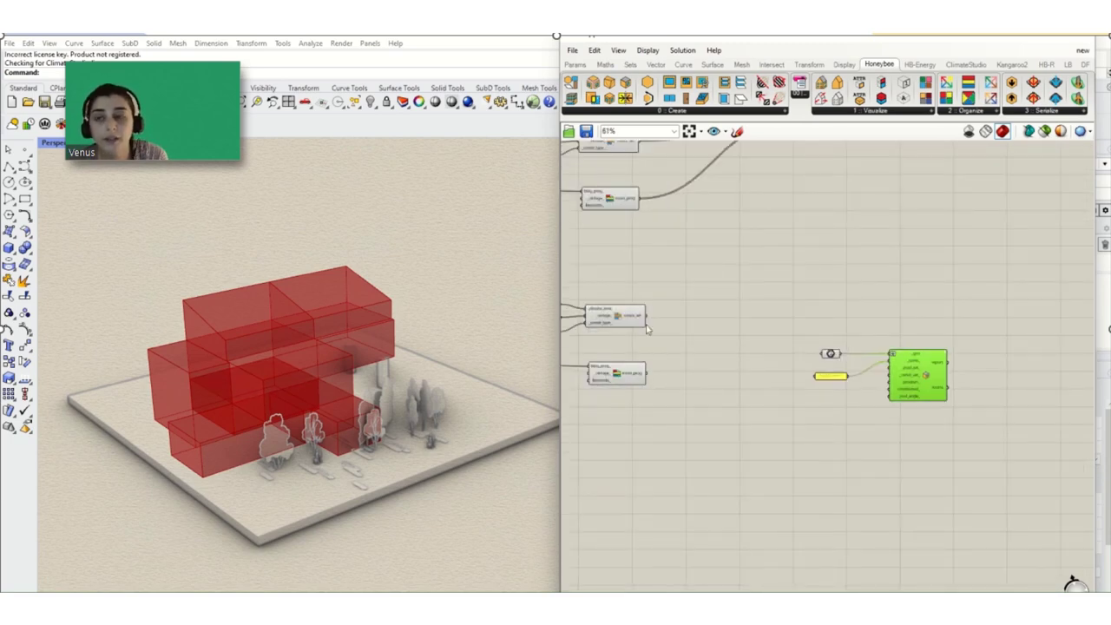
{"action": "scroll", "coordinate": [647, 328], "scroll_direction": "up", "scroll_amount": 3}
{"action": "left_click_drag", "start_coordinate": [646, 314], "coordinate": [1038, 419]}
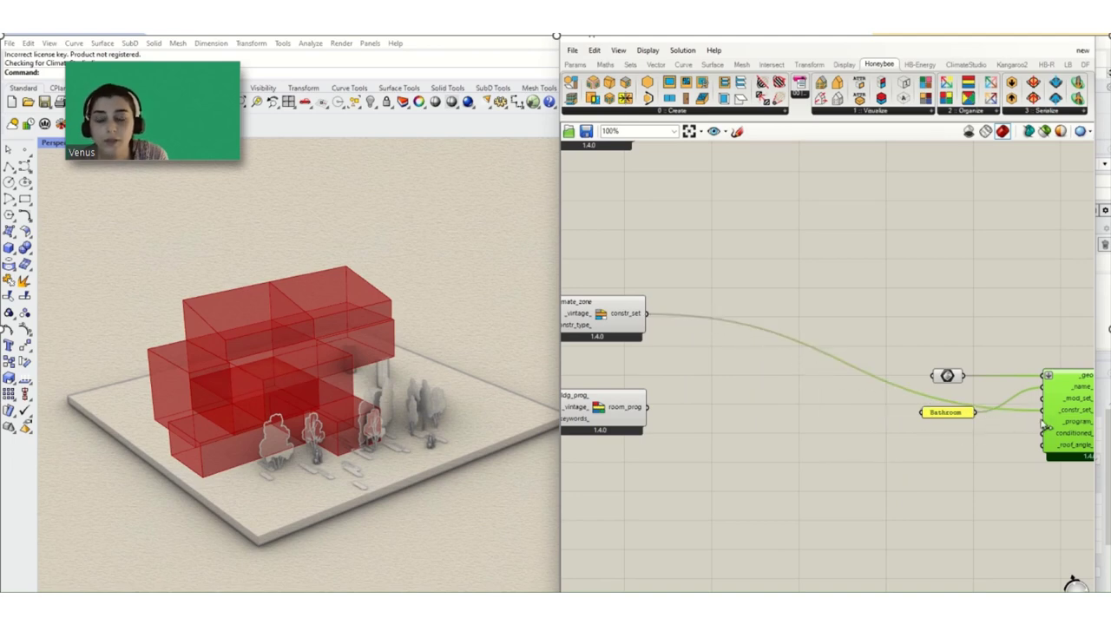
Move the duplicated construction set and program group down level with the Bathroom component and bring the Bathroom name panel closer to its geometry
{"action": "scroll", "coordinate": [1046, 423], "scroll_direction": "down", "scroll_amount": 4}
{"action": "left_click_drag", "start_coordinate": [873, 373], "coordinate": [678, 448]}
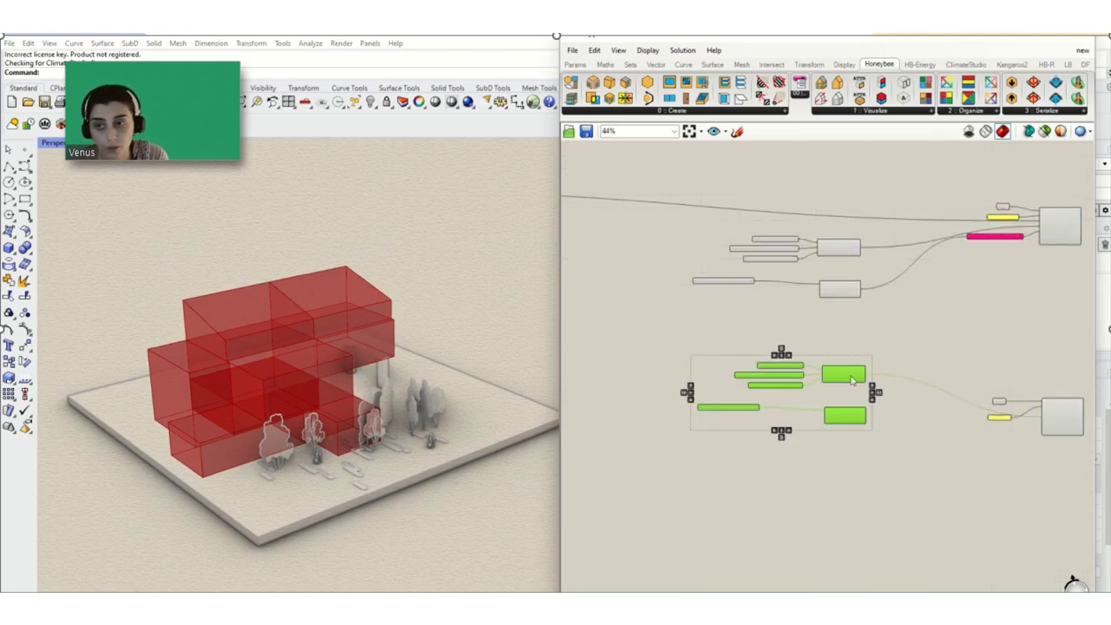
{"action": "left_click_drag", "start_coordinate": [852, 380], "coordinate": [857, 432]}
{"action": "scroll", "coordinate": [982, 395], "scroll_direction": "up", "scroll_amount": 5}
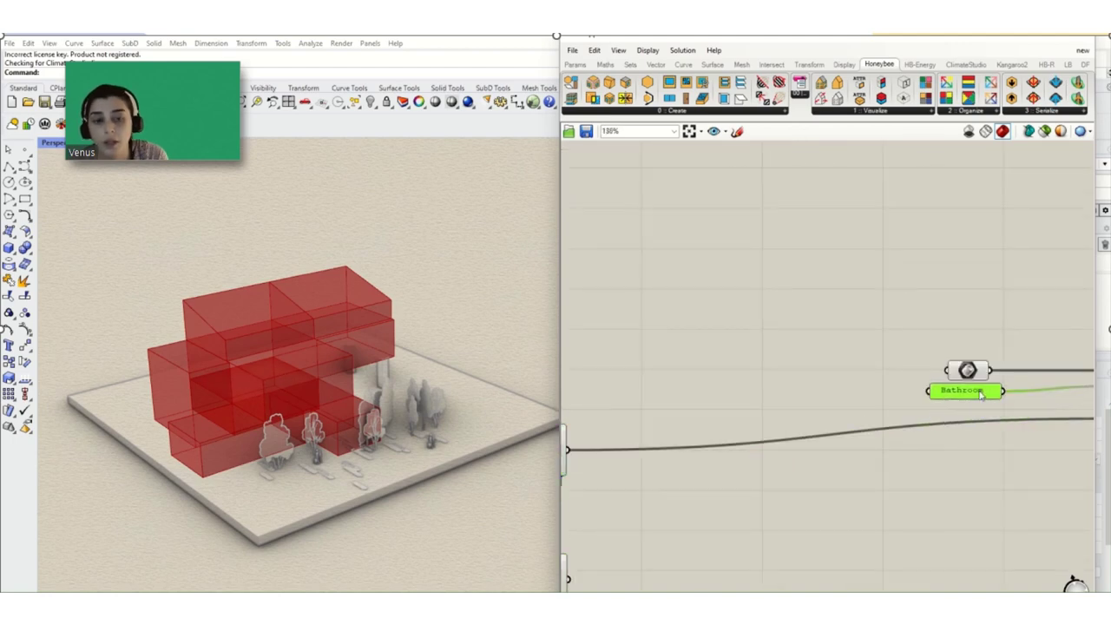
Move the selected modifier set group down level with the Bathroom room component and wire its output into _mod_set_
{"action": "scroll", "coordinate": [982, 395], "scroll_direction": "down", "scroll_amount": 8}
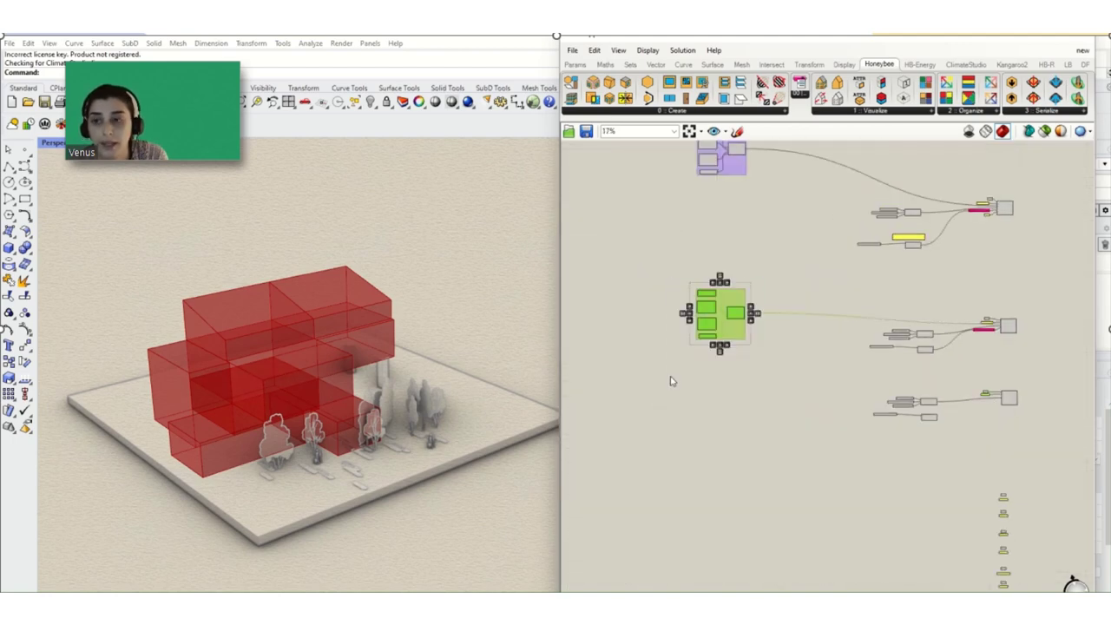
{"action": "left_click_drag", "start_coordinate": [720, 320], "coordinate": [723, 400]}
{"action": "scroll", "coordinate": [694, 393], "scroll_direction": "up", "scroll_amount": 2}
{"action": "scroll", "coordinate": [693, 394], "scroll_direction": "up", "scroll_amount": 4}
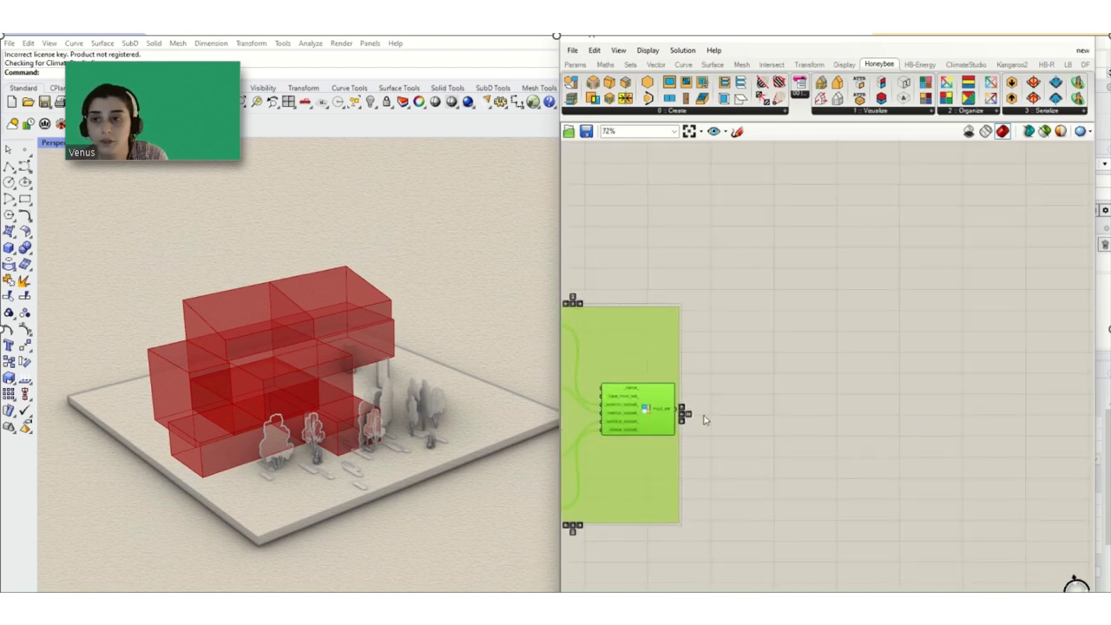
{"action": "scroll", "coordinate": [668, 486], "scroll_direction": "down", "scroll_amount": 3}
{"action": "scroll", "coordinate": [946, 469], "scroll_direction": "up", "scroll_amount": 2}
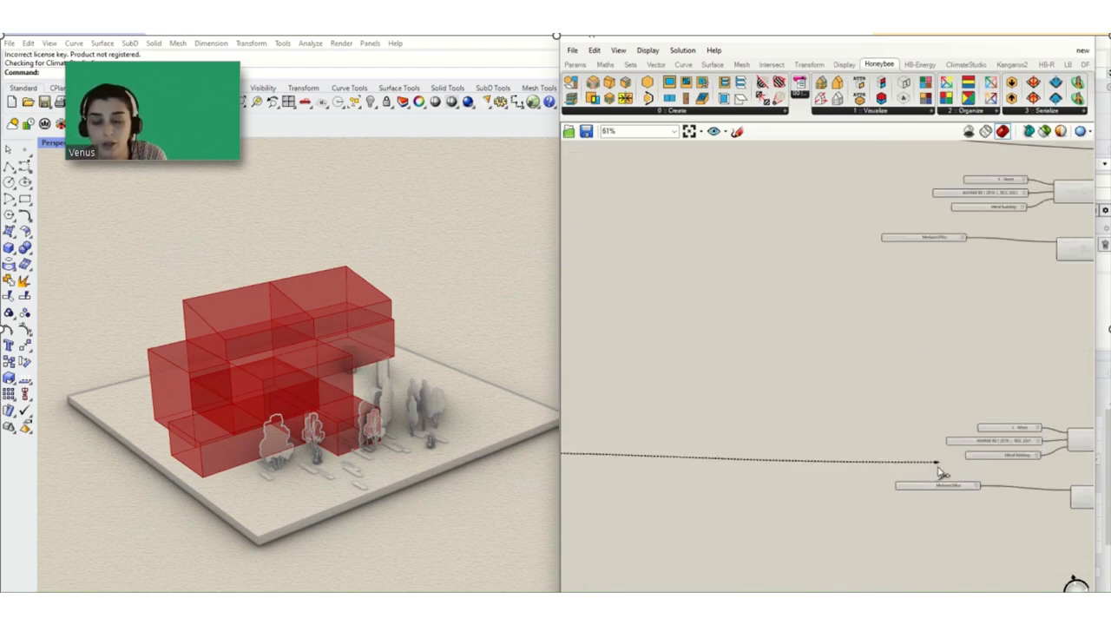
{"action": "scroll", "coordinate": [938, 466], "scroll_direction": "down", "scroll_amount": 2}
{"action": "scroll", "coordinate": [864, 452], "scroll_direction": "down", "scroll_amount": 1}
{"action": "scroll", "coordinate": [955, 453], "scroll_direction": "up", "scroll_amount": 4}
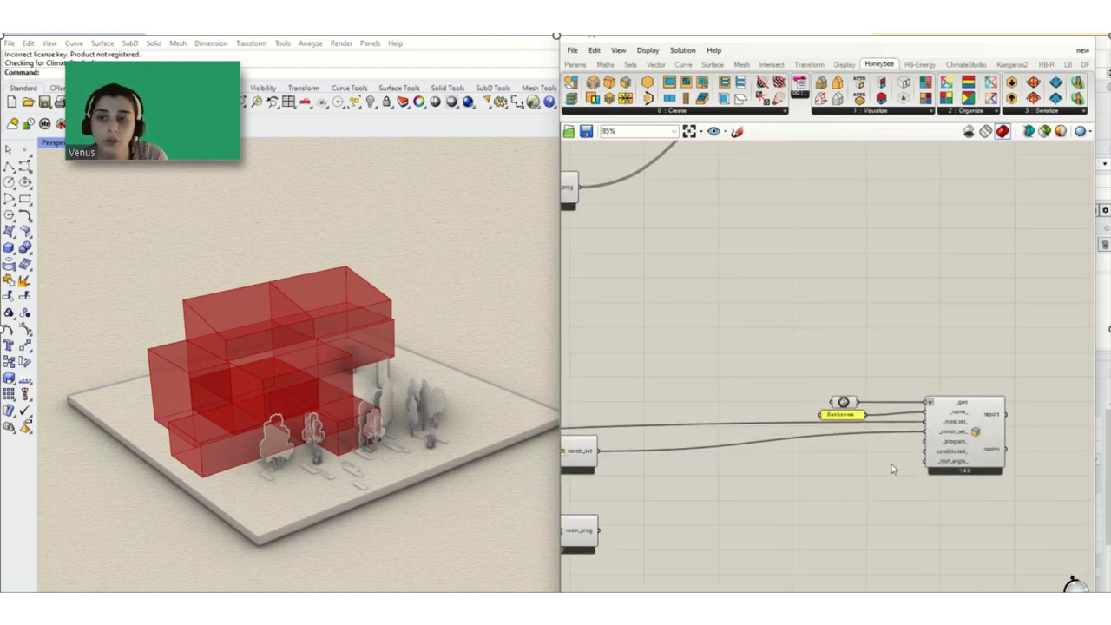
Add a Honeybee Item Selector after the duplicated program component, wire room_prog into it, and choose 2019::MediumOffice::Restroom
{"action": "scroll", "coordinate": [894, 469], "scroll_direction": "down", "scroll_amount": 4}
{"action": "scroll", "coordinate": [755, 491], "scroll_direction": "up", "scroll_amount": 4}
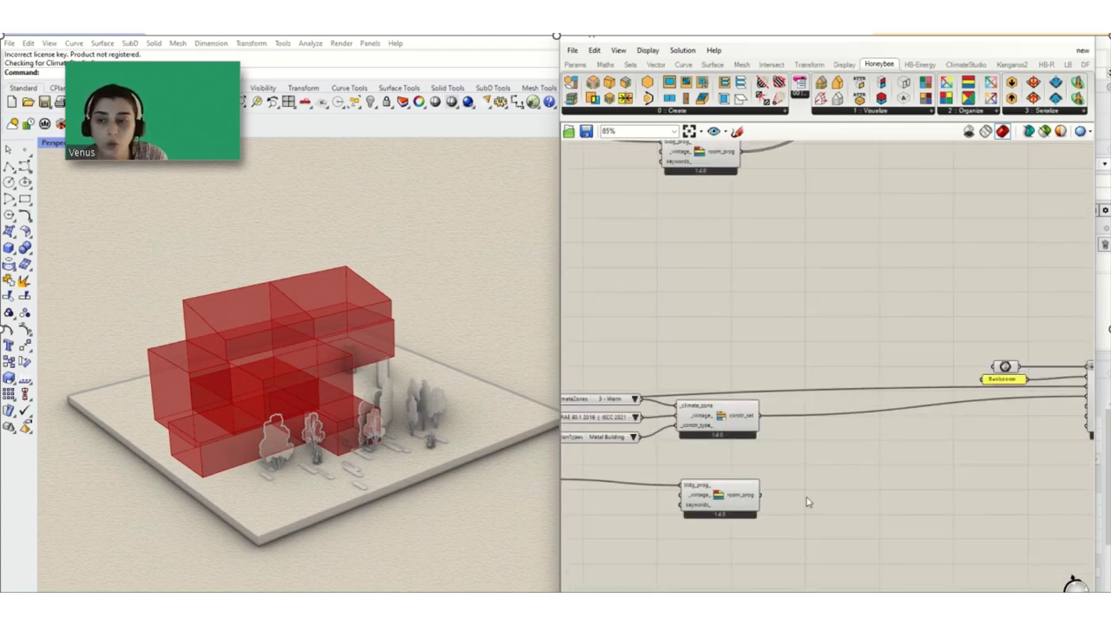
{"action": "double_click", "coordinate": [807, 497]}
{"action": "type", "text": "item"}
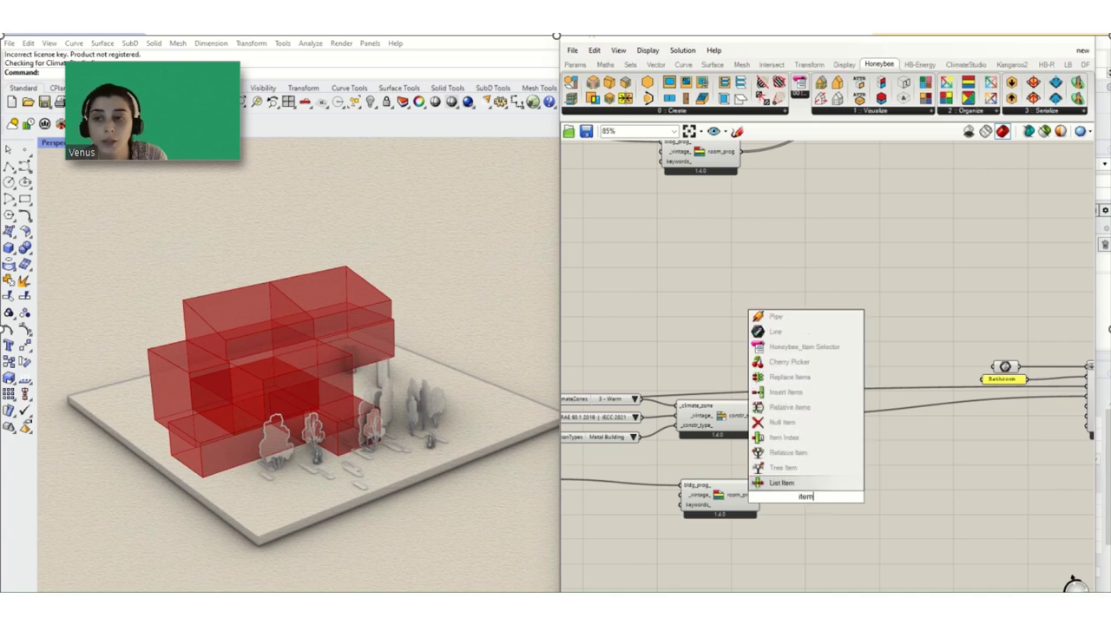
{"action": "left_click", "coordinate": [786, 346]}
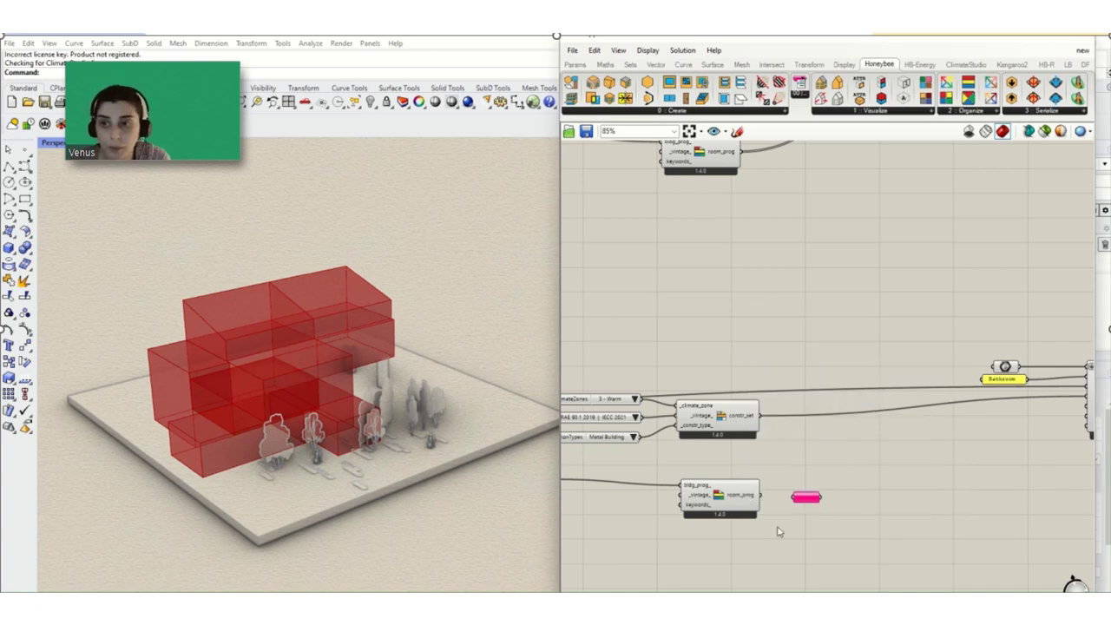
{"action": "scroll", "coordinate": [776, 526], "scroll_direction": "up", "scroll_amount": 3}
{"action": "left_click_drag", "start_coordinate": [768, 492], "coordinate": [851, 493]}
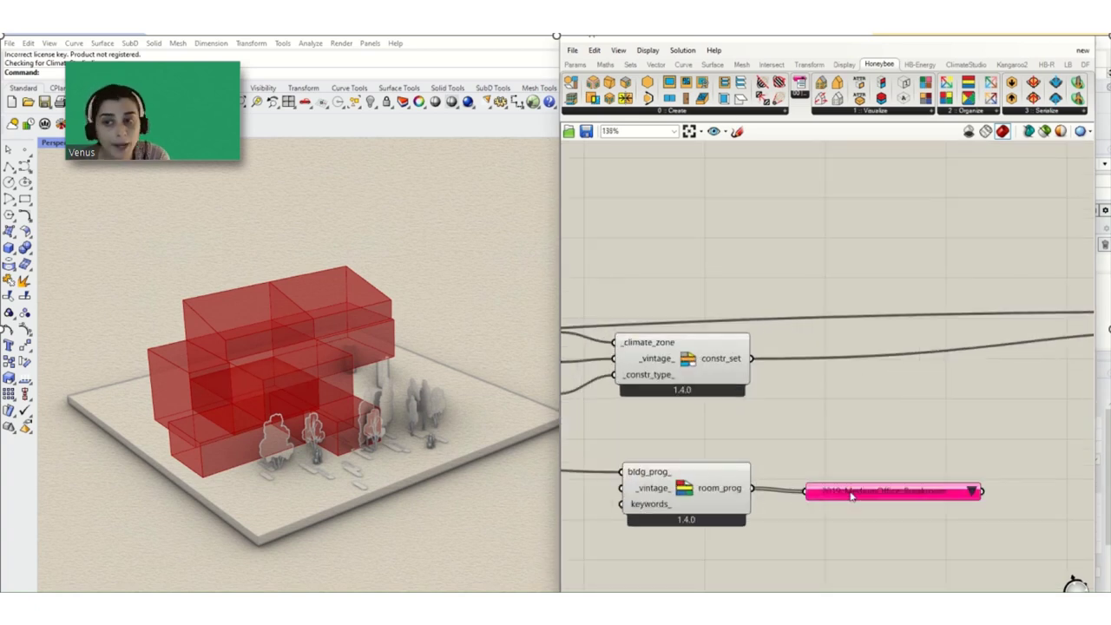
{"action": "left_click", "coordinate": [971, 492]}
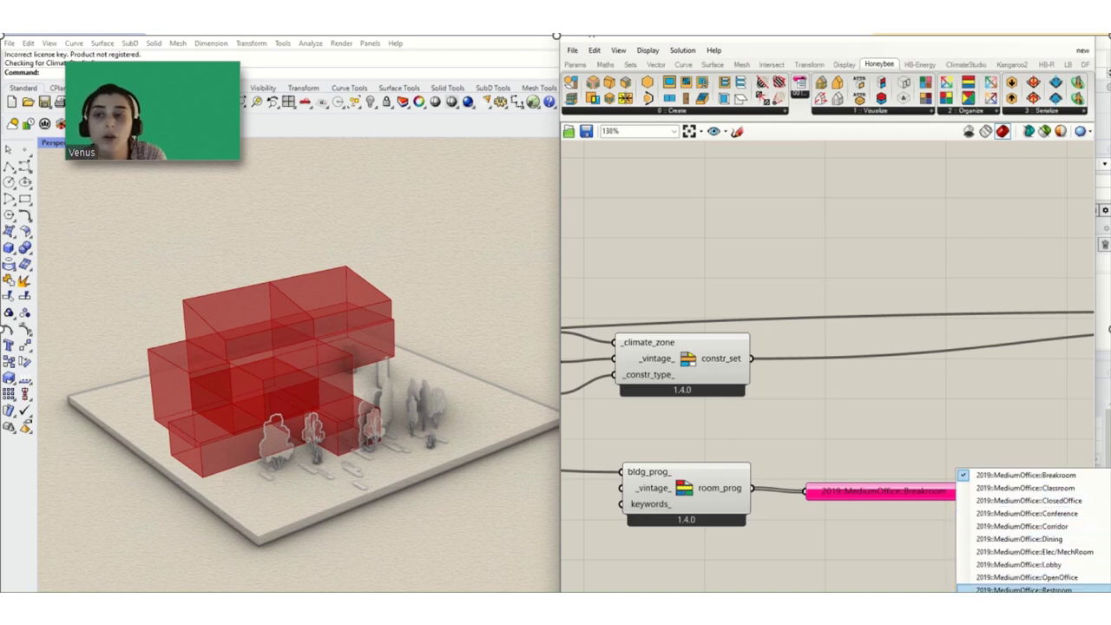
{"action": "left_click", "coordinate": [990, 590]}
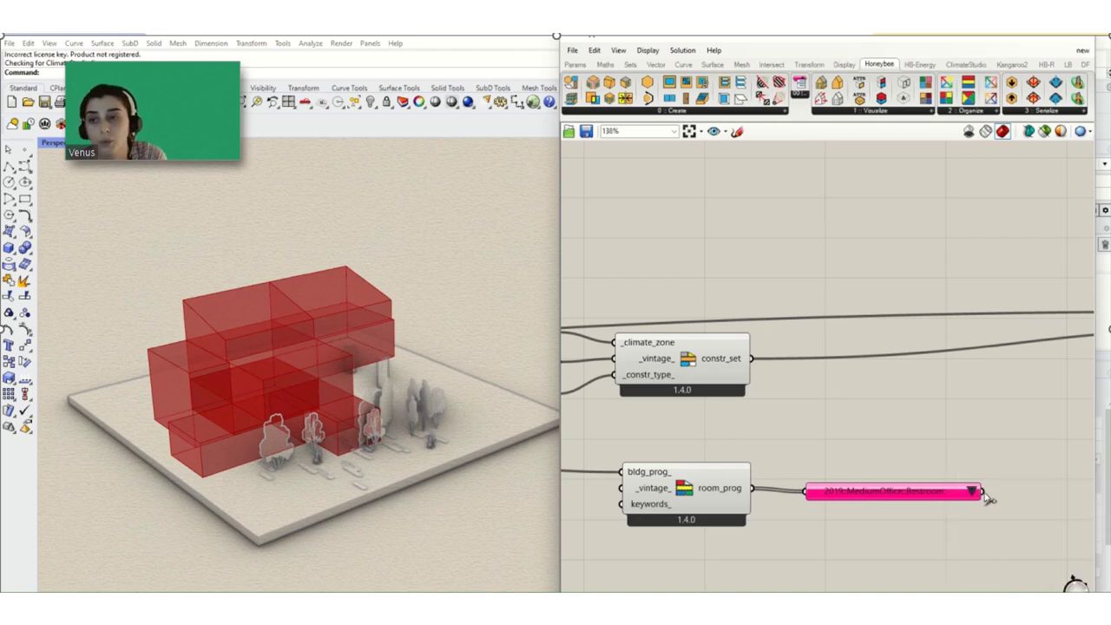
Wire the Restroom item selector's output into the Bathroom room component's _program_ input
{"action": "scroll", "coordinate": [895, 528], "scroll_direction": "down", "scroll_amount": 3}
{"action": "left_click_drag", "start_coordinate": [984, 492], "coordinate": [920, 434]}
{"action": "scroll", "coordinate": [923, 471], "scroll_direction": "down", "scroll_amount": 2}
{"action": "scroll", "coordinate": [955, 471], "scroll_direction": "up", "scroll_amount": 2}
{"action": "scroll", "coordinate": [955, 471], "scroll_direction": "up", "scroll_amount": 2}
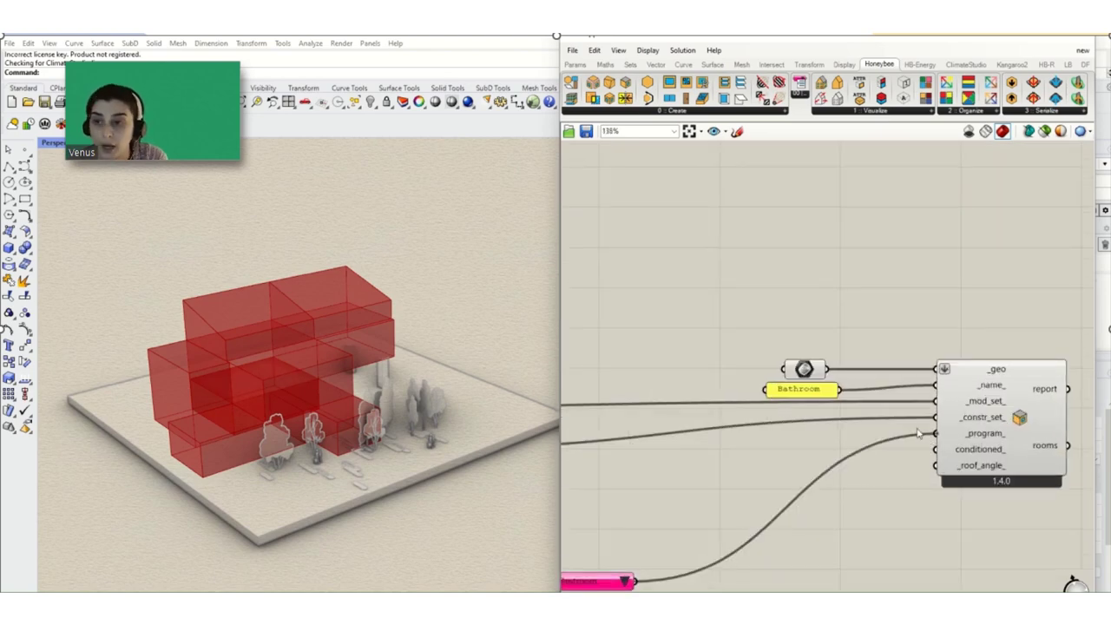
Change the Bathroom name panel's text to Restroom
{"action": "double_click", "coordinate": [792, 390]}
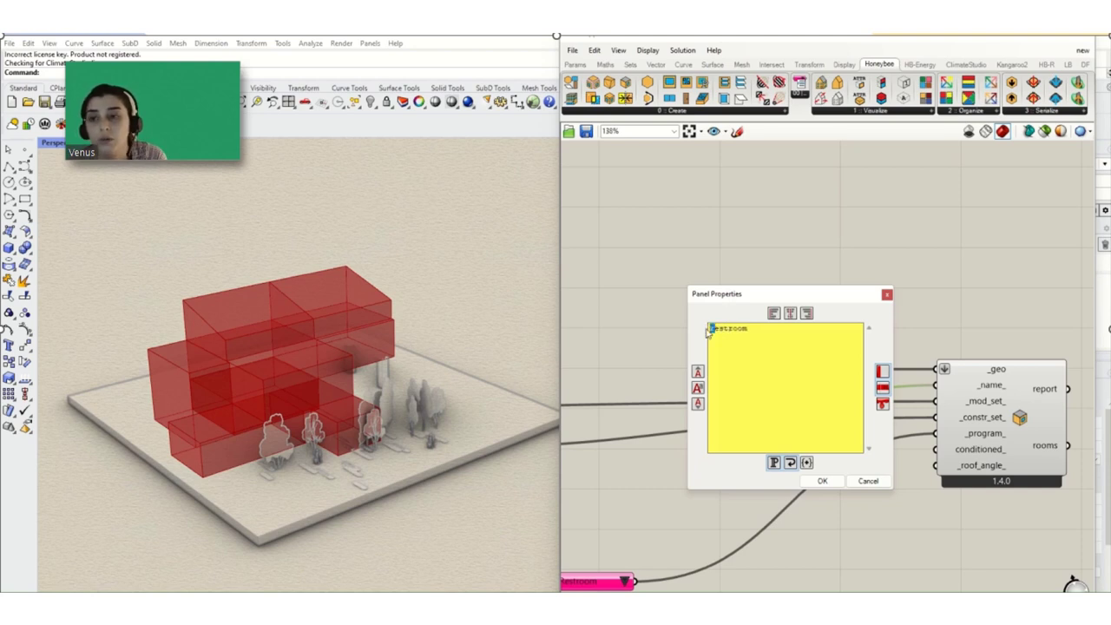
{"action": "left_click", "coordinate": [823, 482]}
{"action": "scroll", "coordinate": [849, 504], "scroll_direction": "down", "scroll_amount": 3}
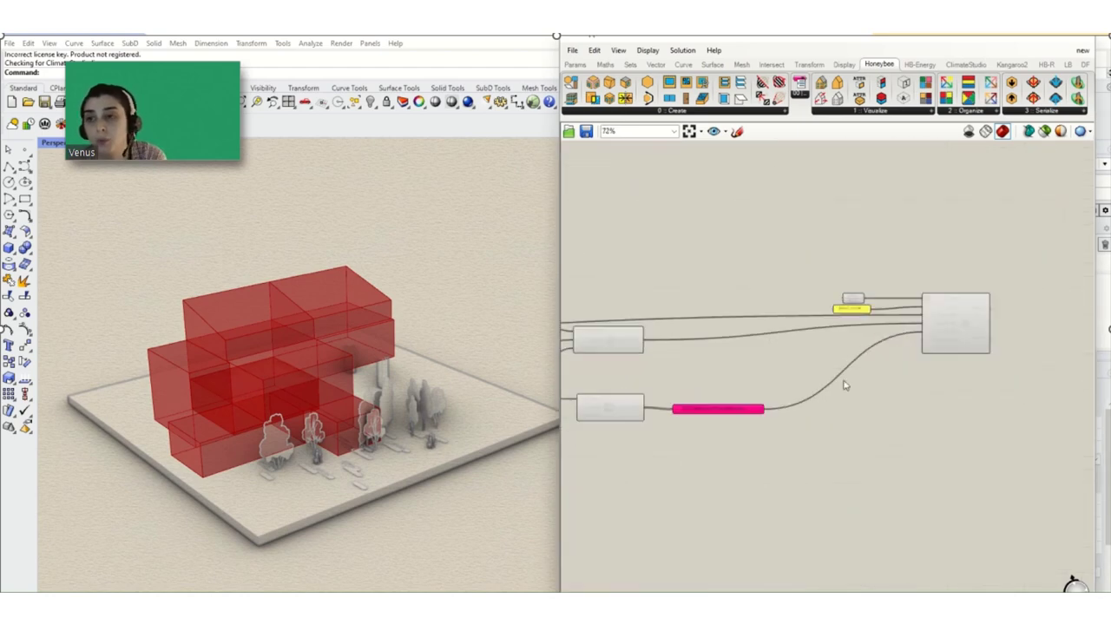
Create a panel containing false beside the Restroom room component and wire it into the conditioned_ input
{"action": "scroll", "coordinate": [844, 385], "scroll_direction": "up", "scroll_amount": 2}
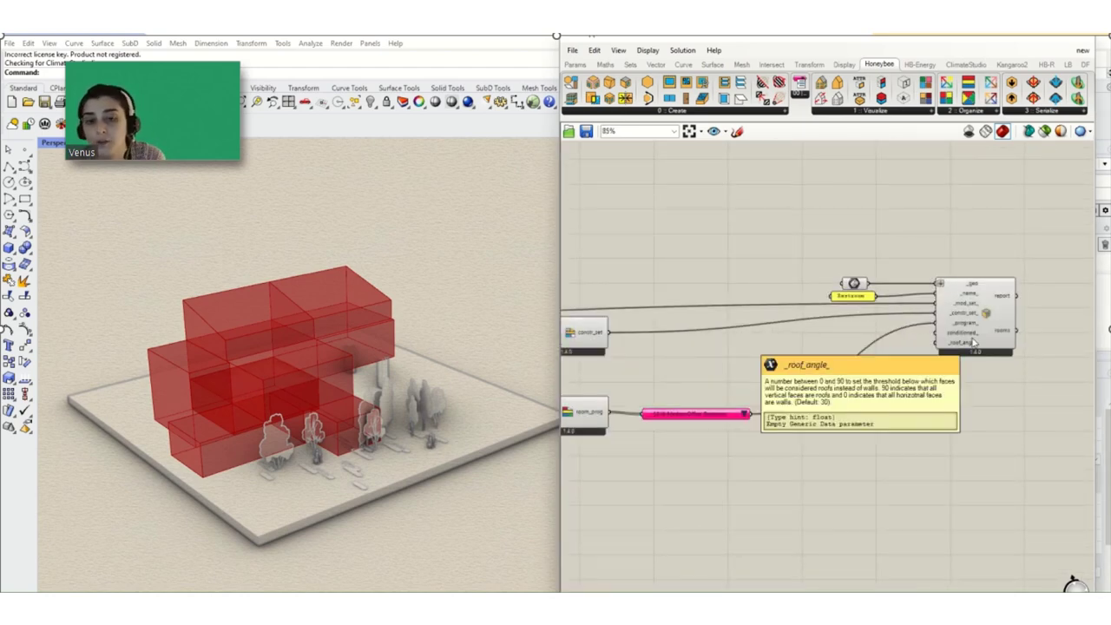
{"action": "double_click", "coordinate": [919, 349]}
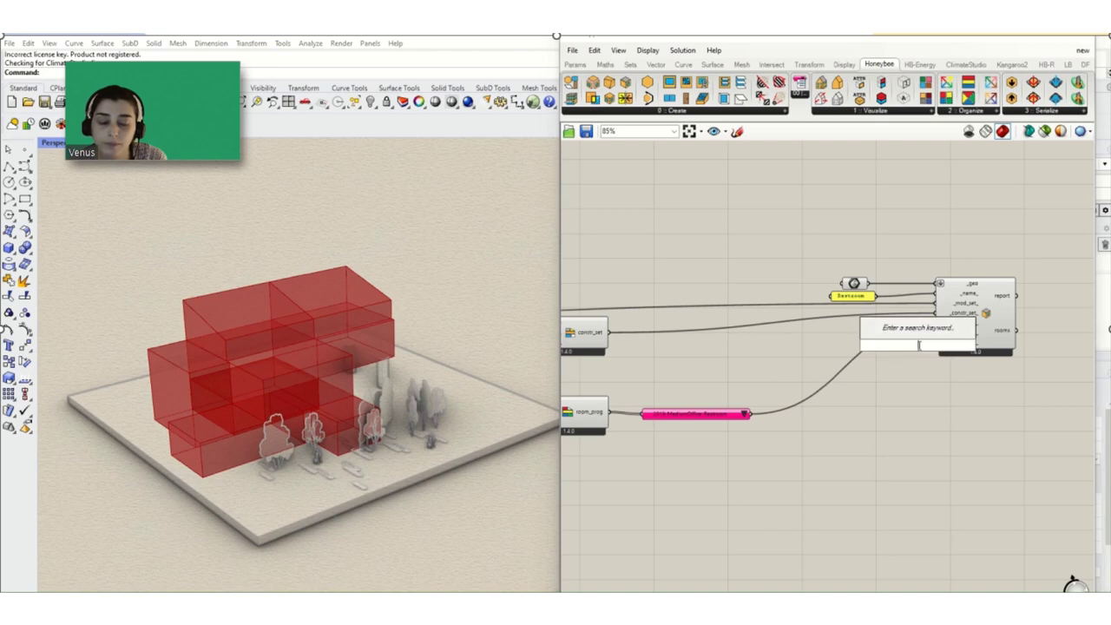
{"action": "type", "text": "1"}
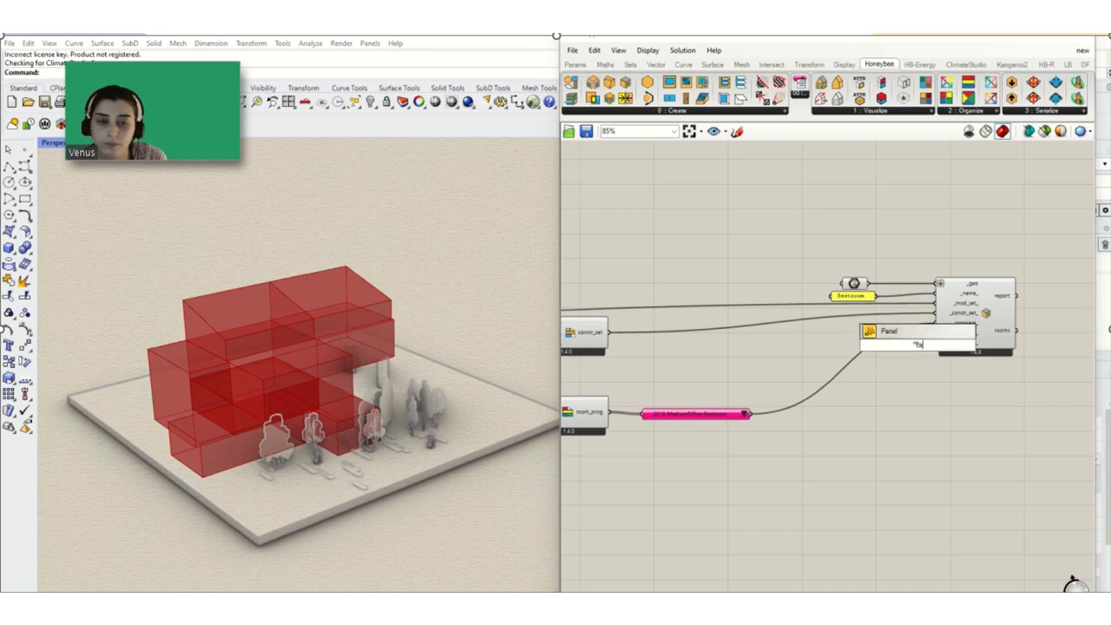
{"action": "key", "text": "Return"}
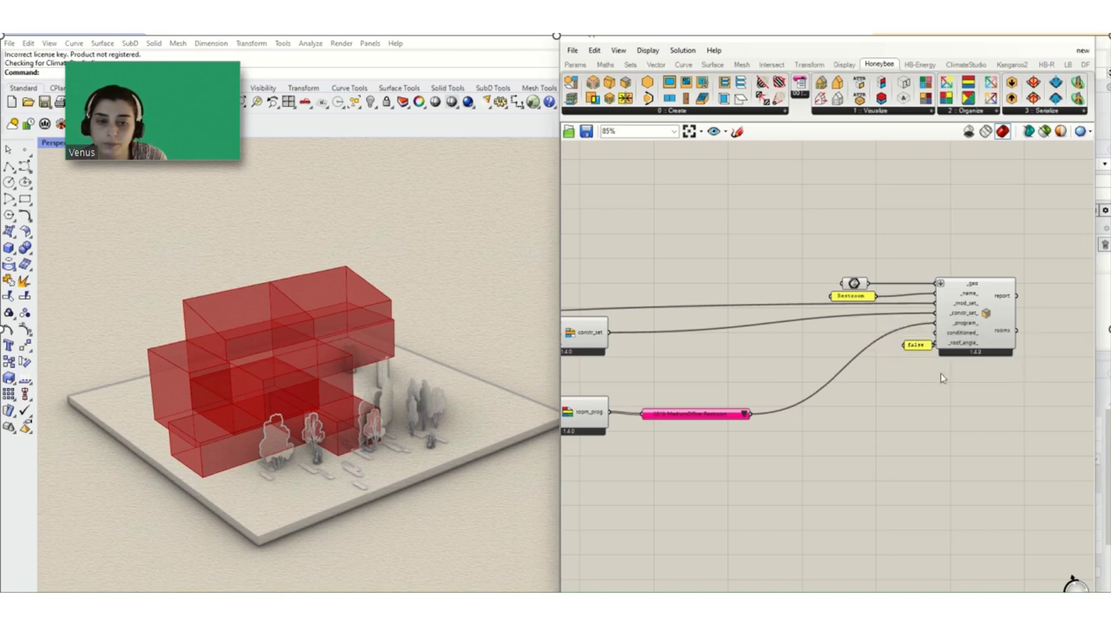
{"action": "scroll", "coordinate": [903, 320], "scroll_direction": "up", "scroll_amount": 5}
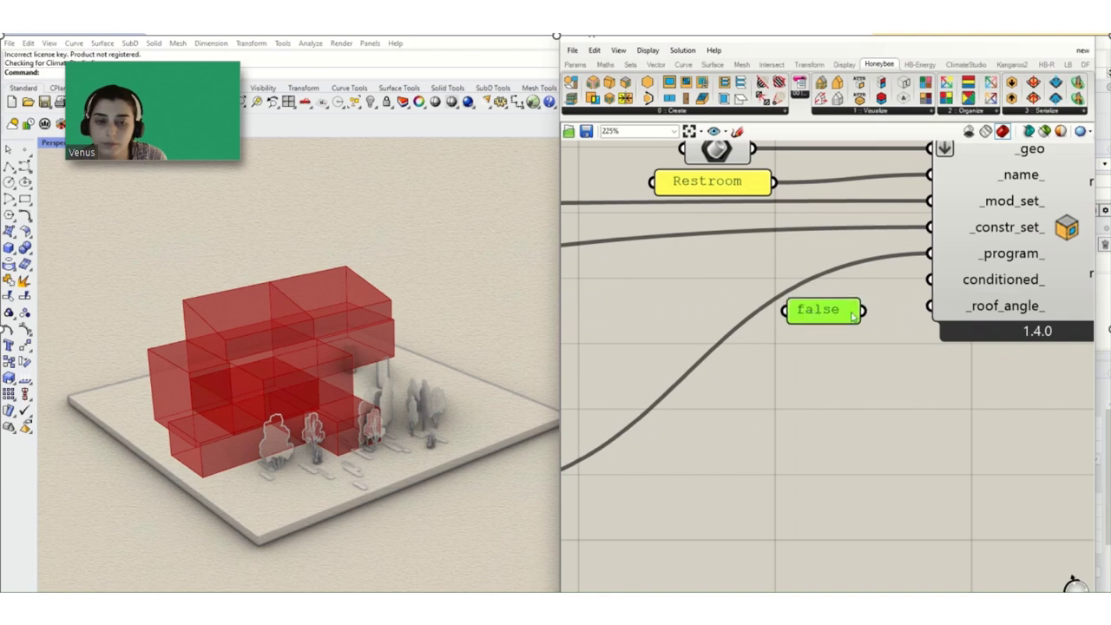
{"action": "left_click_drag", "start_coordinate": [875, 312], "coordinate": [930, 281]}
{"action": "scroll", "coordinate": [899, 349], "scroll_direction": "down", "scroll_amount": 5}
{"action": "scroll", "coordinate": [915, 326], "scroll_direction": "down", "scroll_amount": 2}
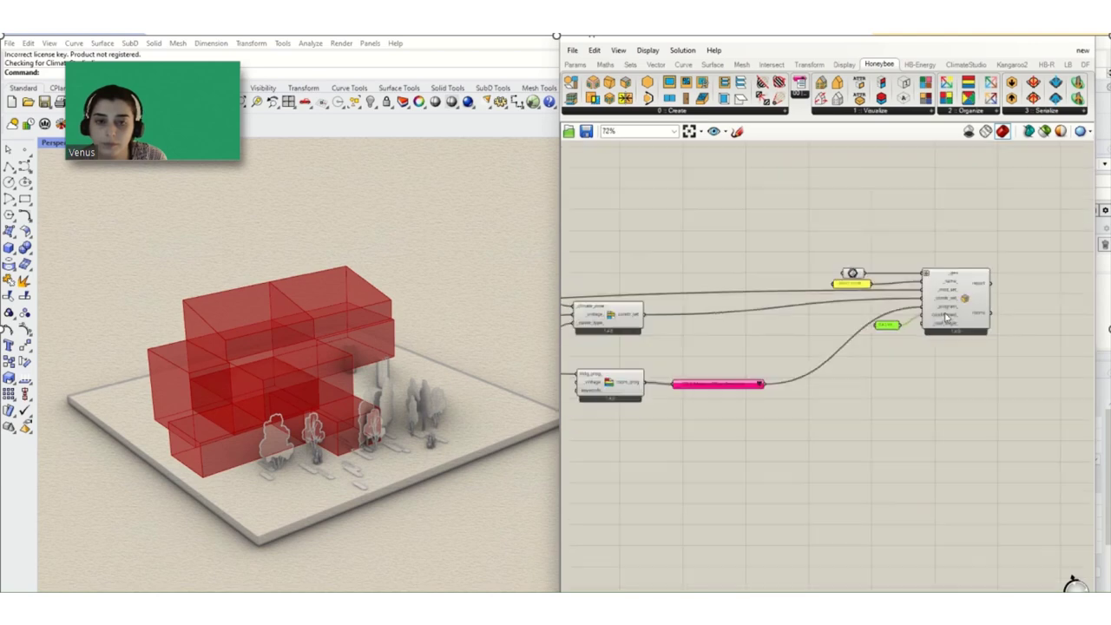
Highlight the Restroom geometry in the model and move its program item selector close to the room component
{"action": "left_click", "coordinate": [855, 276]}
{"action": "scroll", "coordinate": [886, 368], "scroll_direction": "down", "scroll_amount": 3}
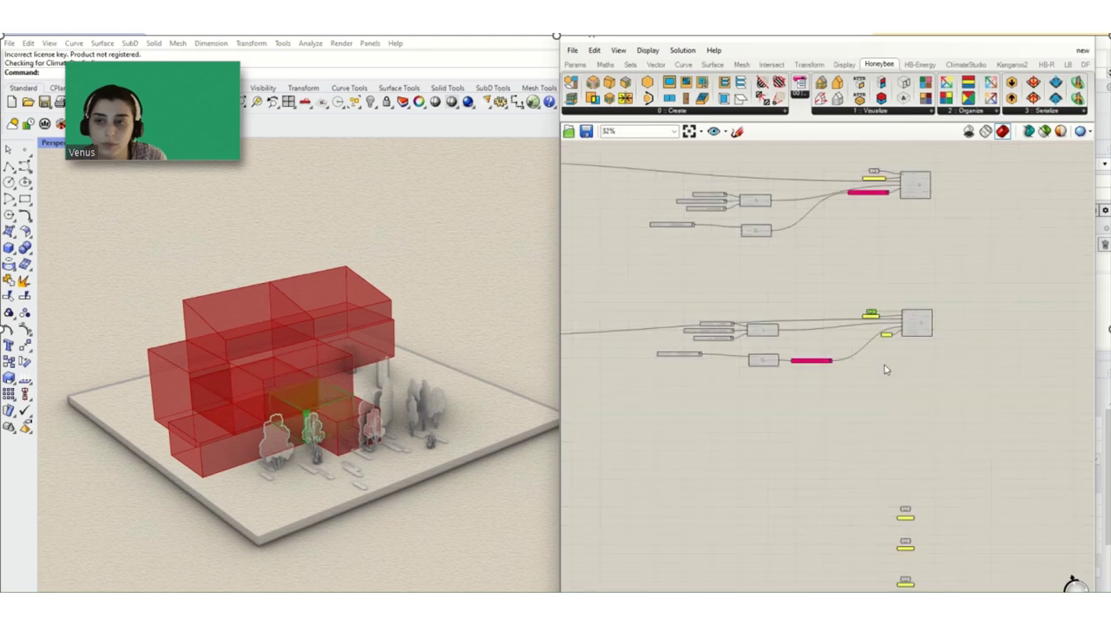
{"action": "scroll", "coordinate": [869, 360], "scroll_direction": "up", "scroll_amount": 2}
{"action": "scroll", "coordinate": [831, 347], "scroll_direction": "down", "scroll_amount": 2}
{"action": "scroll", "coordinate": [807, 359], "scroll_direction": "up", "scroll_amount": 2}
{"action": "scroll", "coordinate": [808, 360], "scroll_direction": "down", "scroll_amount": 4}
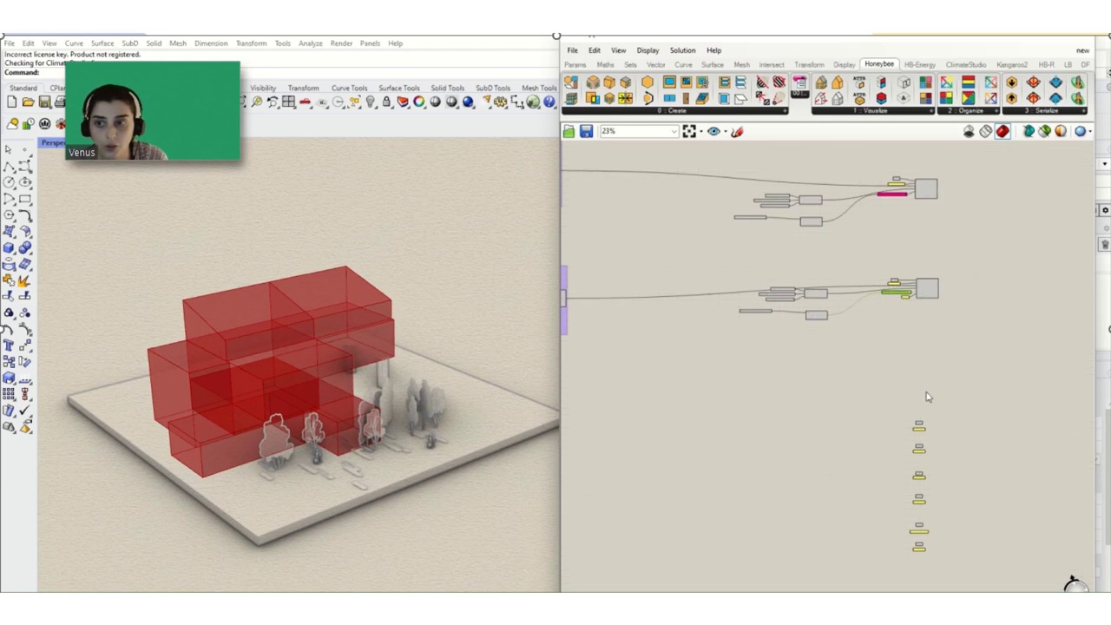
Move the first unassigned geometry and name panel pair up into the space below the Restroom components
{"action": "left_click_drag", "start_coordinate": [933, 398], "coordinate": [935, 342]}
{"action": "scroll", "coordinate": [920, 425], "scroll_direction": "up", "scroll_amount": 2}
{"action": "left_click", "coordinate": [894, 373]}
{"action": "scroll", "coordinate": [794, 308], "scroll_direction": "up", "scroll_amount": 1}
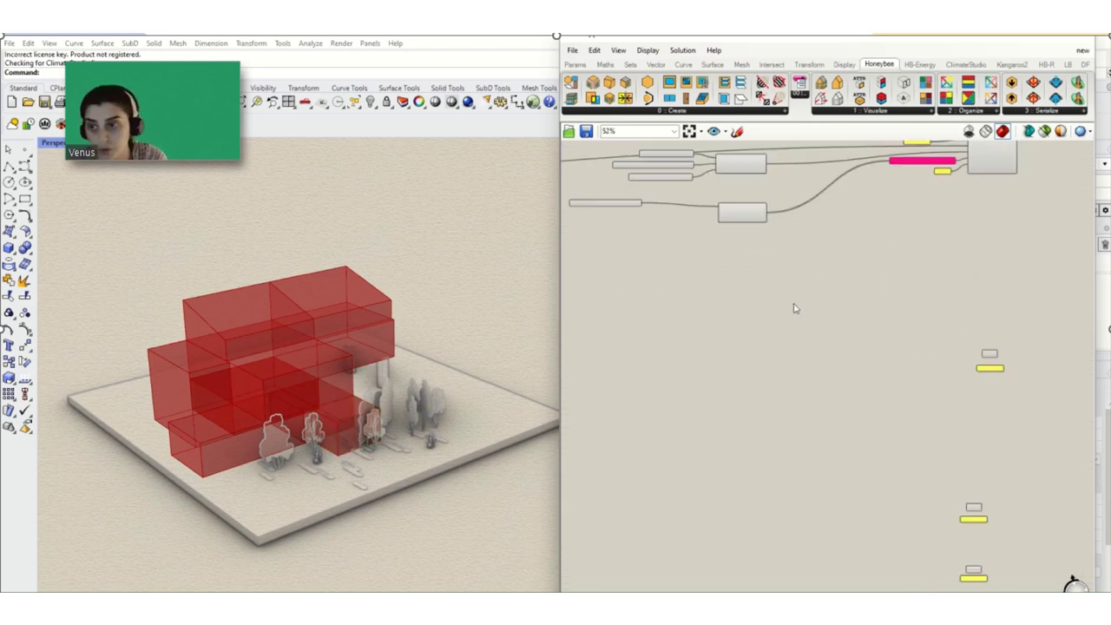
Duplicate the Restroom's construction set and program components with their dropdowns and place the copies below the originals
{"action": "scroll", "coordinate": [793, 308], "scroll_direction": "down", "scroll_amount": 2}
{"action": "left_click_drag", "start_coordinate": [644, 158], "coordinate": [839, 267]}
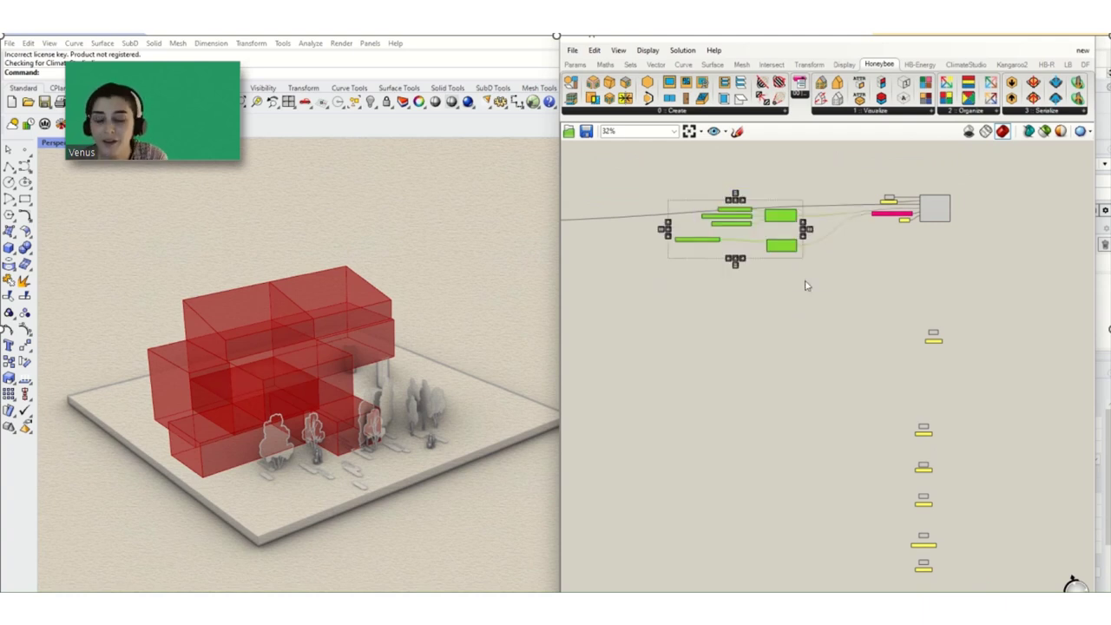
{"action": "key", "text": "ctrl+c"}
{"action": "key", "text": "ctrl+v"}
{"action": "left_click_drag", "start_coordinate": [782, 217], "coordinate": [812, 319]}
Move the Office 2 geometry and name panel closer to the duplicated construction set and program components
{"action": "scroll", "coordinate": [925, 328], "scroll_direction": "up", "scroll_amount": 4}
{"action": "left_click_drag", "start_coordinate": [907, 301], "coordinate": [986, 384]}
{"action": "left_click_drag", "start_coordinate": [945, 330], "coordinate": [888, 317]}
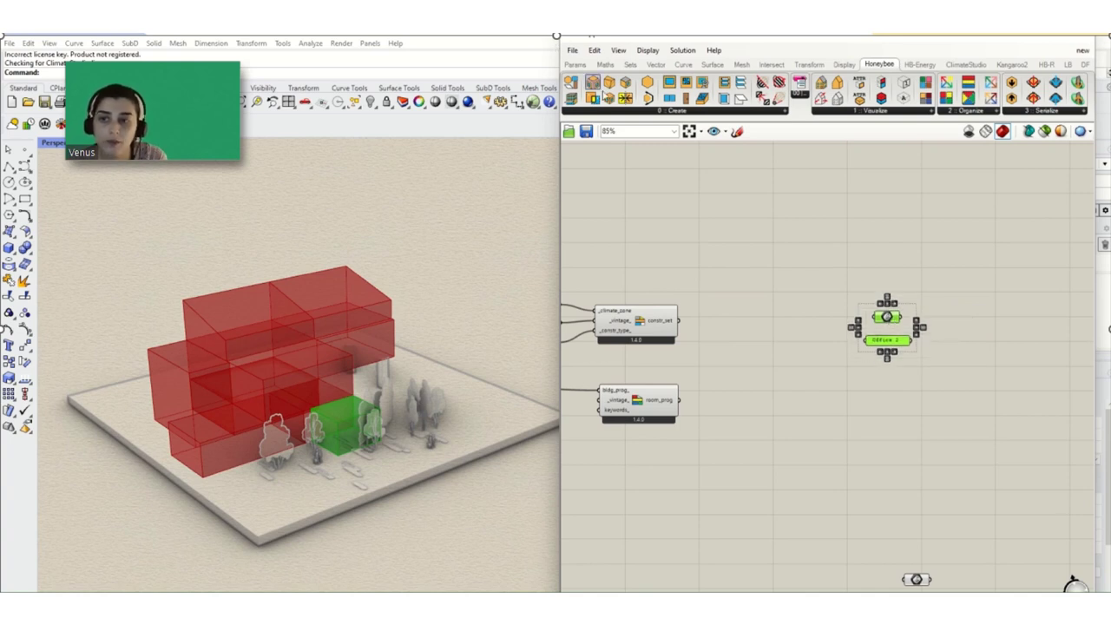
Place a room component beside the Office 2 pair and wire the geometry into _geo and the name panel into _name_
{"action": "left_click_drag", "start_coordinate": [625, 83], "coordinate": [1007, 356]}
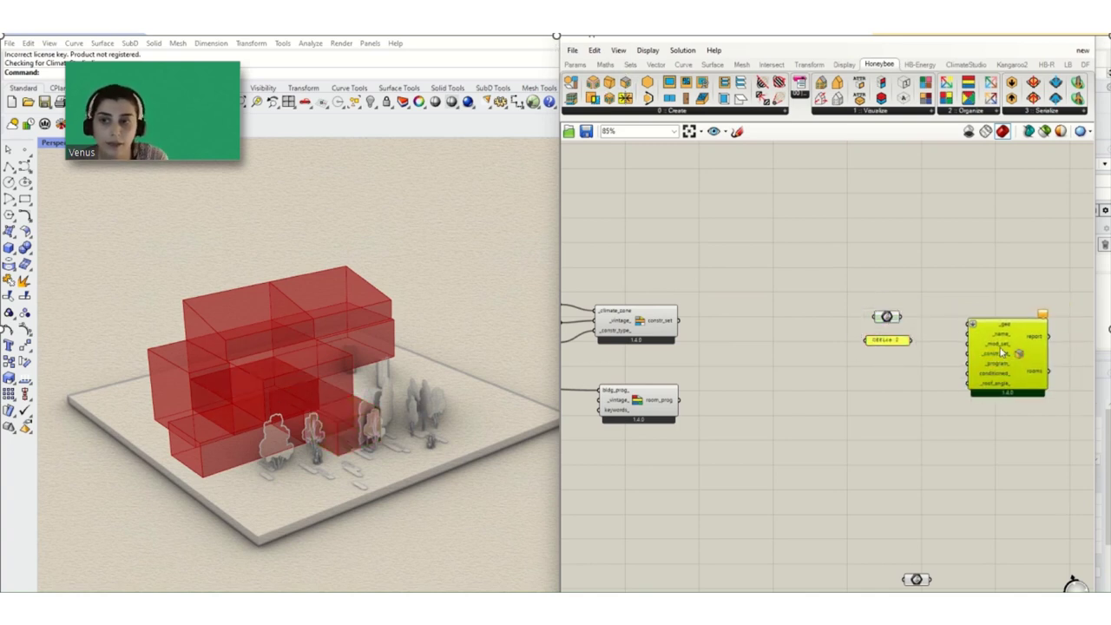
{"action": "scroll", "coordinate": [942, 322], "scroll_direction": "up", "scroll_amount": 3}
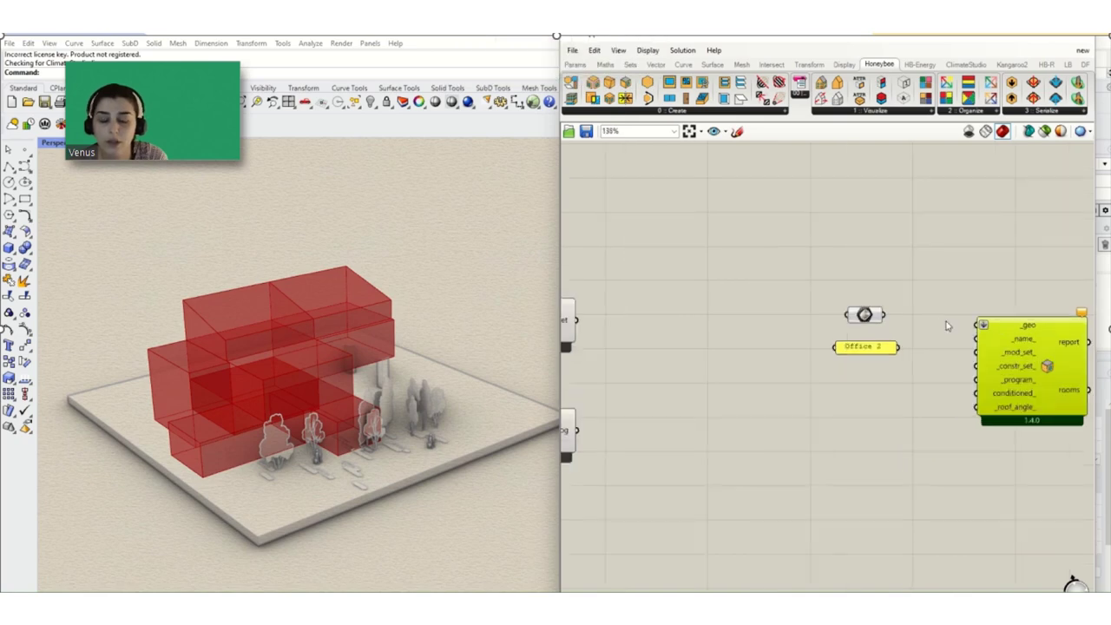
{"action": "left_click_drag", "start_coordinate": [879, 316], "coordinate": [982, 325]}
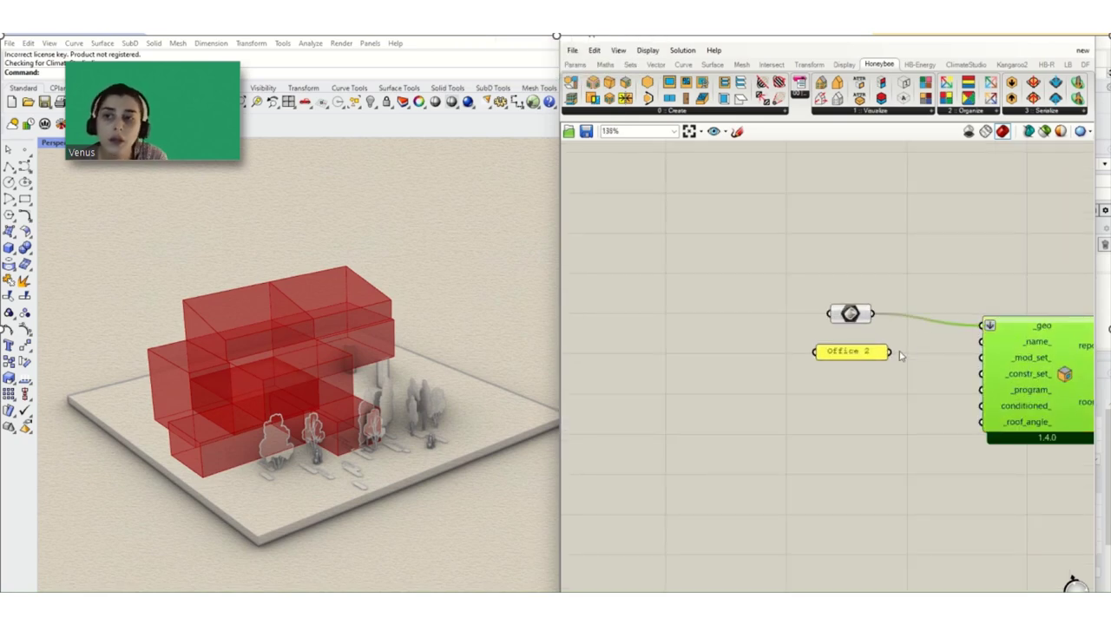
{"action": "left_click_drag", "start_coordinate": [902, 357], "coordinate": [982, 341]}
{"action": "scroll", "coordinate": [941, 369], "scroll_direction": "down", "scroll_amount": 5}
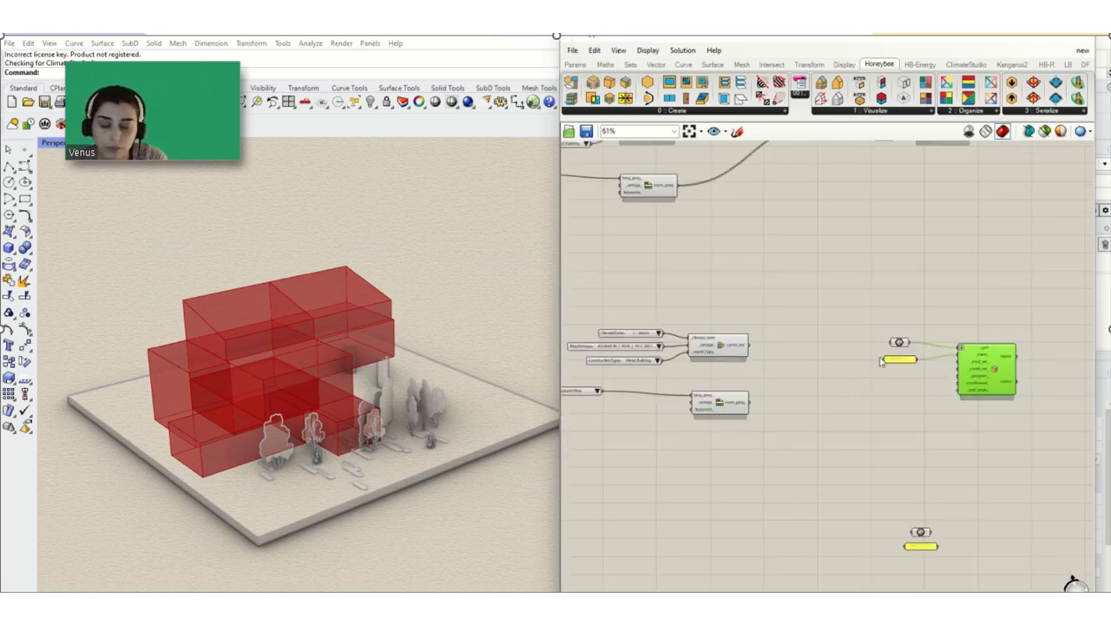
Wire the duplicated construction set's output into the Office 2 room component's _constr_set_ input
{"action": "scroll", "coordinate": [743, 345], "scroll_direction": "up", "scroll_amount": 2}
{"action": "left_click_drag", "start_coordinate": [756, 345], "coordinate": [973, 389]}
{"action": "scroll", "coordinate": [762, 367], "scroll_direction": "down", "scroll_amount": 2}
{"action": "scroll", "coordinate": [869, 386], "scroll_direction": "down", "scroll_amount": 3}
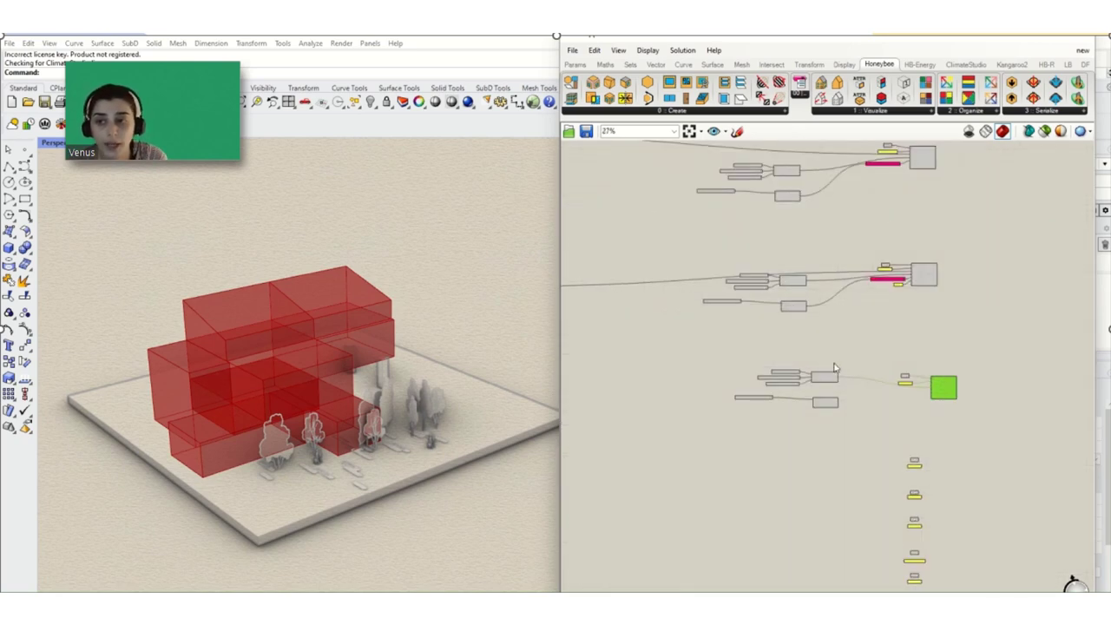
Add a Honeybee Item Selector after the Office 2 program component and wire the room_prog output into it
{"action": "scroll", "coordinate": [847, 404], "scroll_direction": "up", "scroll_amount": 1}
{"action": "scroll", "coordinate": [845, 412], "scroll_direction": "up", "scroll_amount": 4}
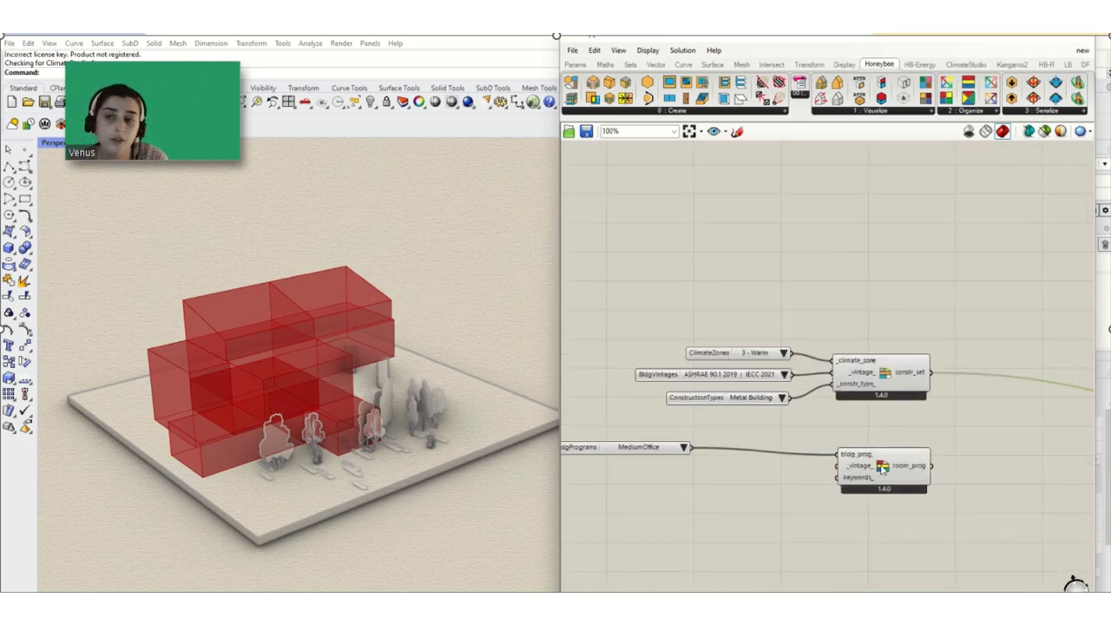
{"action": "double_click", "coordinate": [962, 467]}
{"action": "type", "text": "it"}
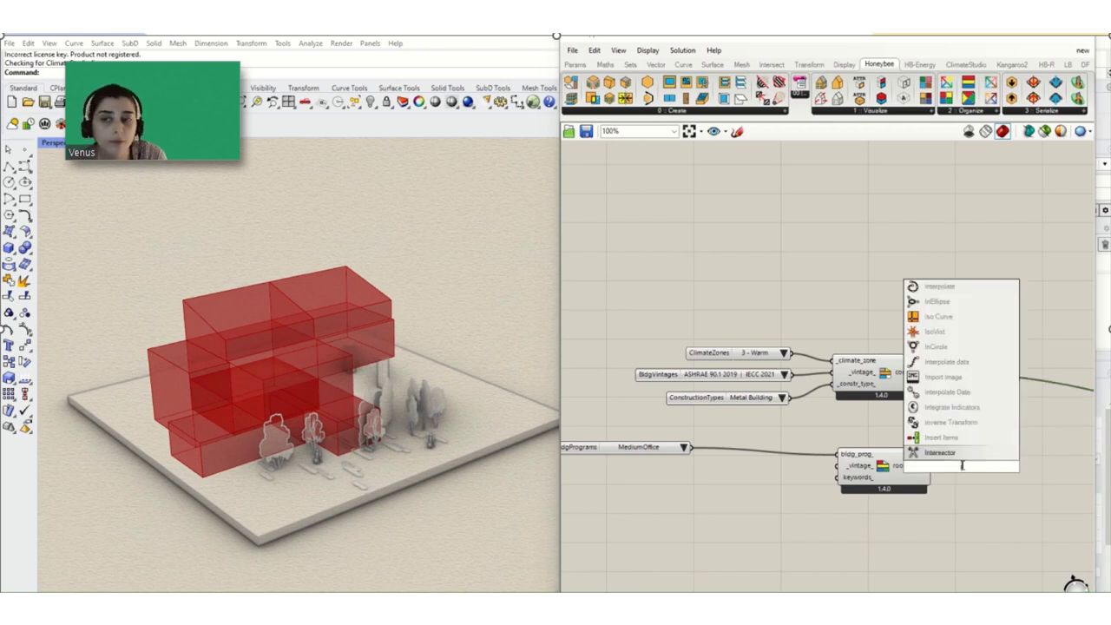
{"action": "type", "text": "em"}
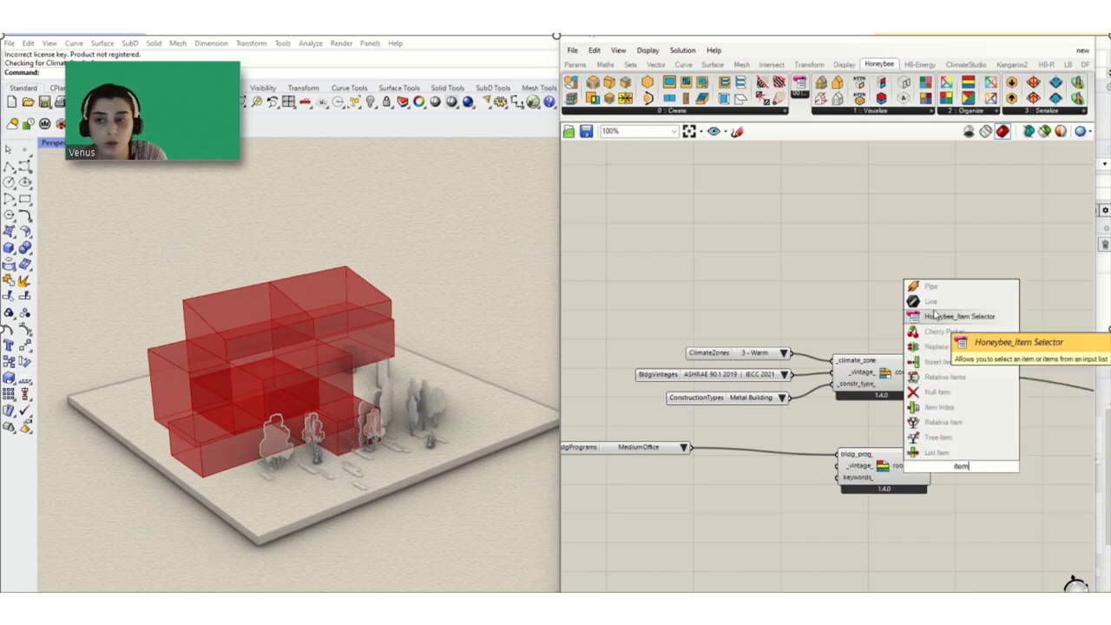
{"action": "left_click", "coordinate": [930, 316]}
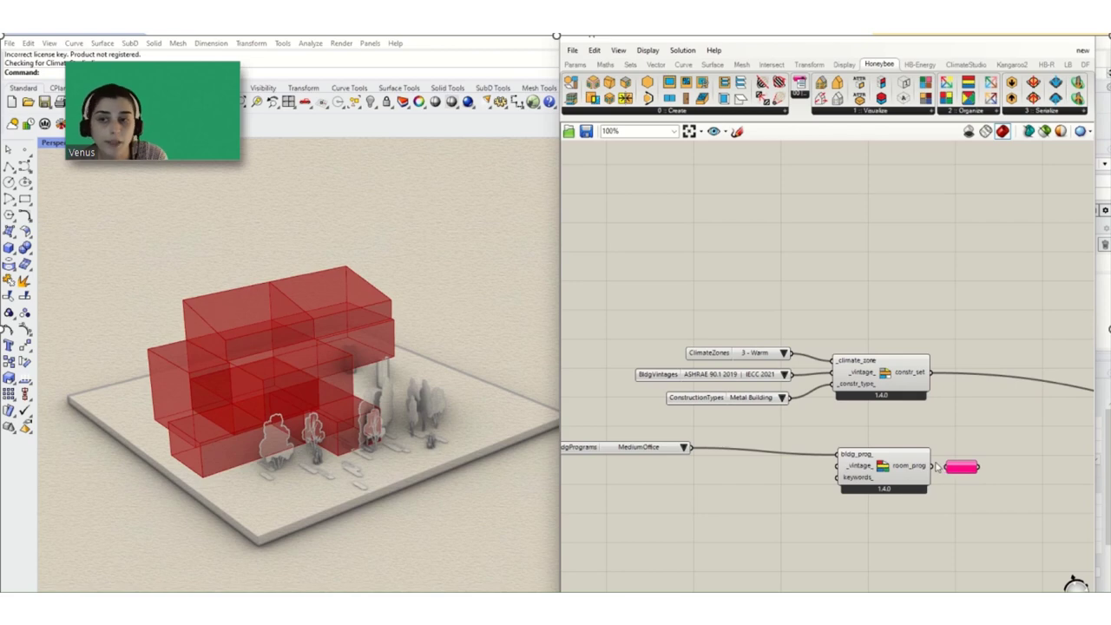
{"action": "left_click_drag", "start_coordinate": [936, 467], "coordinate": [950, 469]}
{"action": "scroll", "coordinate": [762, 484], "scroll_direction": "down", "scroll_amount": 3}
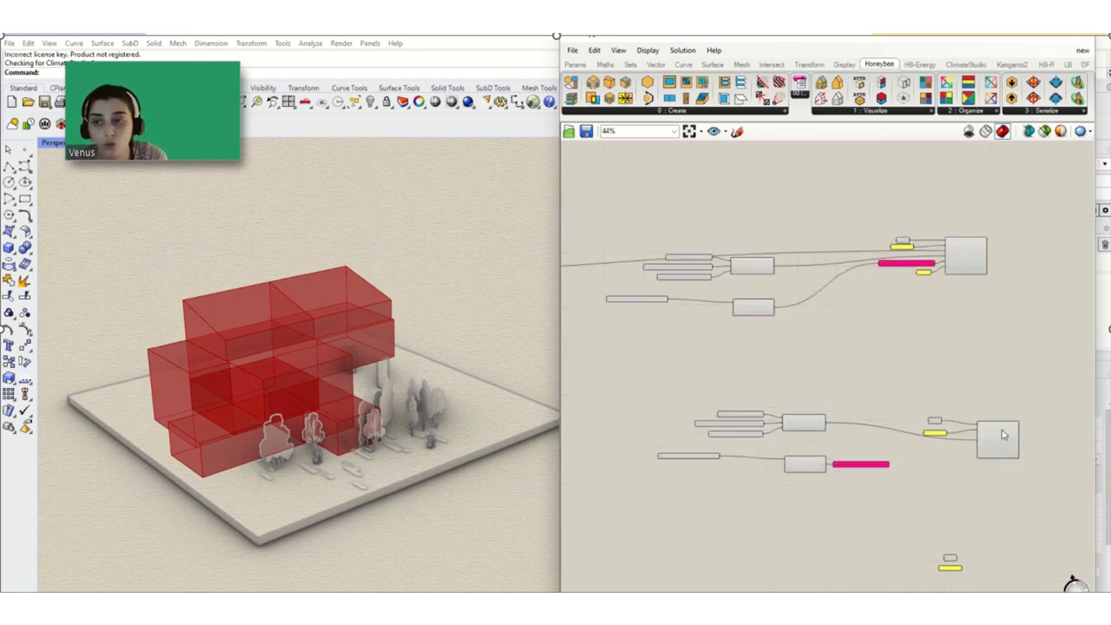
{"action": "scroll", "coordinate": [984, 445], "scroll_direction": "up", "scroll_amount": 2}
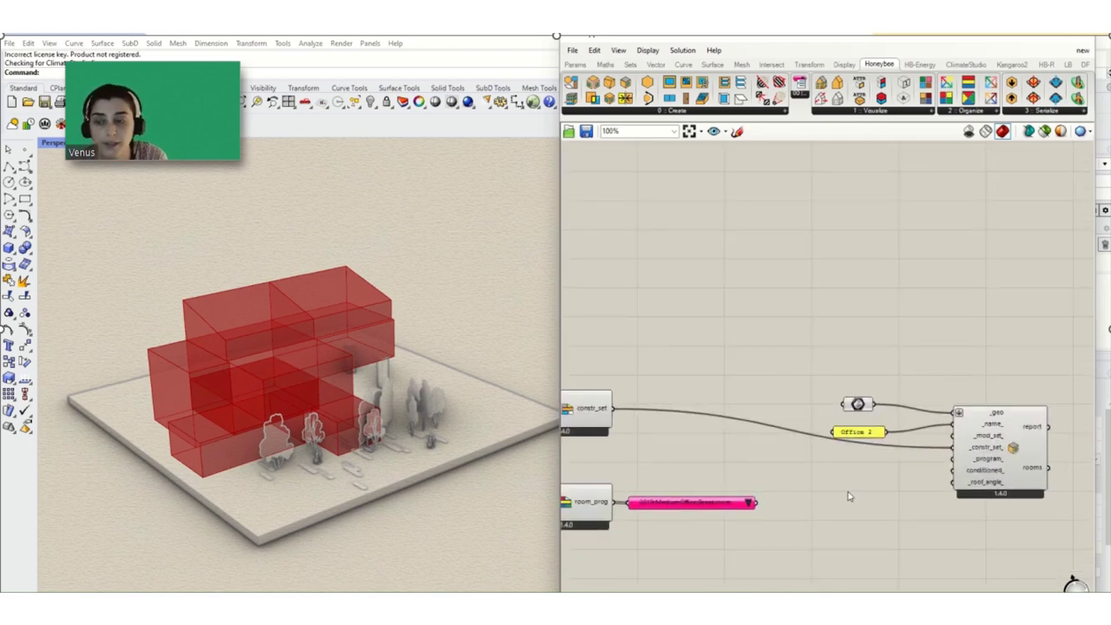
Set the Office 2 item selector to 2019::MediumOffice::ClosedOffice and wire it into the room component's _program_ input
{"action": "scroll", "coordinate": [848, 497], "scroll_direction": "down", "scroll_amount": 2}
{"action": "scroll", "coordinate": [847, 291], "scroll_direction": "up", "scroll_amount": 3}
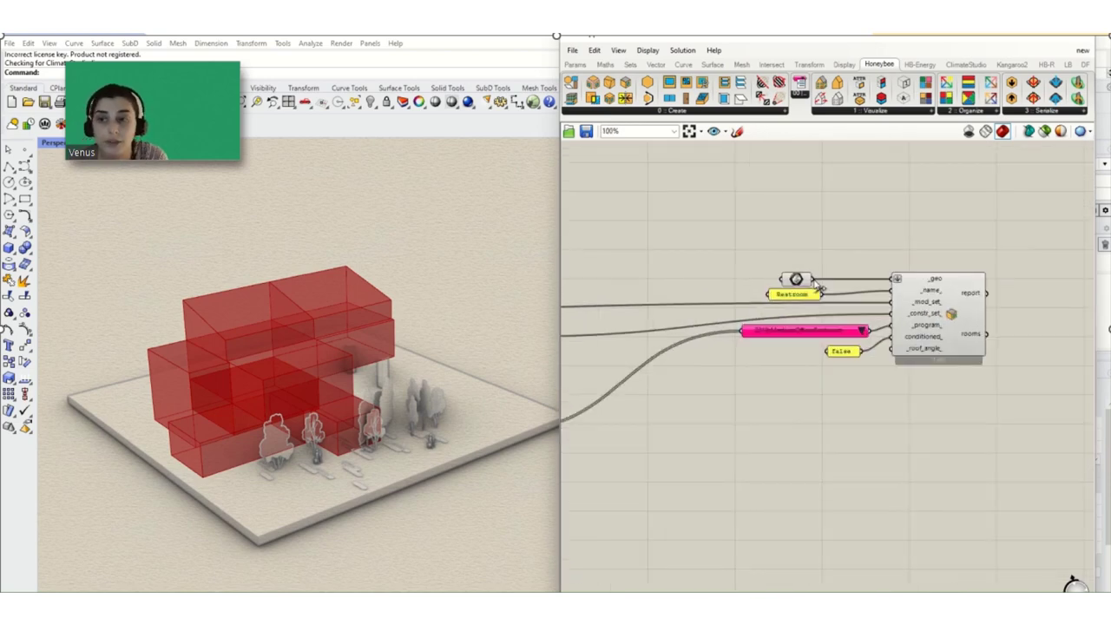
{"action": "right_click_drag", "start_coordinate": [854, 351], "coordinate": [831, 486]}
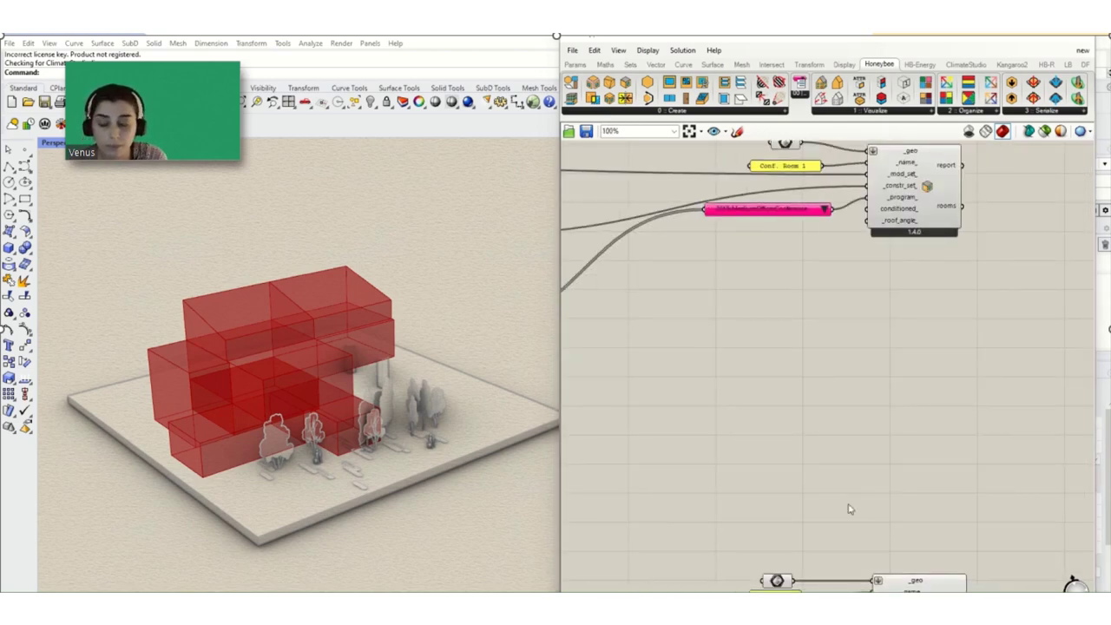
{"action": "mouse_move", "coordinate": [895, 217]}
{"action": "right_mouse_down"}
{"action": "mouse_move", "coordinate": [896, 363]}
{"action": "mouse_move", "coordinate": [889, 222]}
{"action": "right_mouse_up"}
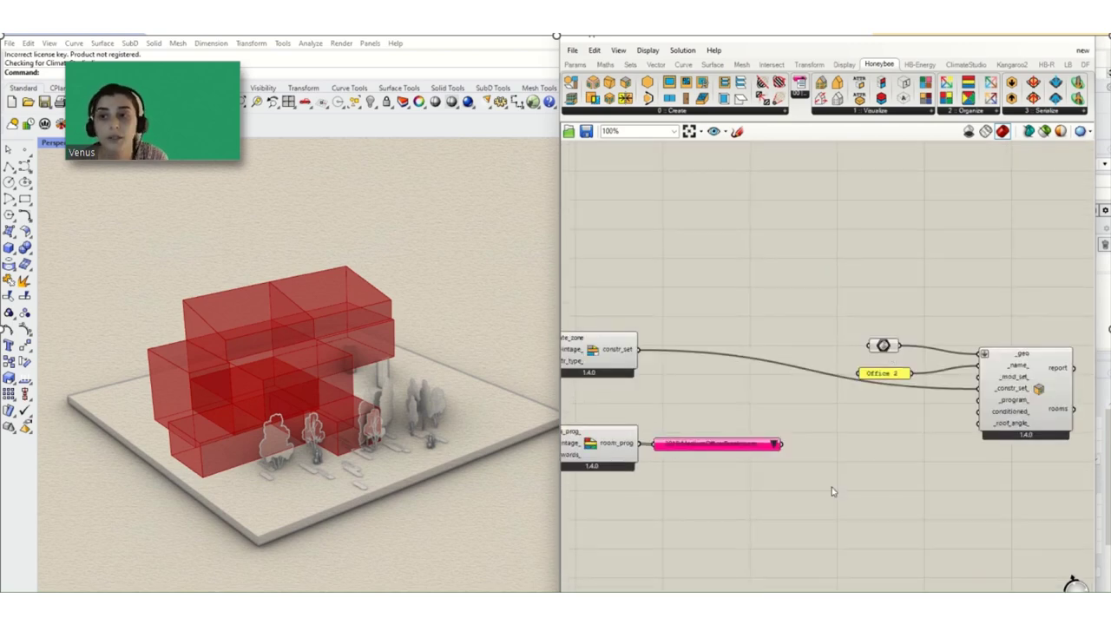
{"action": "right_click_drag", "start_coordinate": [832, 487], "coordinate": [882, 423]}
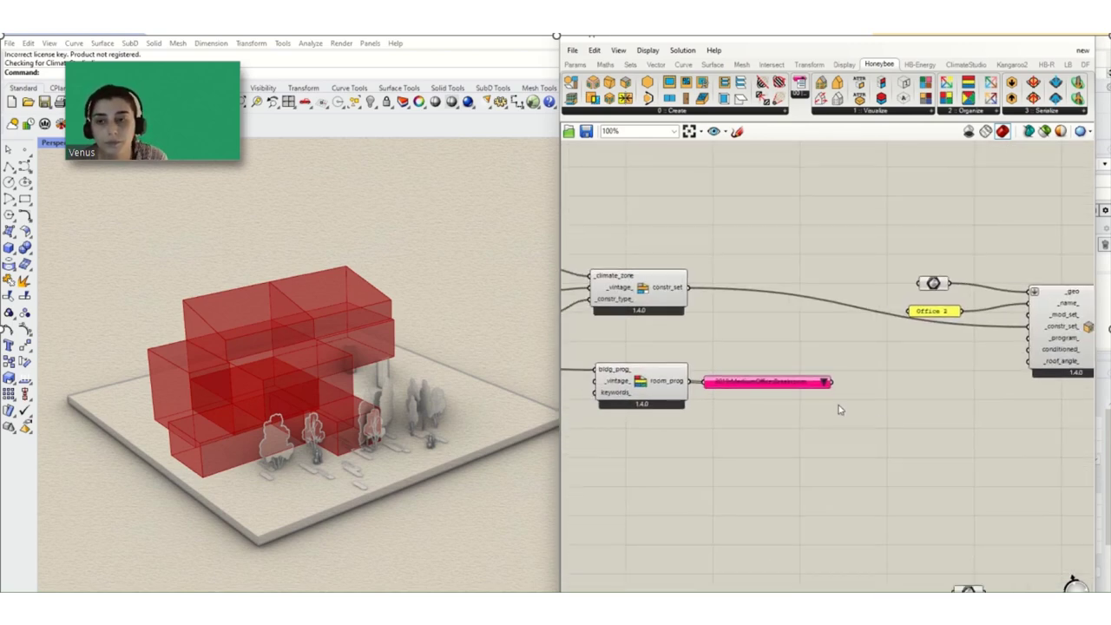
{"action": "left_click", "coordinate": [824, 382]}
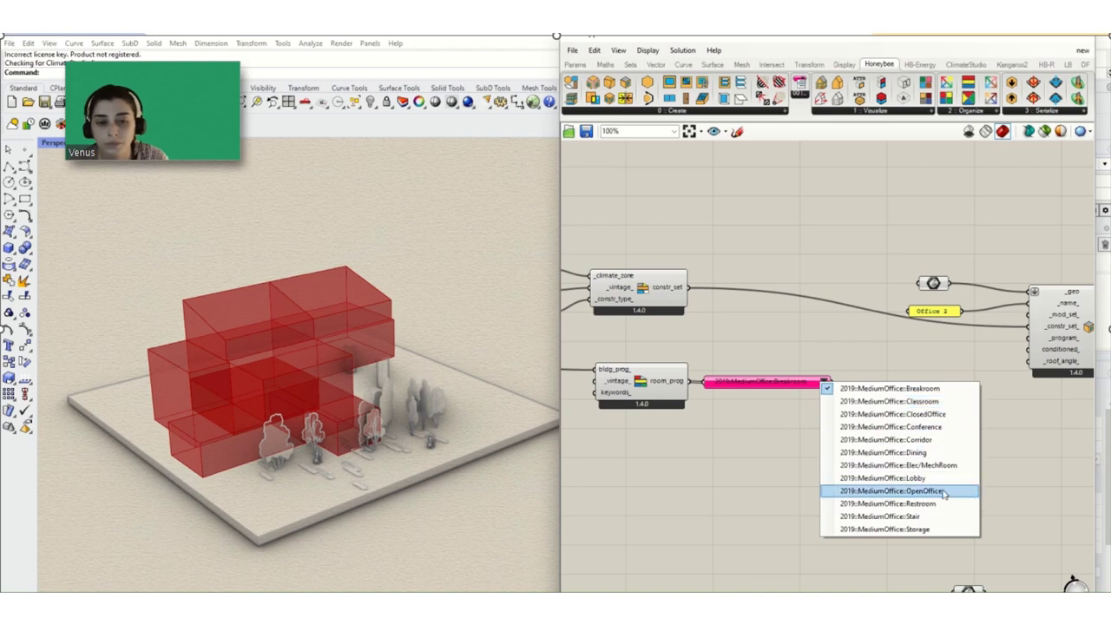
{"action": "left_click", "coordinate": [929, 415]}
{"action": "left_click_drag", "start_coordinate": [839, 388], "coordinate": [1032, 338]}
{"action": "left_click", "coordinate": [955, 311]}
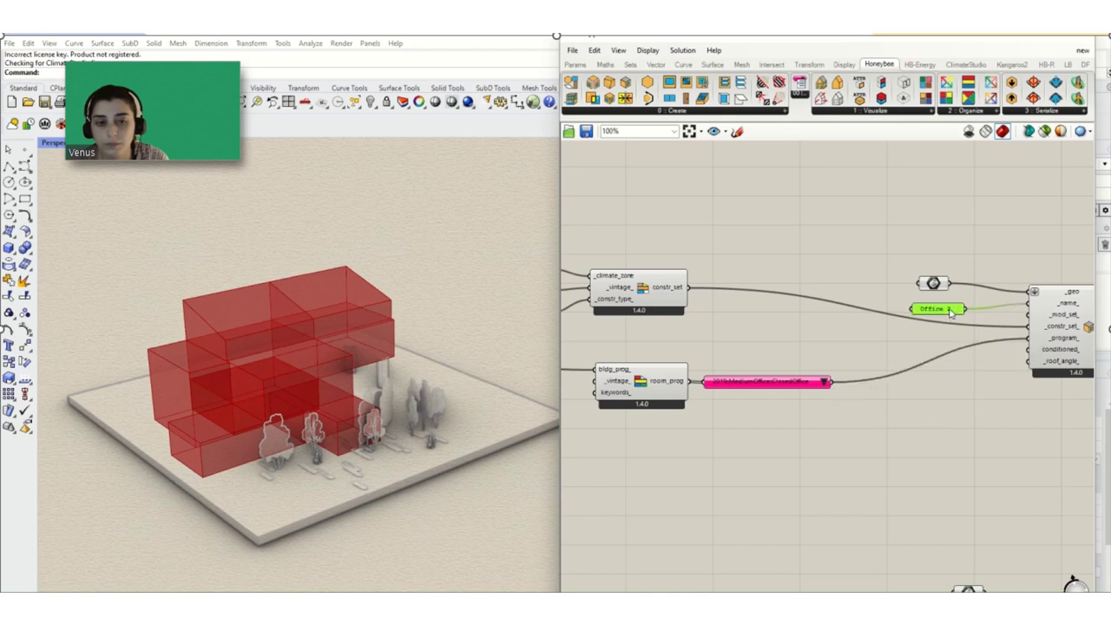
Move the Office 2 construction set component and its three input lists closer to the program components and the room component
{"action": "scroll", "coordinate": [916, 312], "scroll_direction": "down", "scroll_amount": 4}
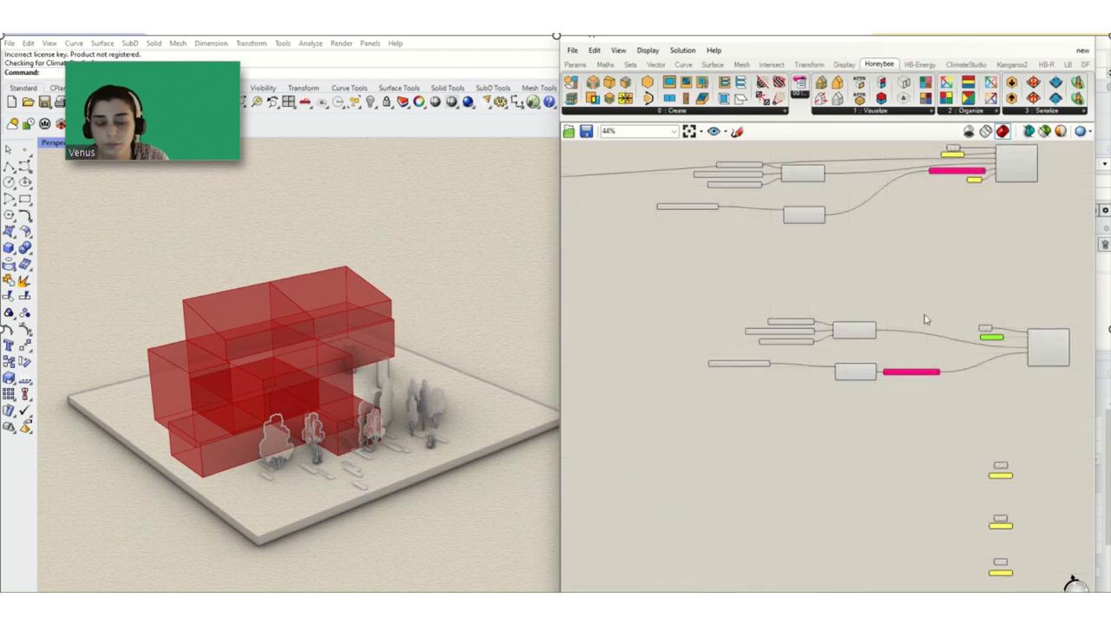
{"action": "left_click_drag", "start_coordinate": [923, 315], "coordinate": [715, 340]}
{"action": "left_click_drag", "start_coordinate": [867, 334], "coordinate": [903, 341]}
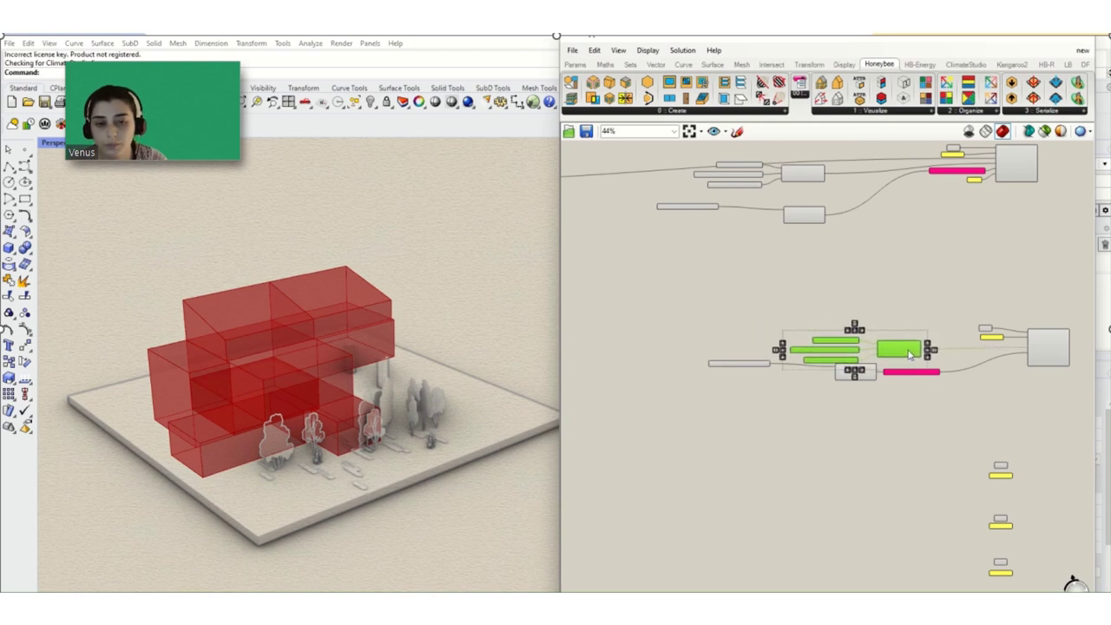
Duplicate the Restroom's modifier set group for Office 2 and wire its output into the Office 2 room component's _mod_set_ input
{"action": "scroll", "coordinate": [903, 341], "scroll_direction": "down", "scroll_amount": 4}
{"action": "left_click", "coordinate": [690, 297]}
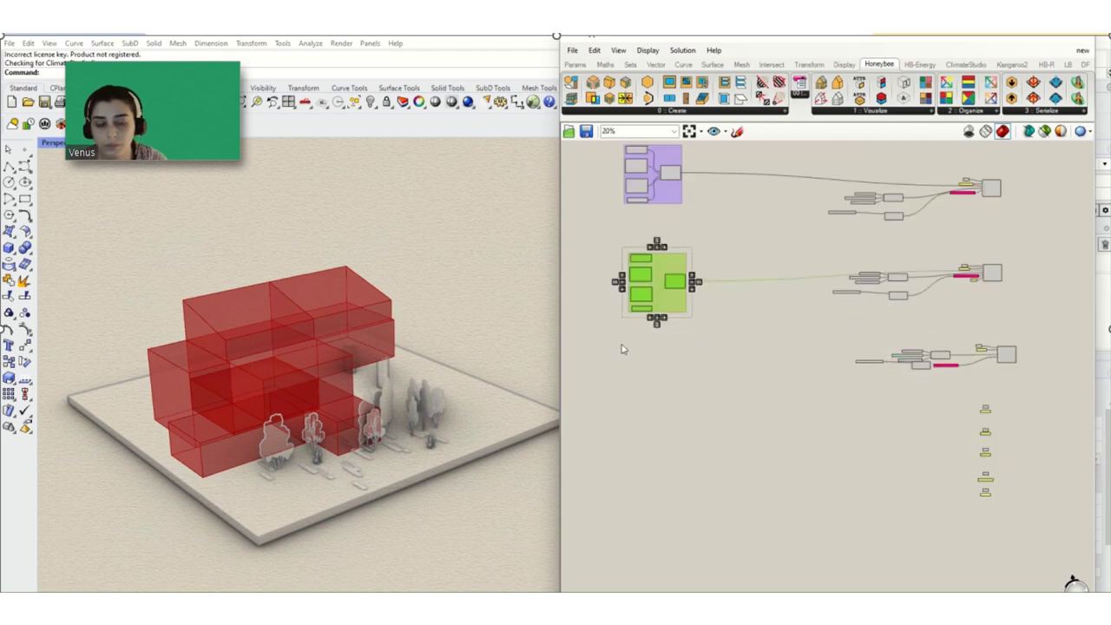
{"action": "left_click_drag", "start_coordinate": [664, 287], "coordinate": [1060, 373], "text": "alt"}
{"action": "scroll", "coordinate": [653, 363], "scroll_direction": "up", "scroll_amount": 2}
{"action": "scroll", "coordinate": [653, 363], "scroll_direction": "up", "scroll_amount": 2}
{"action": "scroll", "coordinate": [643, 391], "scroll_direction": "down", "scroll_amount": 2}
{"action": "scroll", "coordinate": [1071, 376], "scroll_direction": "up", "scroll_amount": 2}
{"action": "scroll", "coordinate": [1071, 376], "scroll_direction": "up", "scroll_amount": 2}
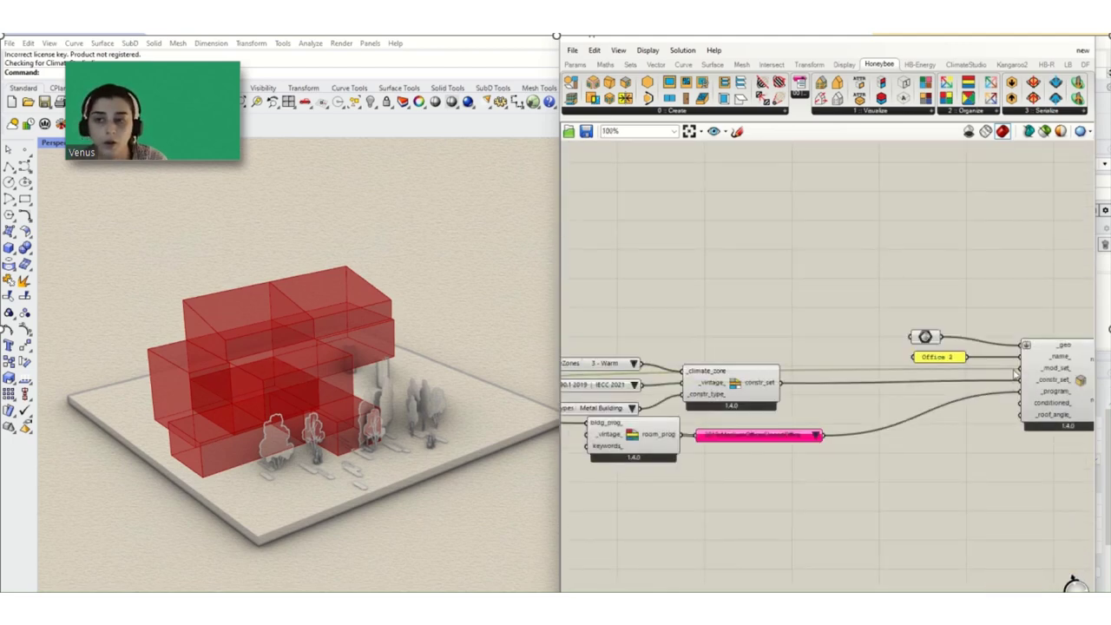
{"action": "scroll", "coordinate": [945, 358], "scroll_direction": "down", "scroll_amount": 3}
{"action": "scroll", "coordinate": [945, 359], "scroll_direction": "down", "scroll_amount": 2}
Tidy the Office 2 layout by repositioning the duplicated modifier set group and shifting the construction set and program components away from the room
{"action": "left_click", "coordinate": [700, 409]}
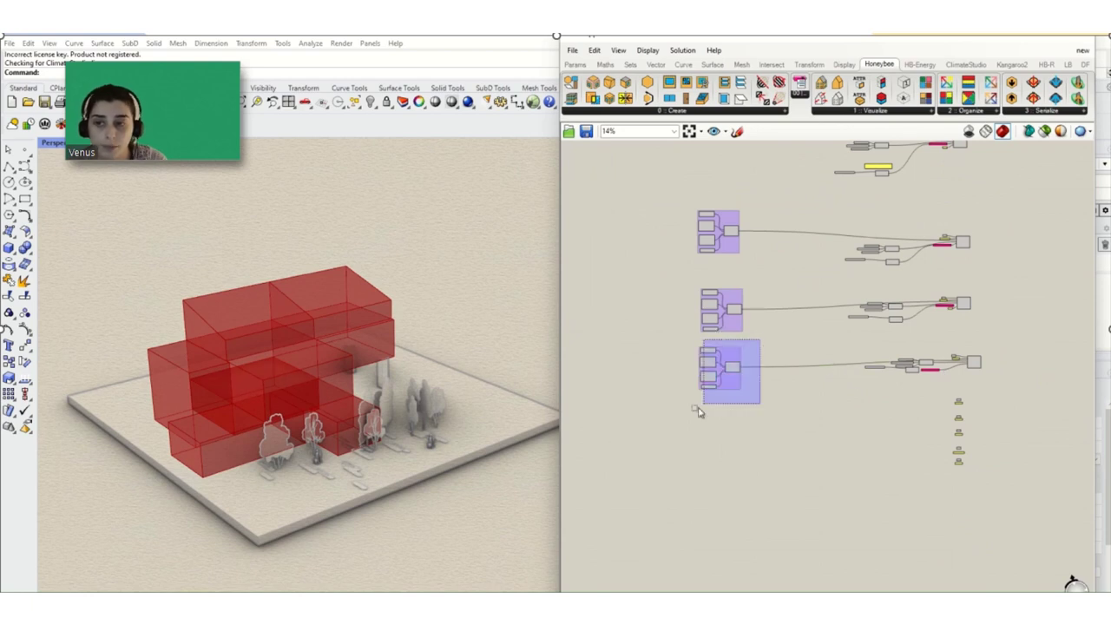
{"action": "left_click", "coordinate": [708, 374]}
{"action": "left_click_drag", "start_coordinate": [738, 369], "coordinate": [737, 362]}
{"action": "scroll", "coordinate": [1038, 375], "scroll_direction": "up", "scroll_amount": 3}
{"action": "left_click_drag", "start_coordinate": [747, 314], "coordinate": [920, 415]}
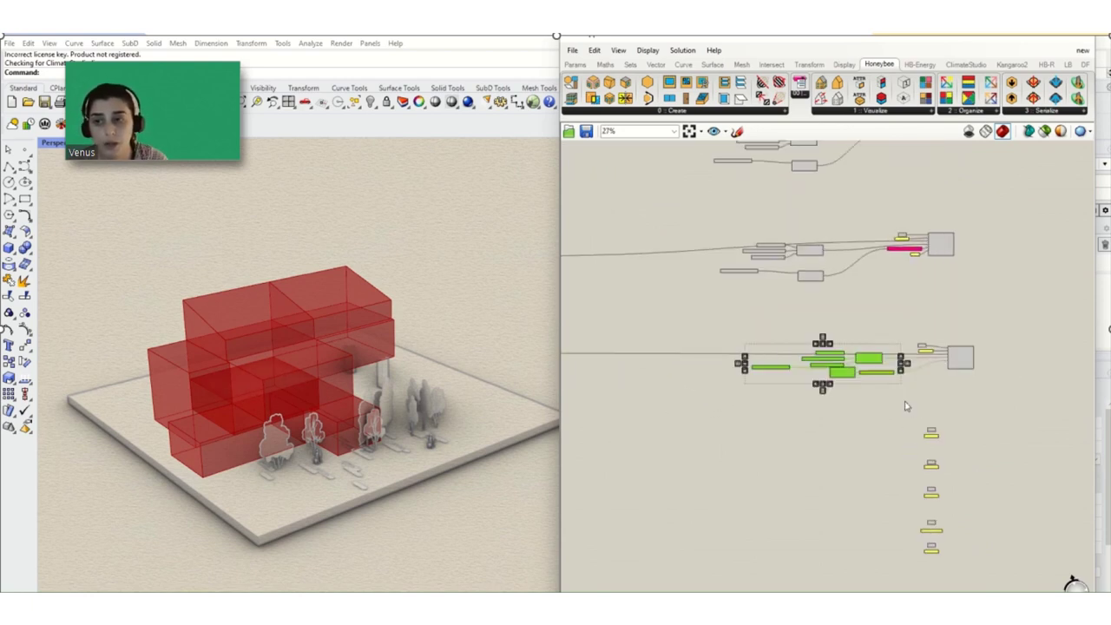
{"action": "left_click_drag", "start_coordinate": [872, 365], "coordinate": [821, 380]}
{"action": "mouse_move", "coordinate": [714, 216]}
{"action": "left_mouse_down"}
{"action": "mouse_move", "coordinate": [777, 290]}
{"action": "mouse_move", "coordinate": [825, 309]}
{"action": "left_mouse_up"}
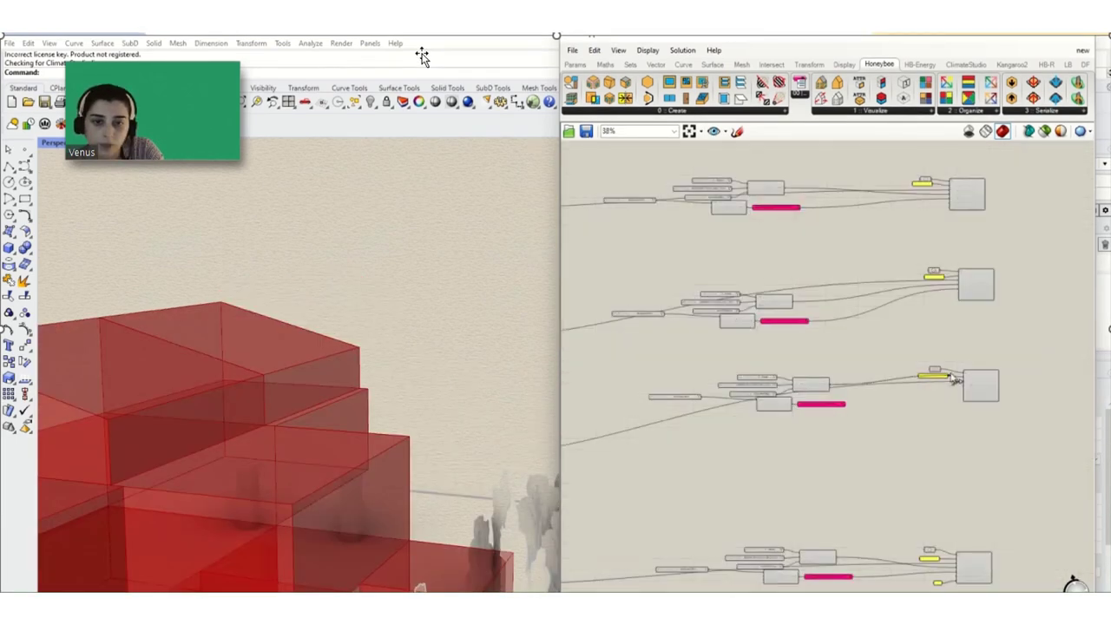
Set the Conf. Room 2 item selector to 2019::MediumOffice::Conference and wire it into that room component's _program_ input
{"action": "scroll", "coordinate": [955, 380], "scroll_direction": "up", "scroll_amount": 5}
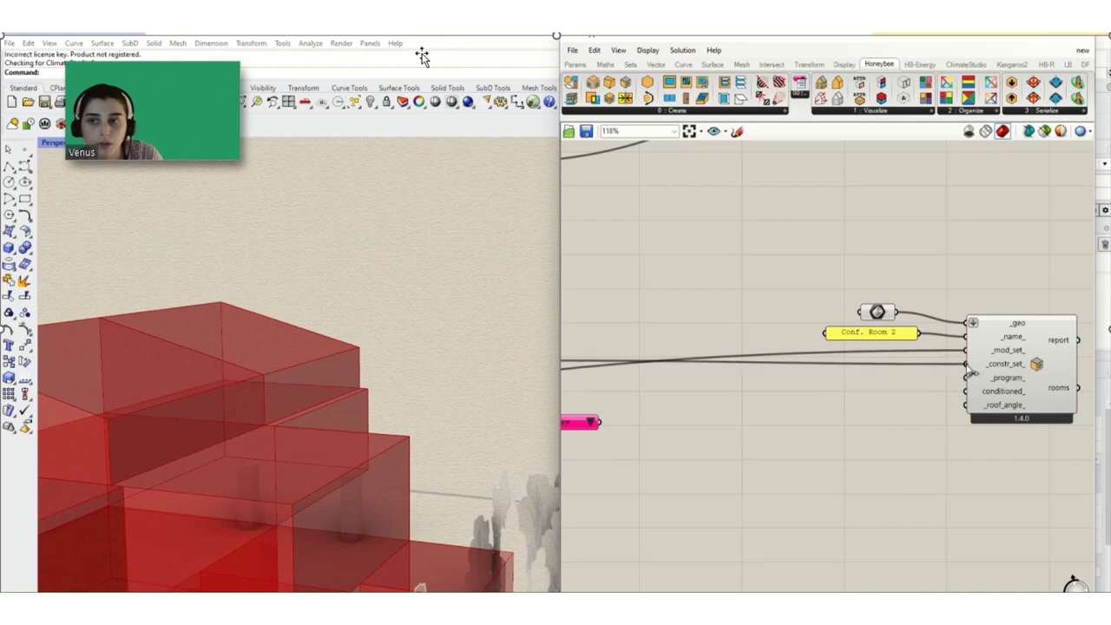
{"action": "scroll", "coordinate": [977, 395], "scroll_direction": "down", "scroll_amount": 5}
{"action": "scroll", "coordinate": [739, 408], "scroll_direction": "up", "scroll_amount": 5}
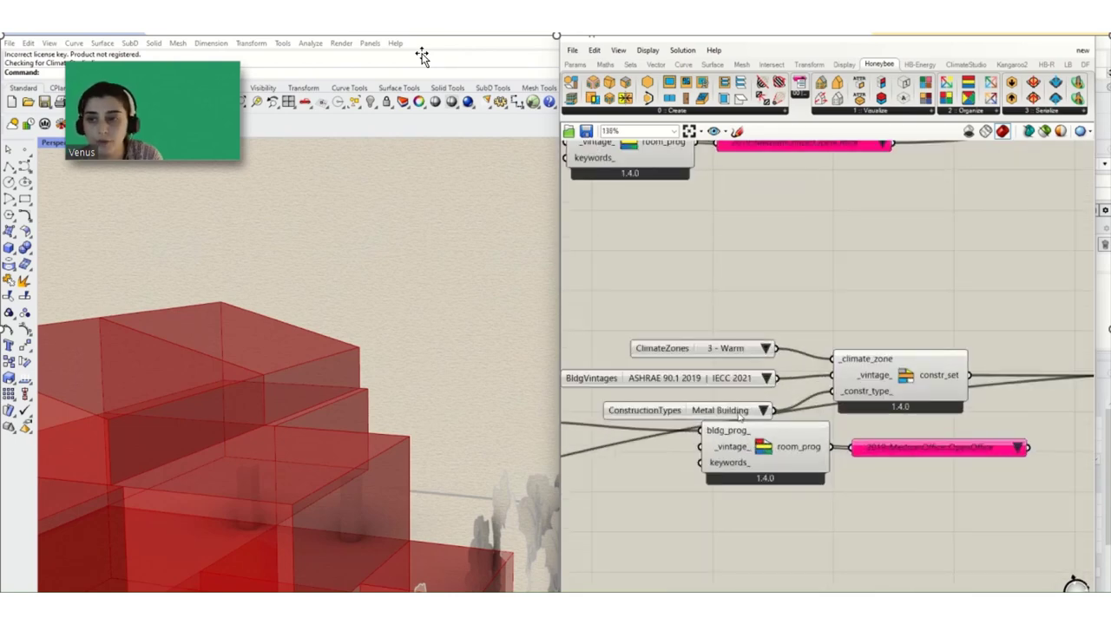
{"action": "left_click", "coordinate": [740, 406]}
{"action": "scroll", "coordinate": [740, 405], "scroll_direction": "down", "scroll_amount": 5}
{"action": "scroll", "coordinate": [800, 417], "scroll_direction": "up", "scroll_amount": 5}
{"action": "left_click", "coordinate": [851, 422]}
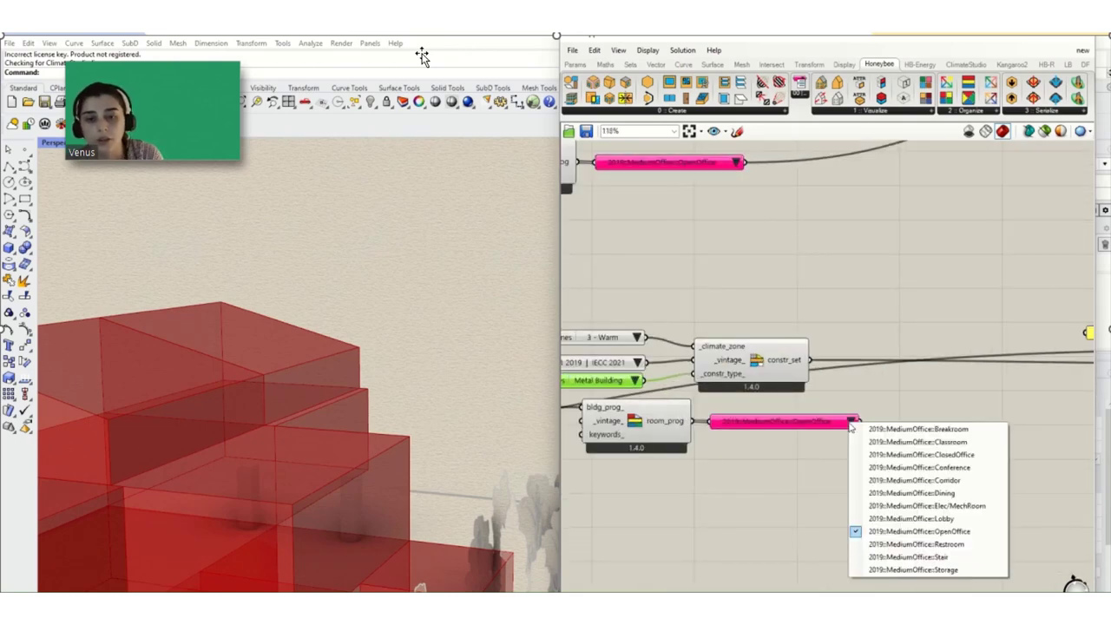
{"action": "left_click", "coordinate": [882, 467]}
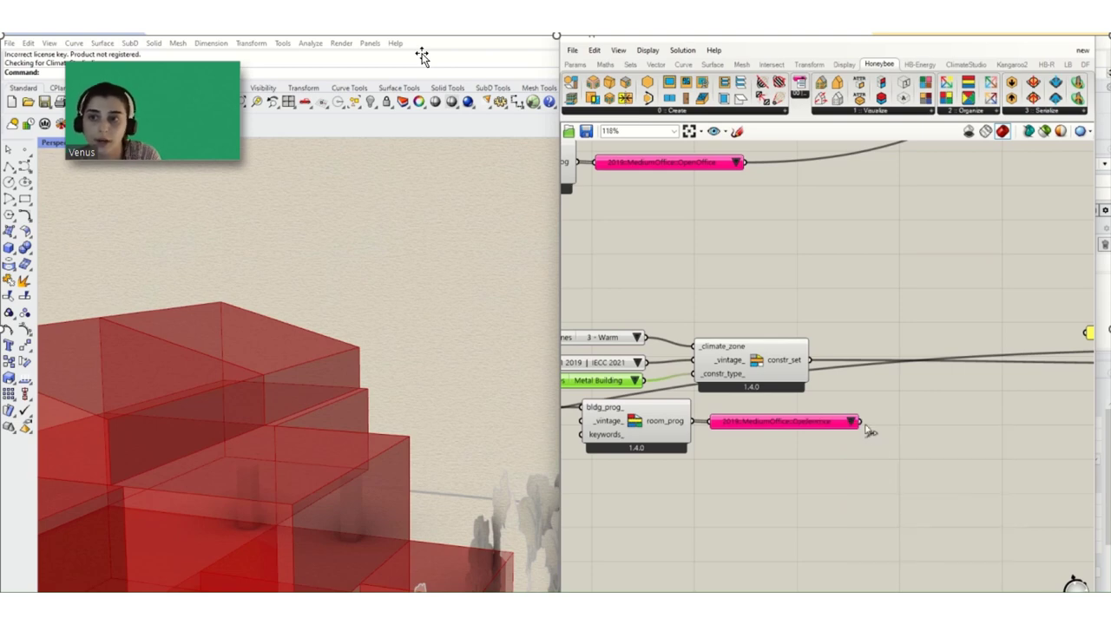
{"action": "left_click_drag", "start_coordinate": [863, 423], "coordinate": [1025, 434]}
{"action": "scroll", "coordinate": [1034, 489], "scroll_direction": "down", "scroll_amount": 5}
{"action": "scroll", "coordinate": [1030, 435], "scroll_direction": "up", "scroll_amount": 4}
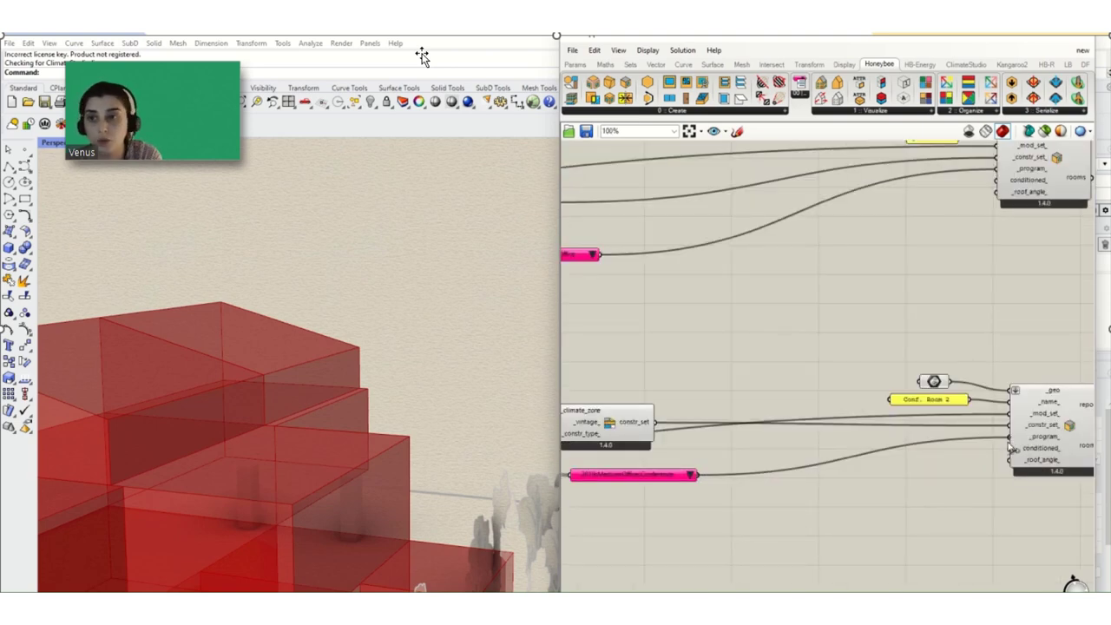
Add a panel containing 30 beside the Conf. Room 2 room component and wire it into the _roof_angle_ input
{"action": "scroll", "coordinate": [1026, 451], "scroll_direction": "up", "scroll_amount": 1}
{"action": "scroll", "coordinate": [1026, 453], "scroll_direction": "up", "scroll_amount": 1}
{"action": "double_click", "coordinate": [947, 478]}
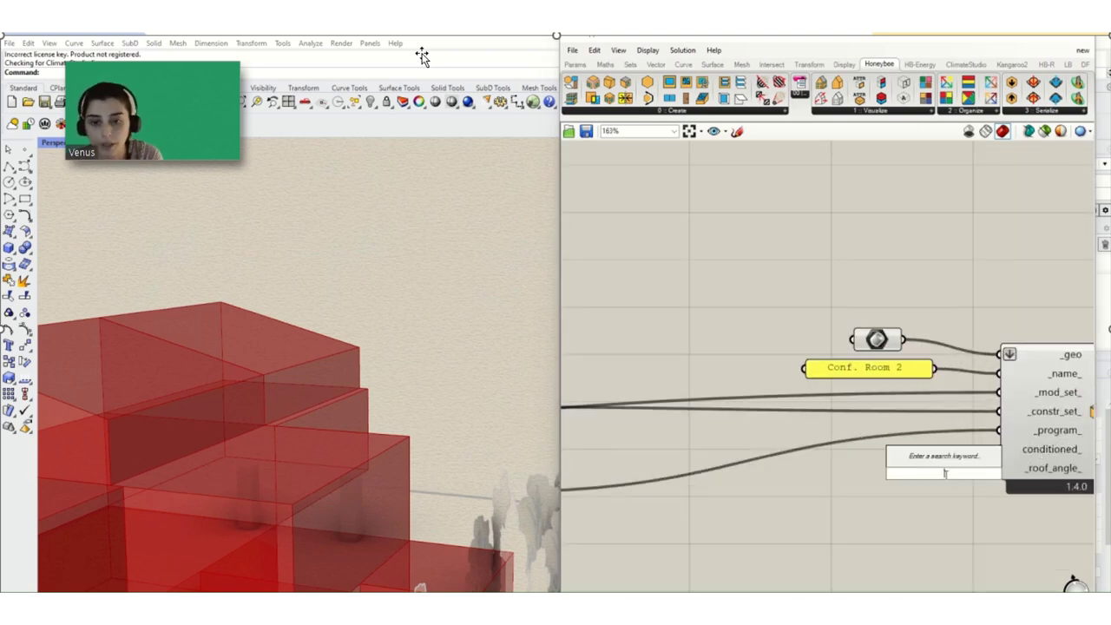
{"action": "type", "text": "panel"}
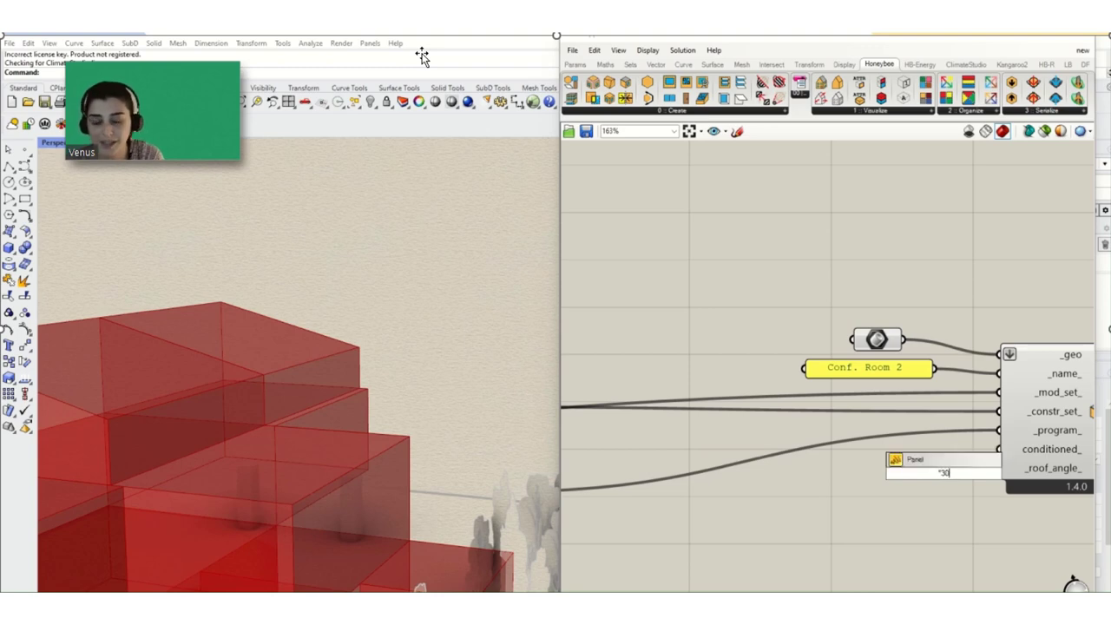
{"action": "key", "text": "Return"}
{"action": "left_click_drag", "start_coordinate": [964, 473], "coordinate": [1000, 468]}
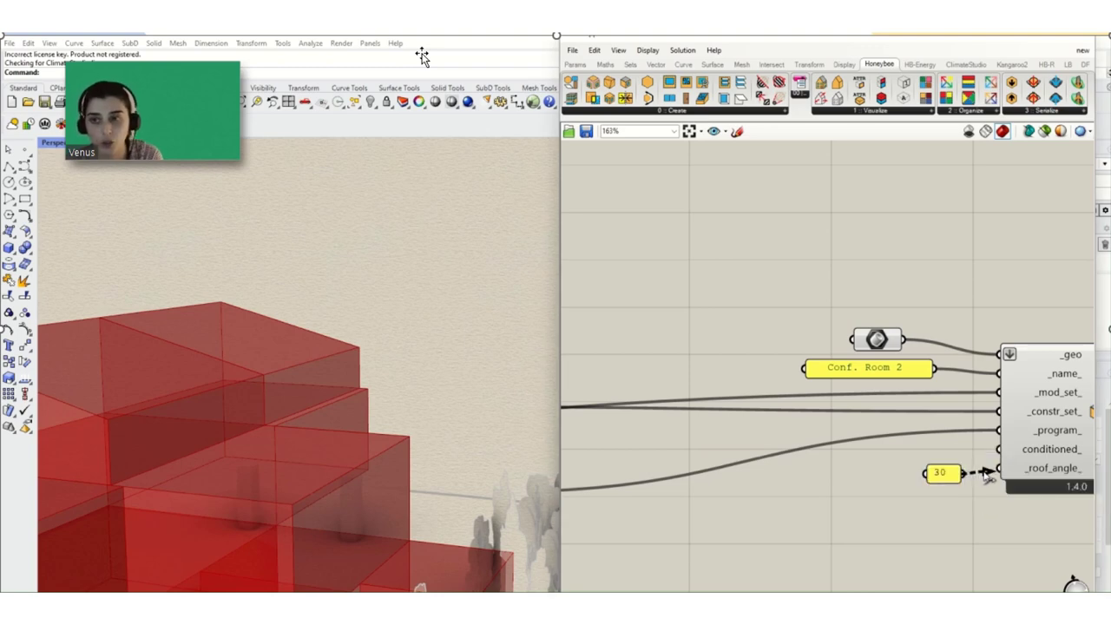
Select the construction, program and room components of all rooms and examine their definitions and highlighted geometry in the model
{"action": "scroll", "coordinate": [924, 422], "scroll_direction": "down", "scroll_amount": 10}
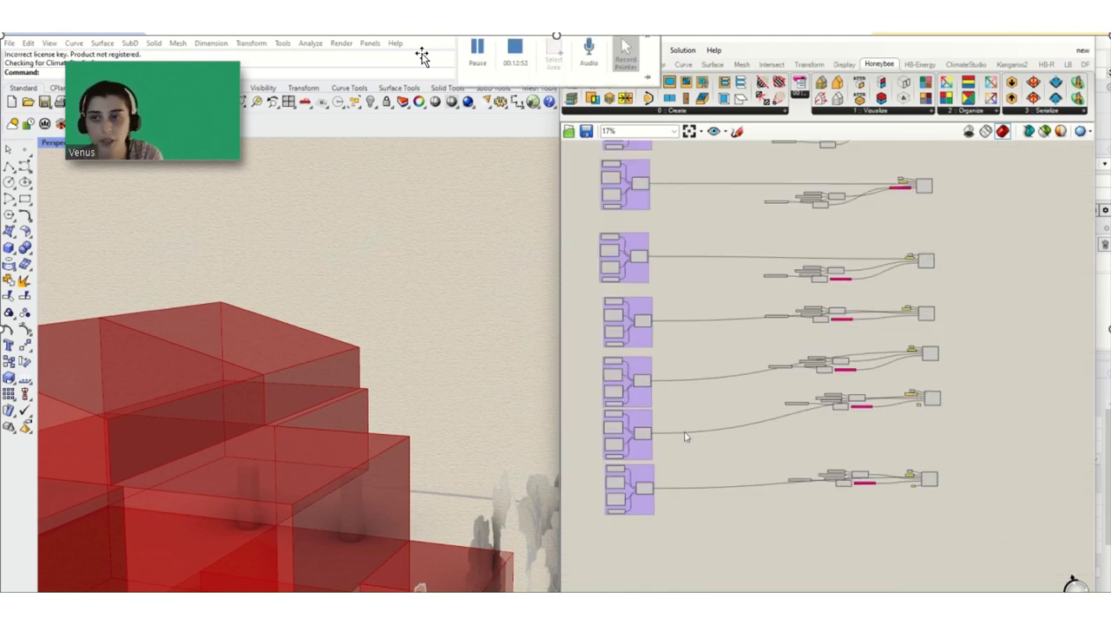
{"action": "scroll", "coordinate": [853, 338], "scroll_direction": "down", "scroll_amount": 5}
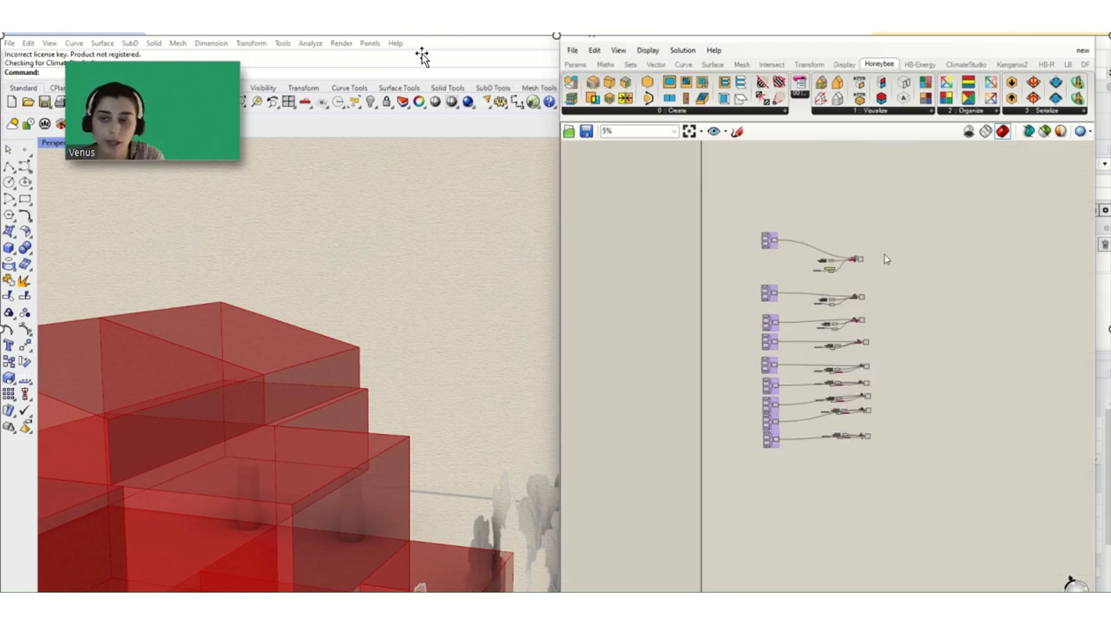
{"action": "left_click_drag", "start_coordinate": [884, 240], "coordinate": [806, 450]}
{"action": "scroll", "coordinate": [315, 391], "scroll_direction": "down", "scroll_amount": 5}
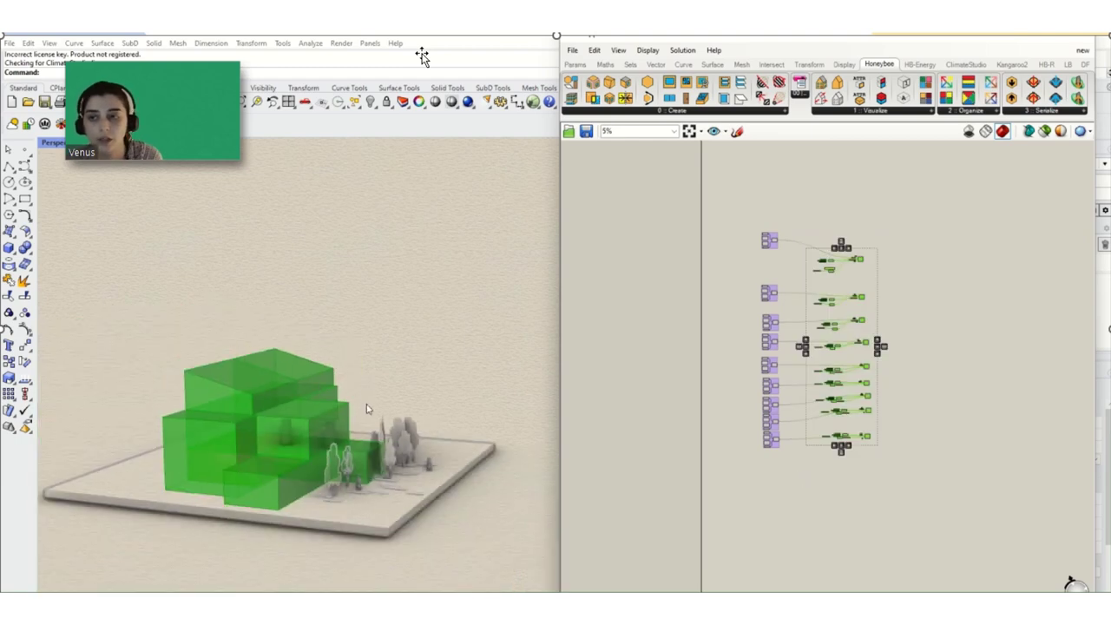
{"action": "right_click_drag", "start_coordinate": [367, 409], "coordinate": [338, 409]}
{"action": "scroll", "coordinate": [815, 318], "scroll_direction": "up", "scroll_amount": 10}
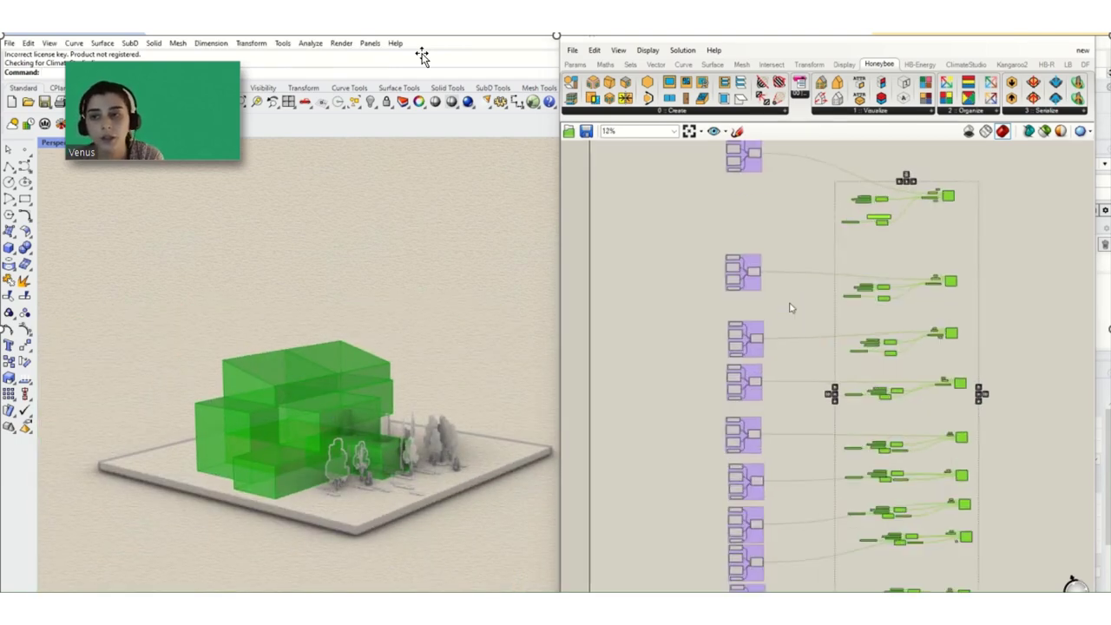
{"action": "scroll", "coordinate": [743, 254], "scroll_direction": "down", "scroll_amount": 4}
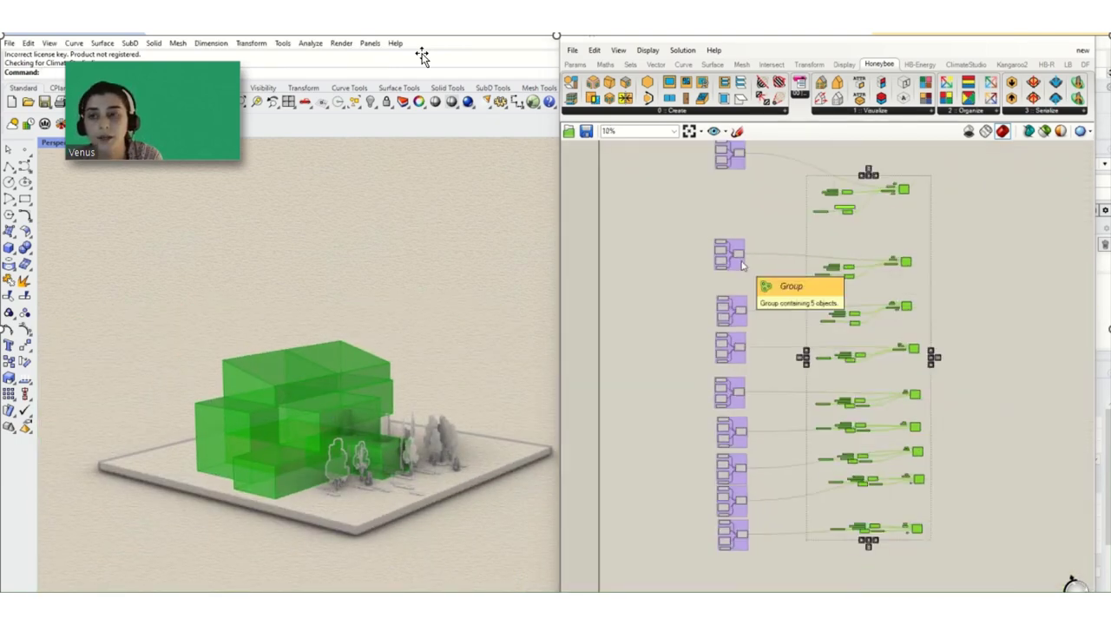
{"action": "scroll", "coordinate": [738, 248], "scroll_direction": "up", "scroll_amount": 6}
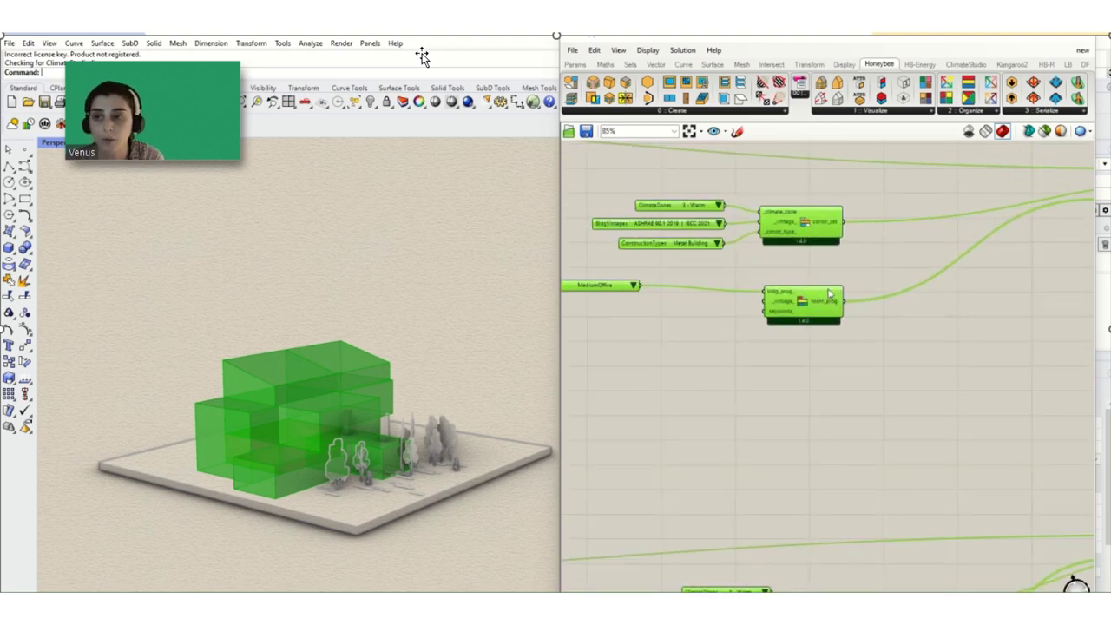
{"action": "scroll", "coordinate": [808, 272], "scroll_direction": "down", "scroll_amount": 5}
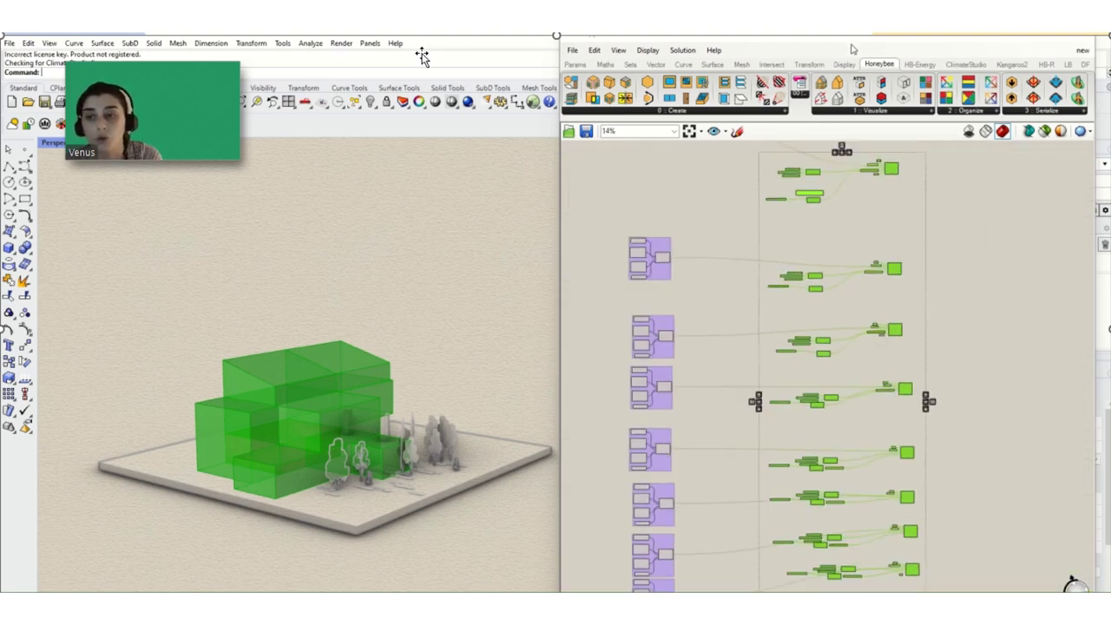
Display the HB-Energy component set and clear the selection of the room components
{"action": "left_click", "coordinate": [919, 66]}
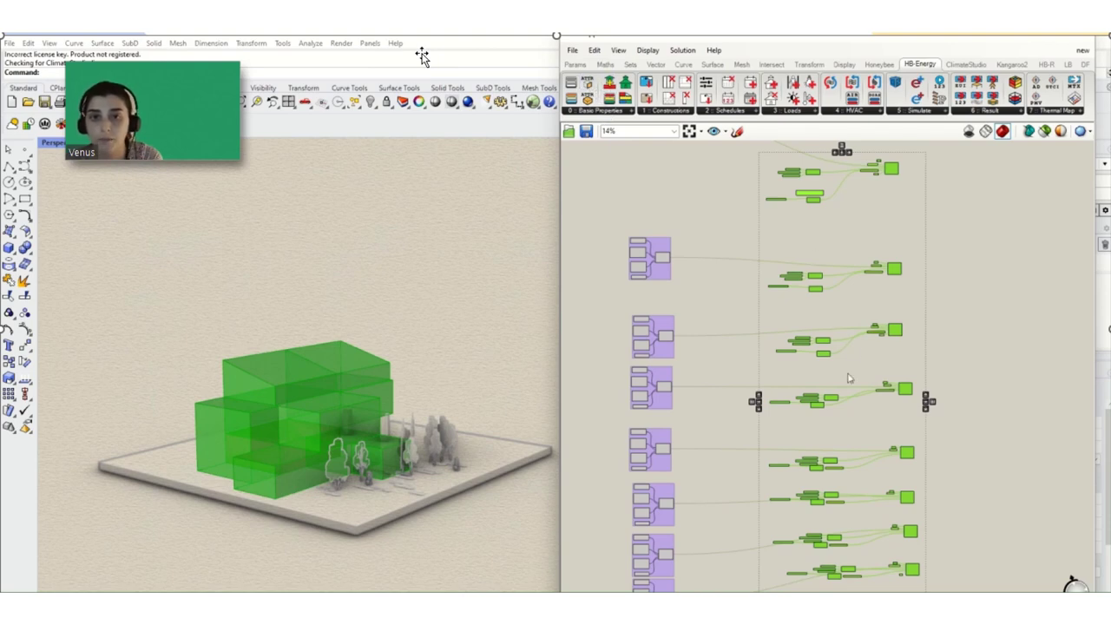
{"action": "left_click", "coordinate": [873, 243]}
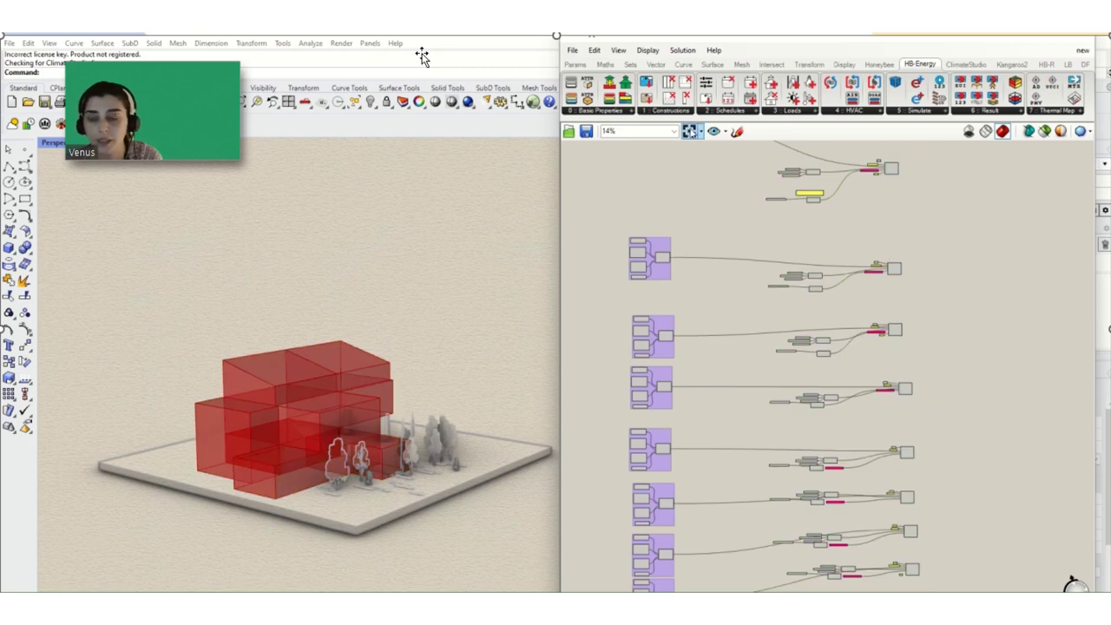